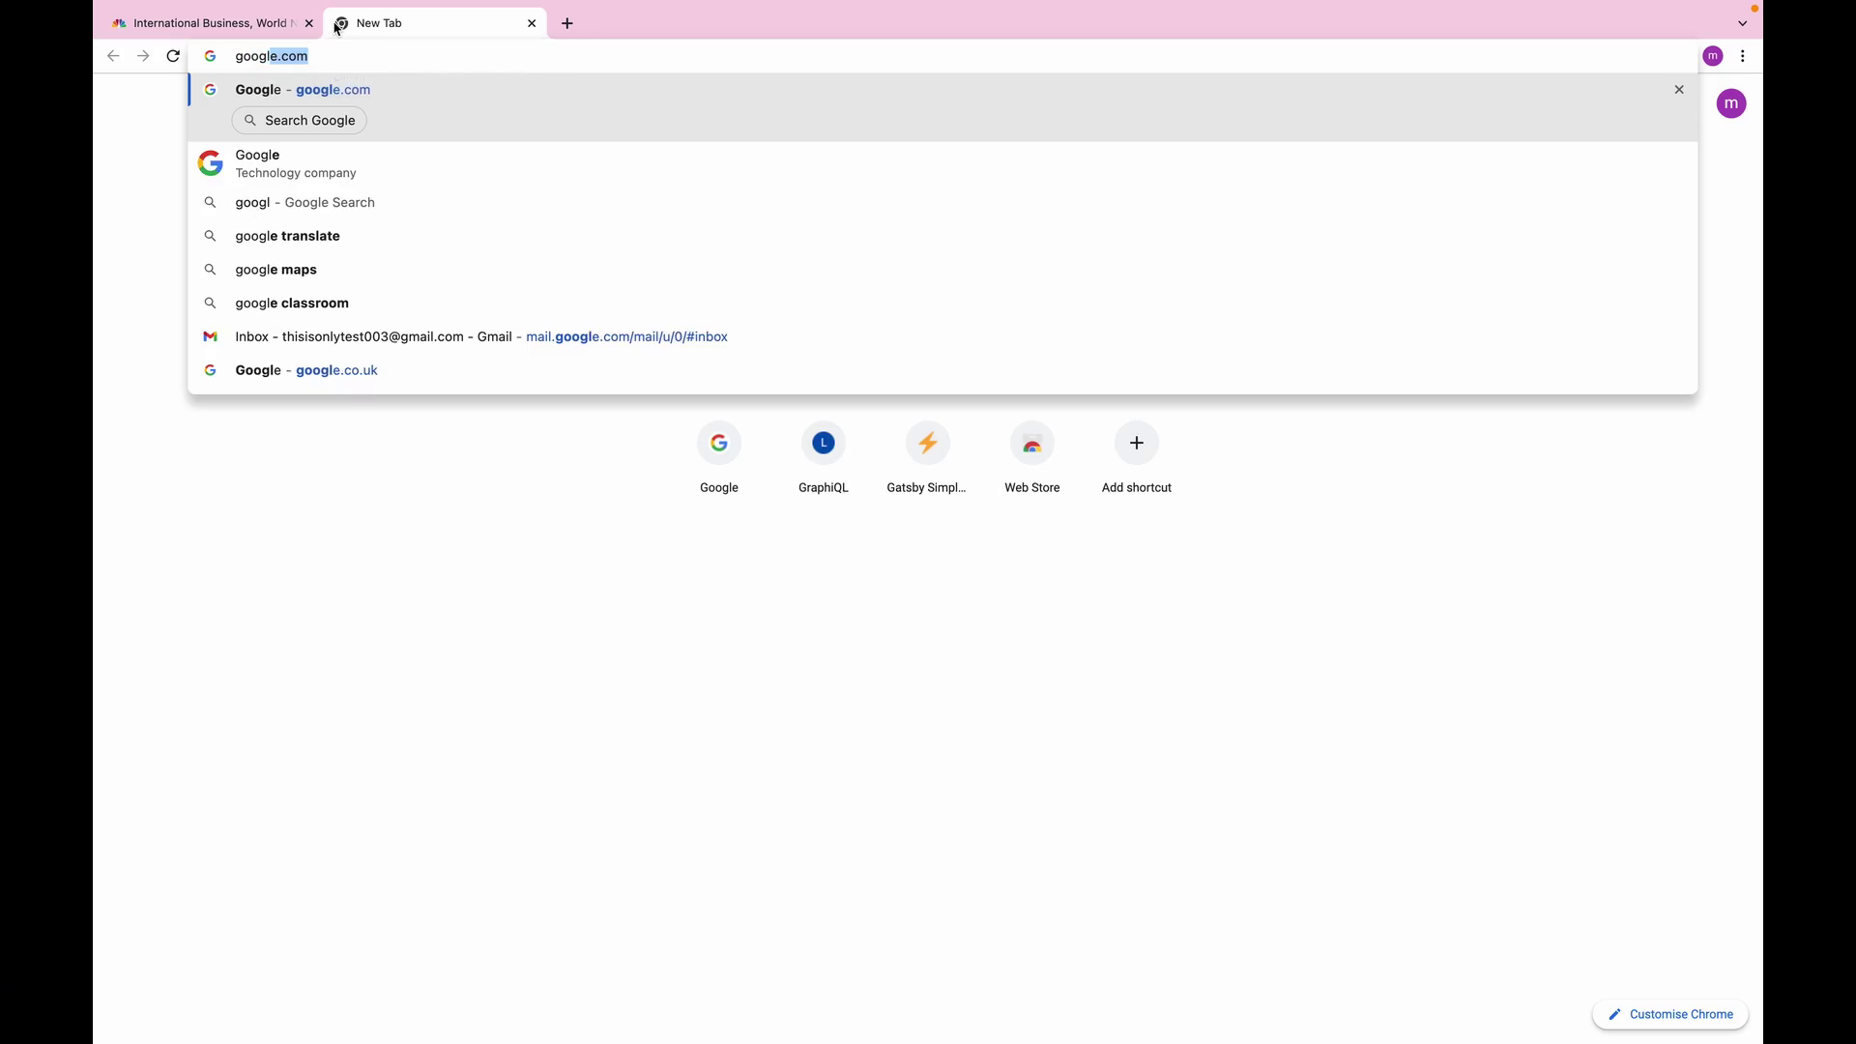
# - Open Gmail from the Google homepage's apps grid
pyautogui.press('Return')
pyautogui.click(1687, 101)
pyautogui.click(1513, 369)
# - Compose a new email titled Portfolio, filling in the recipient and moving to the body
pyautogui.click(175, 171)
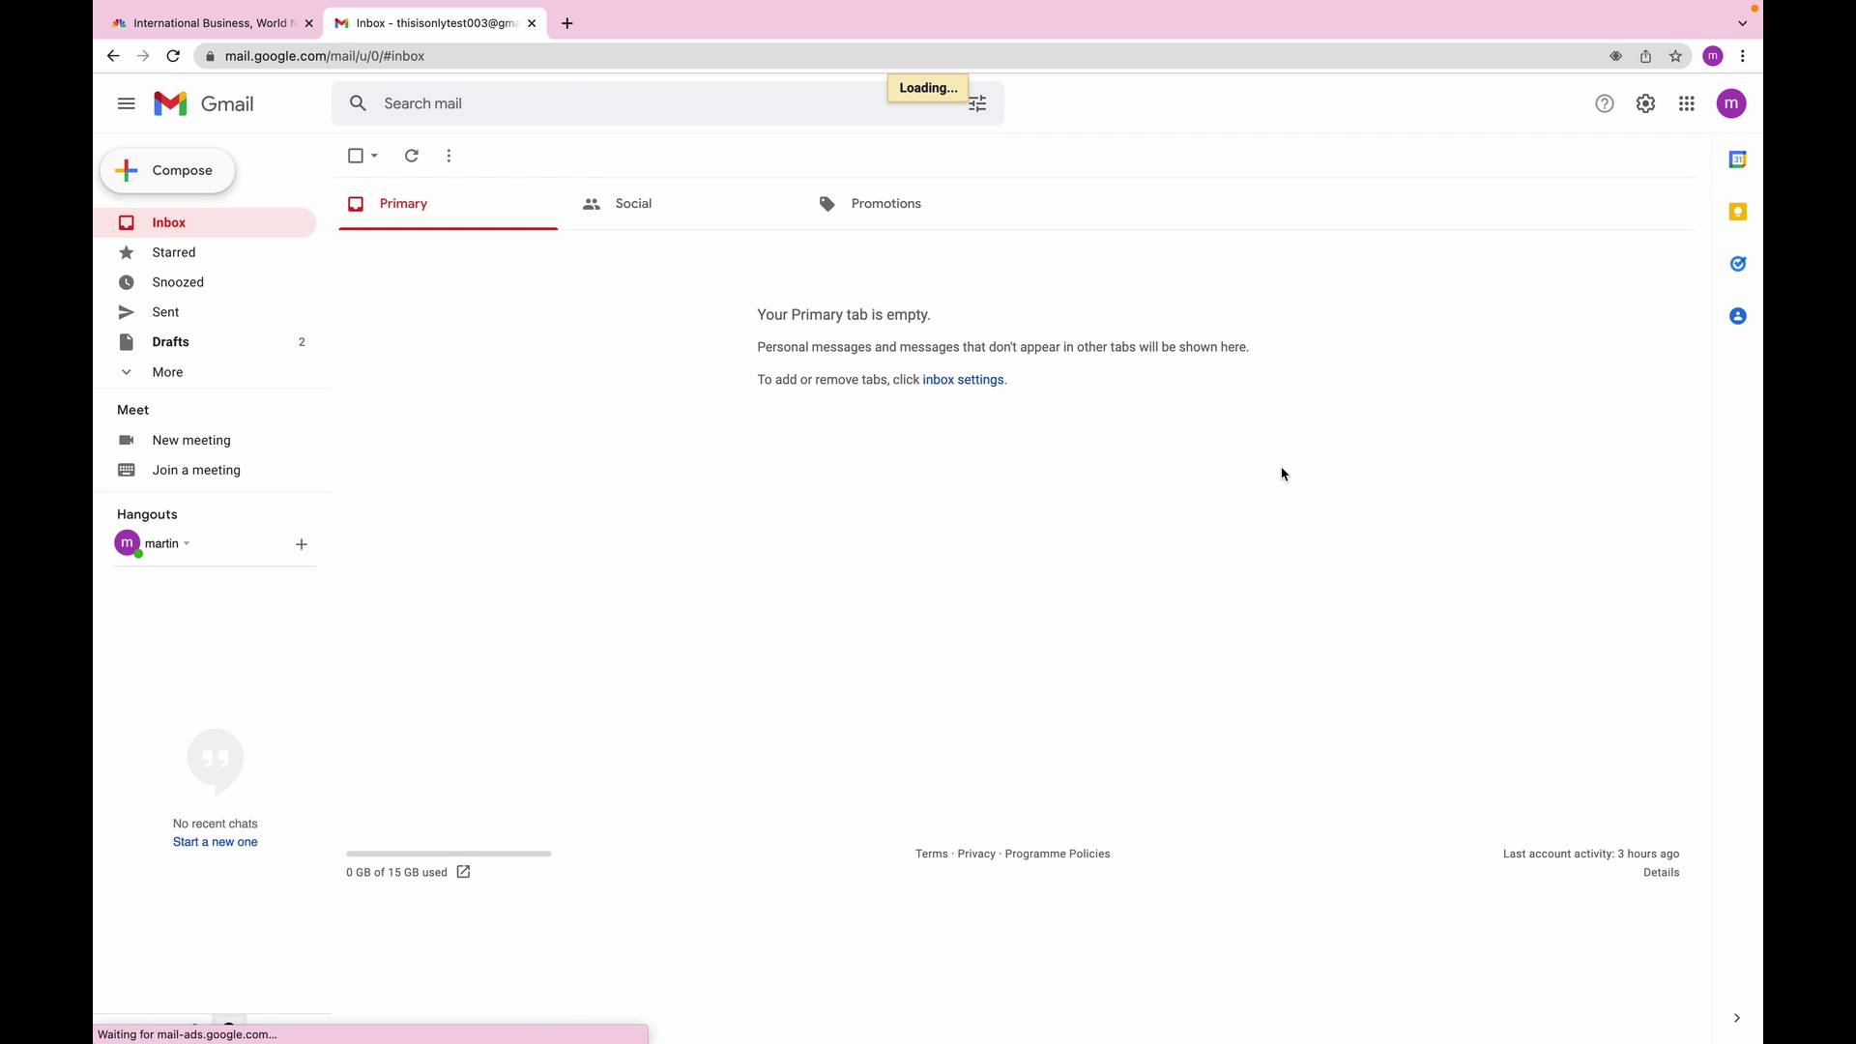
pyautogui.write('a')
pyautogui.press('Return')
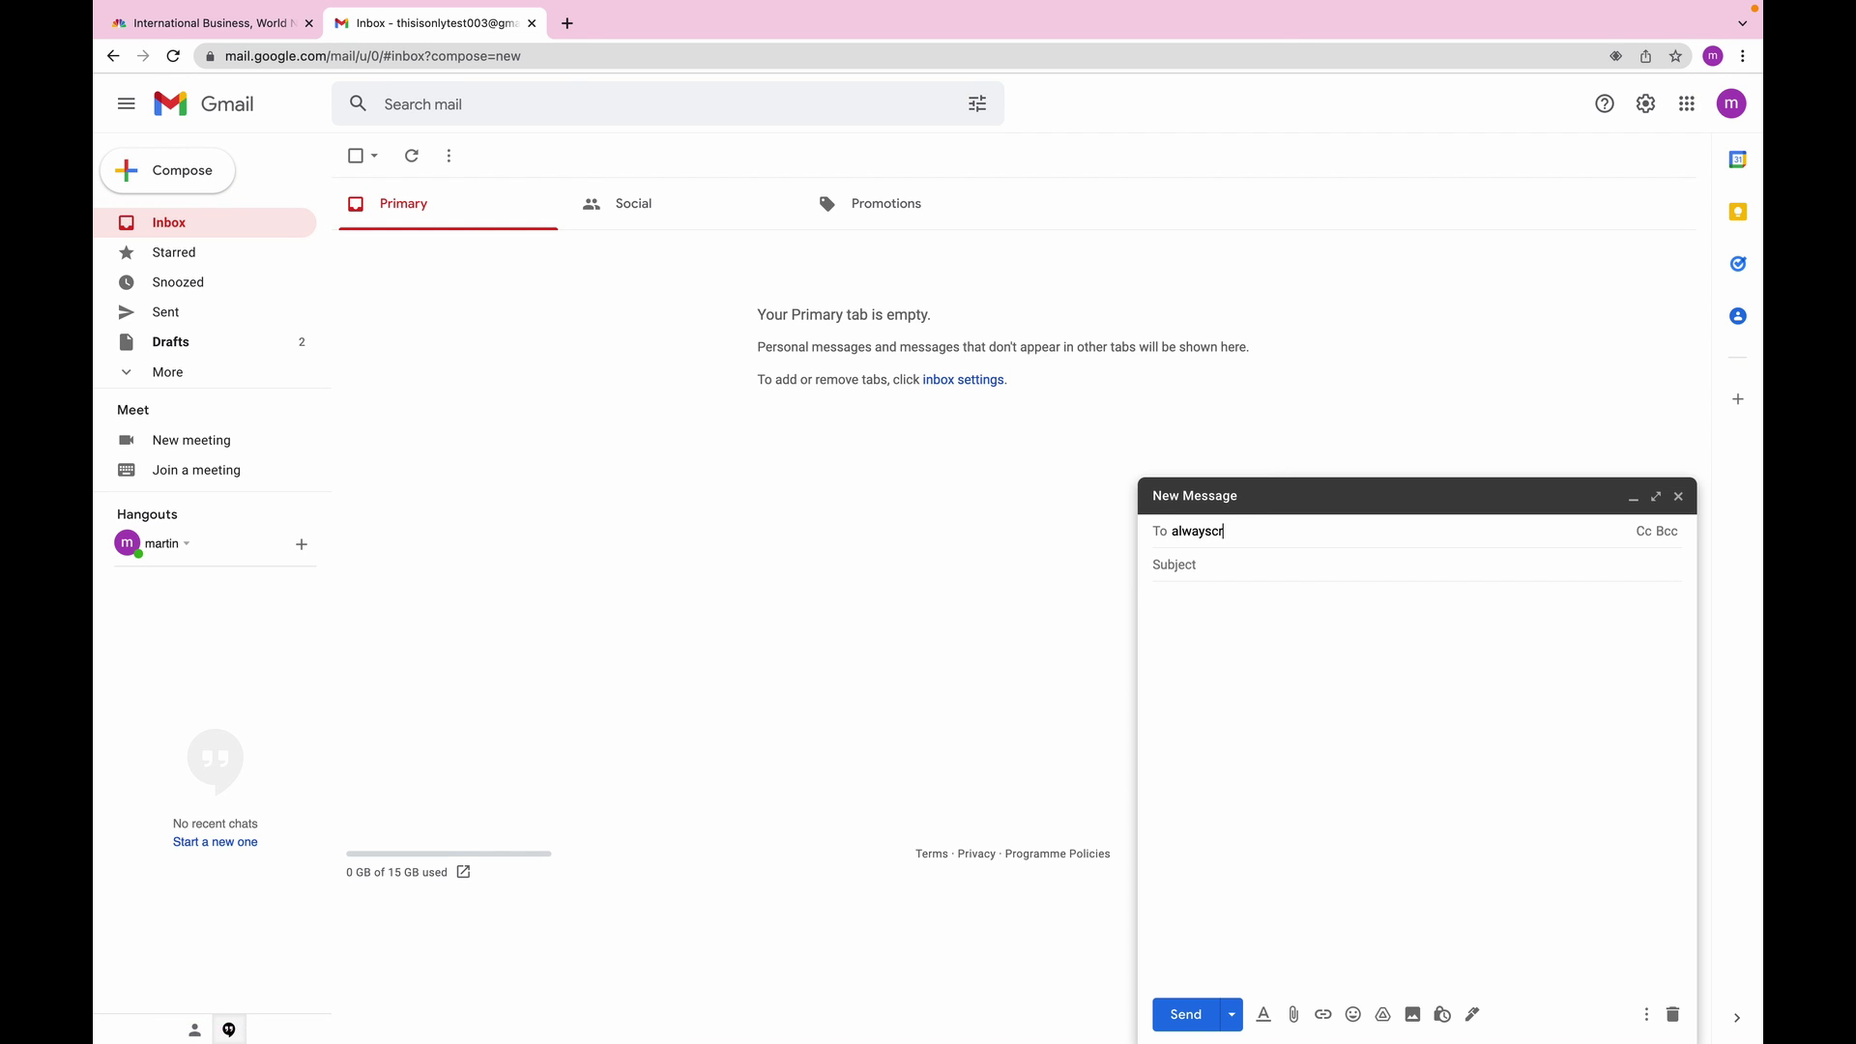
pyautogui.write('ail.com')
pyautogui.press('Tab')
pyautogui.write('Portfolio')
pyautogui.press('Tab')
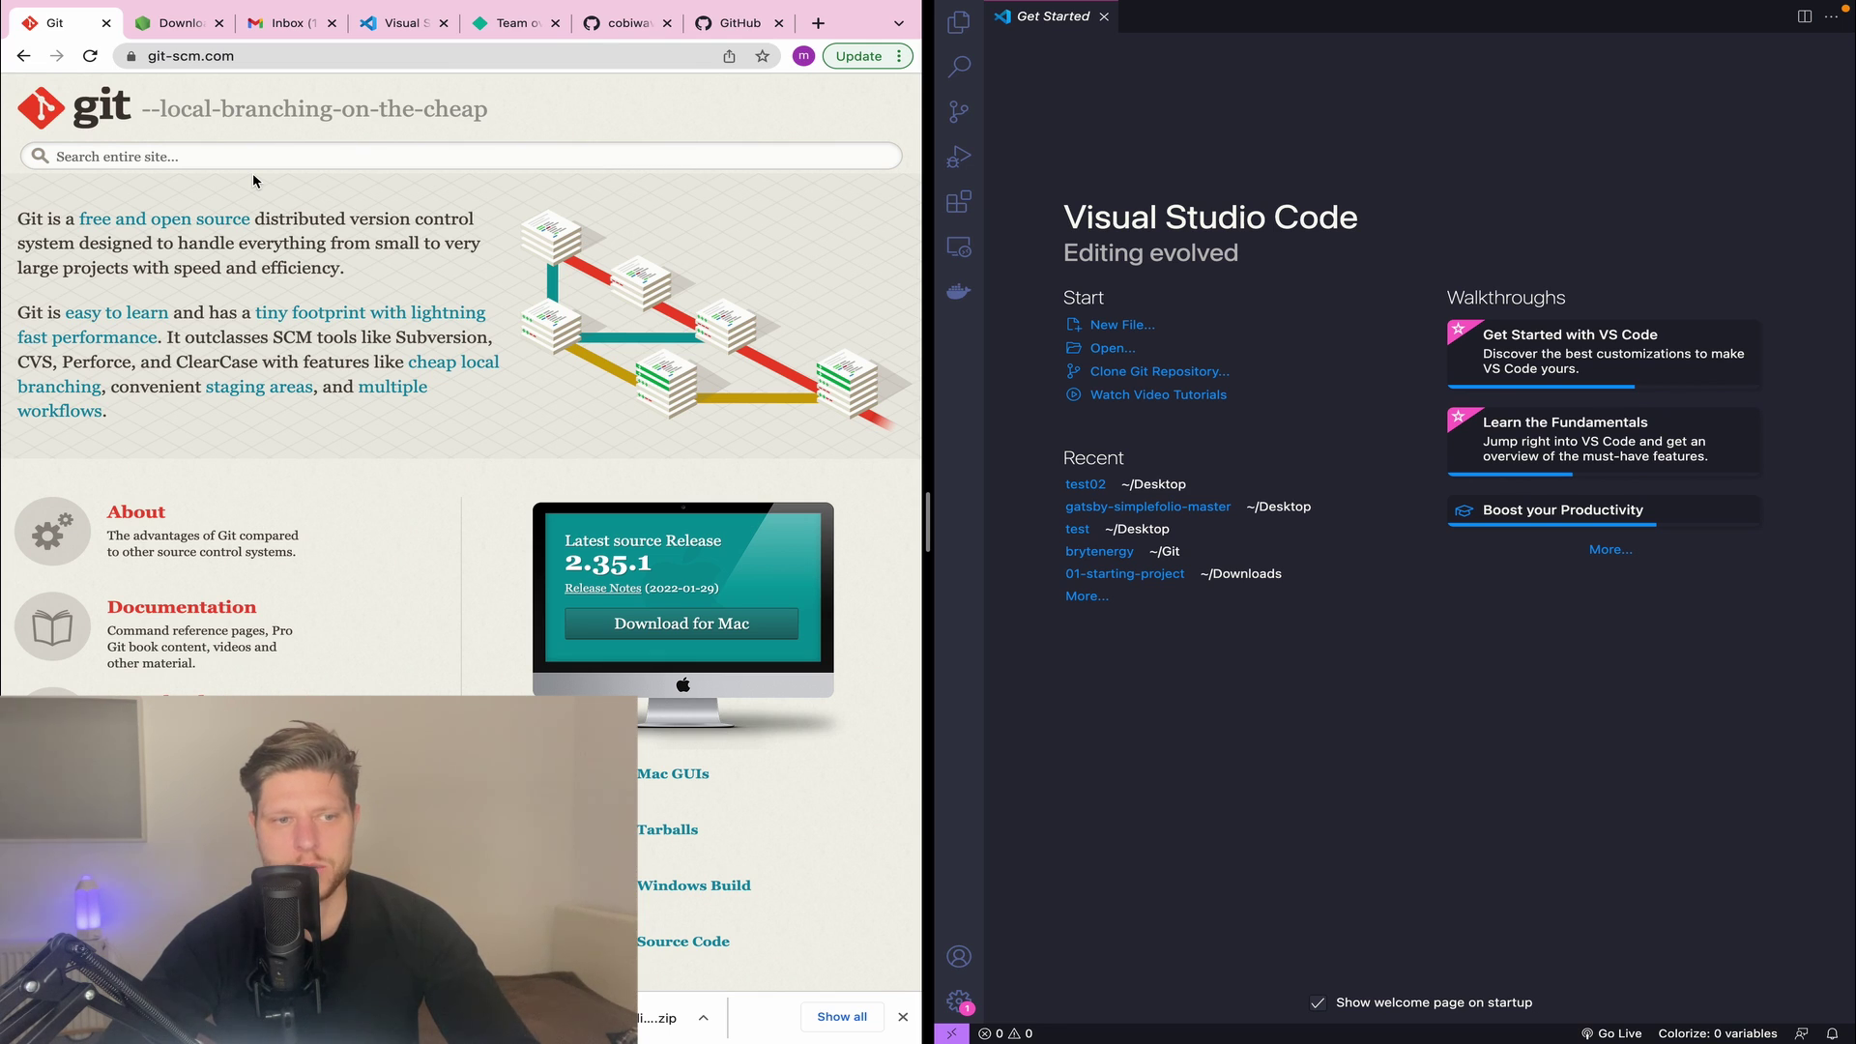
# - View the Node.js downloads page, then the Visual Studio Code download page
pyautogui.click(180, 26)
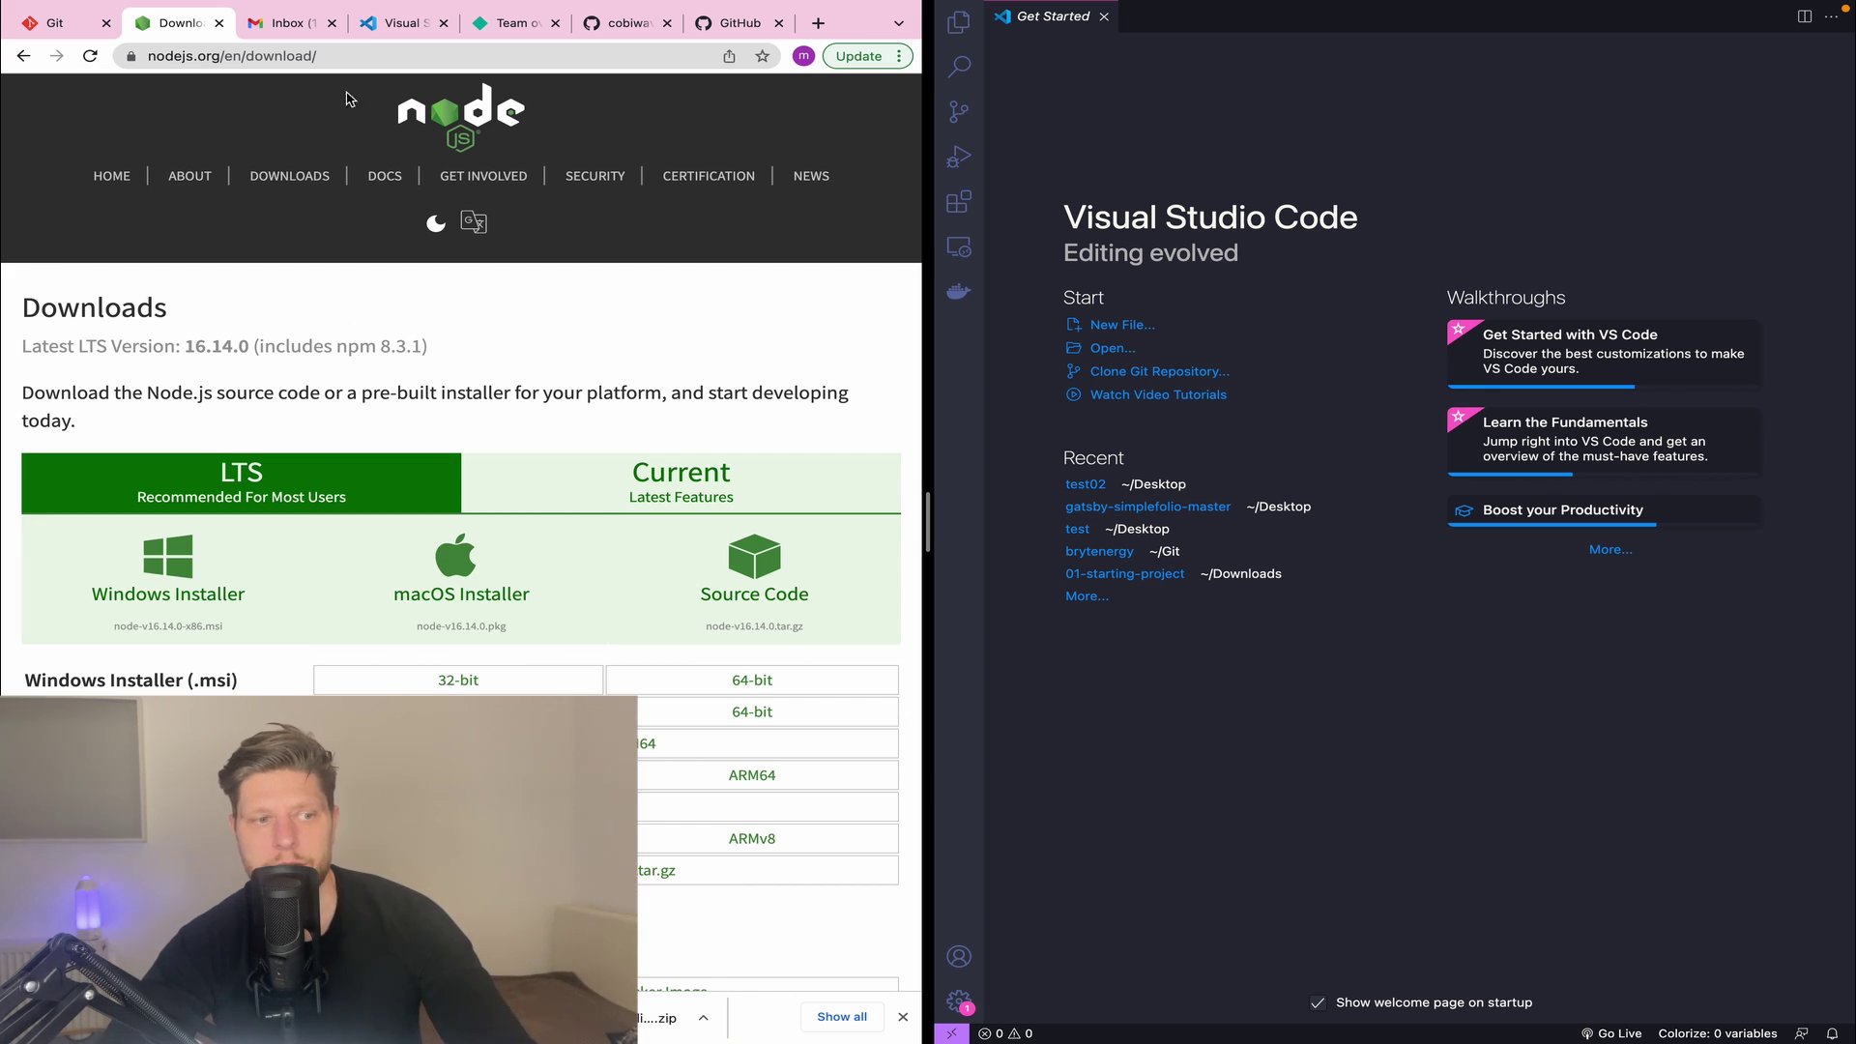
pyautogui.click(394, 26)
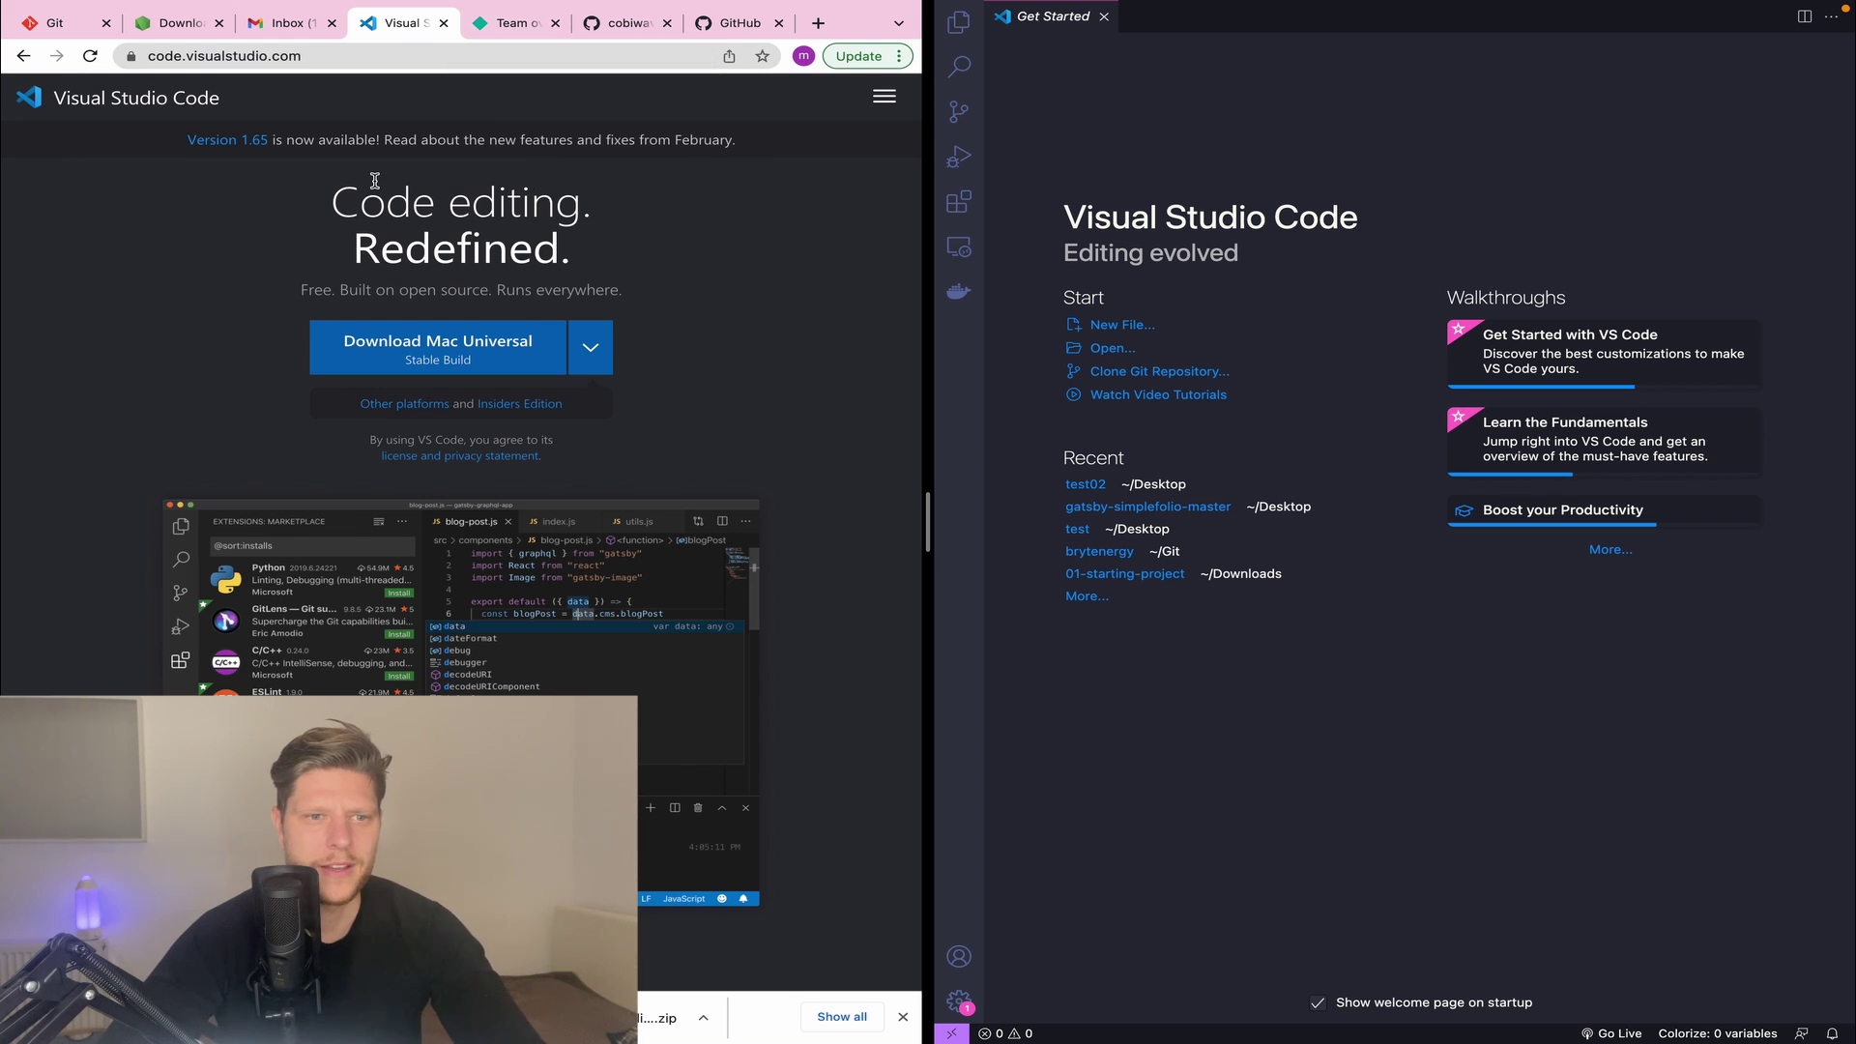
# - Browse the Netlify and GitHub dashboard tabs, opening and closing the account menu
pyautogui.click(504, 32)
pyautogui.click(608, 33)
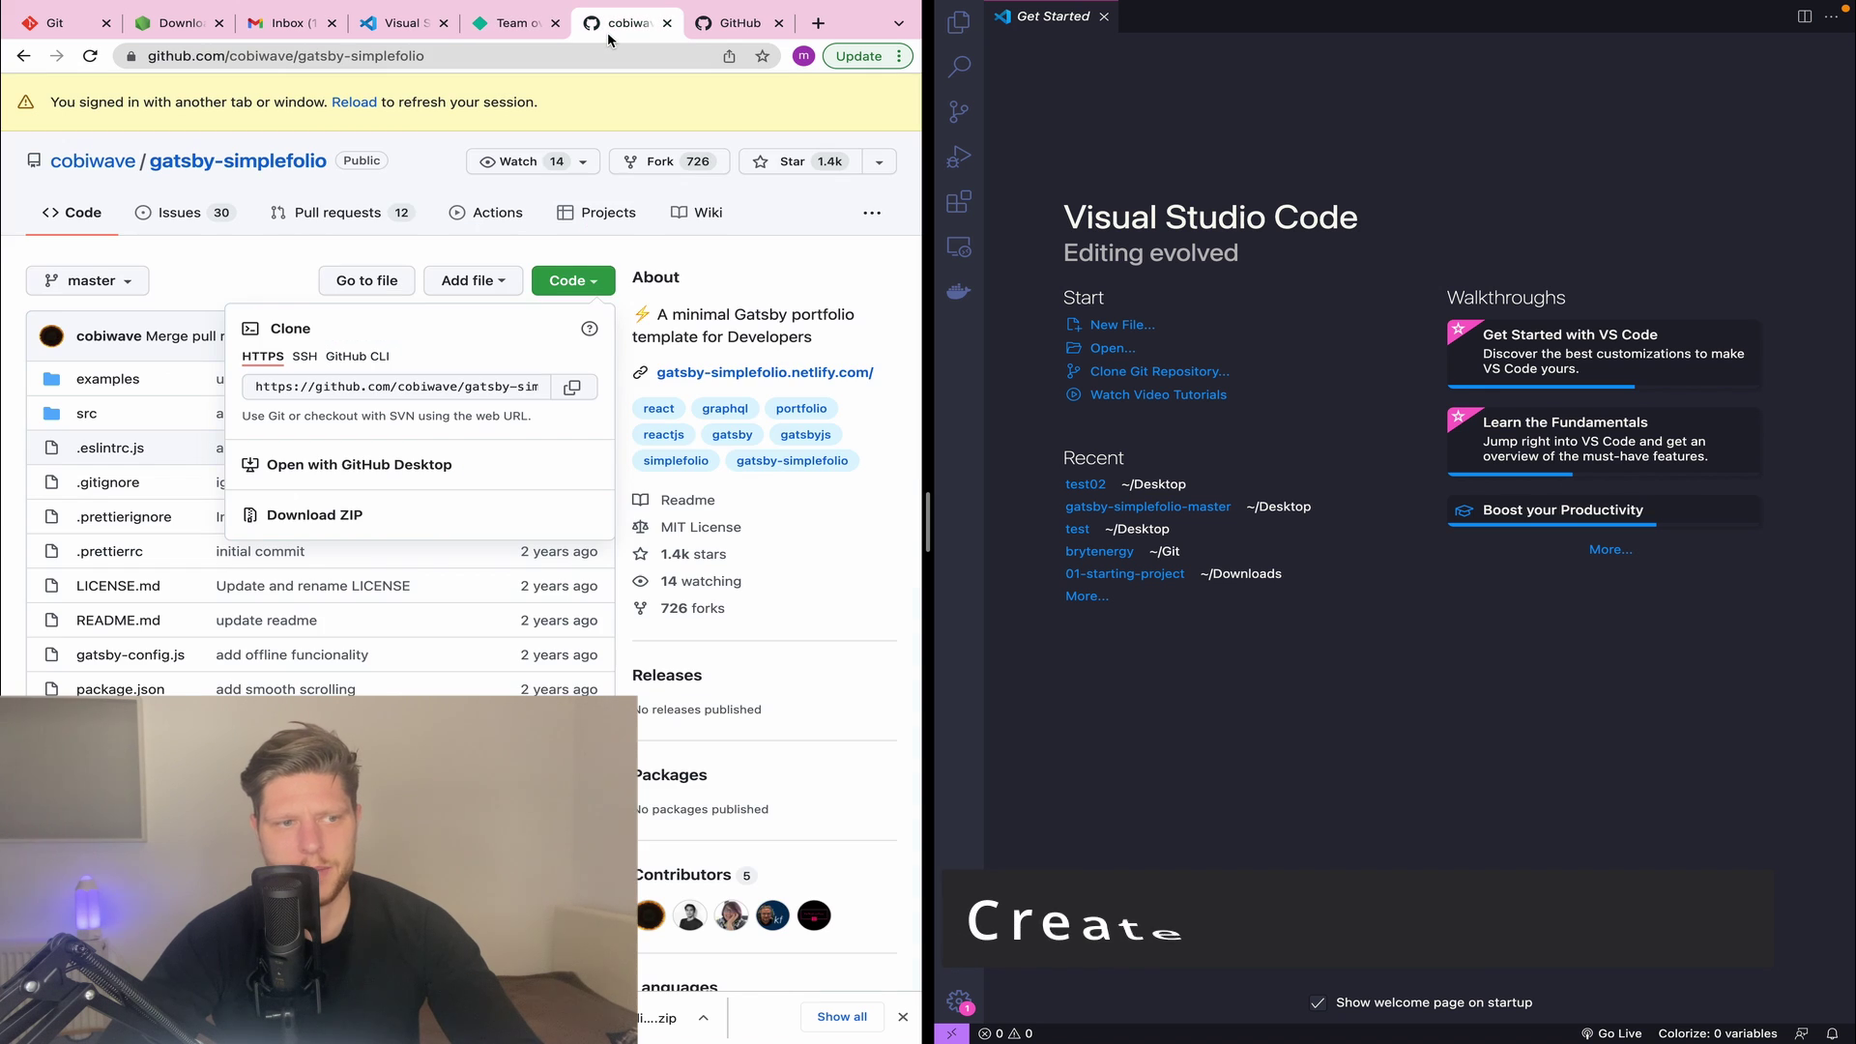
pyautogui.click(726, 27)
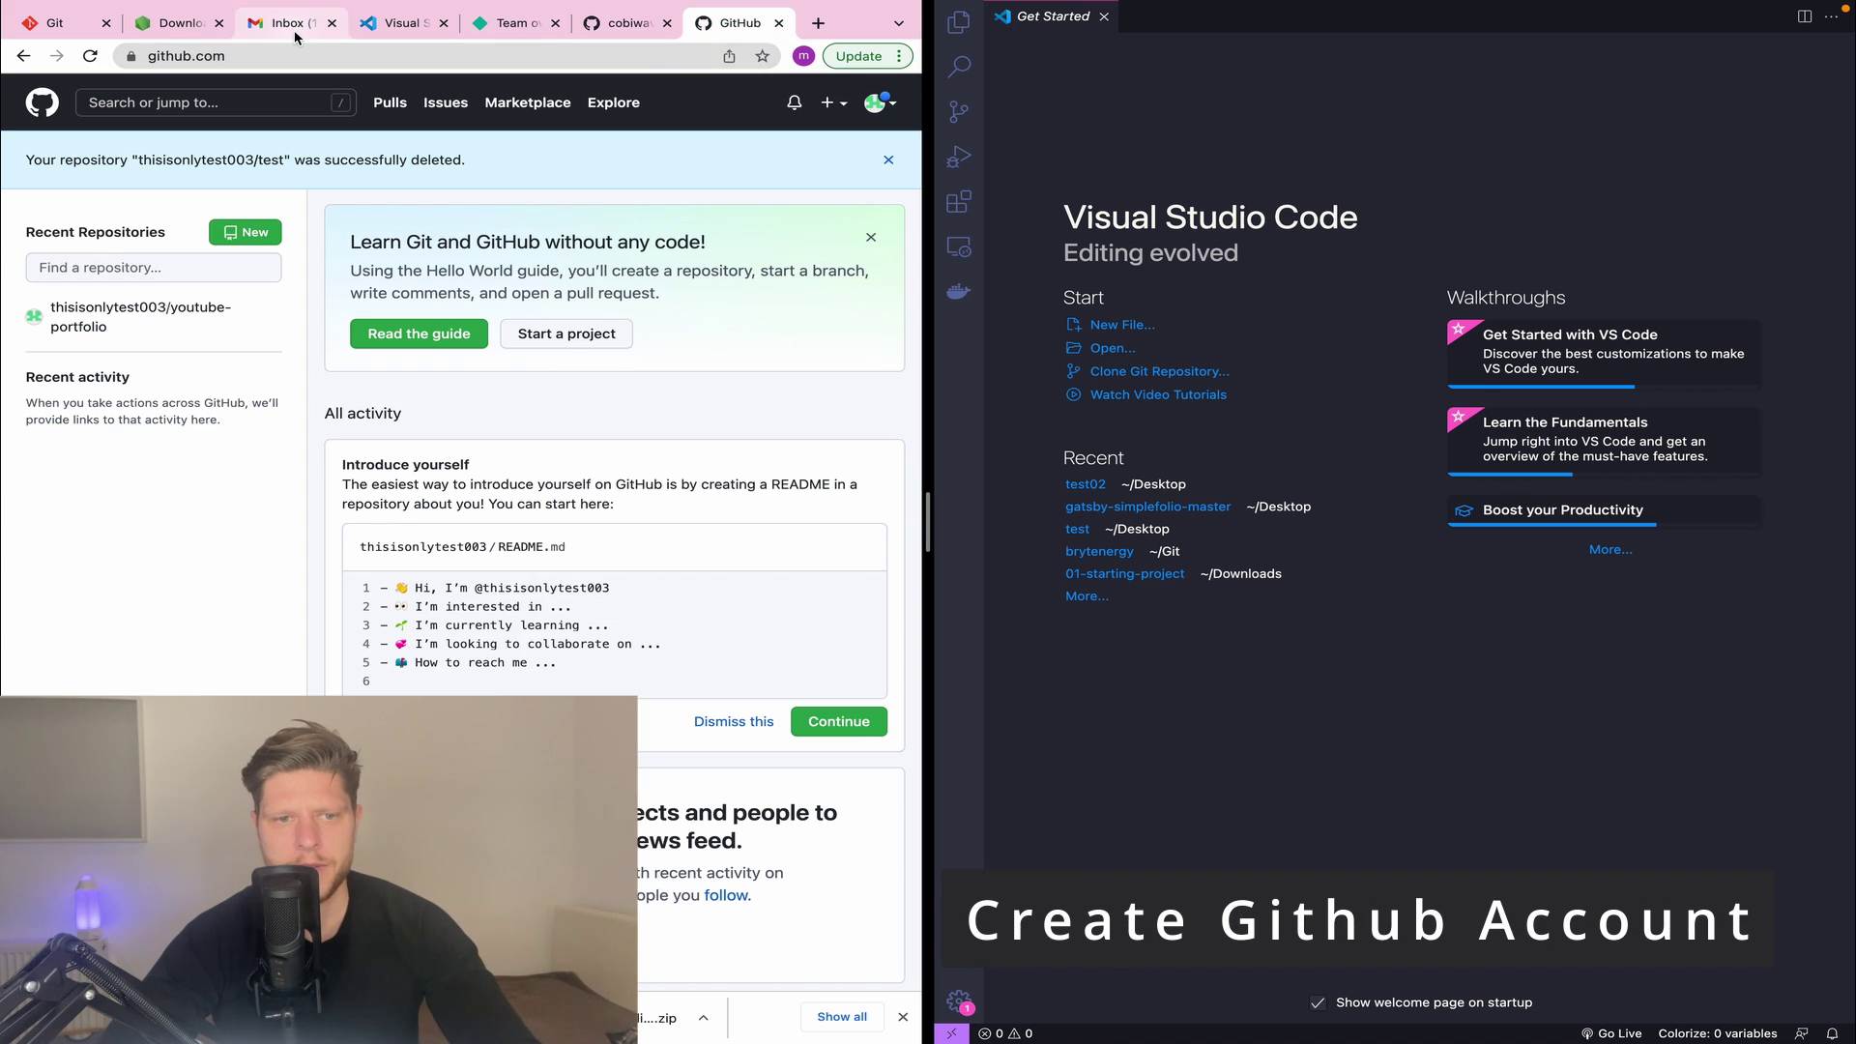
pyautogui.click(119, 61)
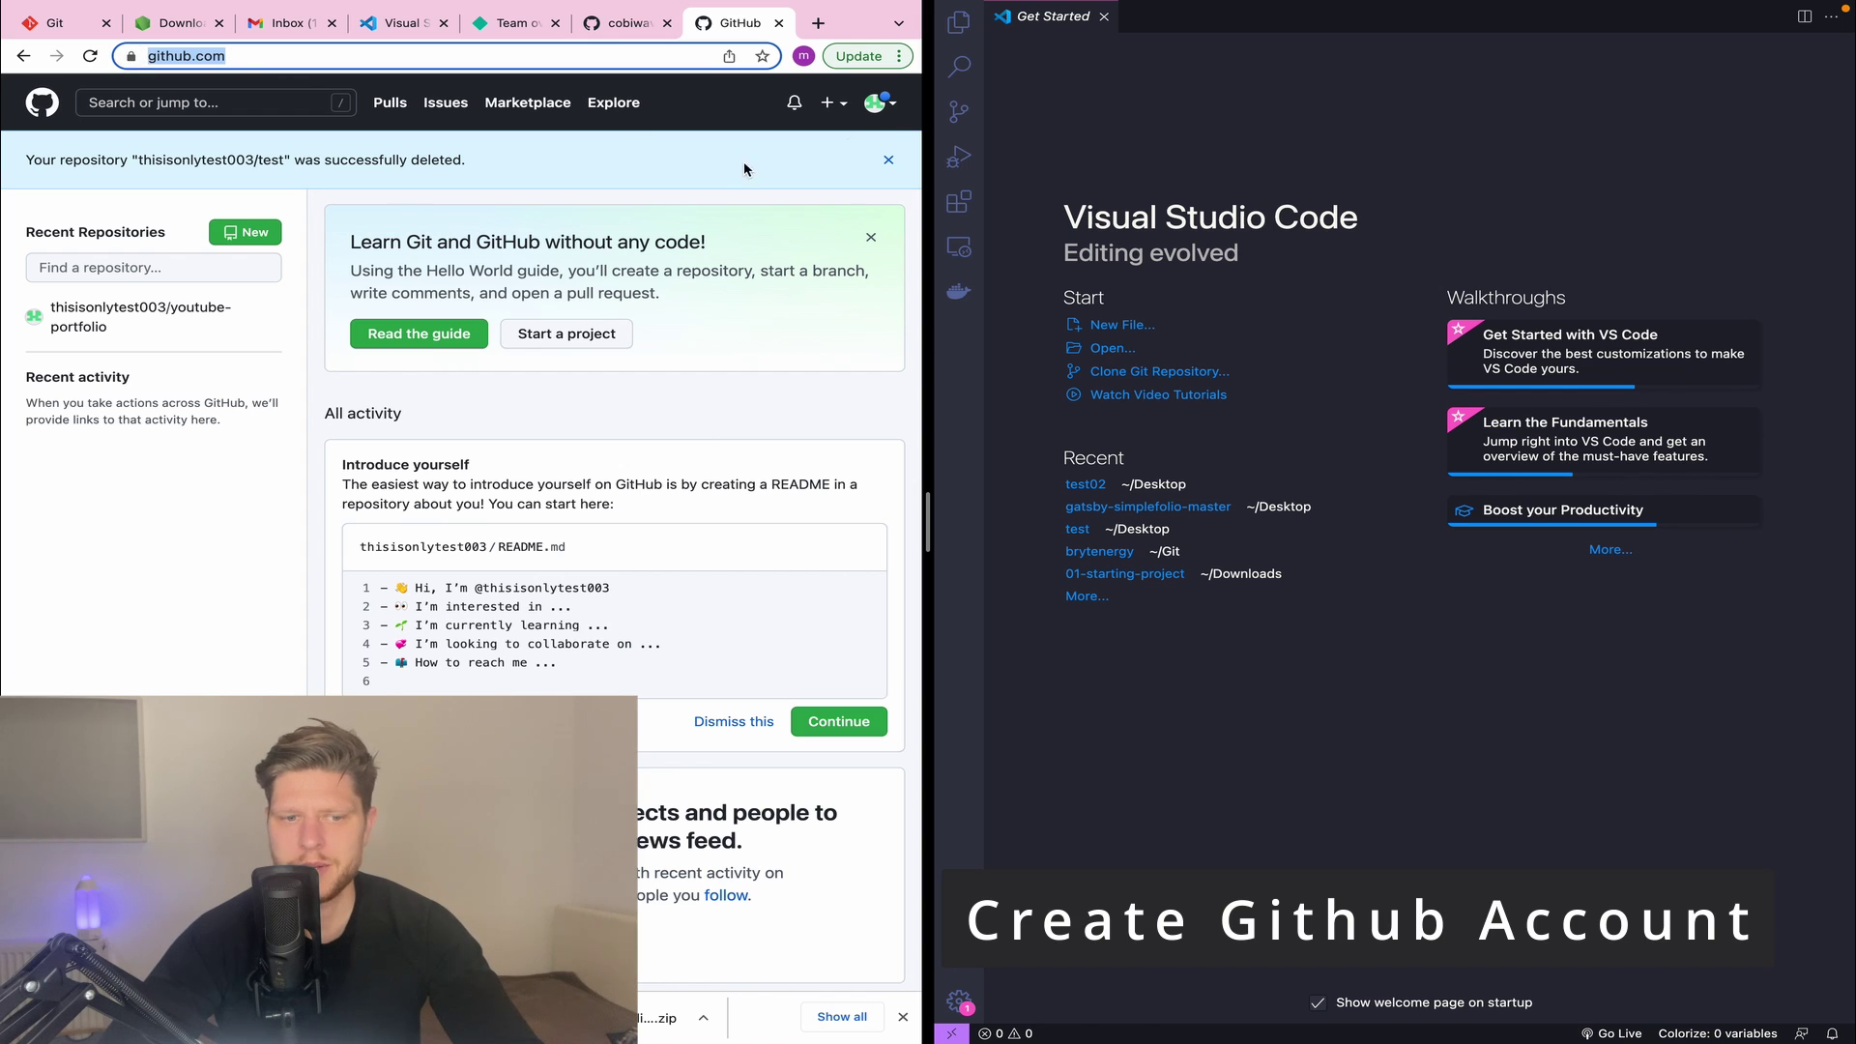
pyautogui.click(879, 104)
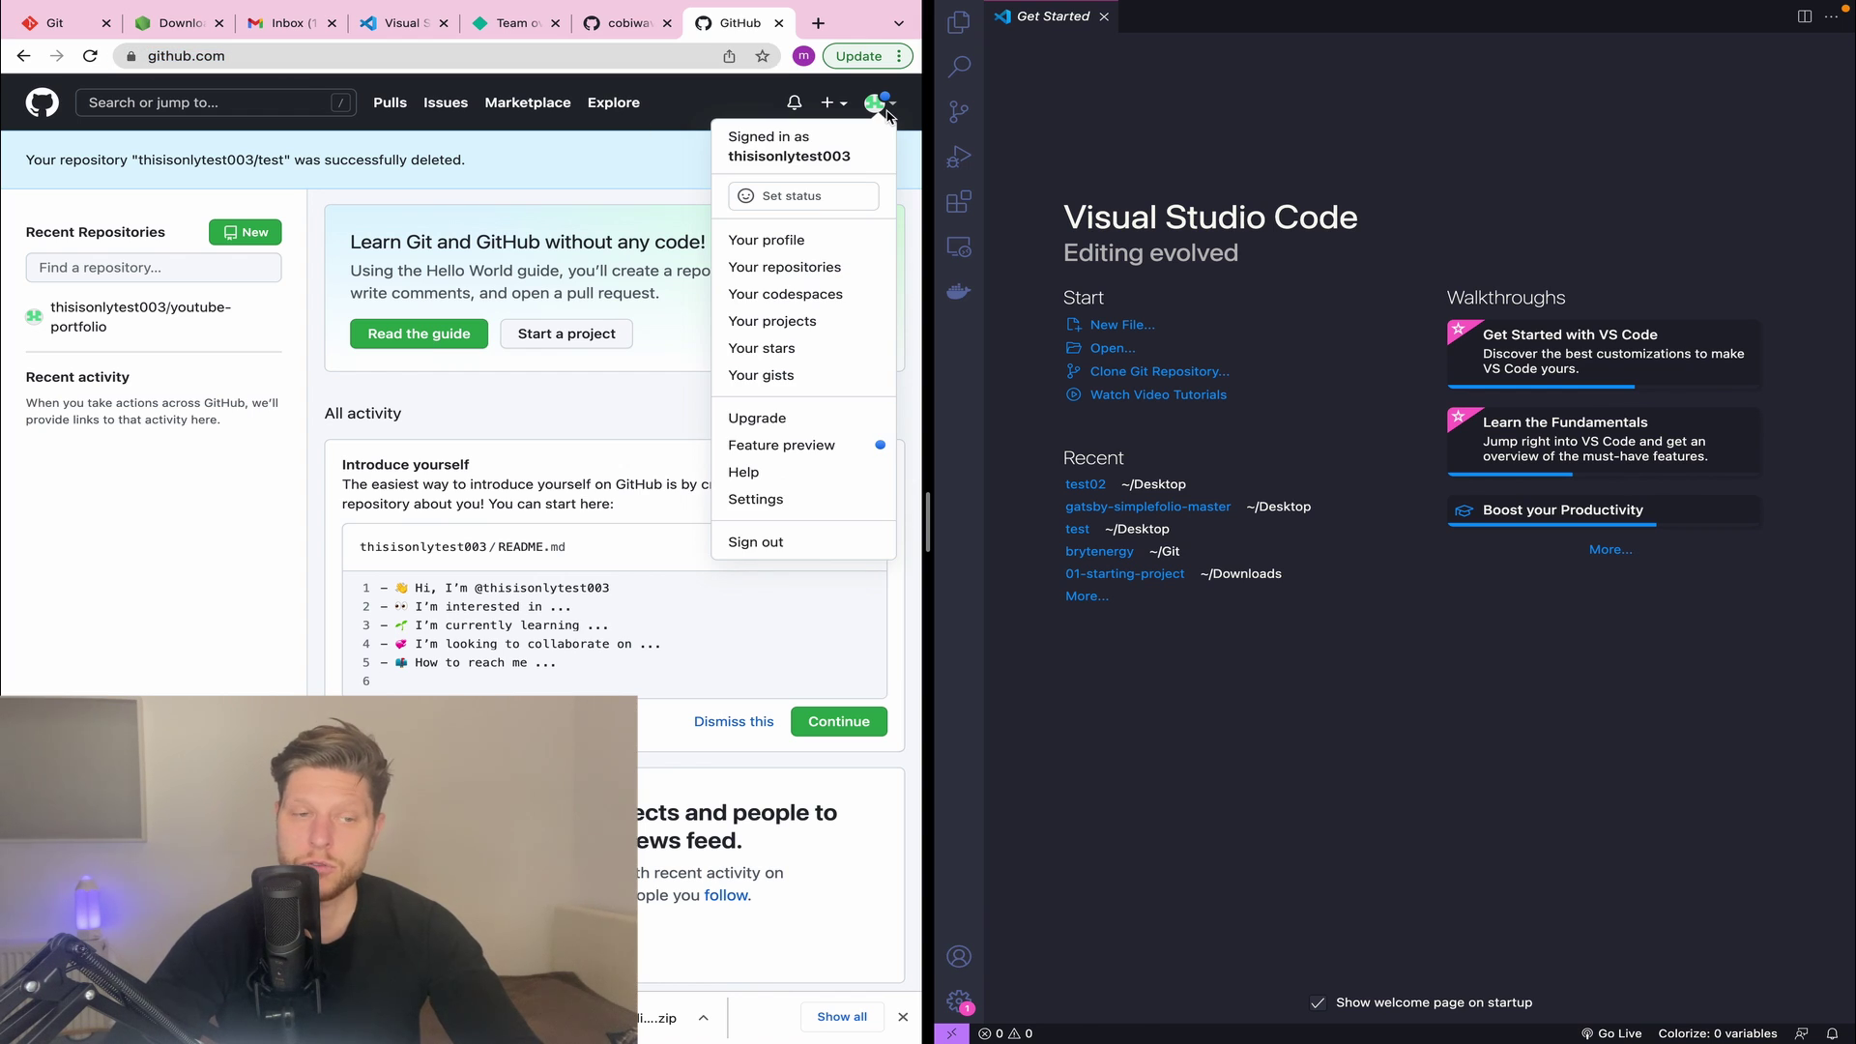
pyautogui.click(648, 151)
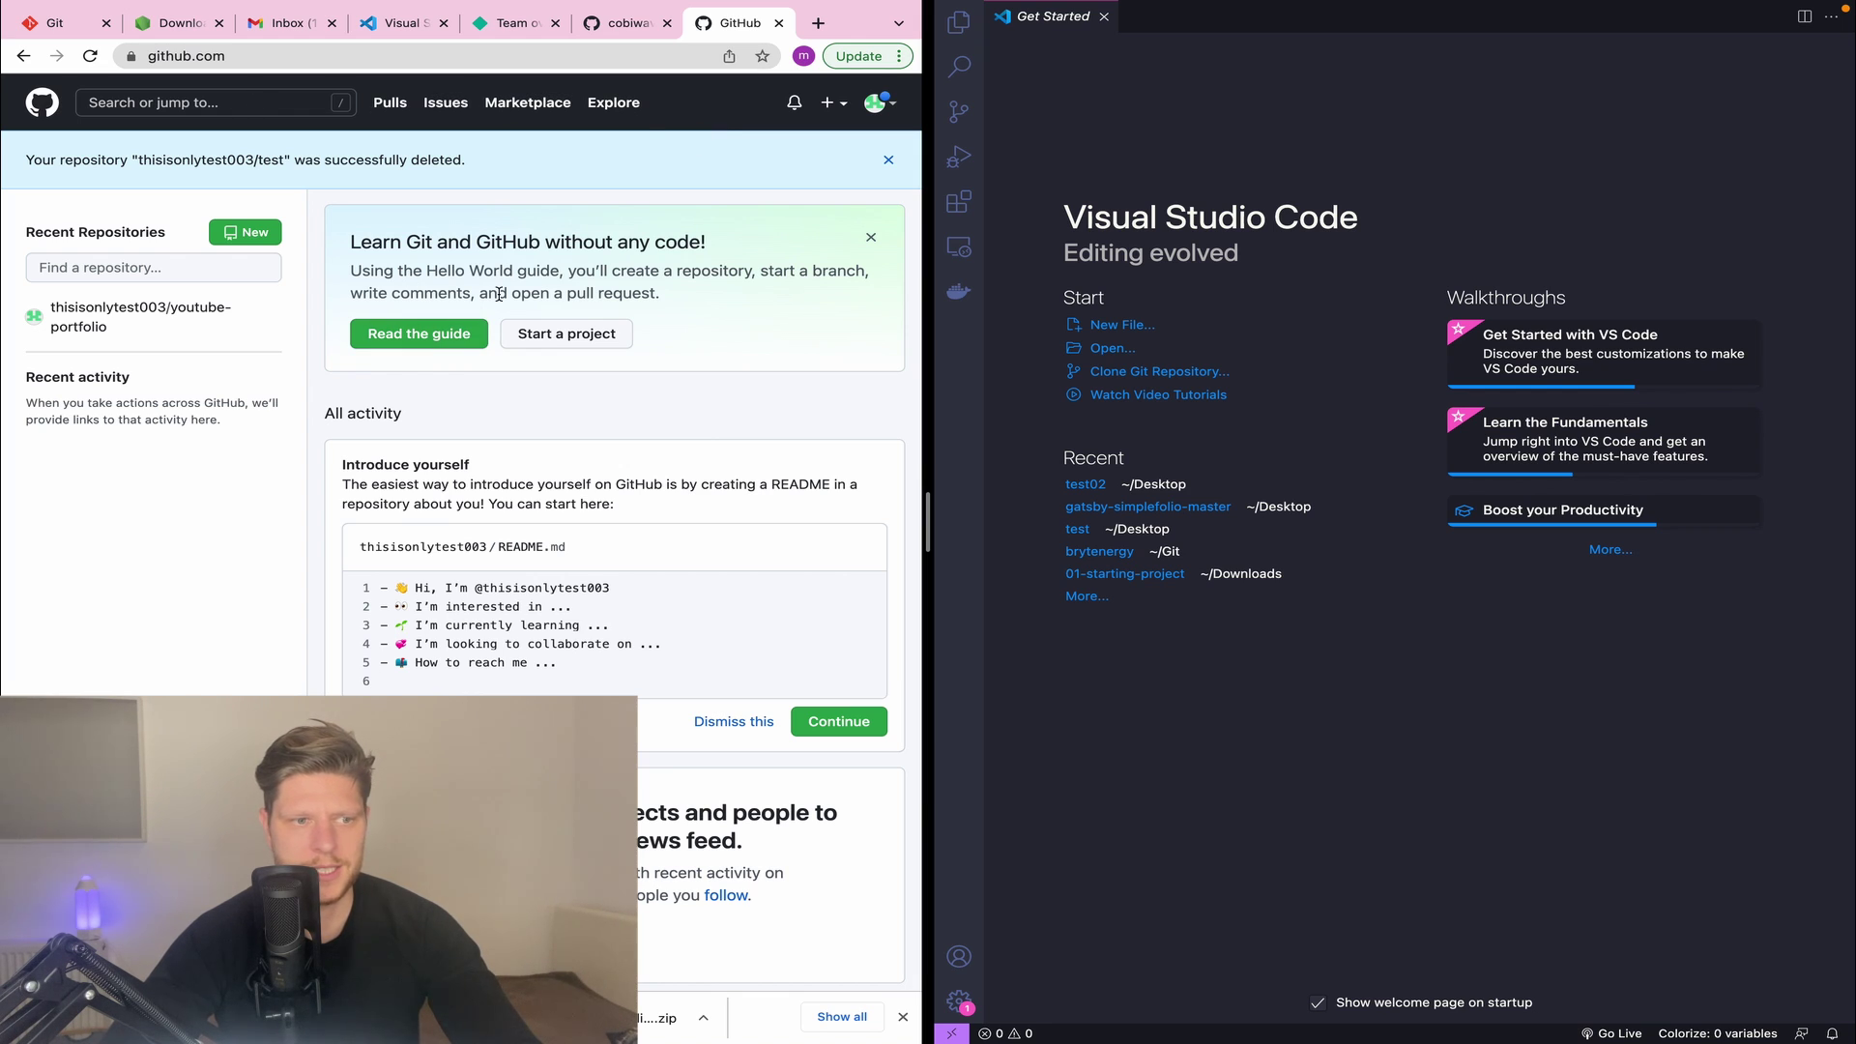
# - Show the gatsby-simplefolio repository's clone options with its HTTPS URL
pyautogui.click(626, 33)
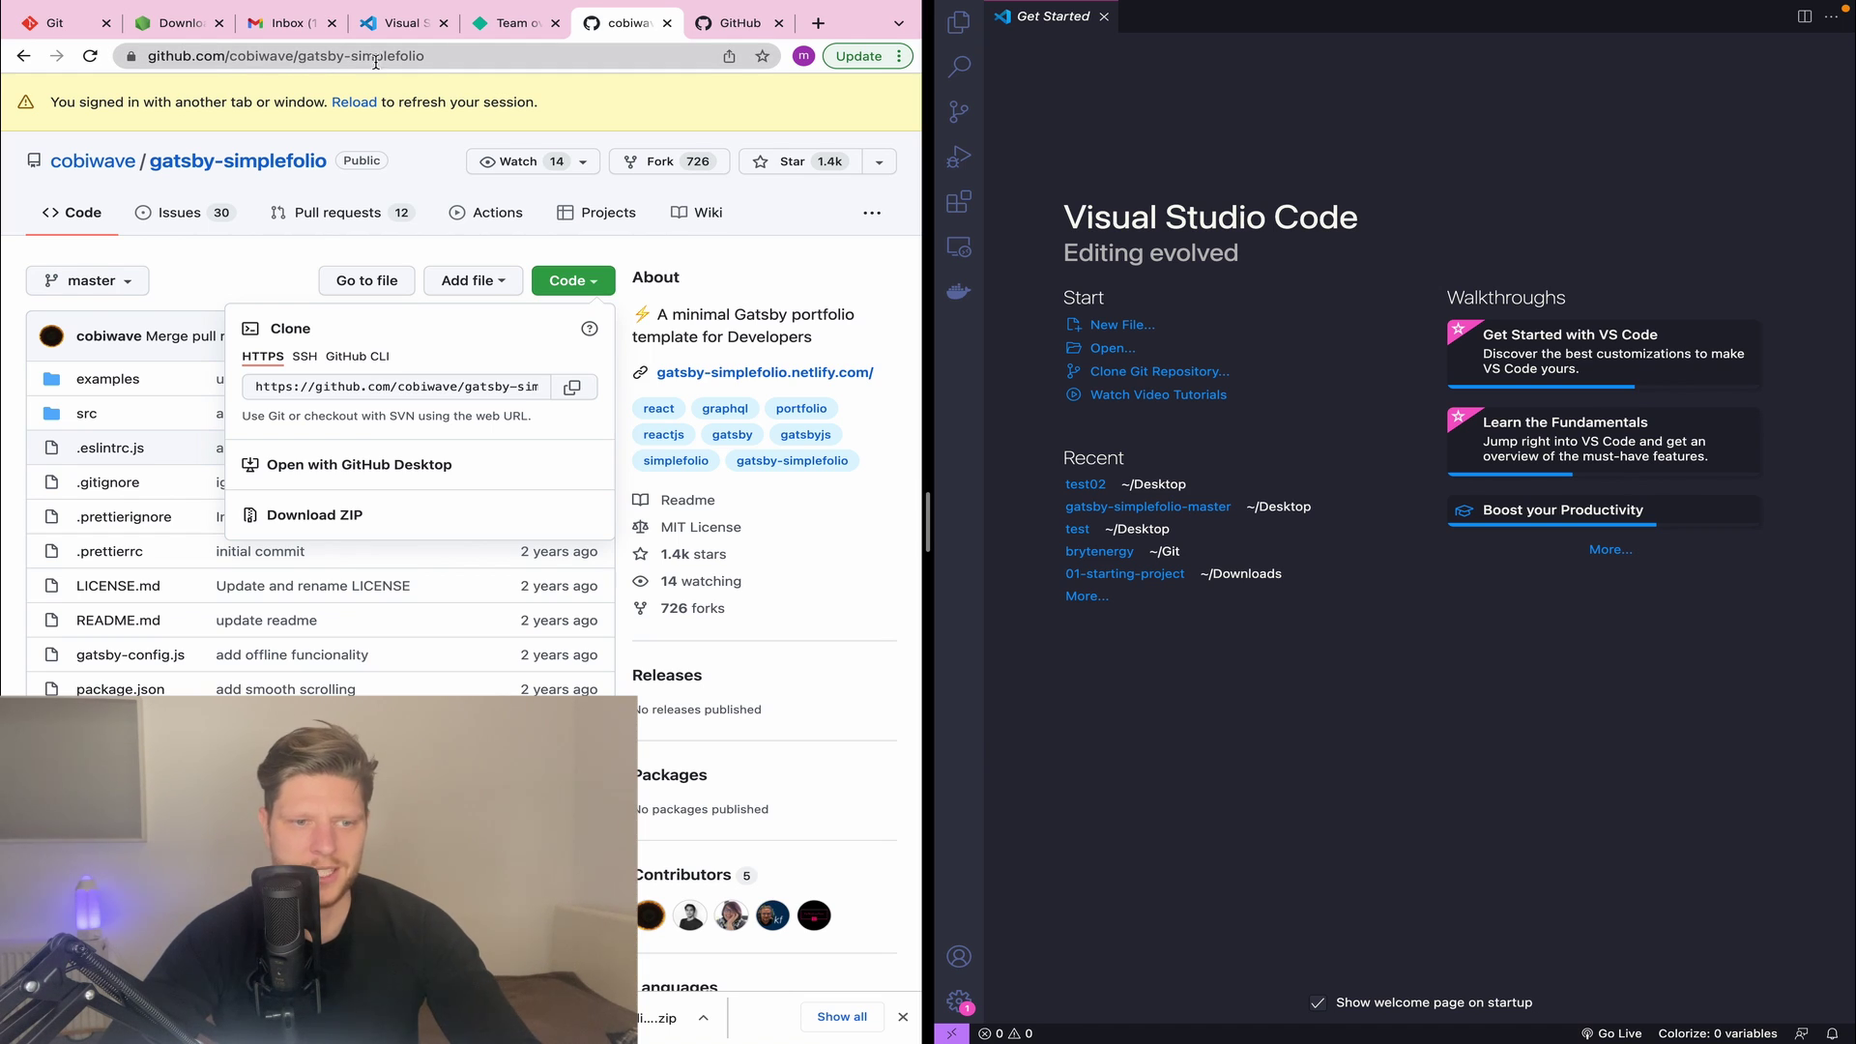
pyautogui.click(587, 279)
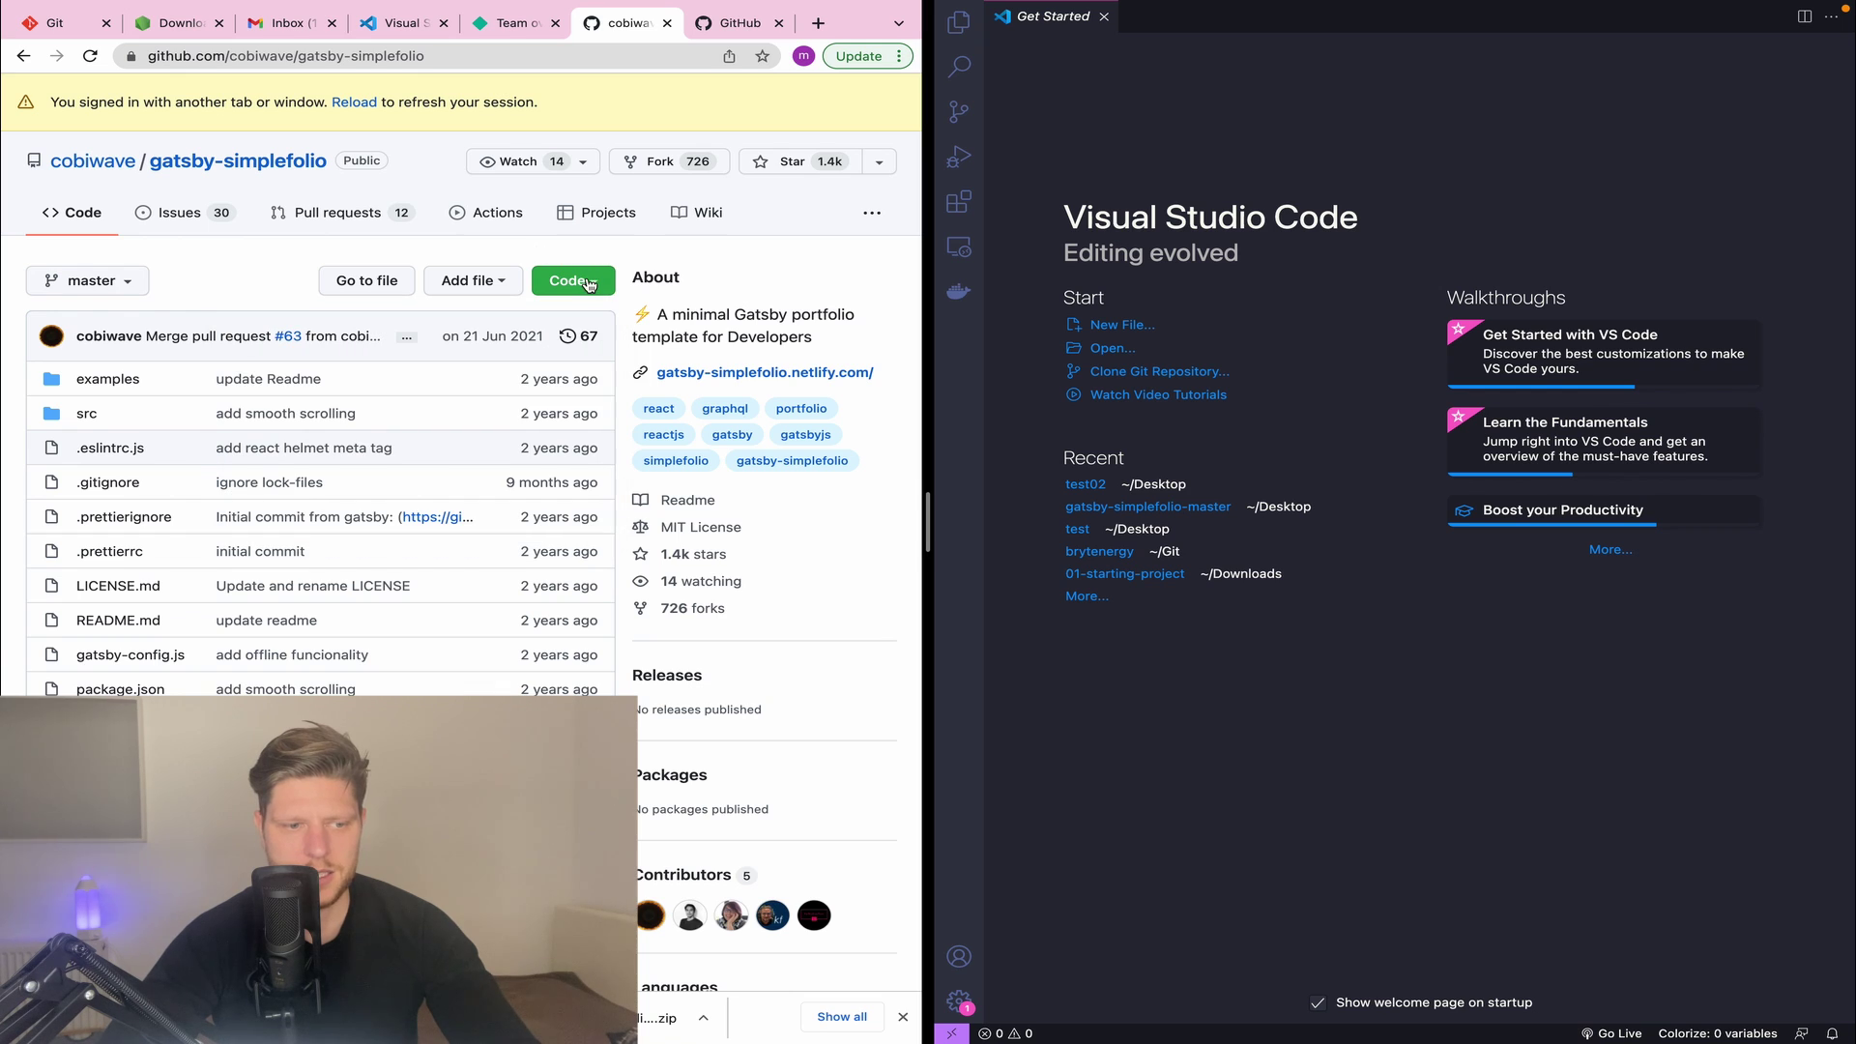
pyautogui.click(592, 291)
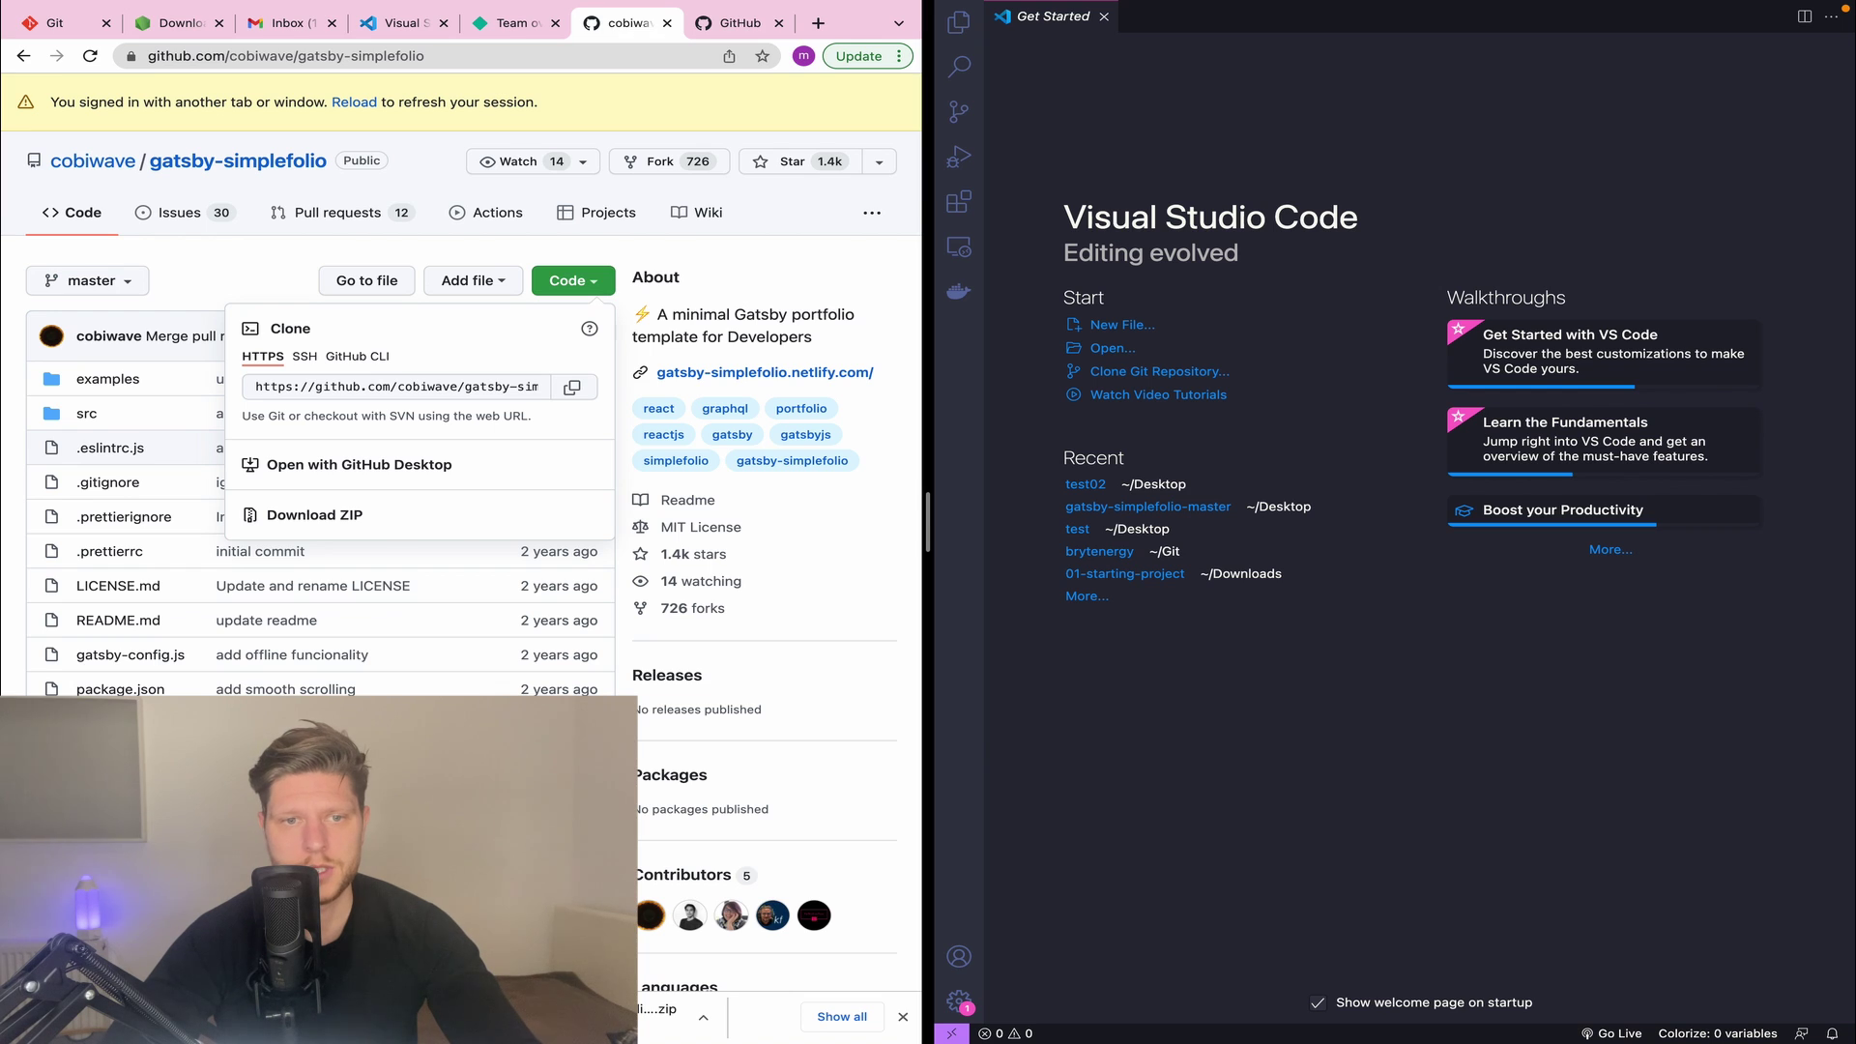
pyautogui.click(960, 26)
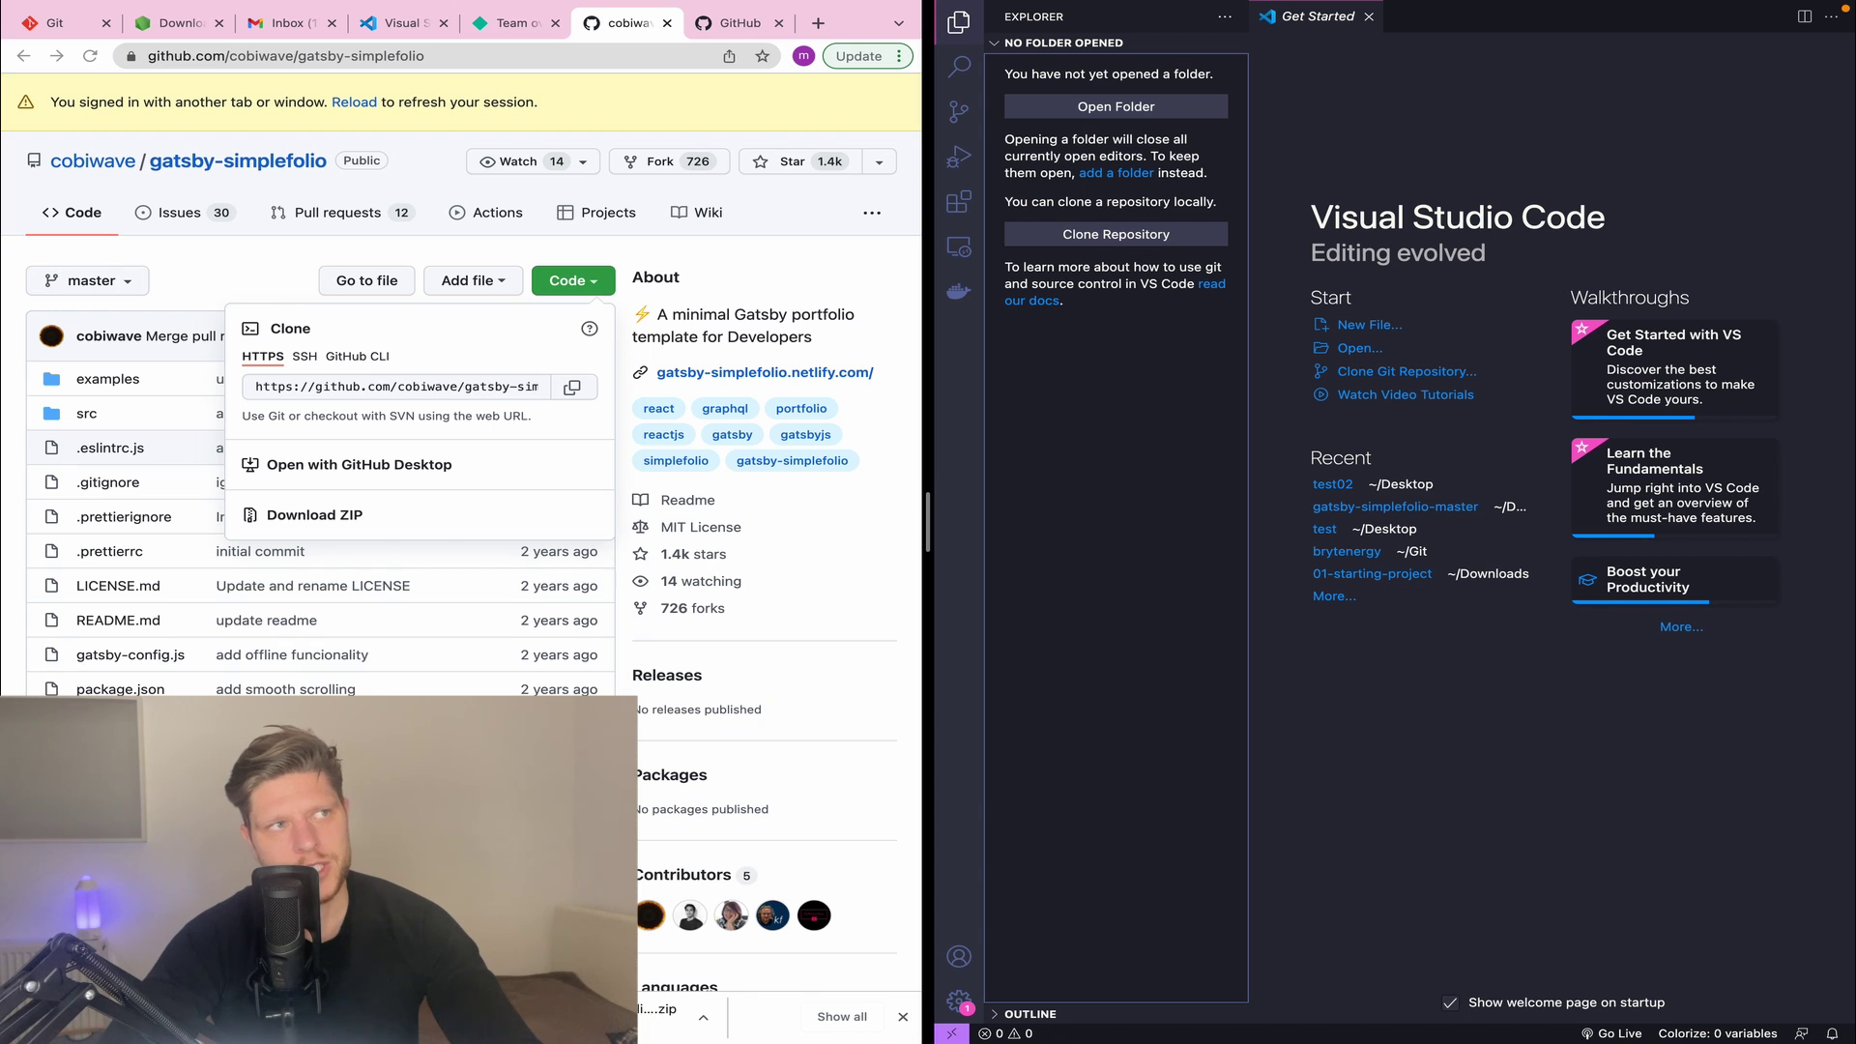
# - Open the youtube-test folder, run npm install in a new terminal, and close Get Started
pyautogui.moveTo(64, 294); pyautogui.dragTo(1092, 411)
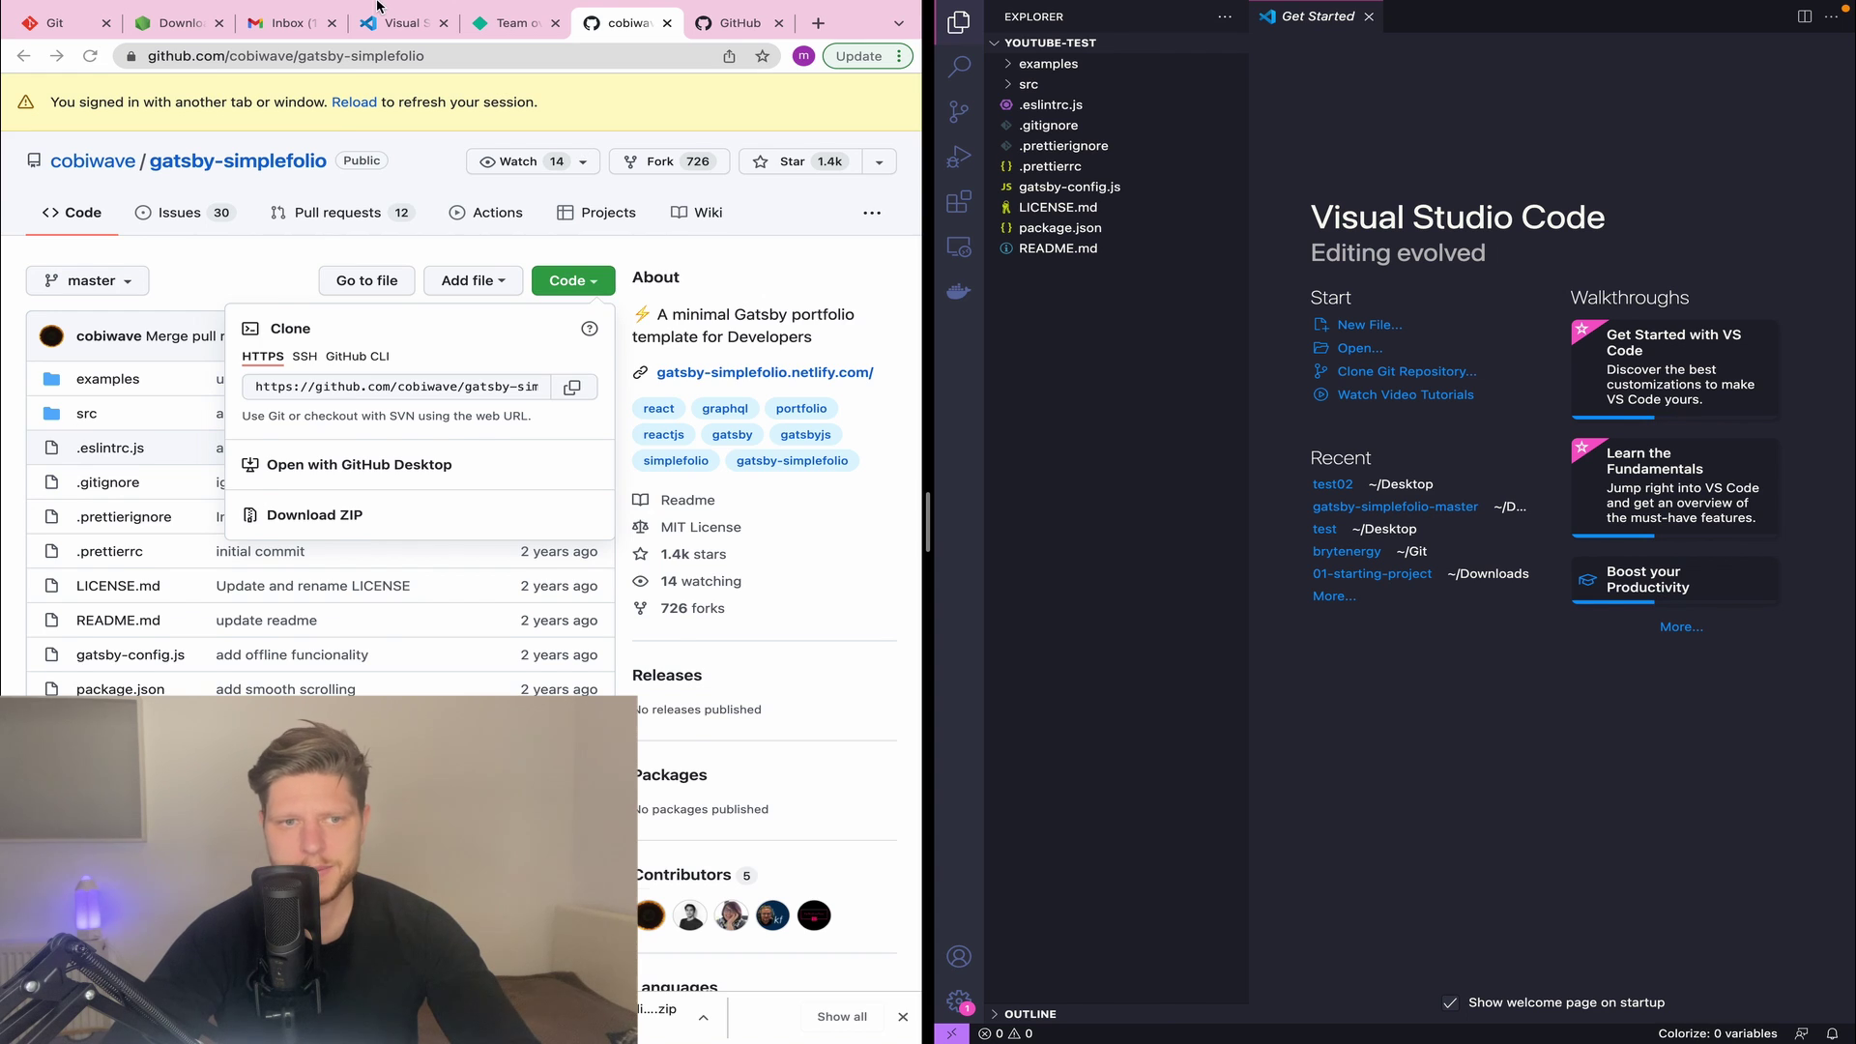
pyautogui.click(439, 9)
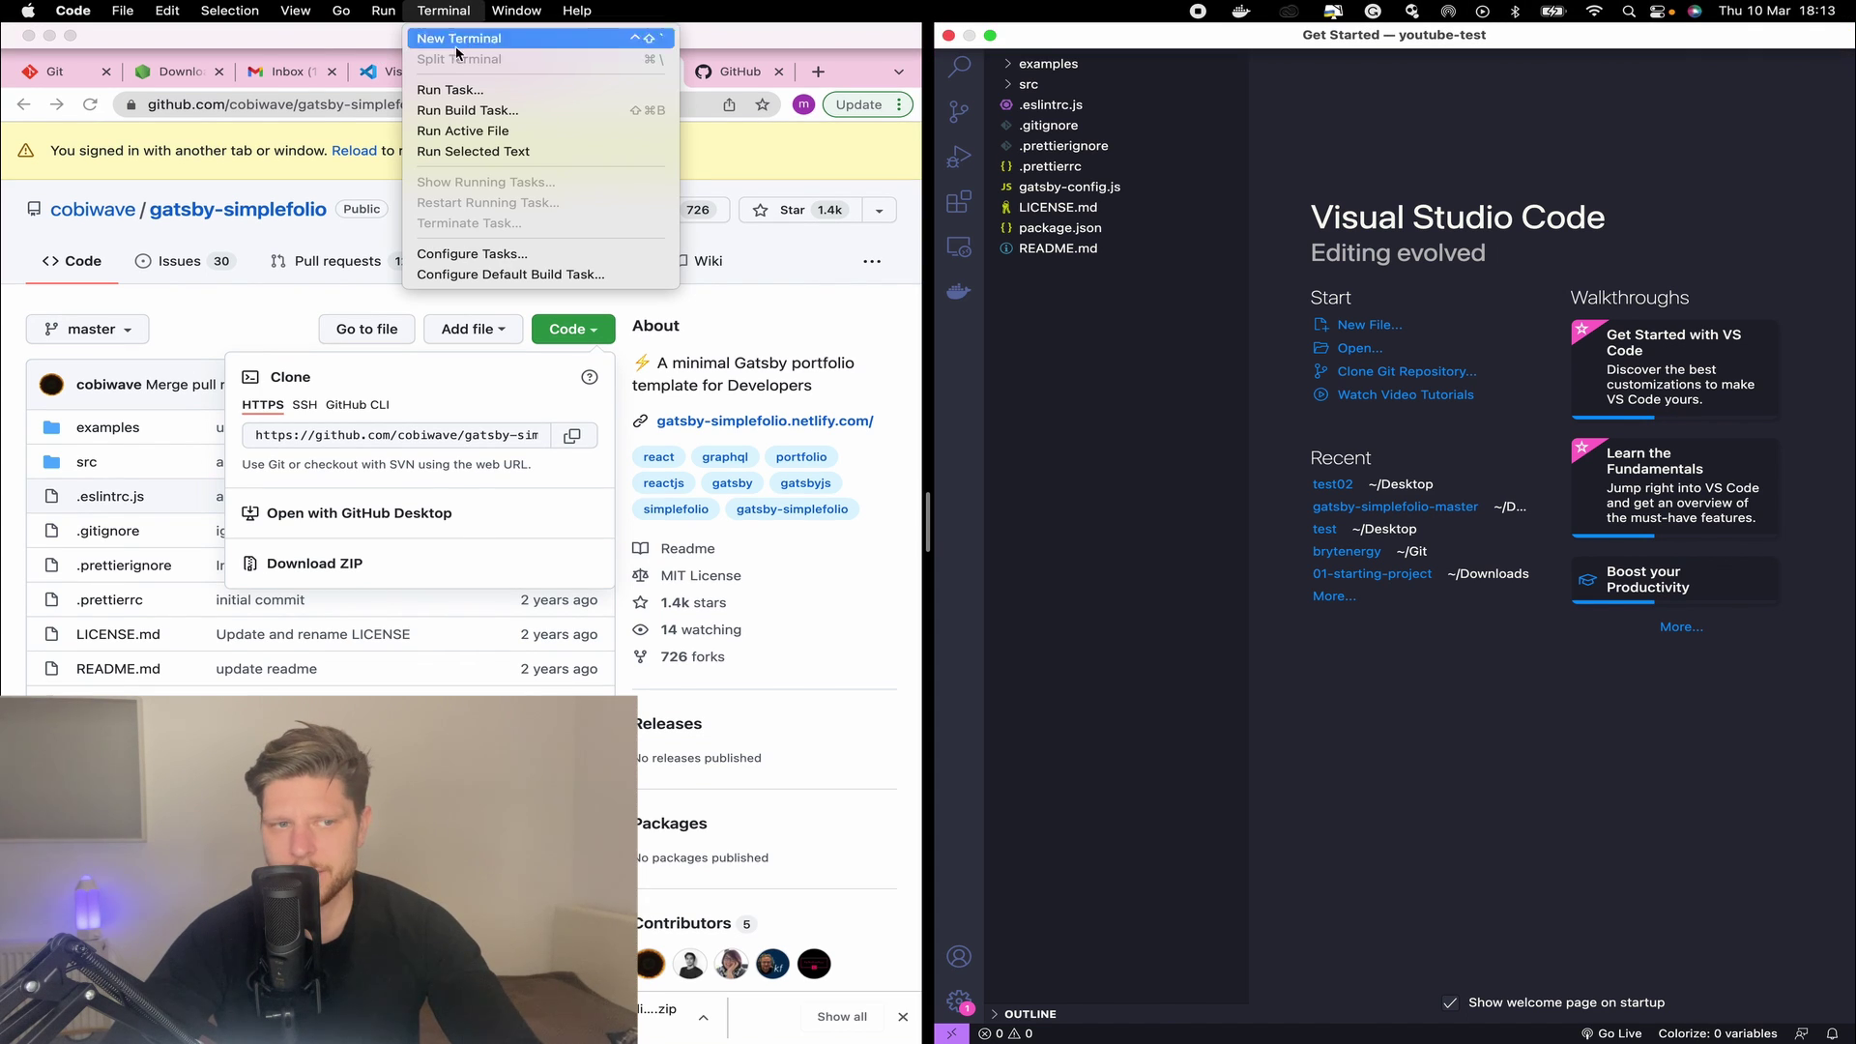
pyautogui.click(459, 40)
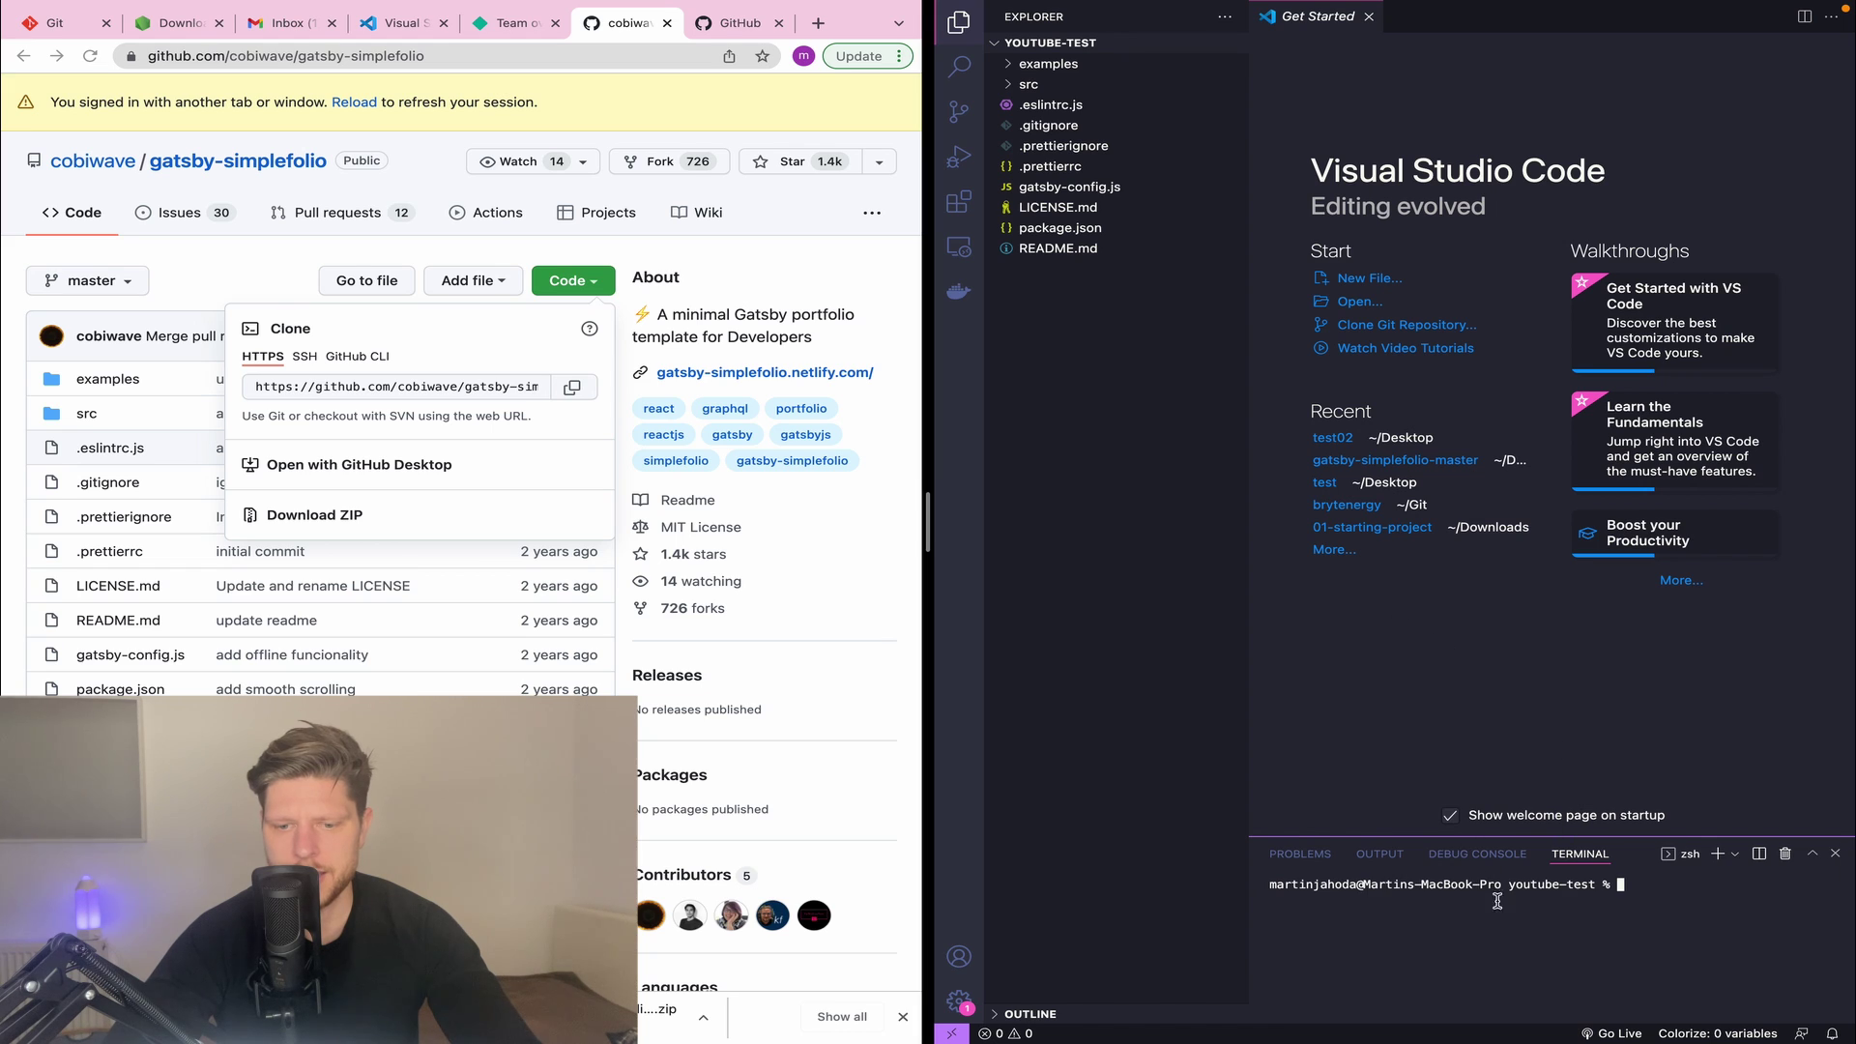
pyautogui.write('npm install')
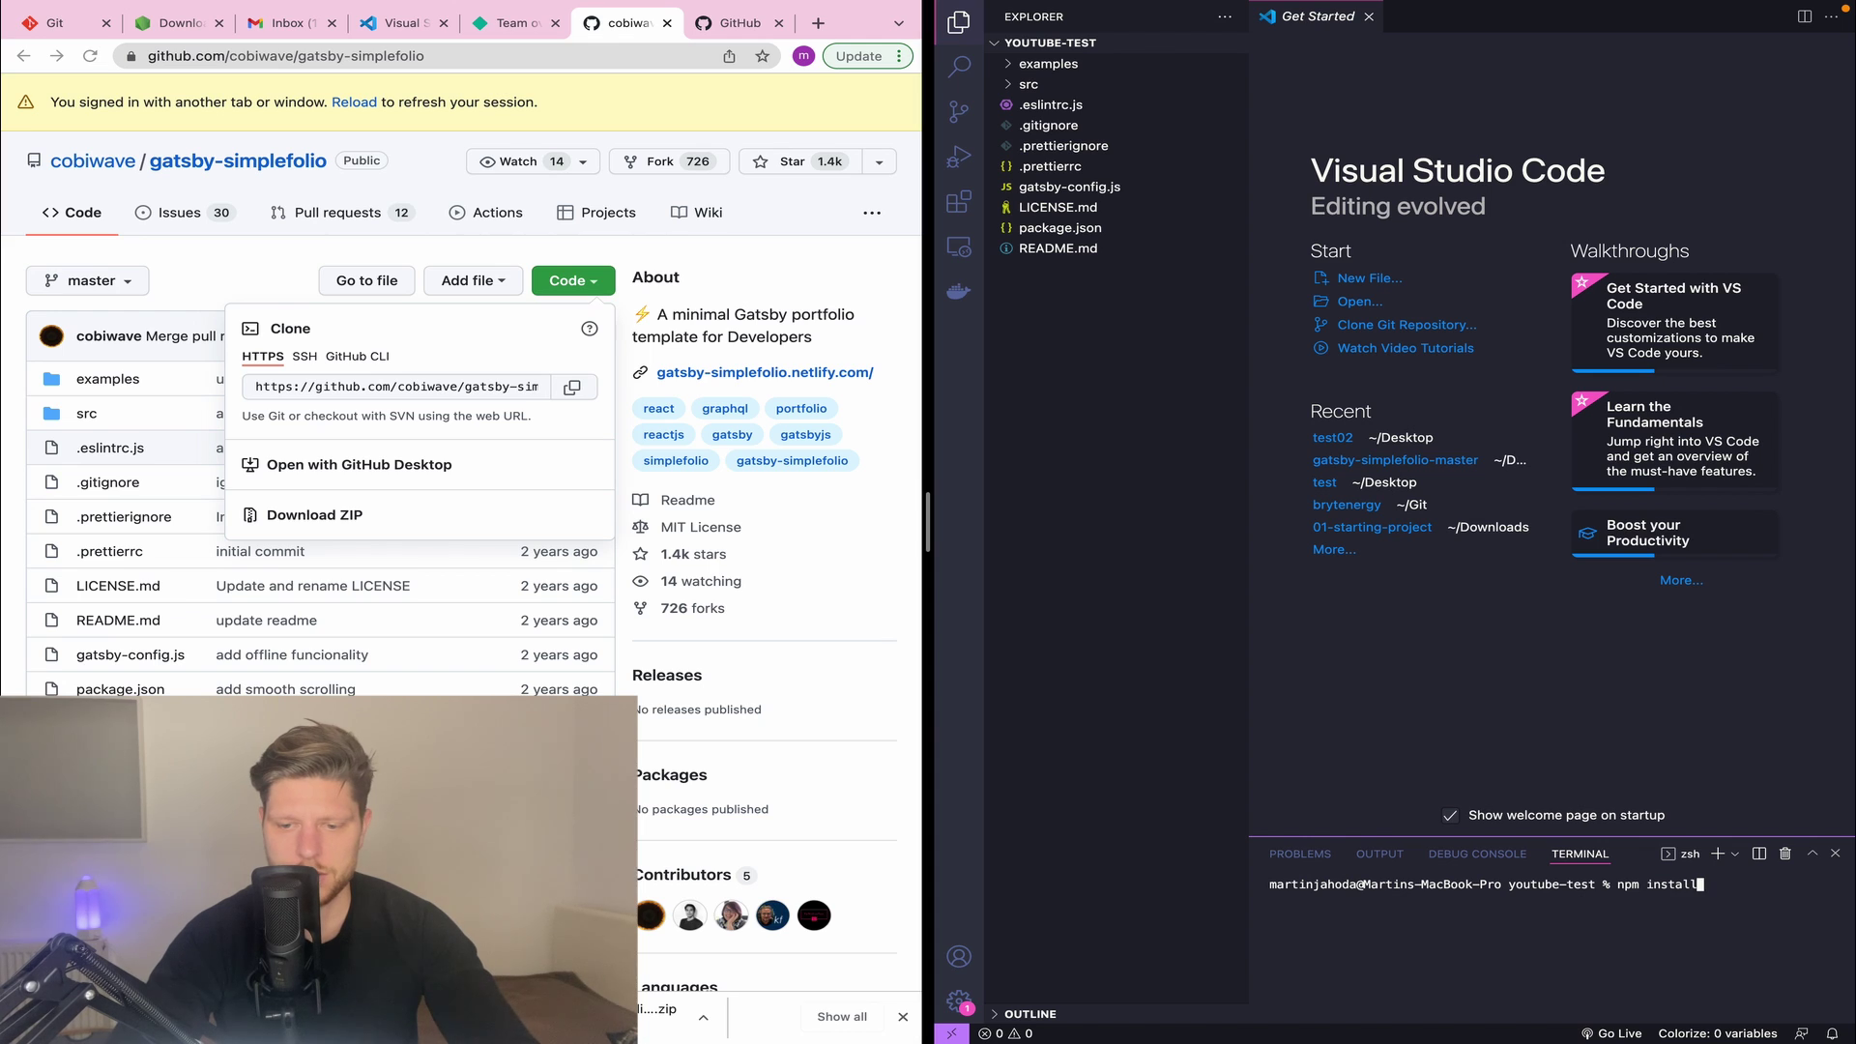
pyautogui.press('Return')
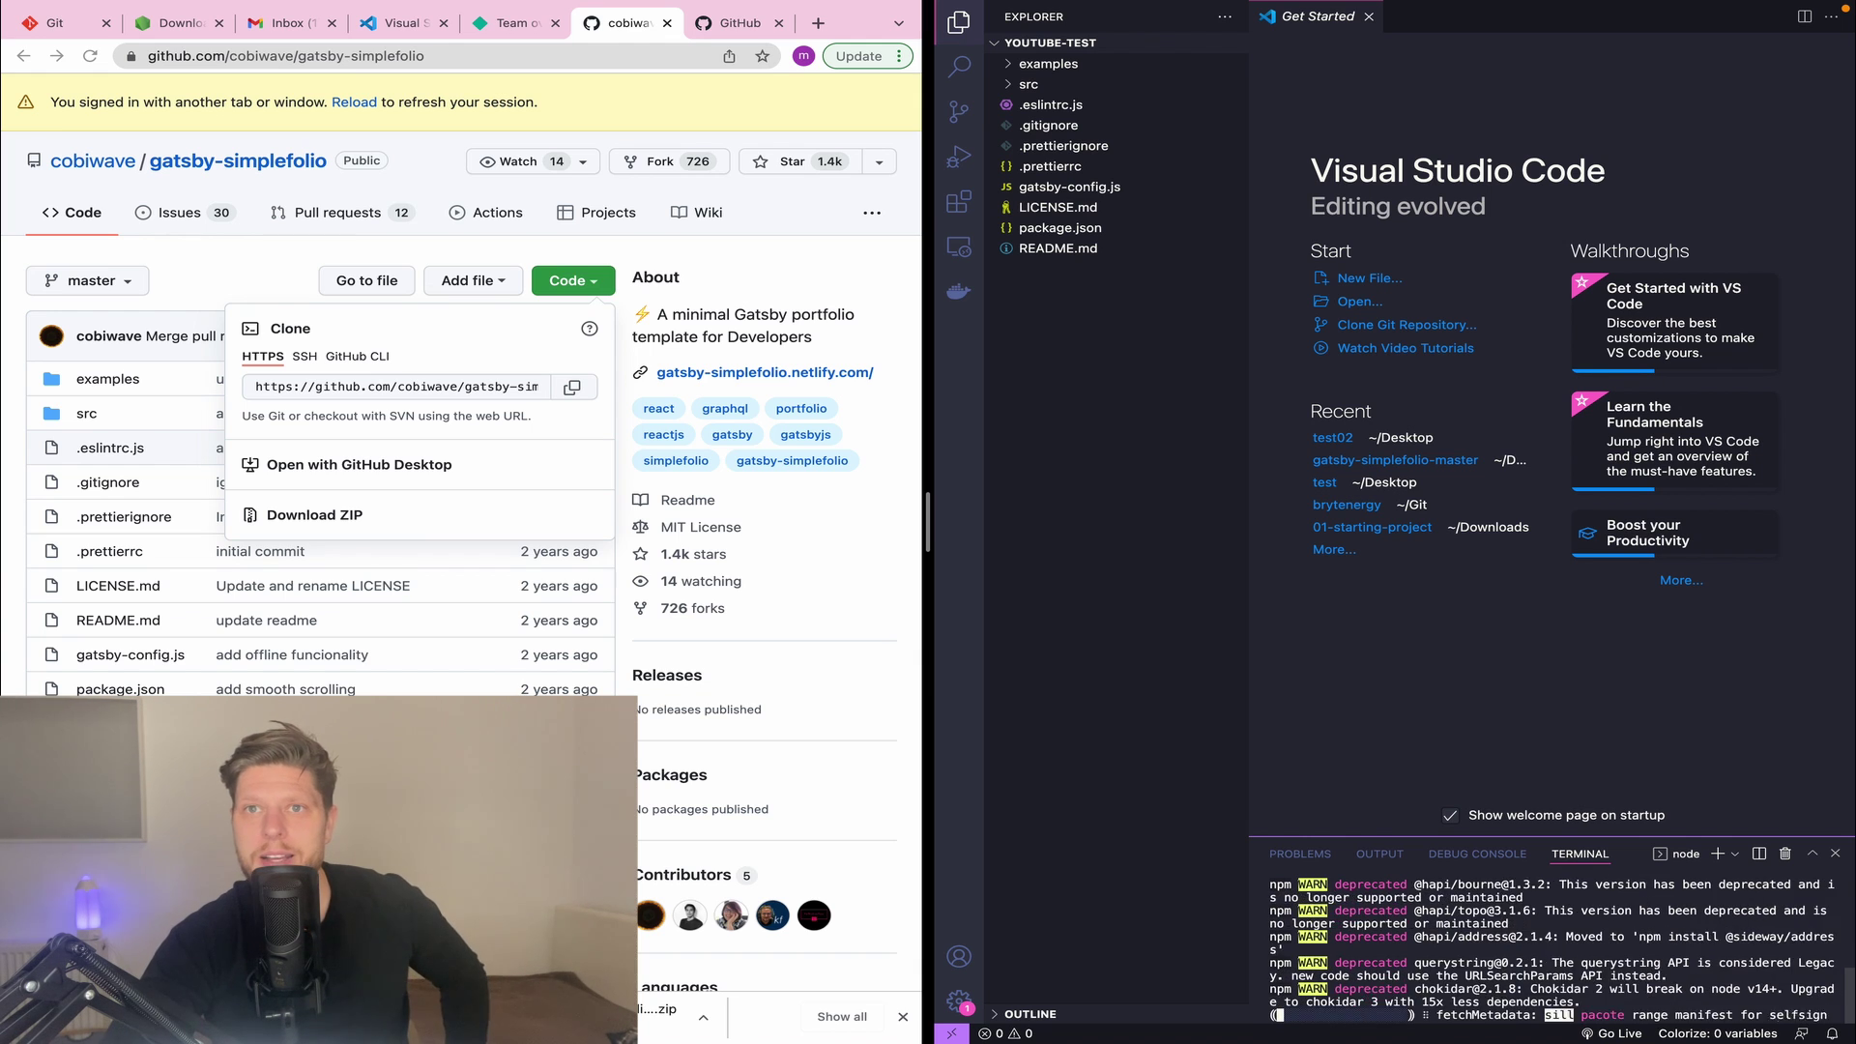
pyautogui.click(1368, 17)
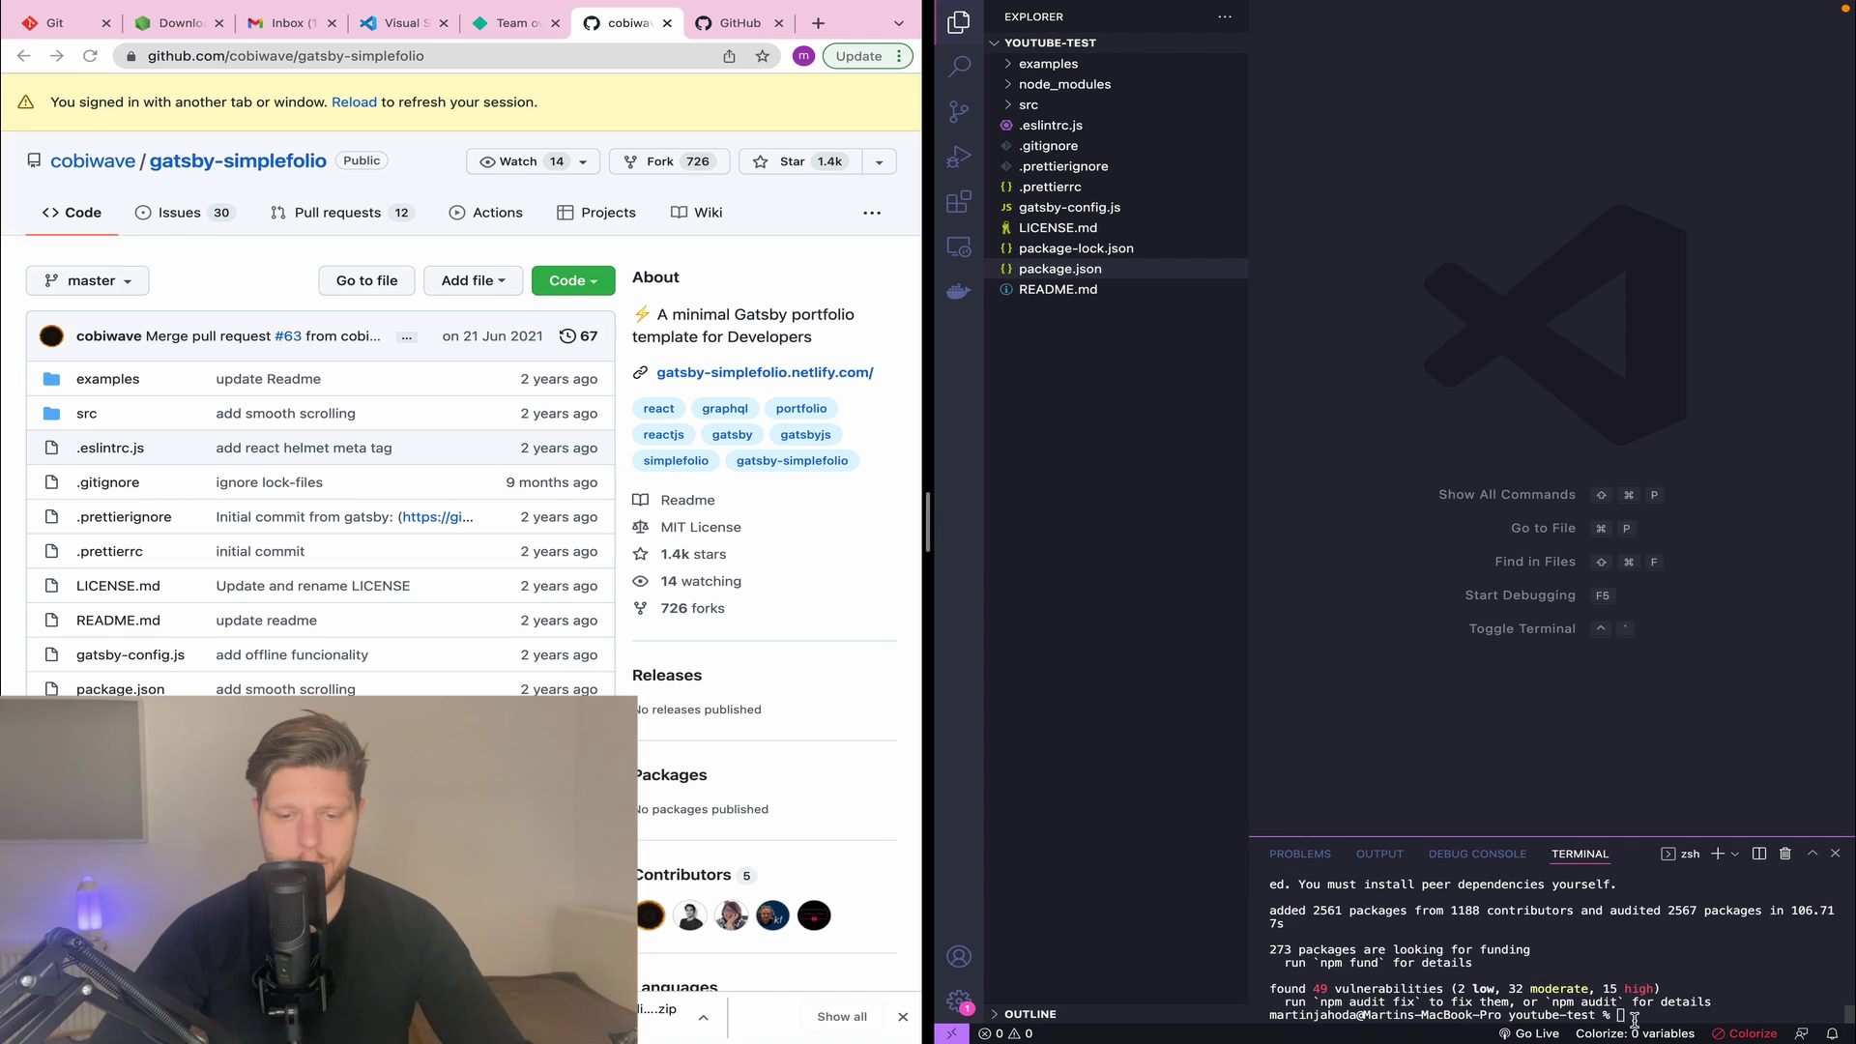
pyautogui.write('npm run develop')
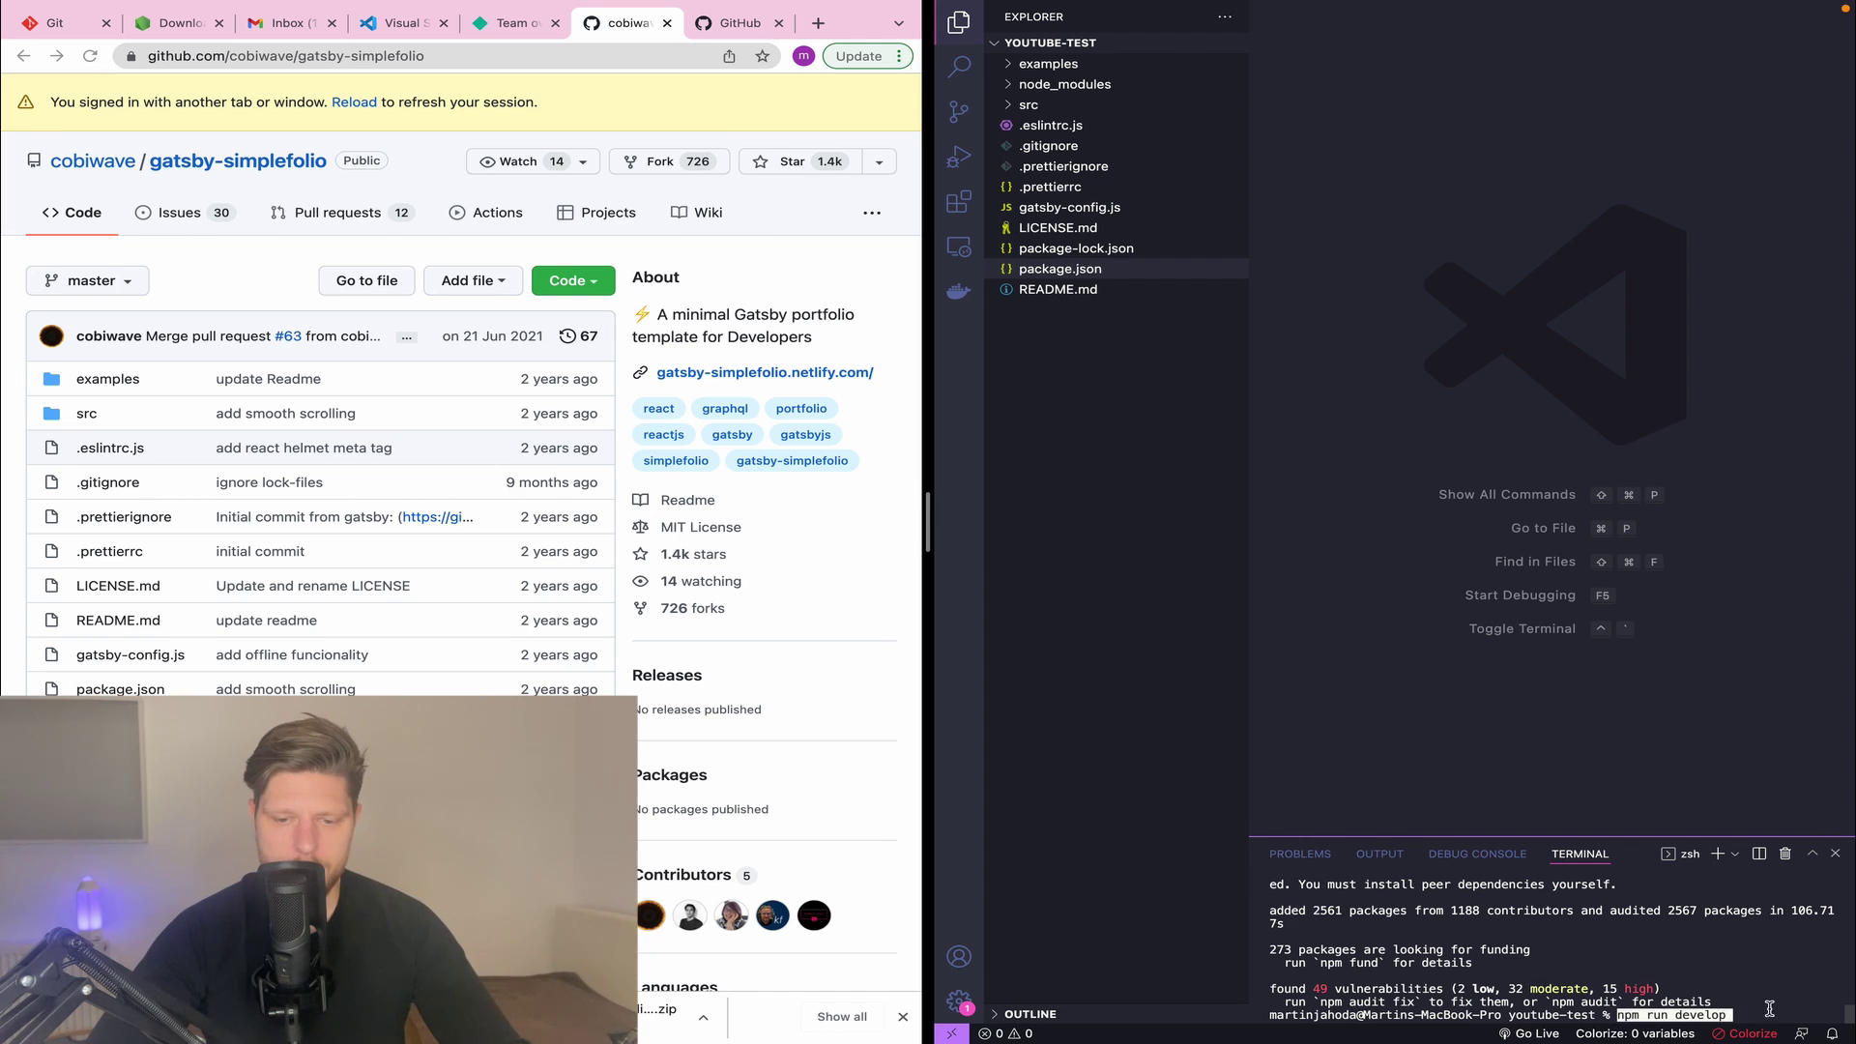
pyautogui.press('Return')
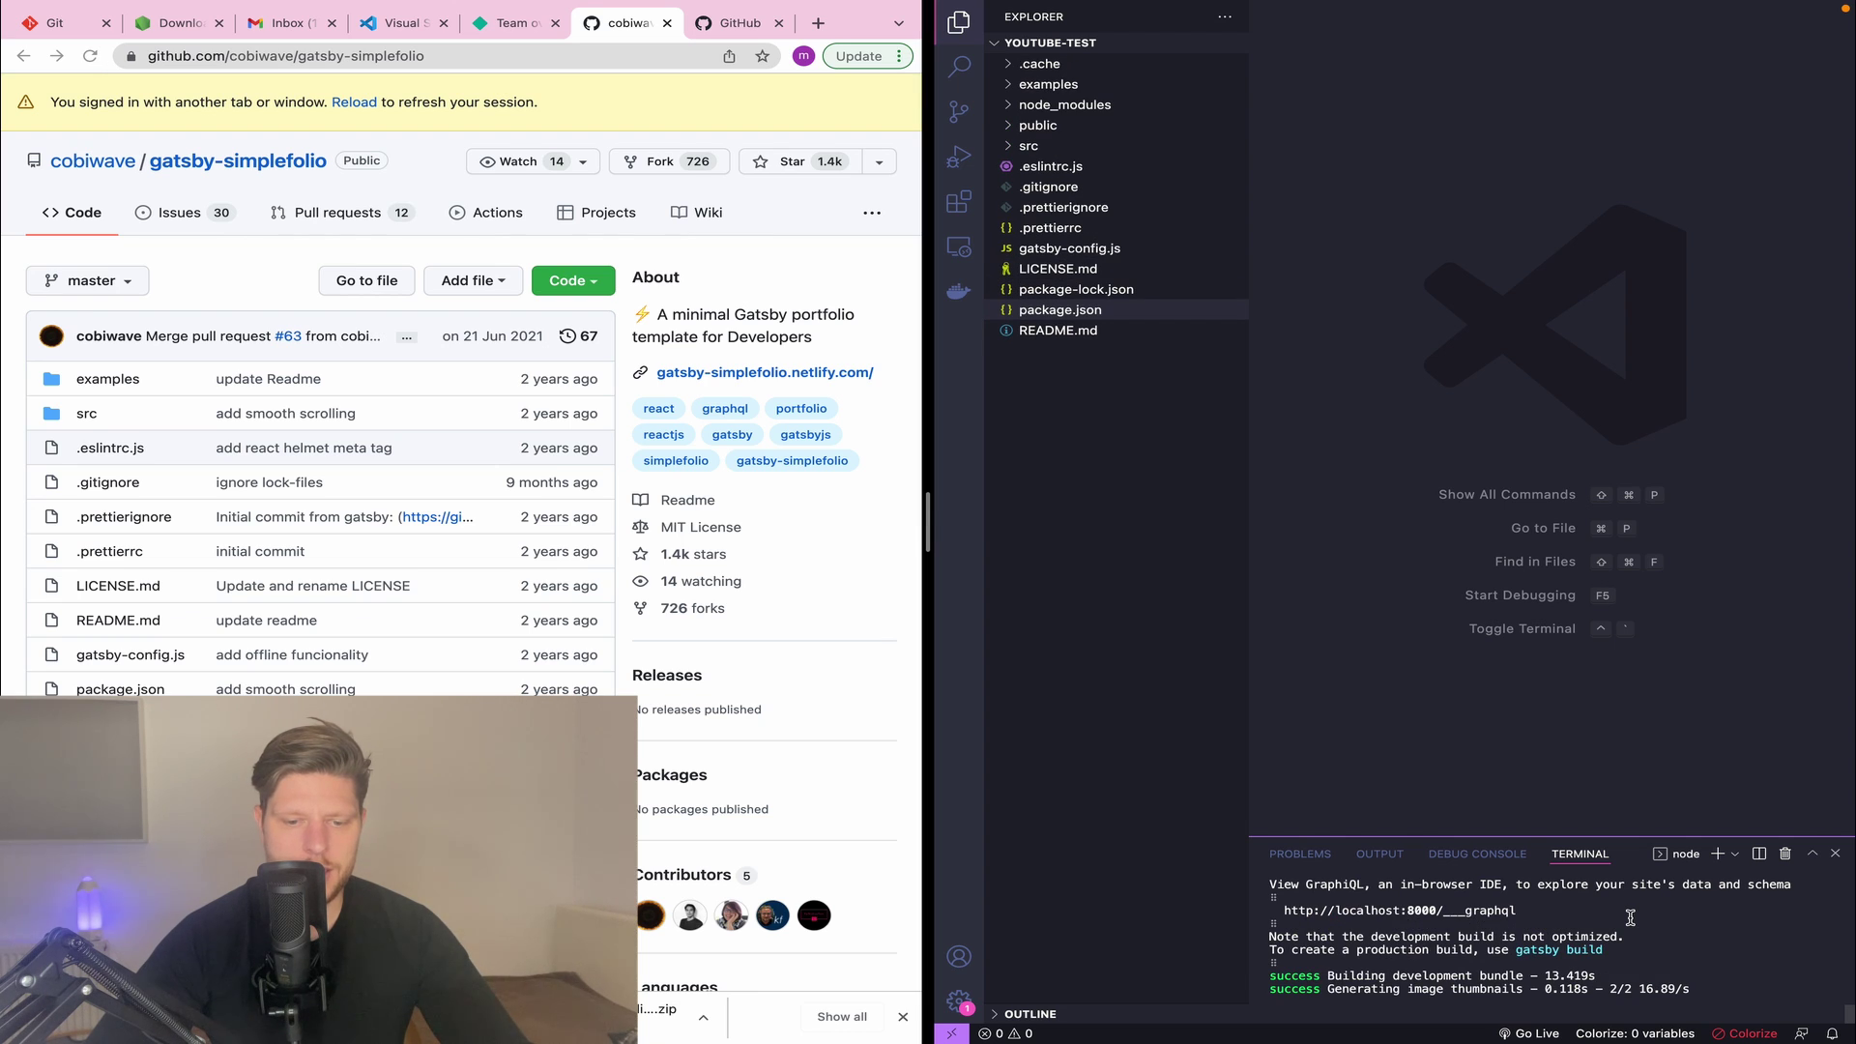
pyautogui.scroll(2, 1631, 916)
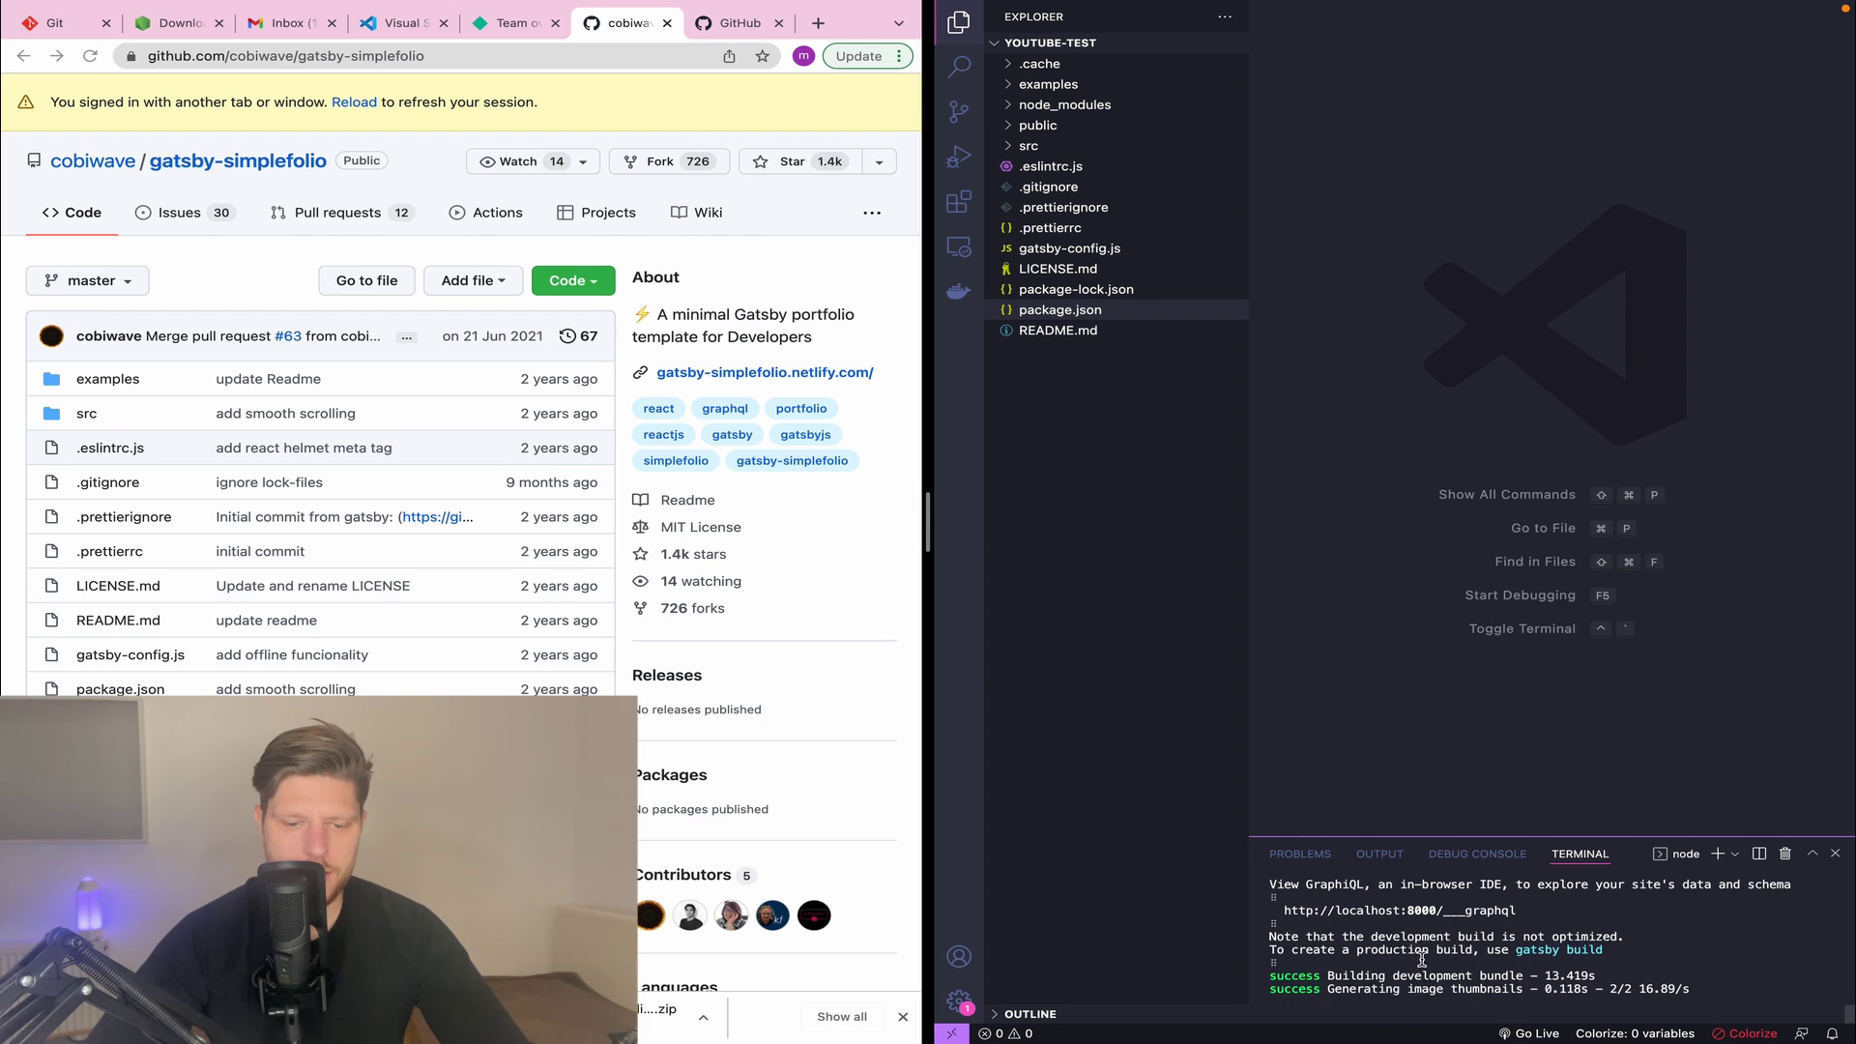
pyautogui.scroll(2, 1422, 960)
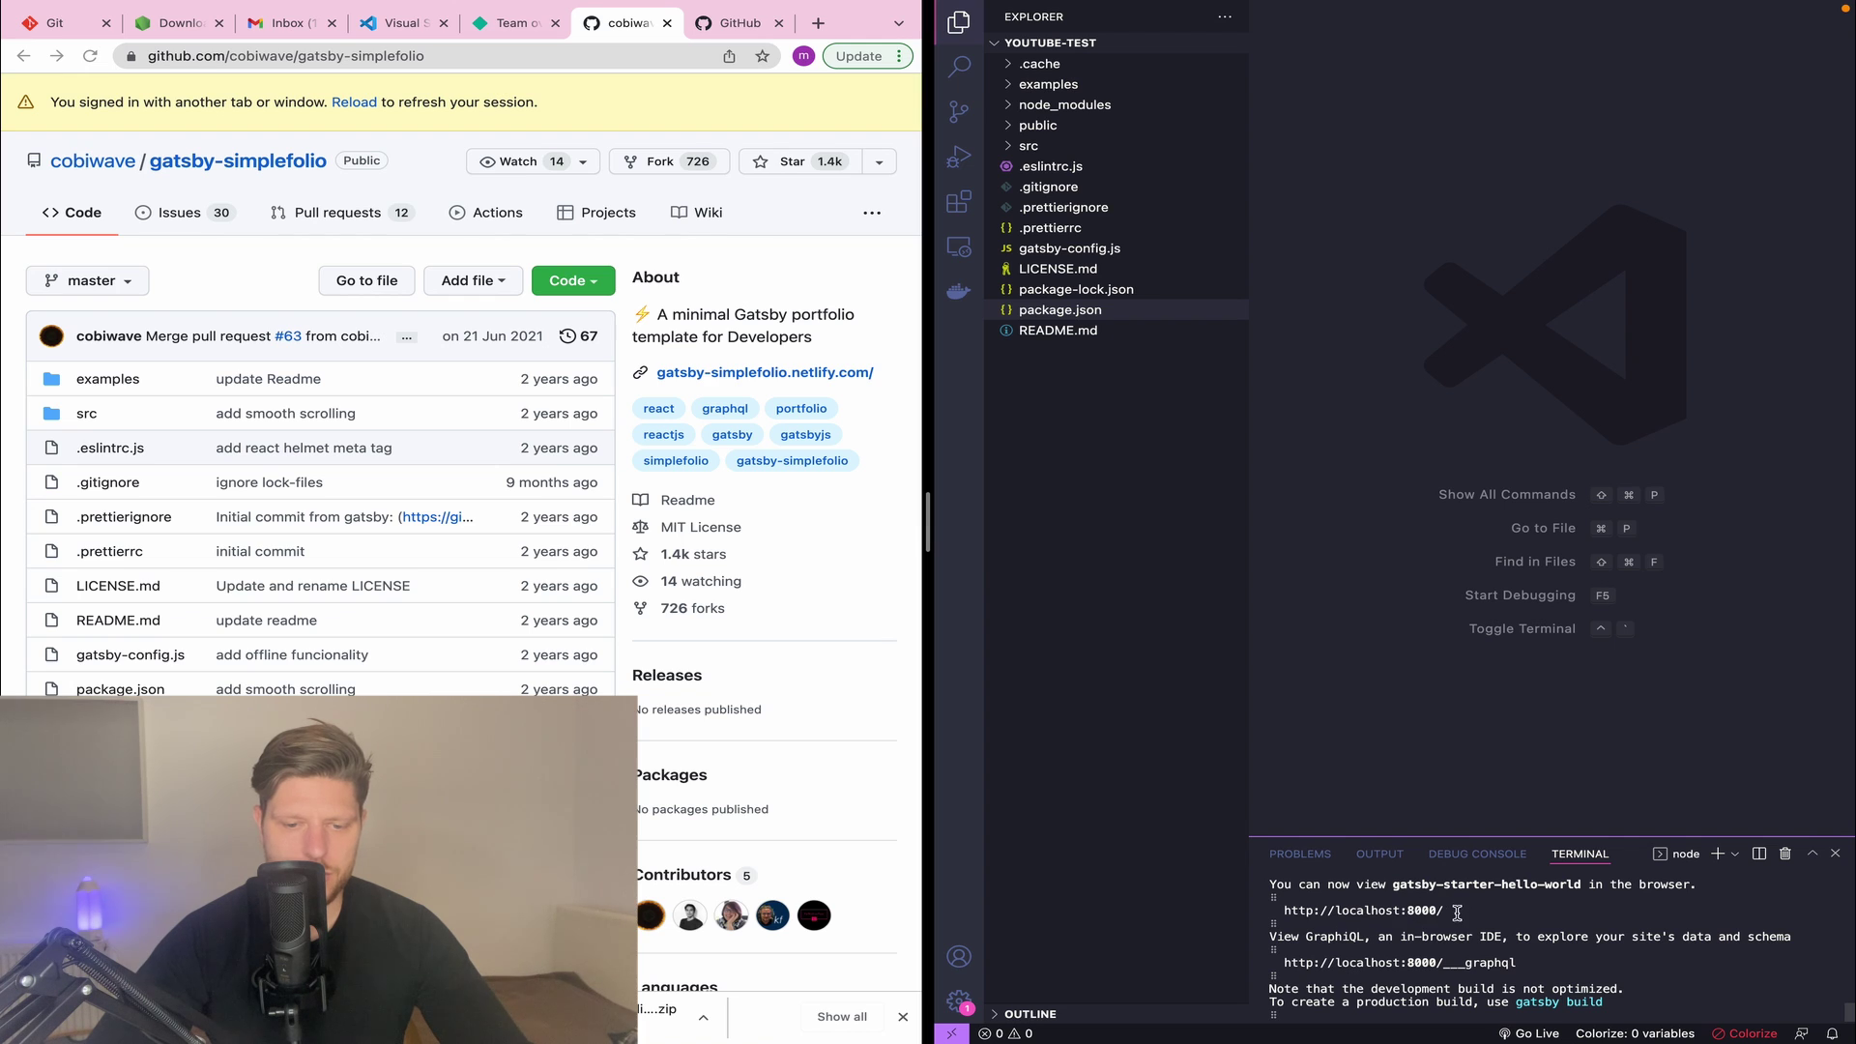
pyautogui.moveTo(1455, 912); pyautogui.dragTo(1281, 914)
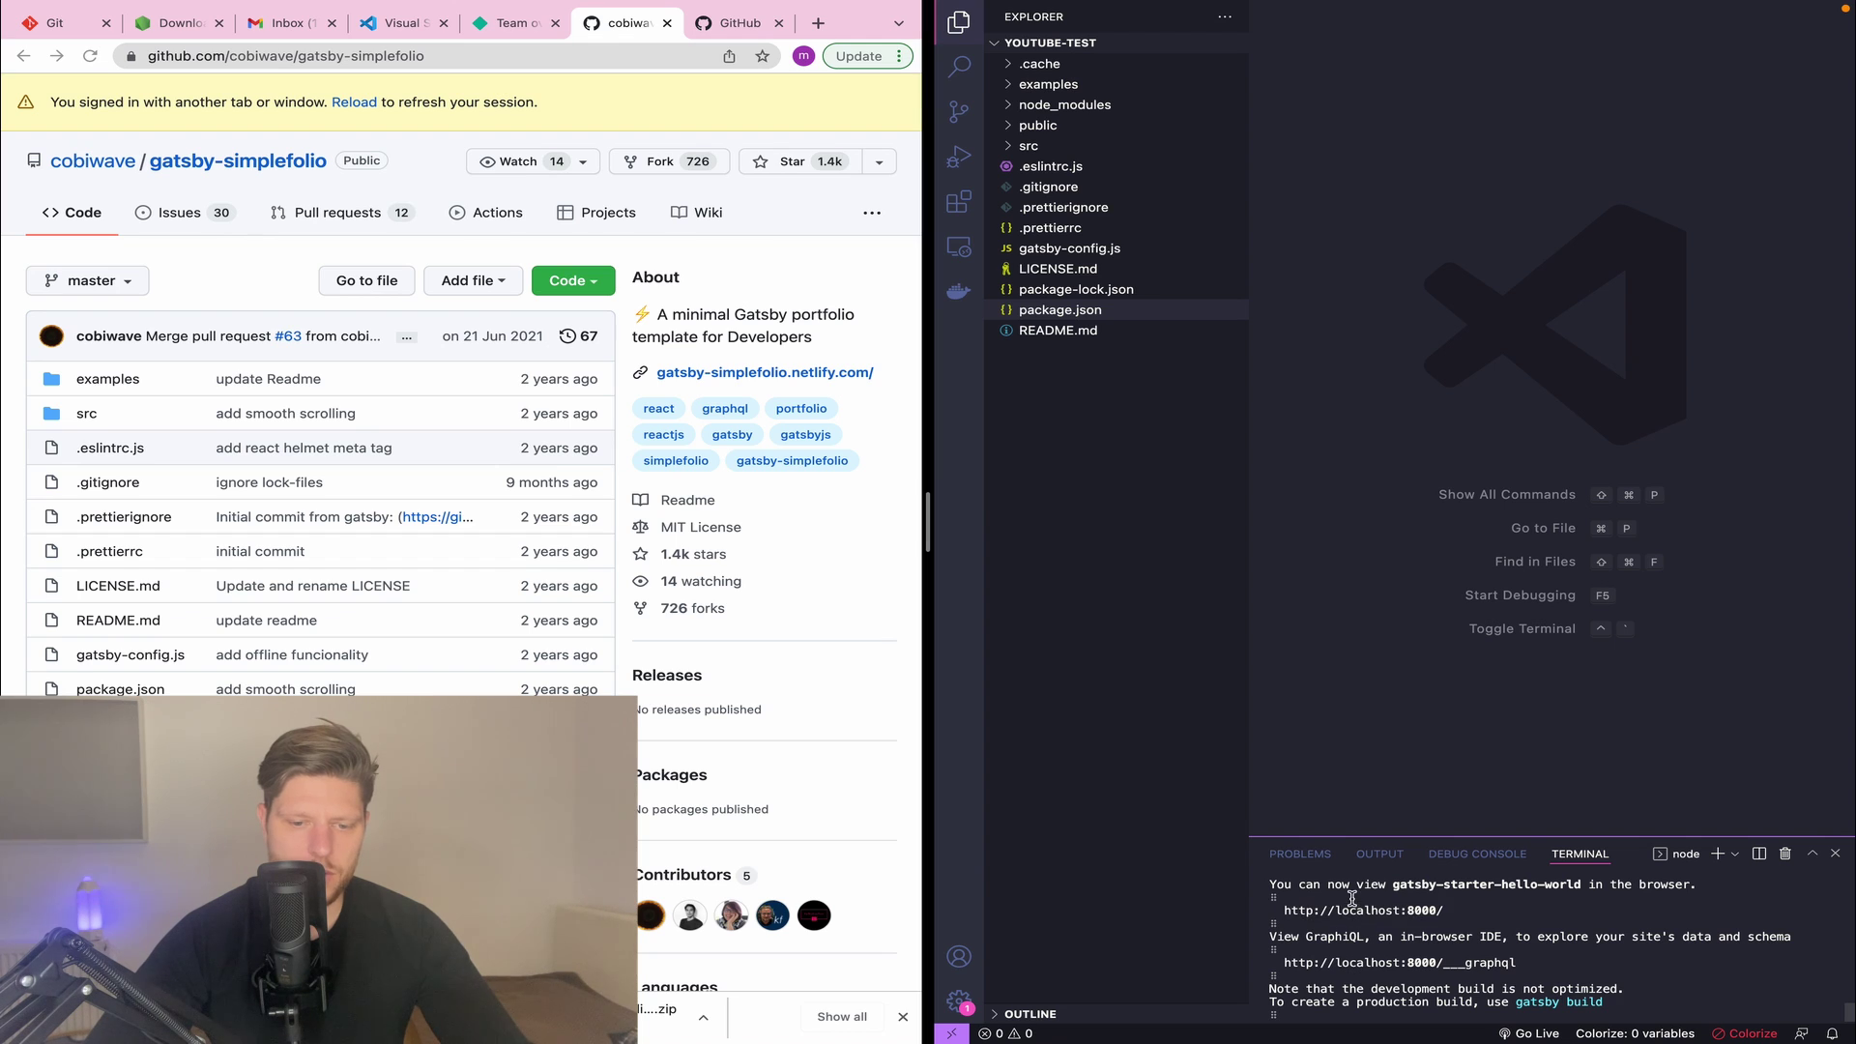
pyautogui.press('super+c')
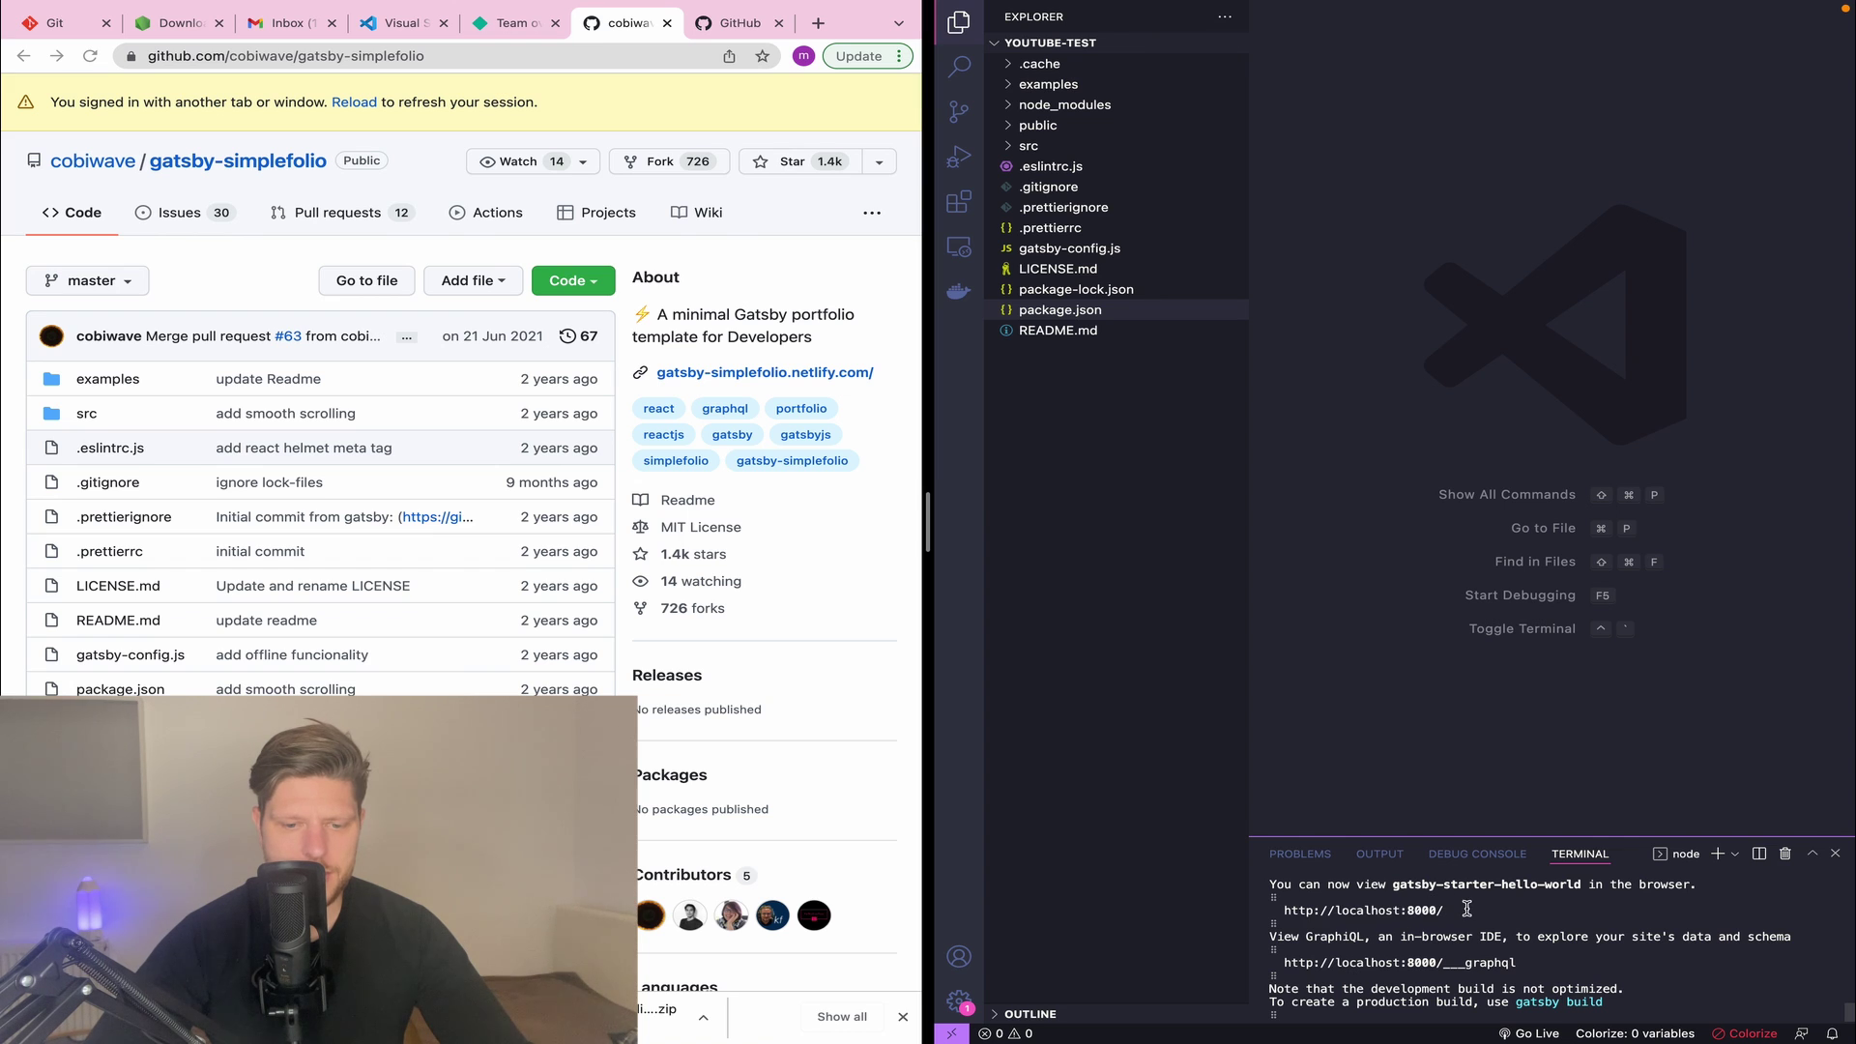
pyautogui.moveTo(1466, 909); pyautogui.dragTo(1283, 910)
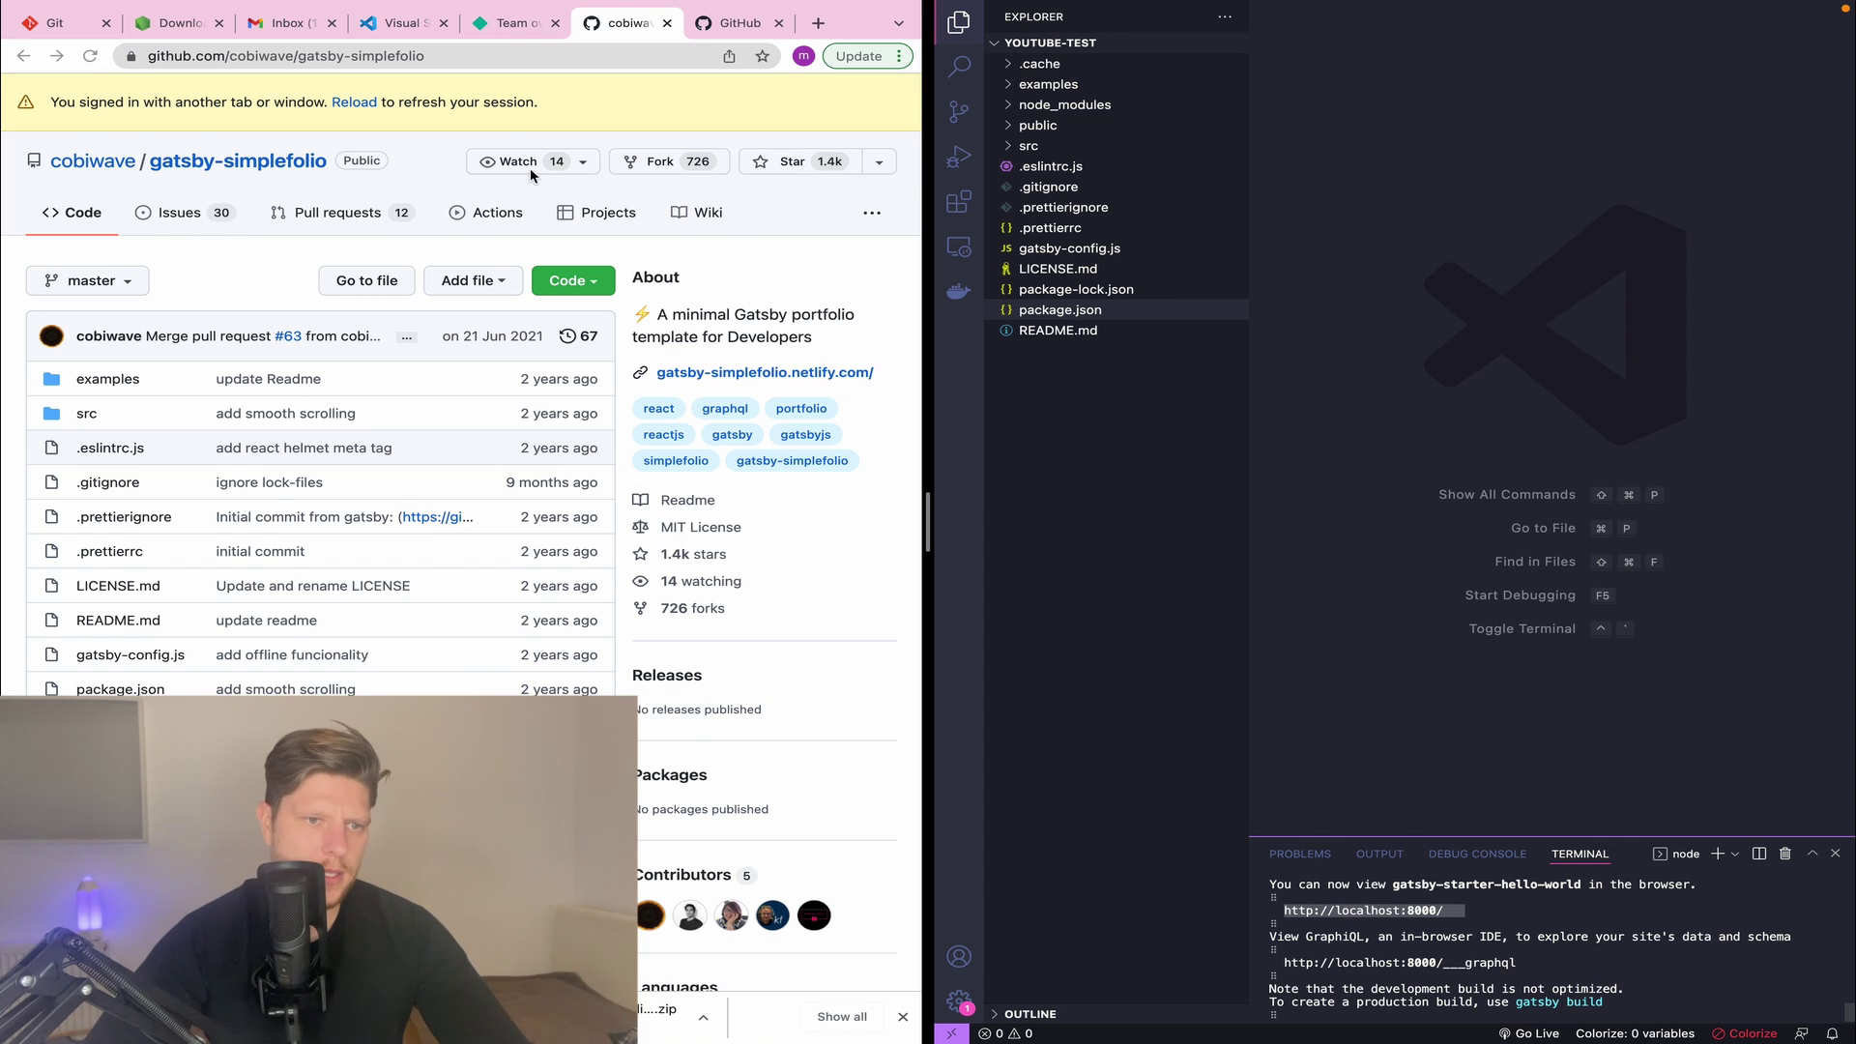
# - Load the copied localhost:8000 address in a new Chrome tab
pyautogui.click(732, 70)
pyautogui.click(817, 73)
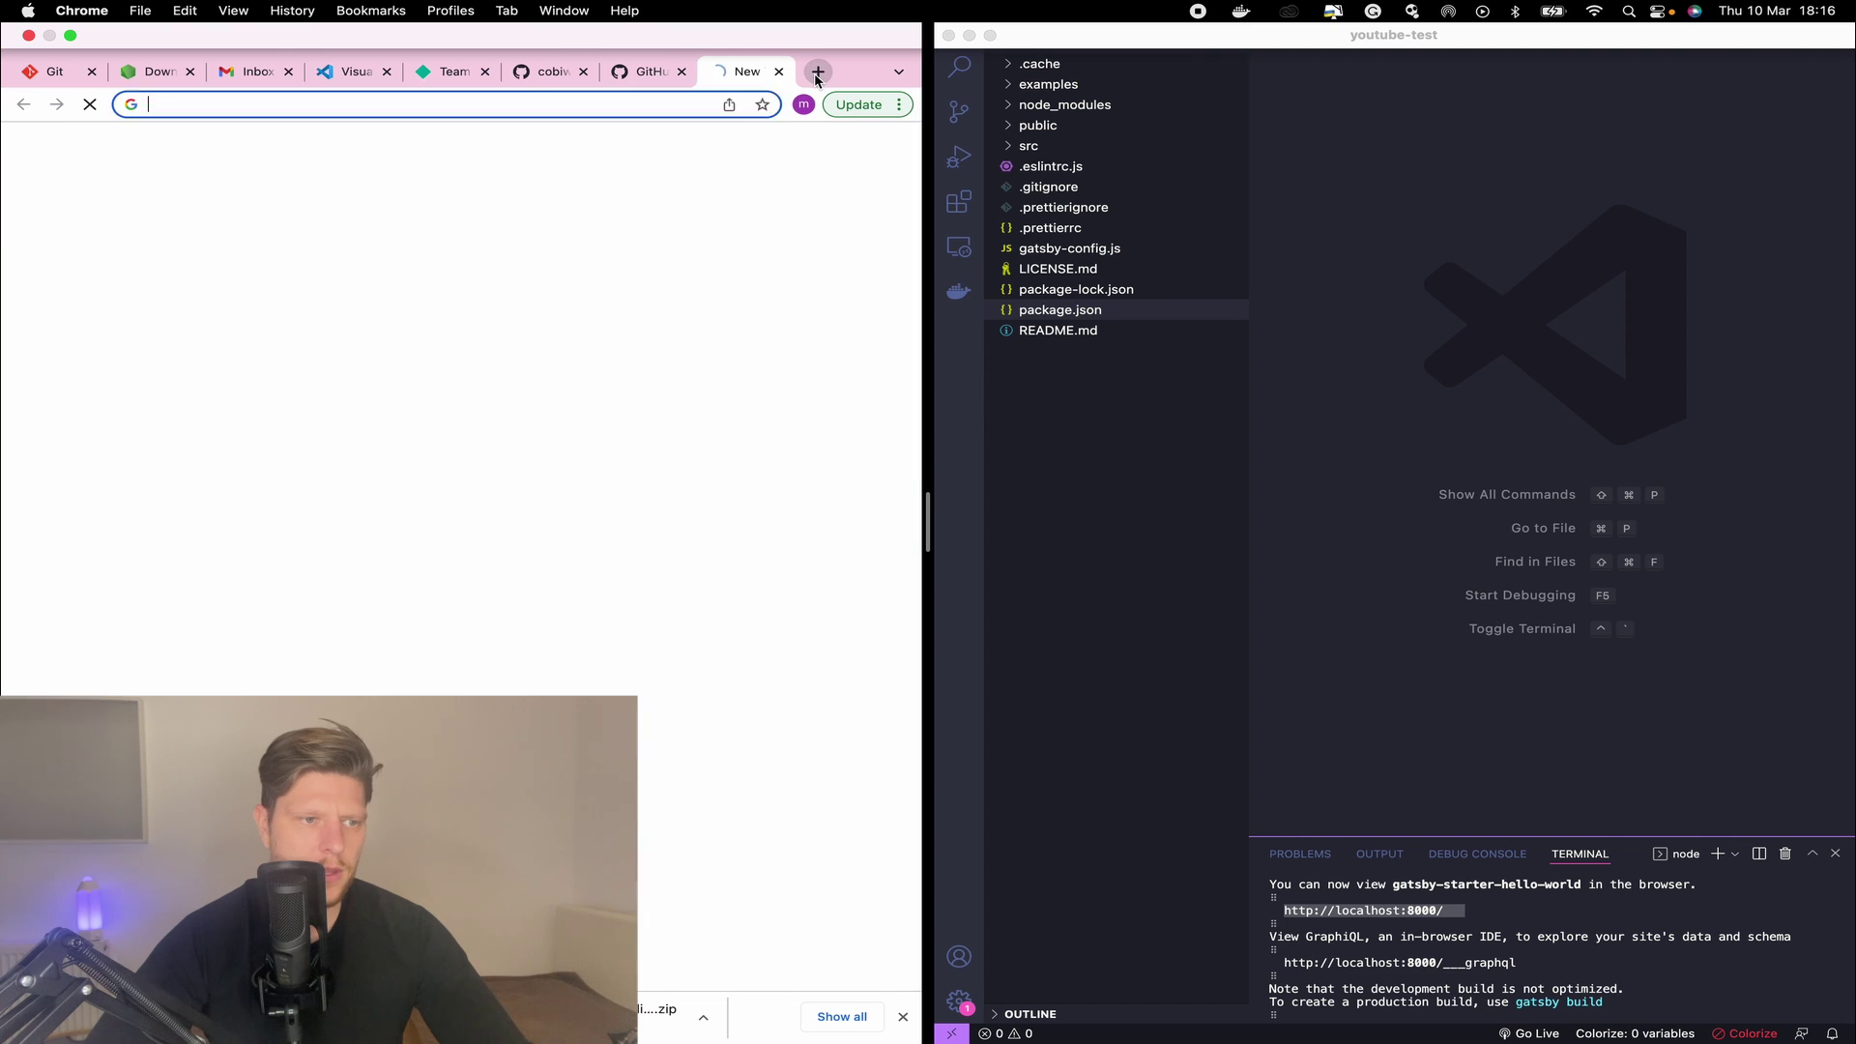
pyautogui.press('super+v')
pyautogui.press('Return')
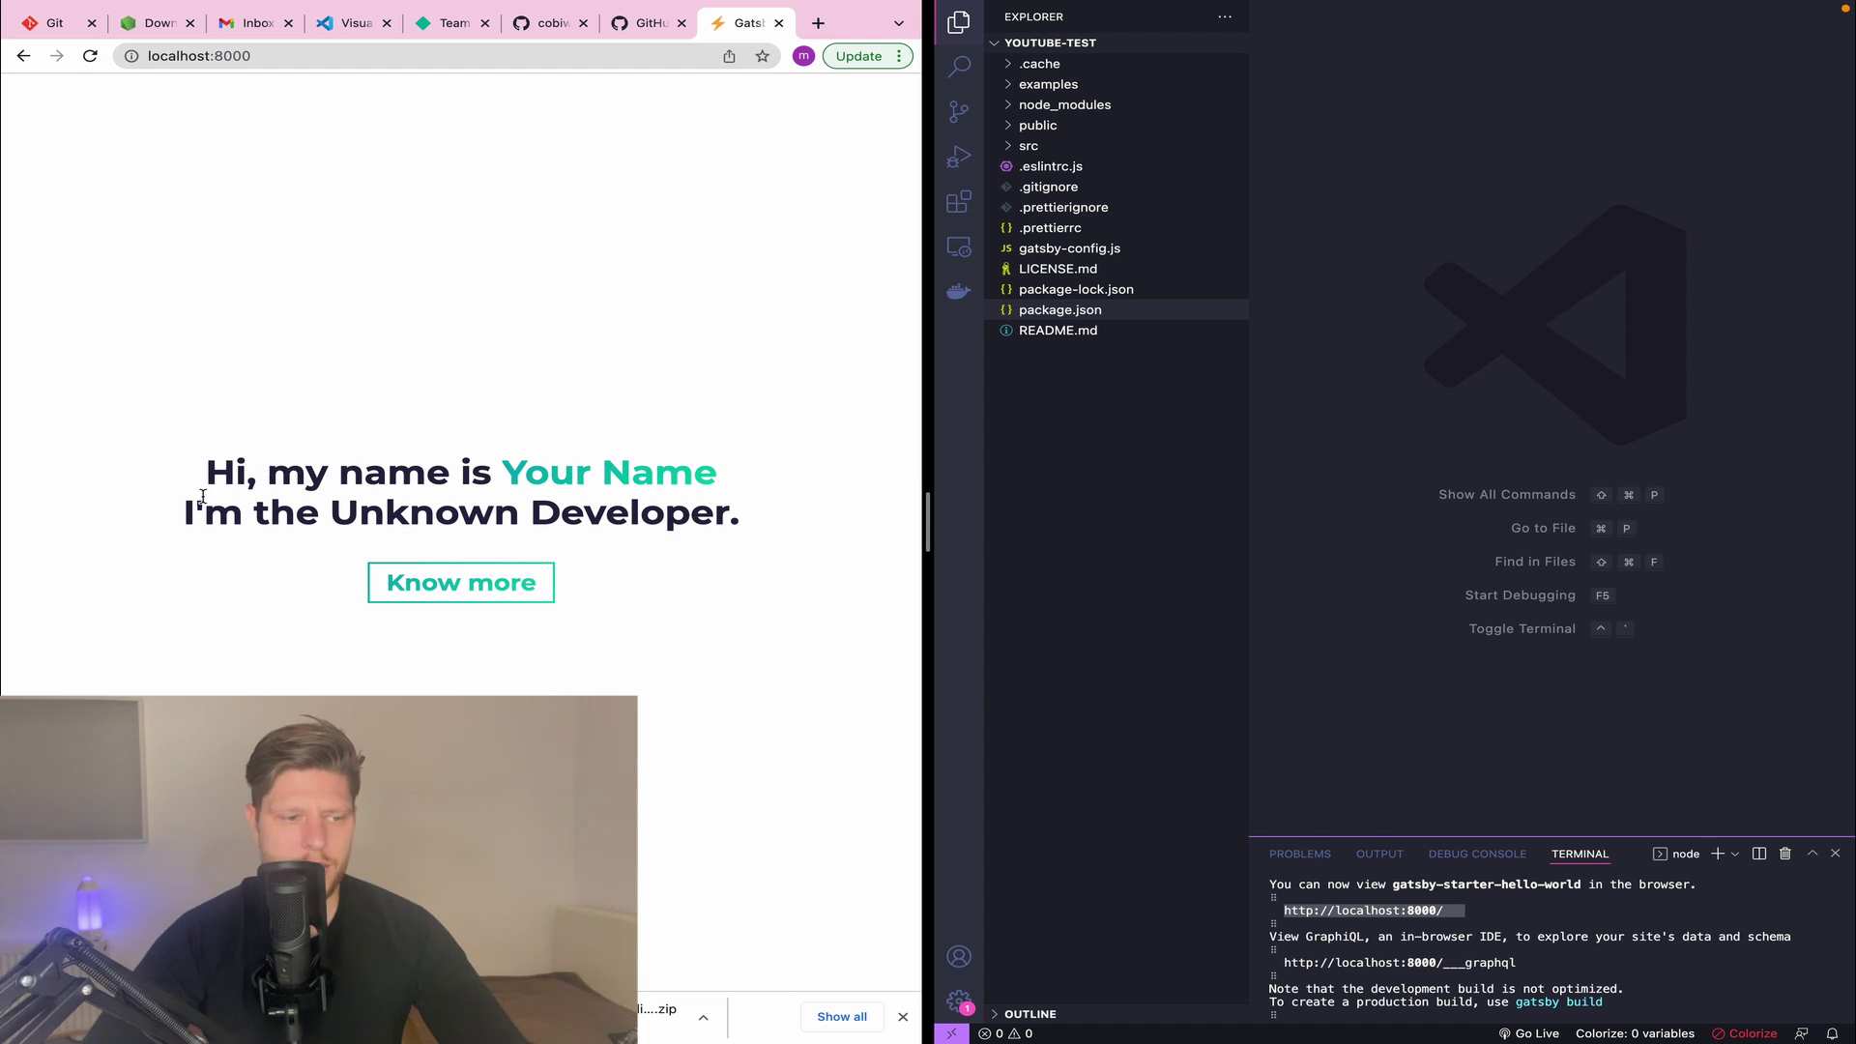
pyautogui.scroll(-3, 631, 663)
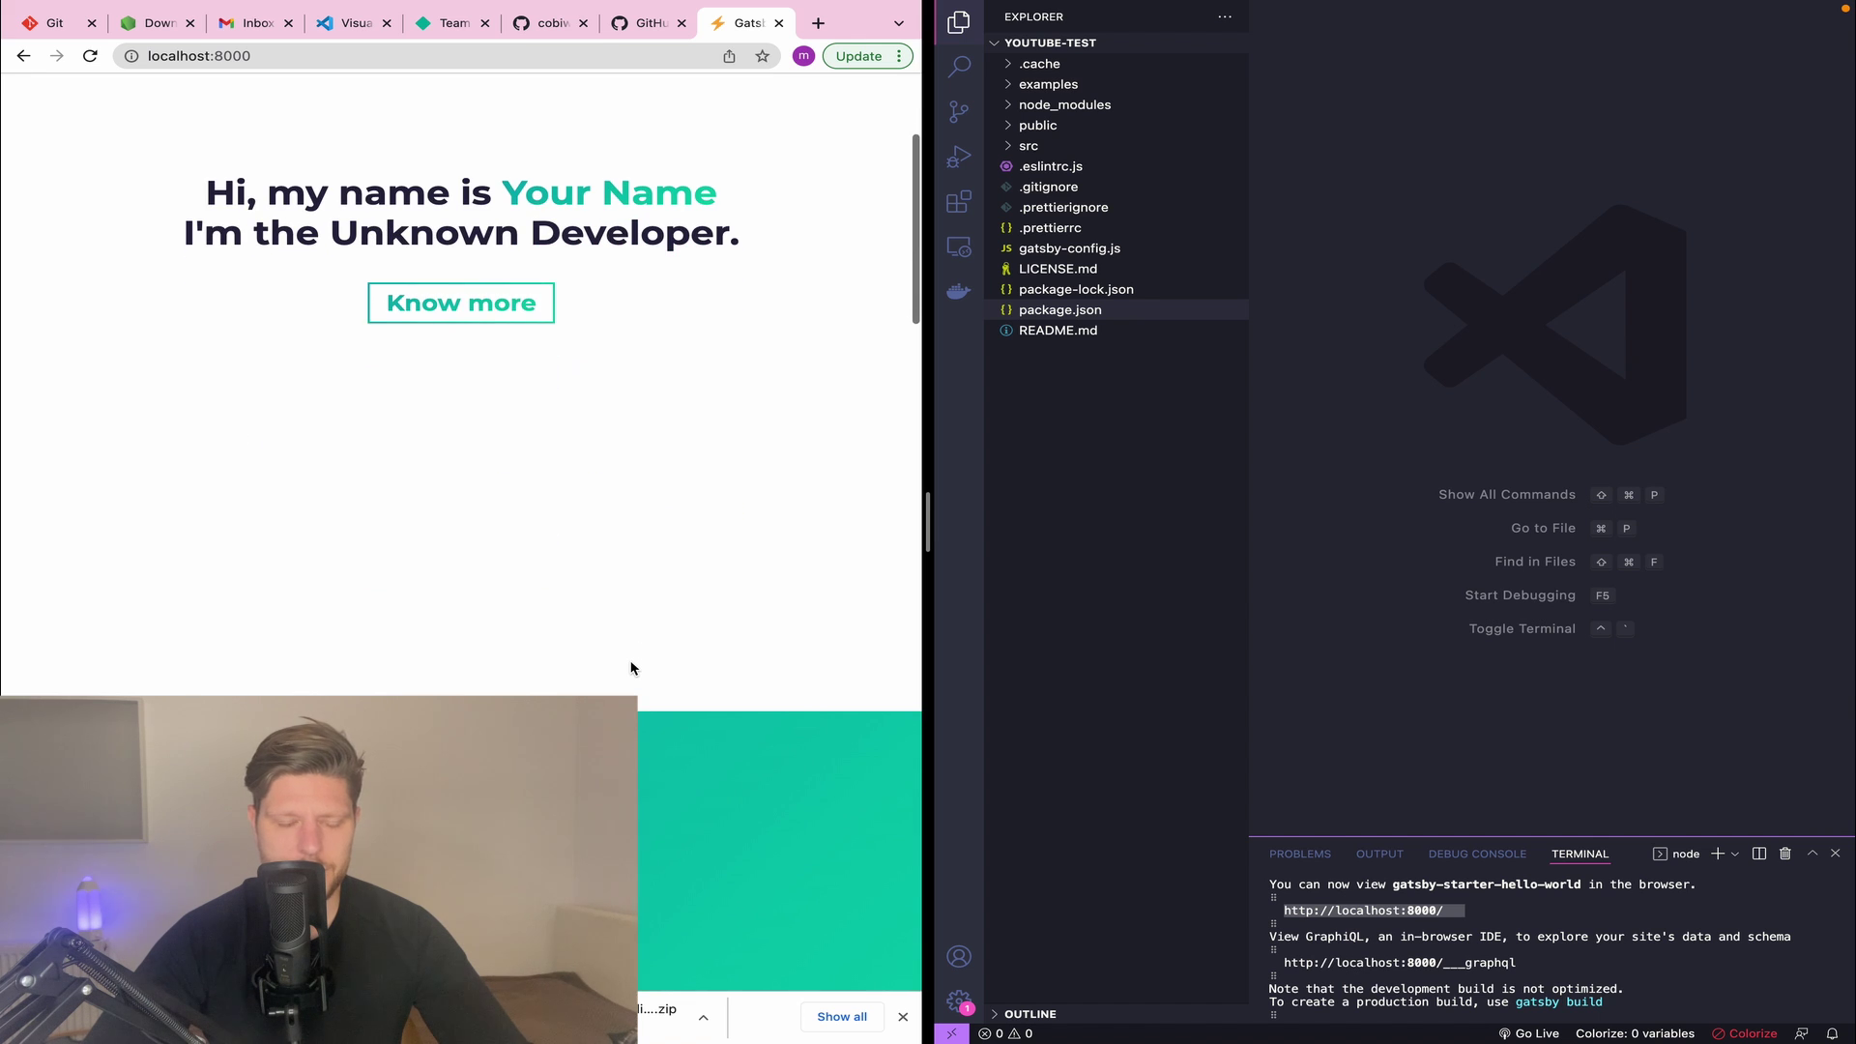
pyautogui.scroll(-2, 631, 663)
pyautogui.scroll(-2, 632, 662)
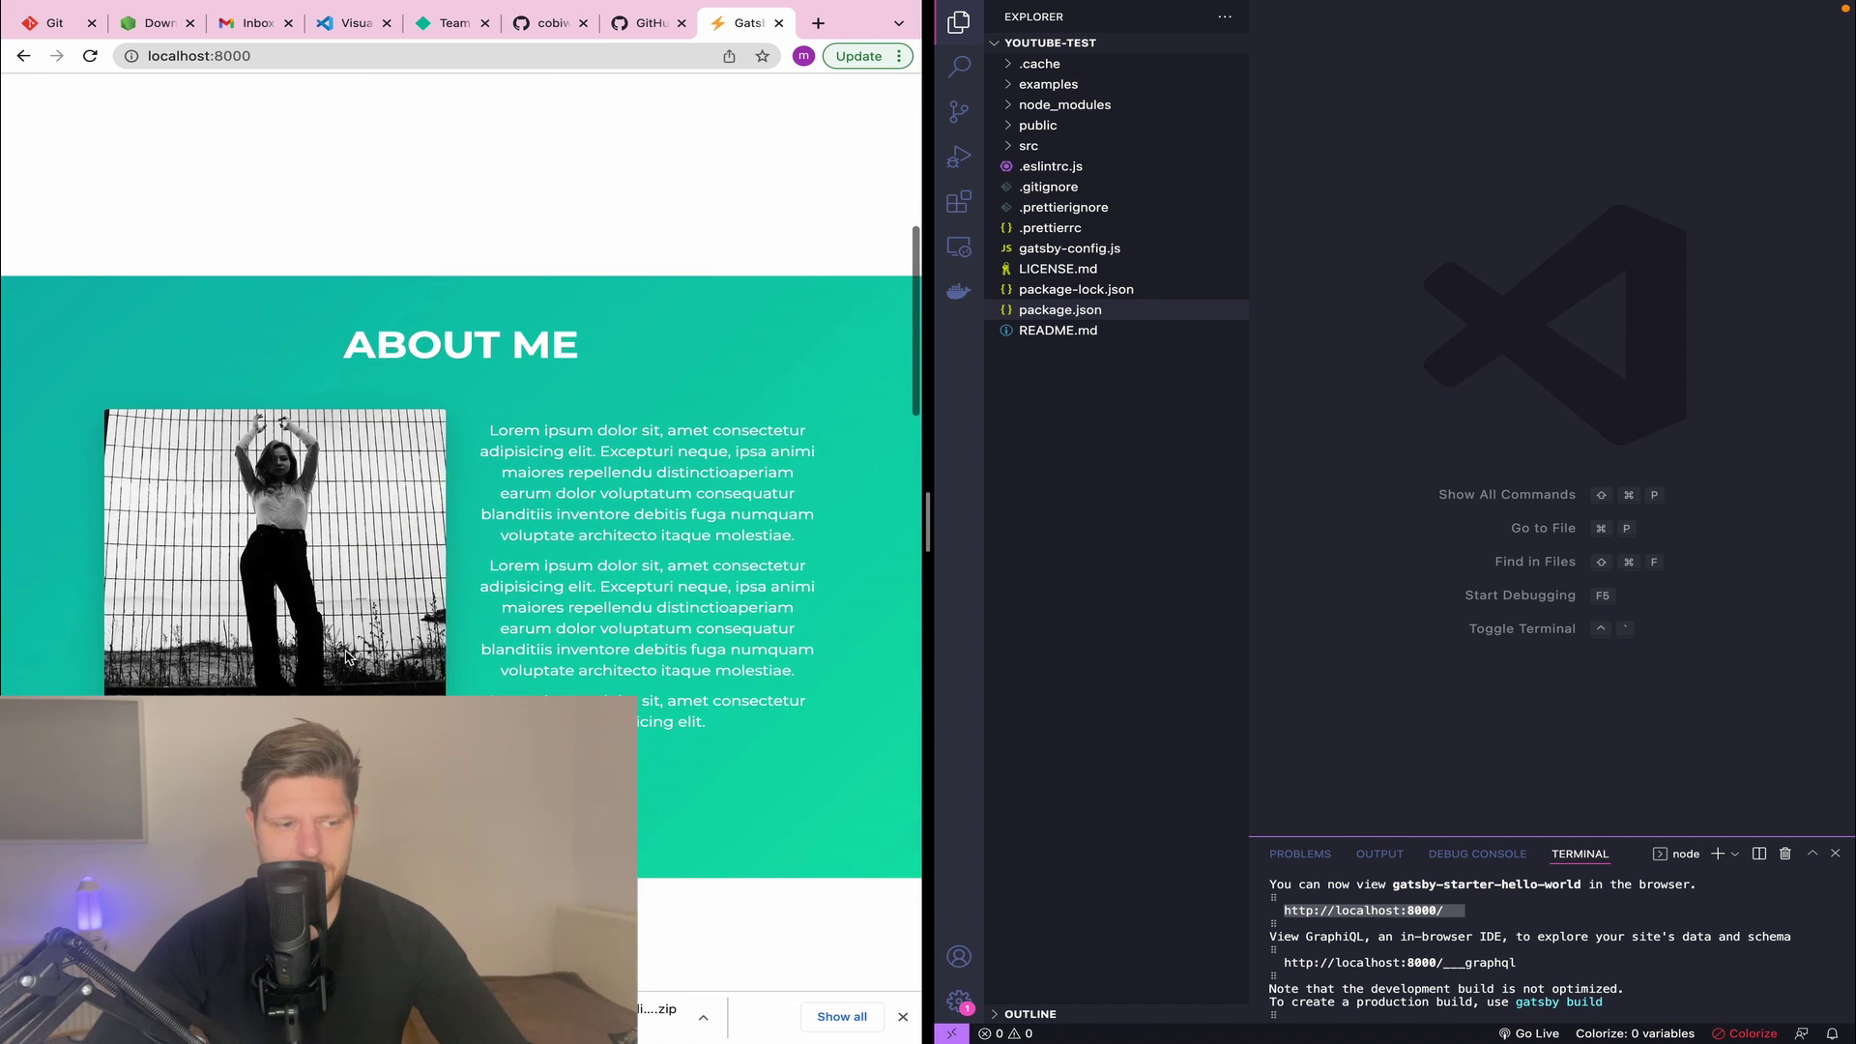
pyautogui.scroll(-2, 614, 435)
pyautogui.scroll(-3, 614, 303)
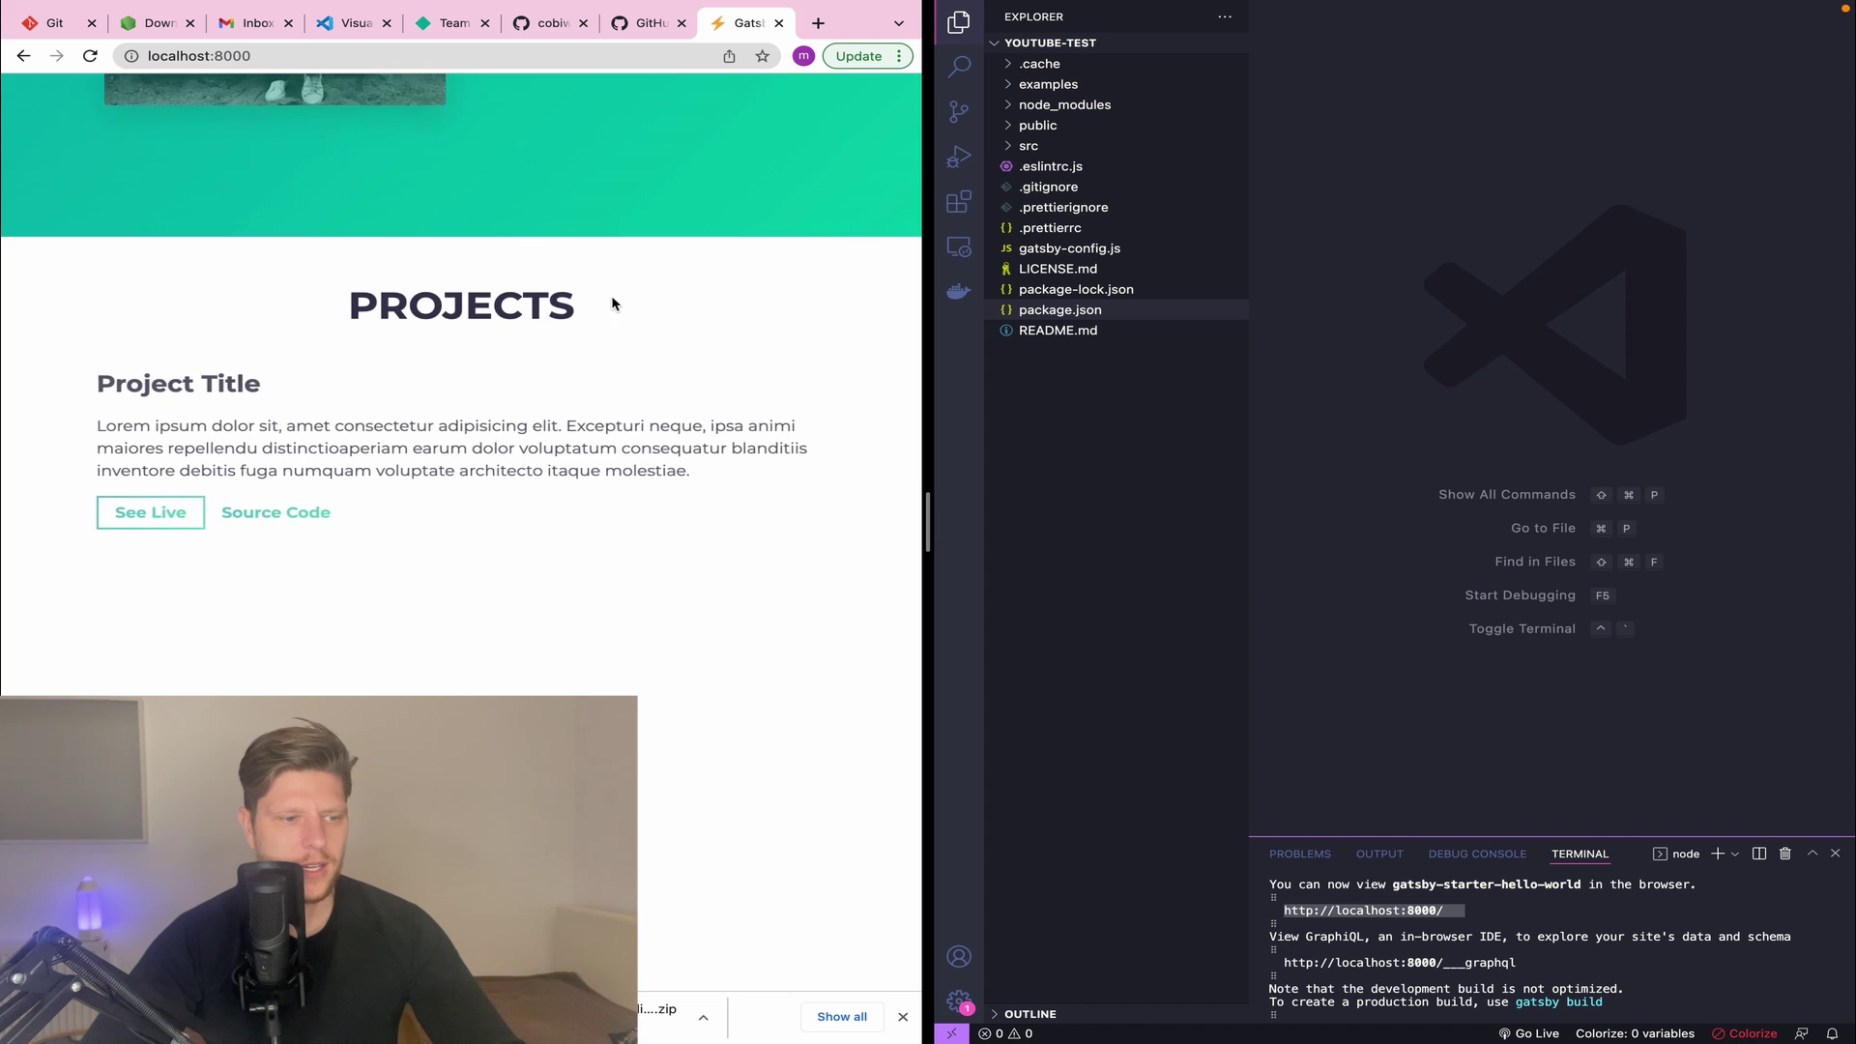
pyautogui.scroll(-4, 626, 568)
pyautogui.scroll(-2, 625, 568)
pyautogui.scroll(-3, 624, 567)
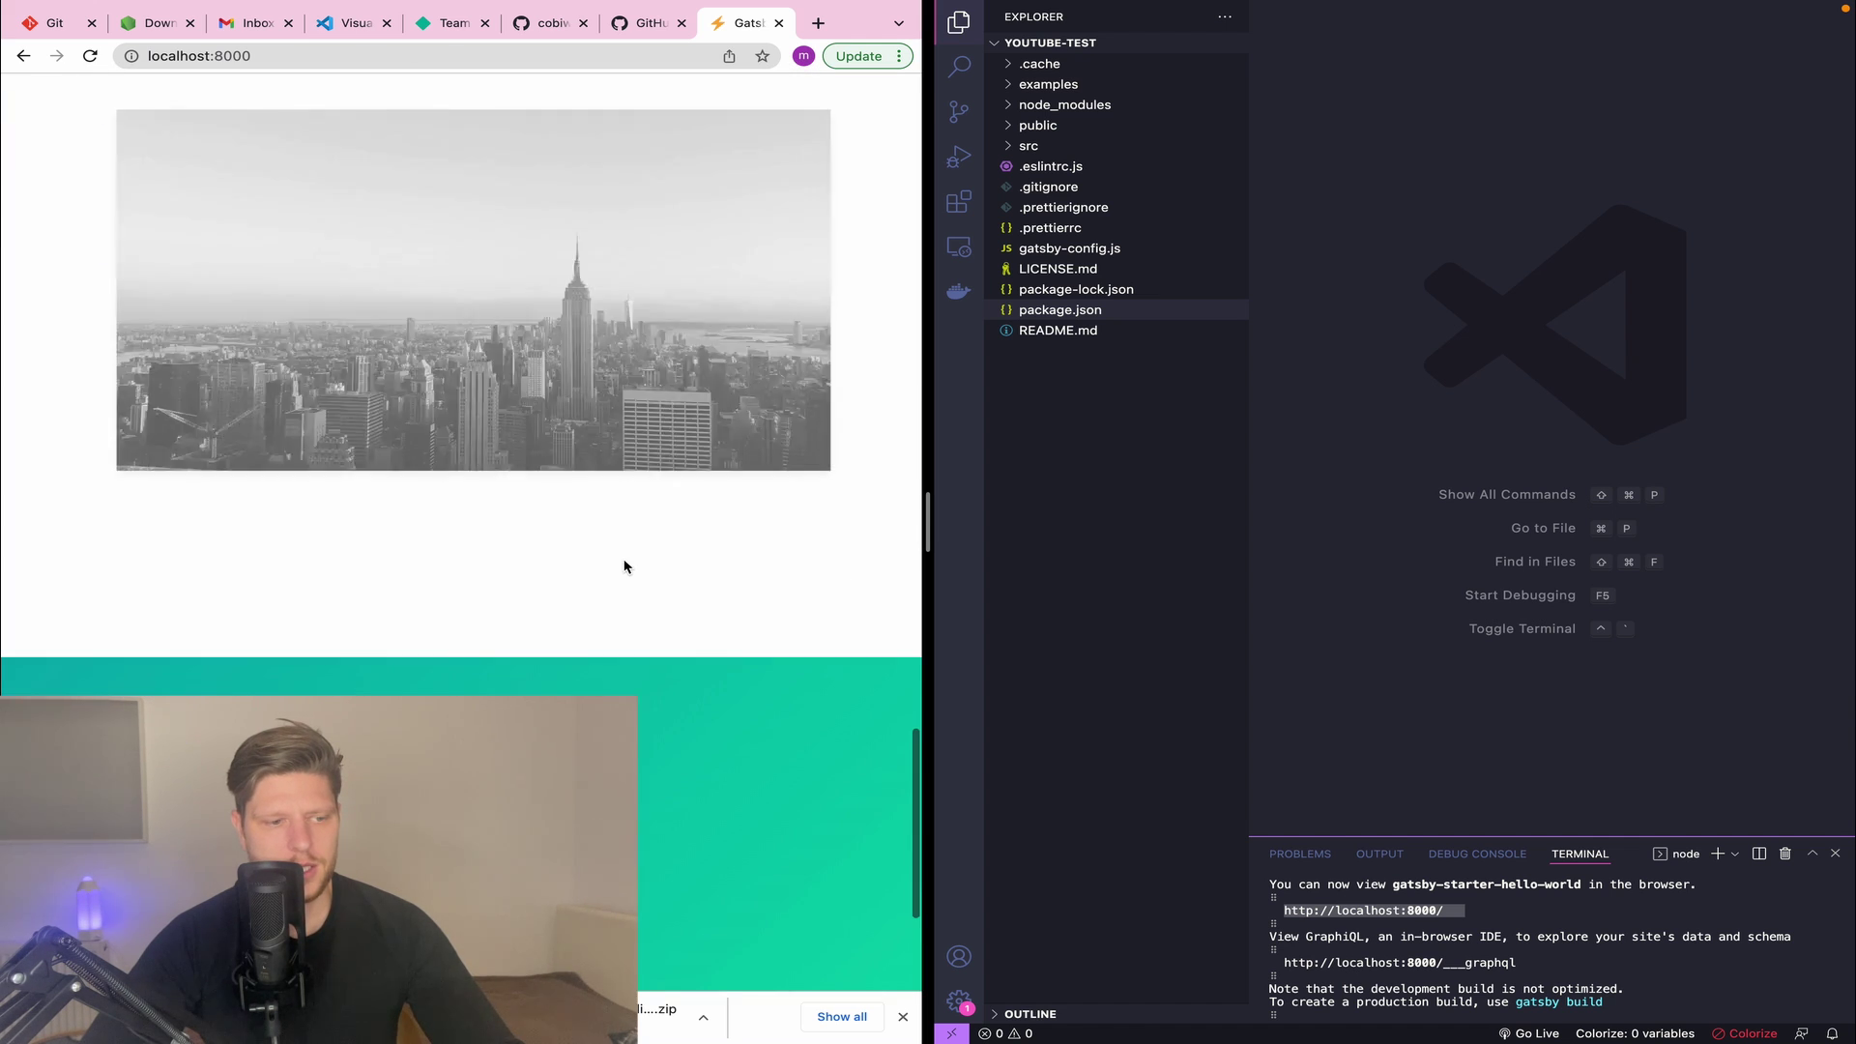
pyautogui.scroll(-2, 626, 566)
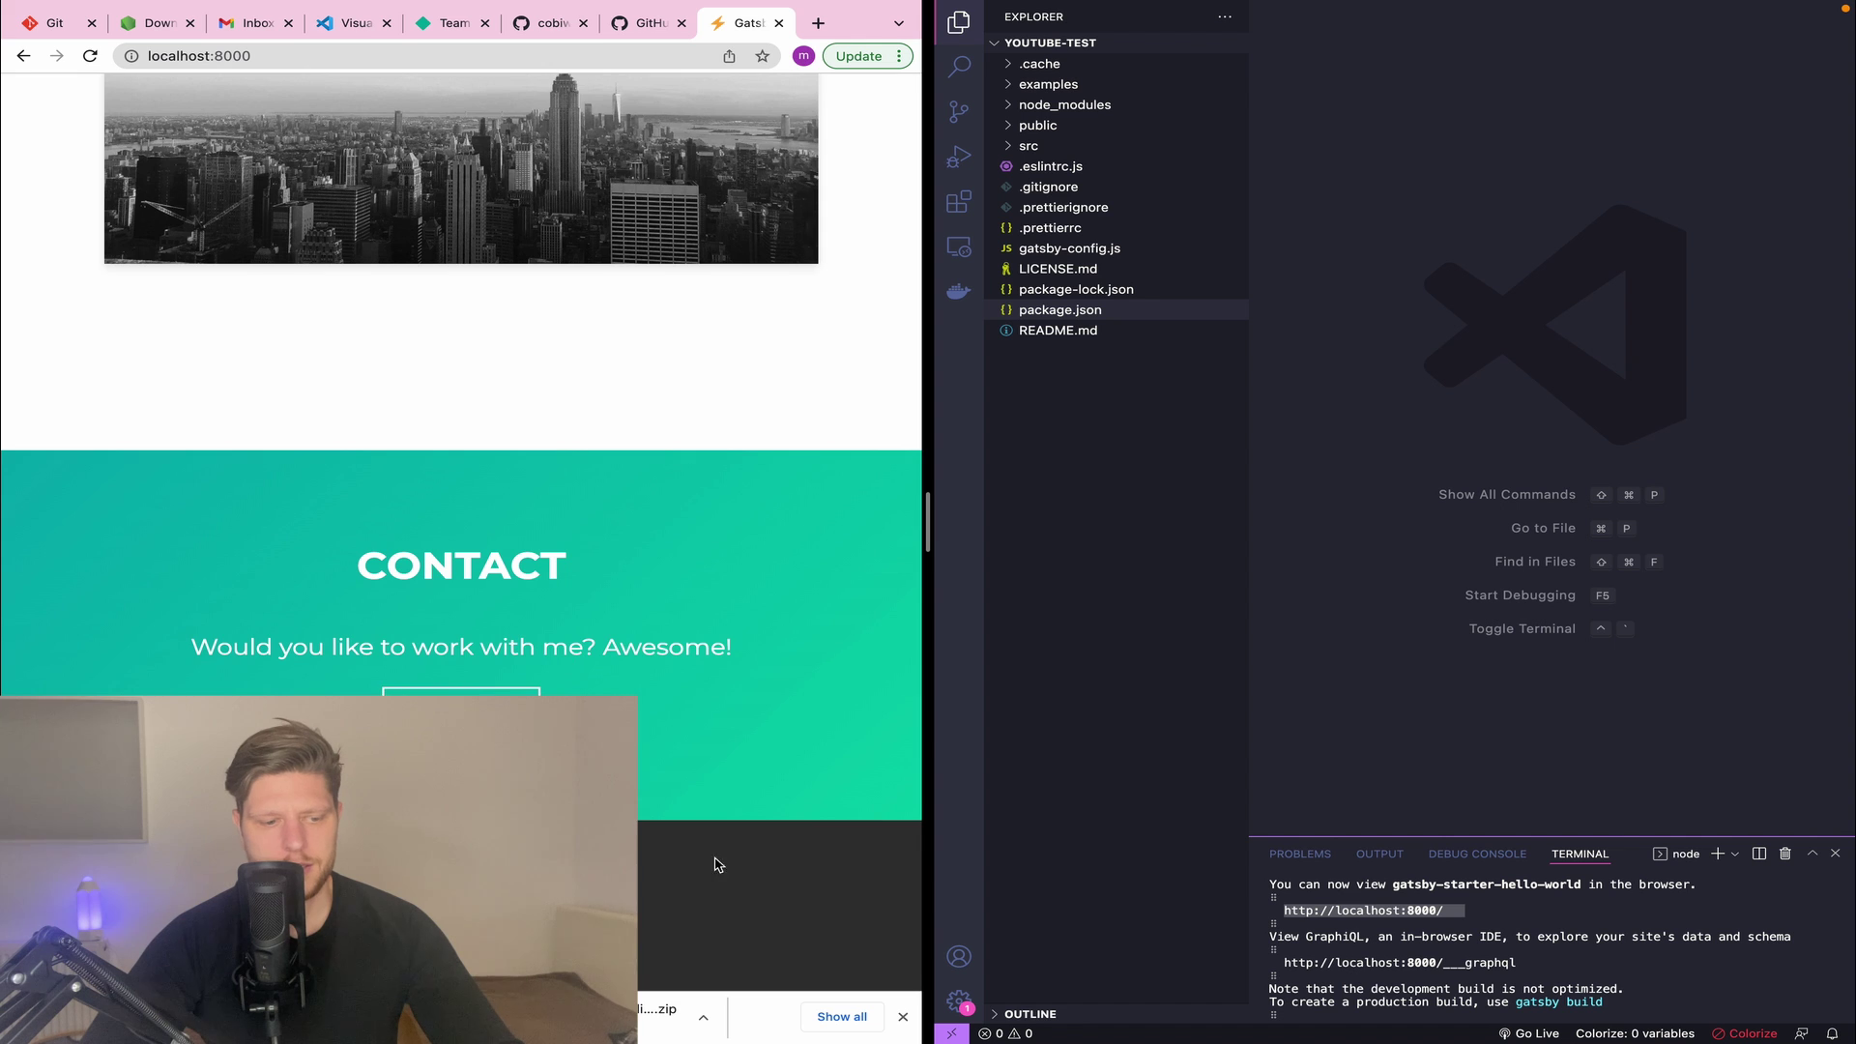
pyautogui.scroll(-2, 738, 879)
pyautogui.scroll(1, 634, 650)
pyautogui.scroll(5, 633, 652)
pyautogui.scroll(10, 632, 651)
pyautogui.scroll(-1, 634, 651)
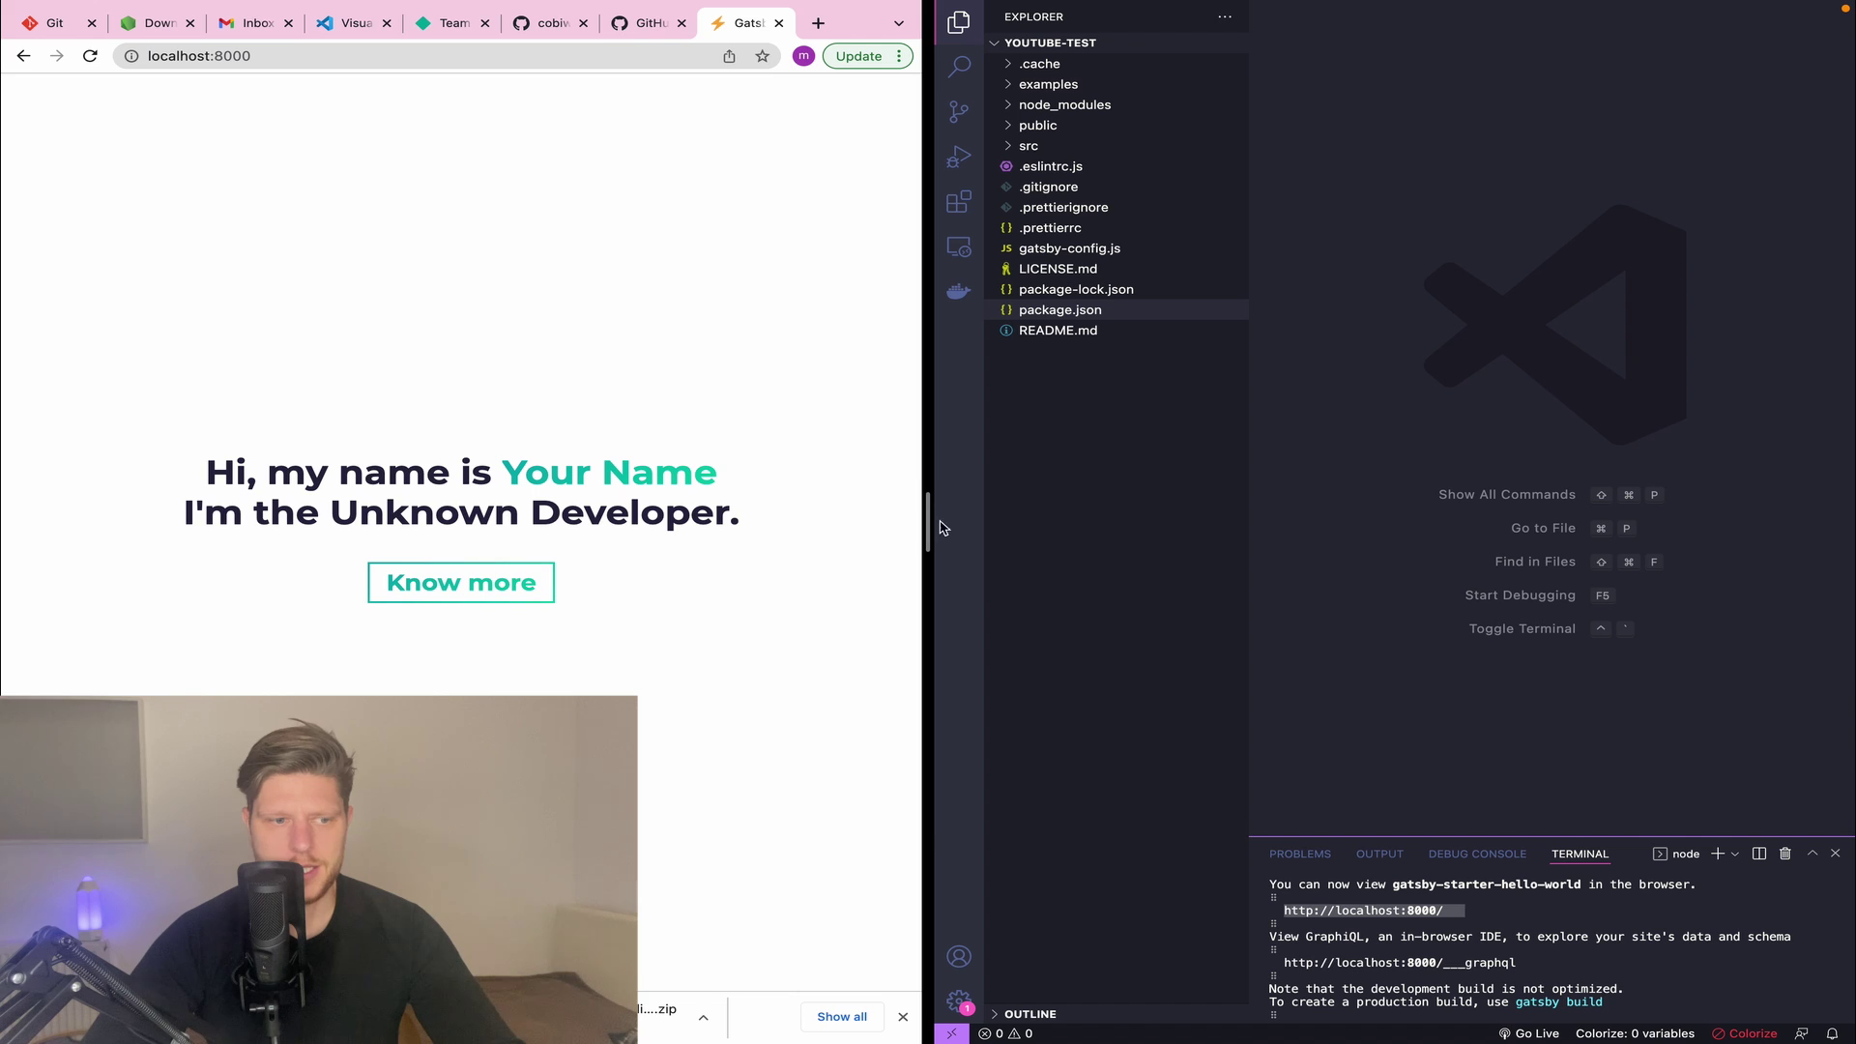
pyautogui.scroll(-2, 526, 500)
pyautogui.scroll(3, 525, 499)
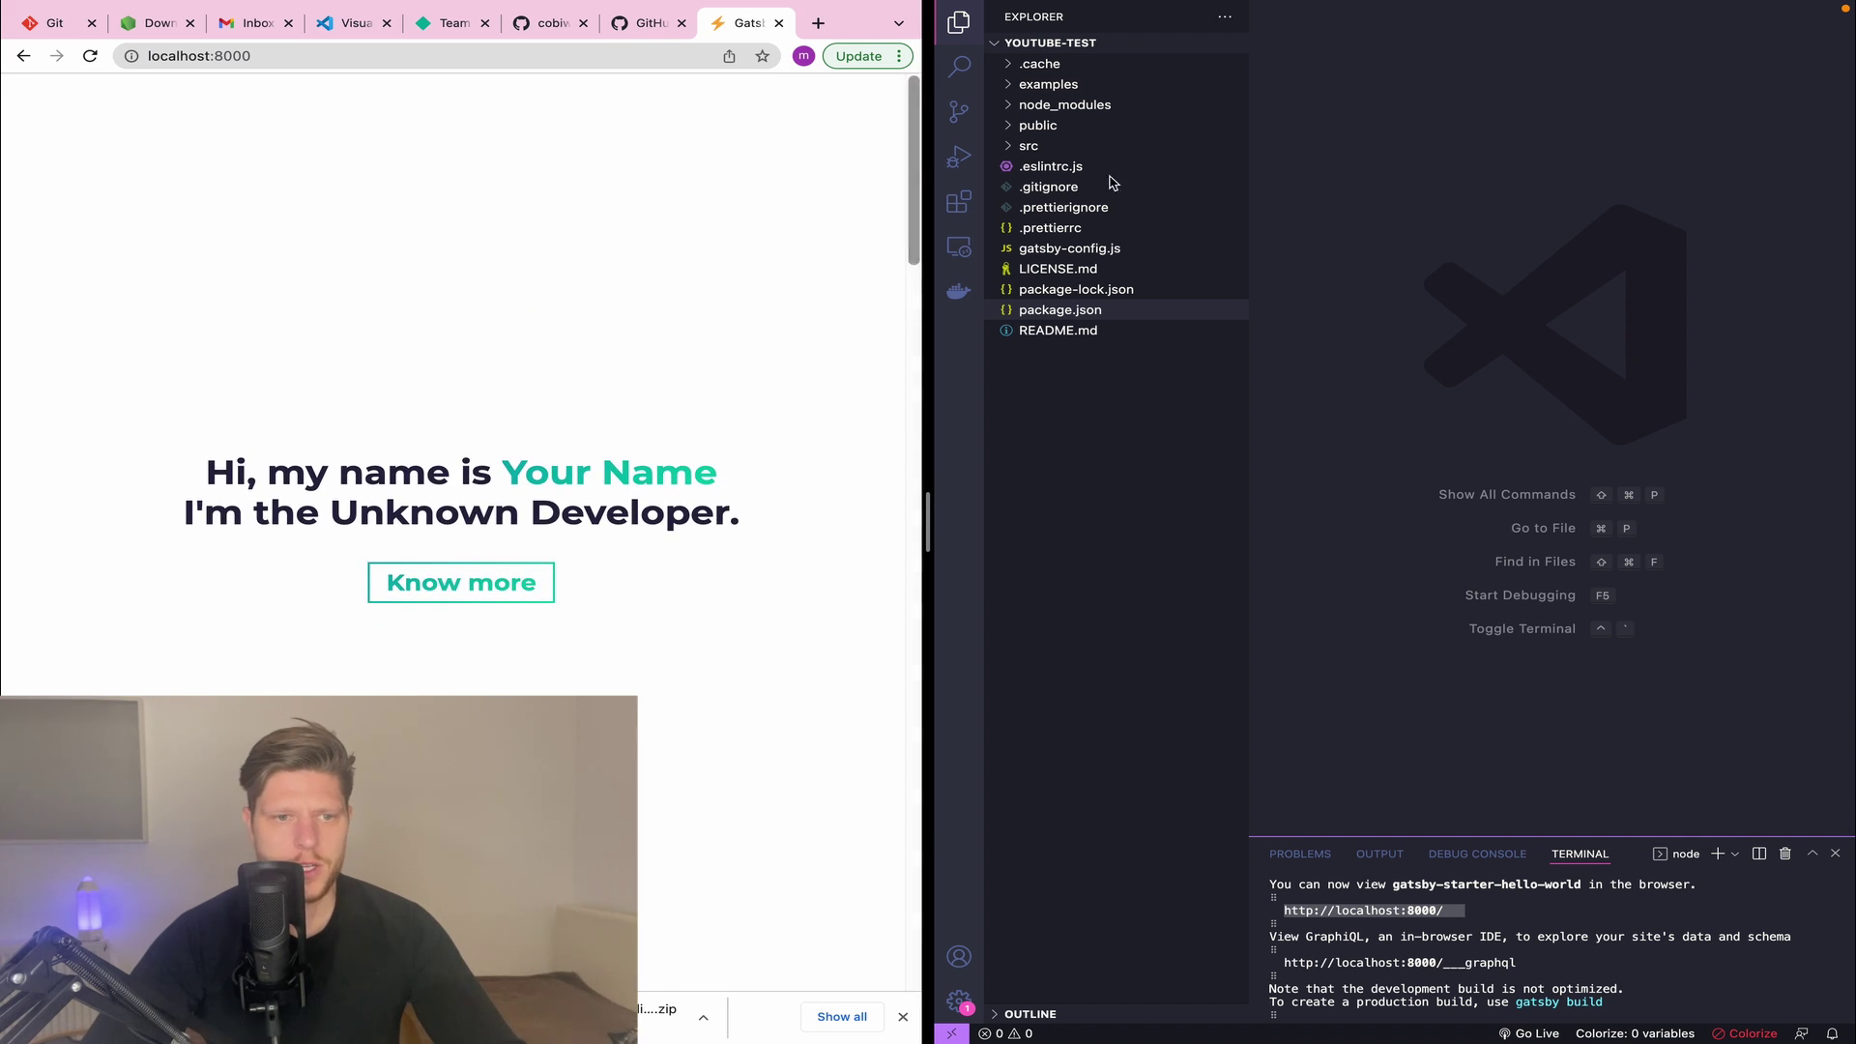
# - Set the hero name to Martin in src/mock/data.js, save, and reload the site
pyautogui.click(1067, 145)
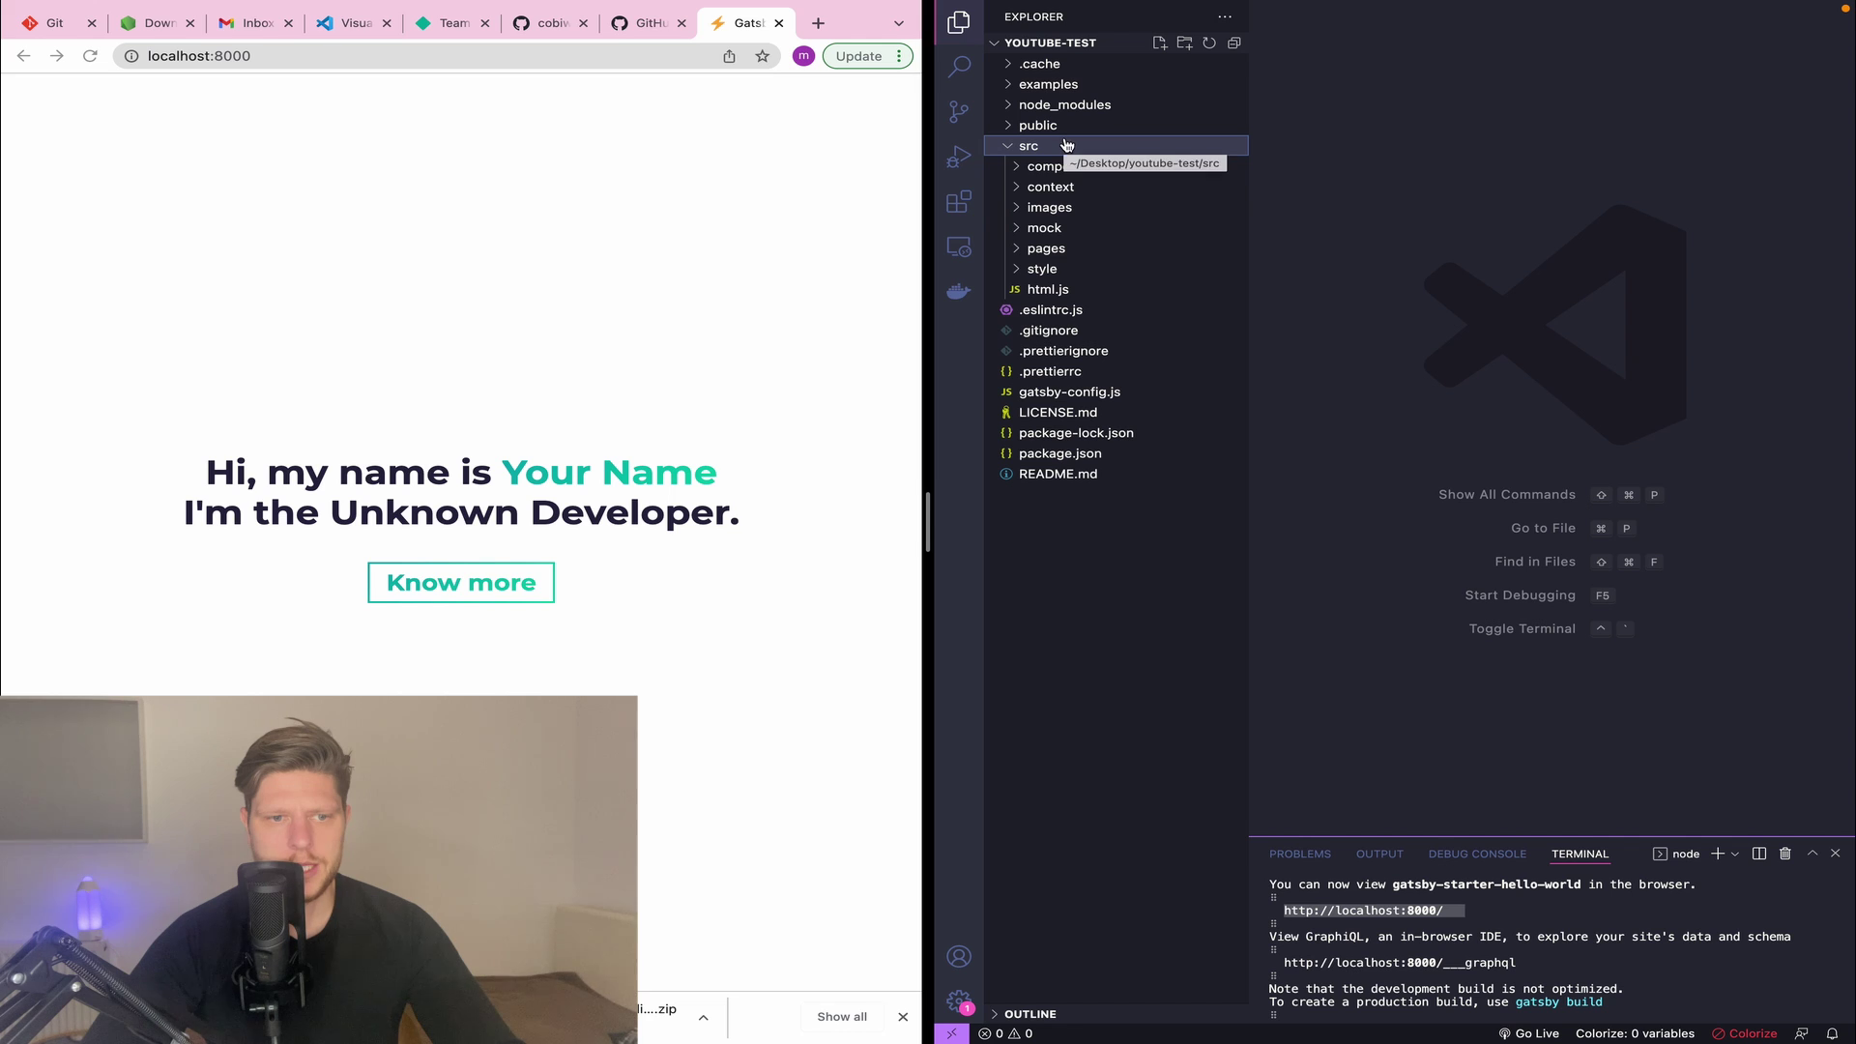
pyautogui.click(1081, 233)
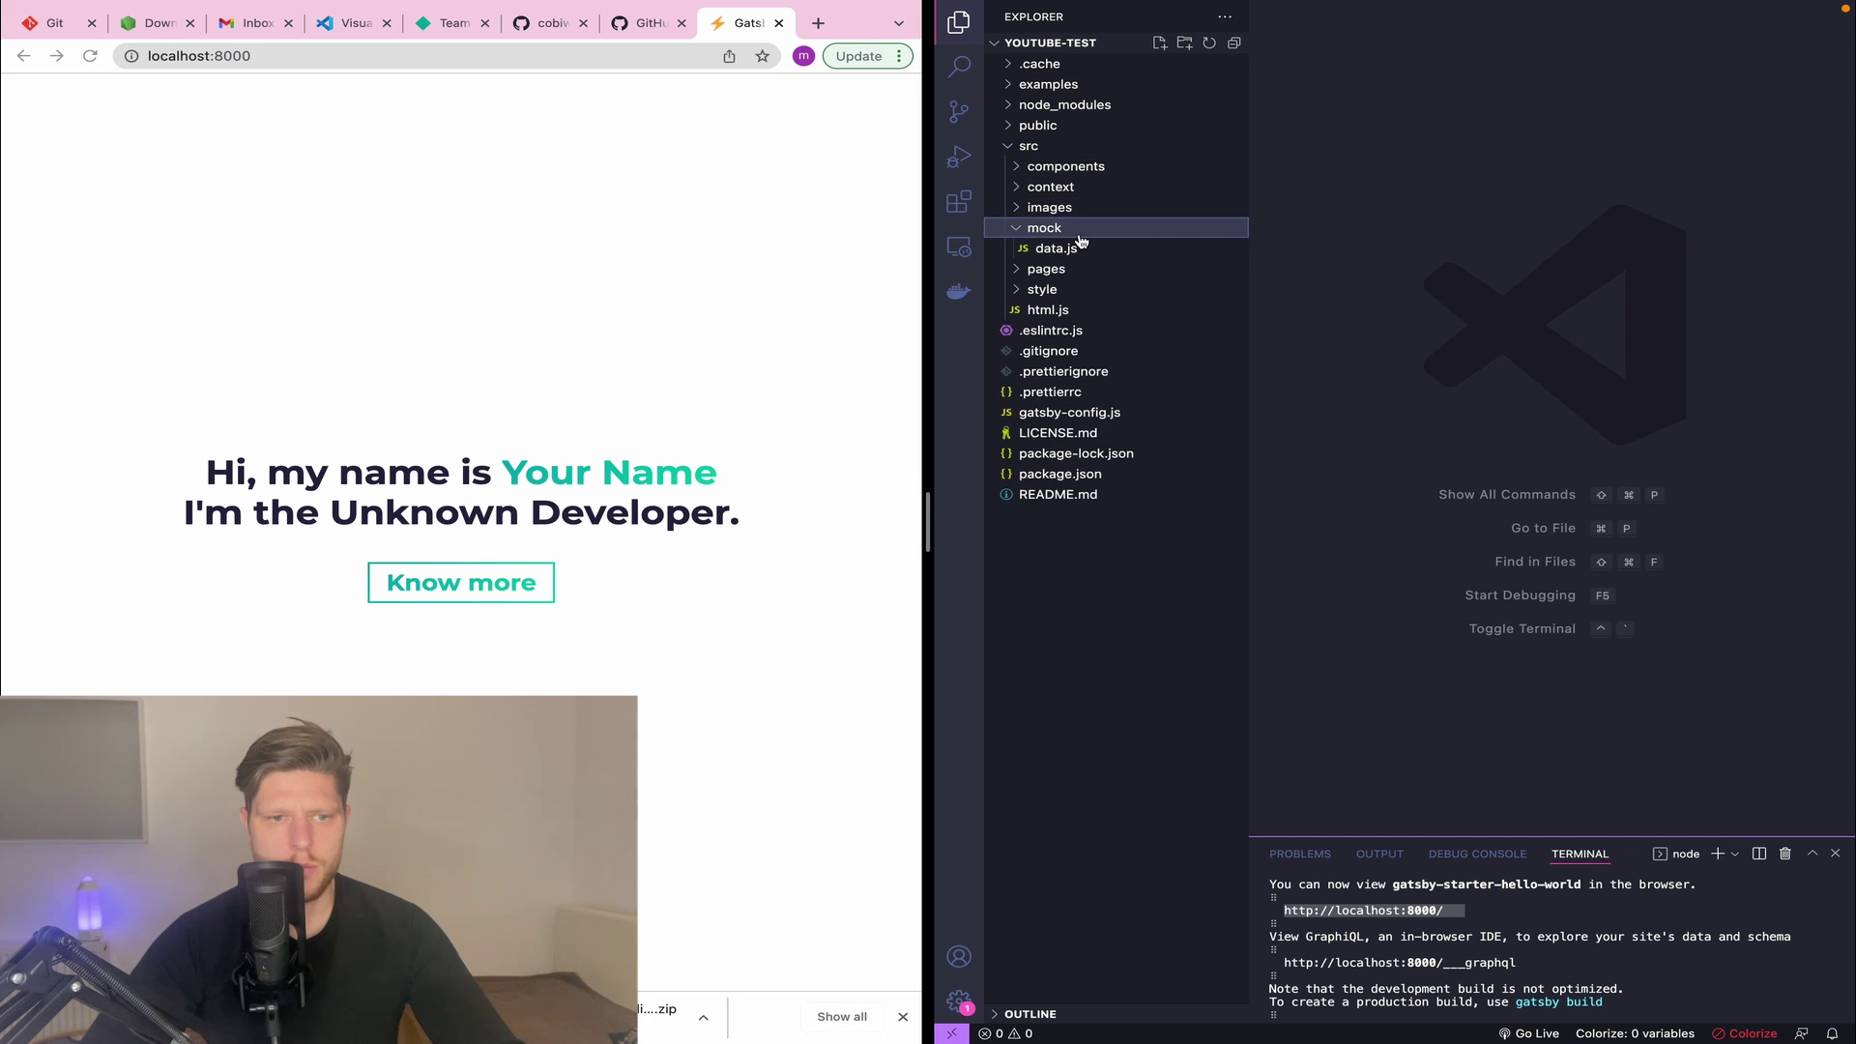
pyautogui.click(1131, 251)
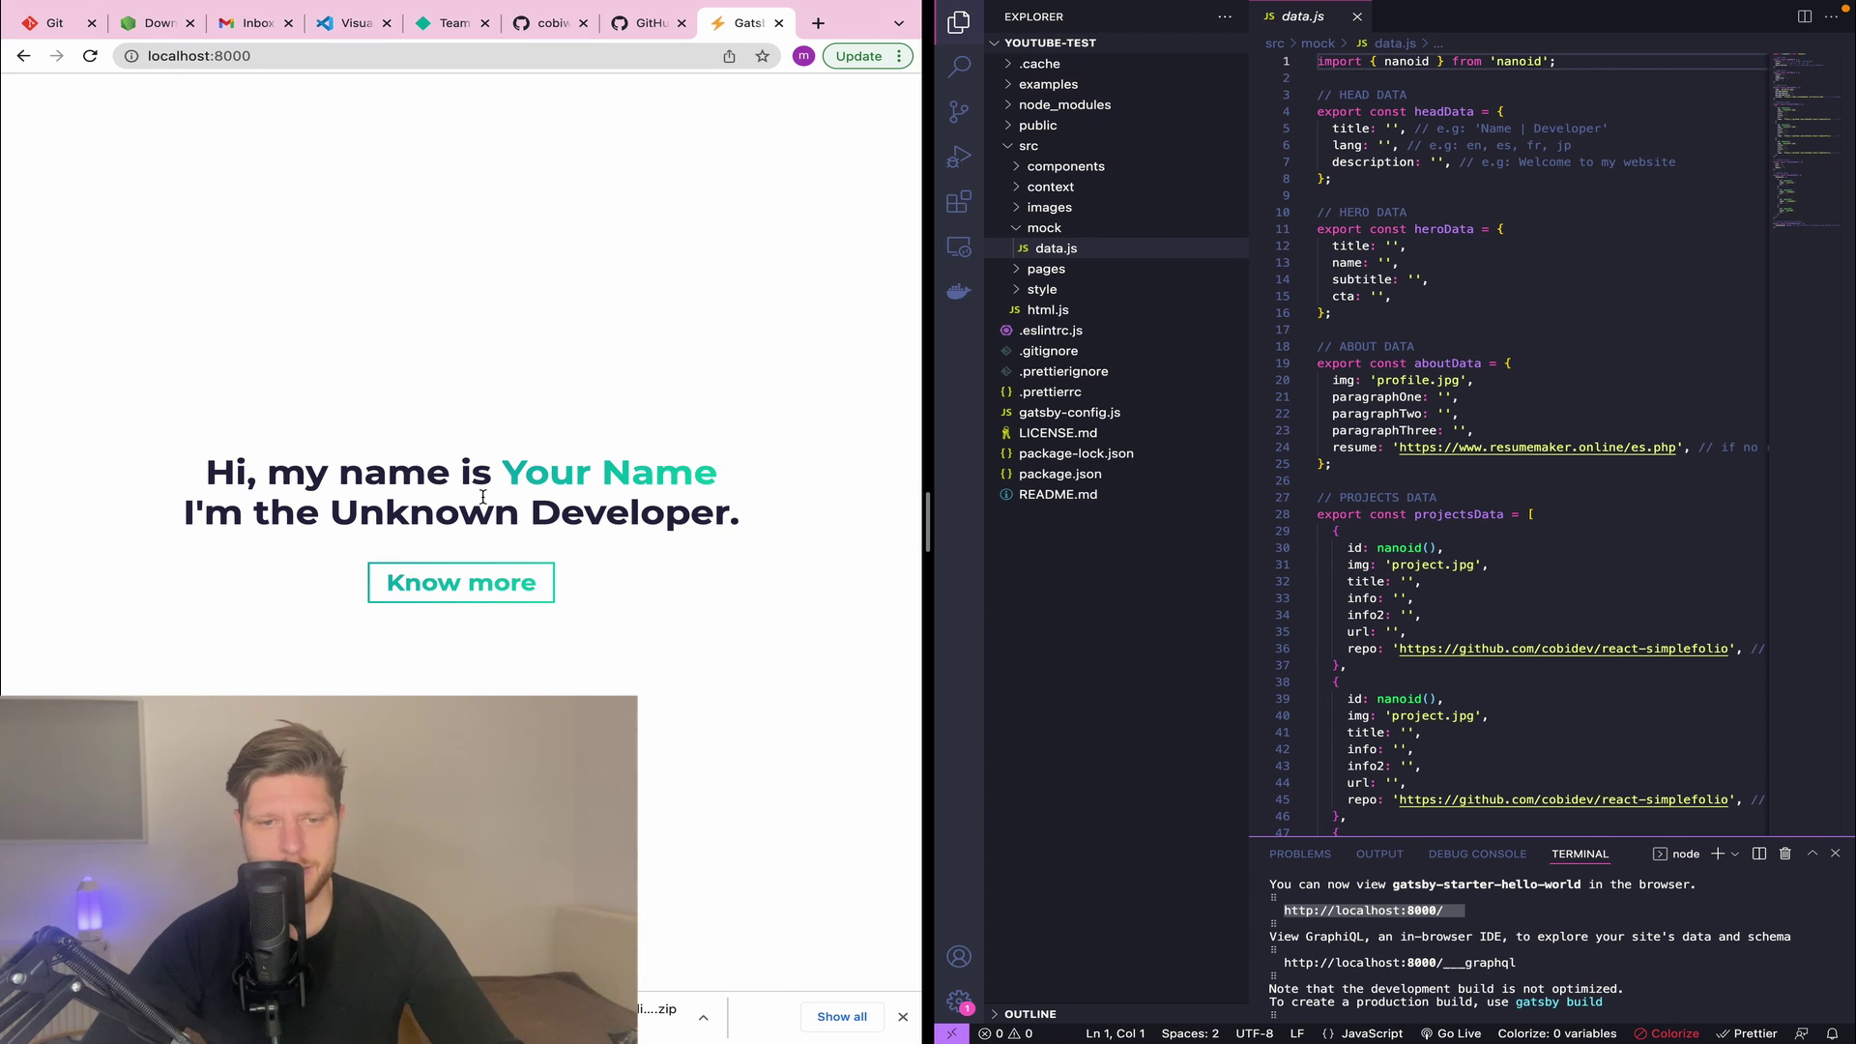
pyautogui.click(1385, 263)
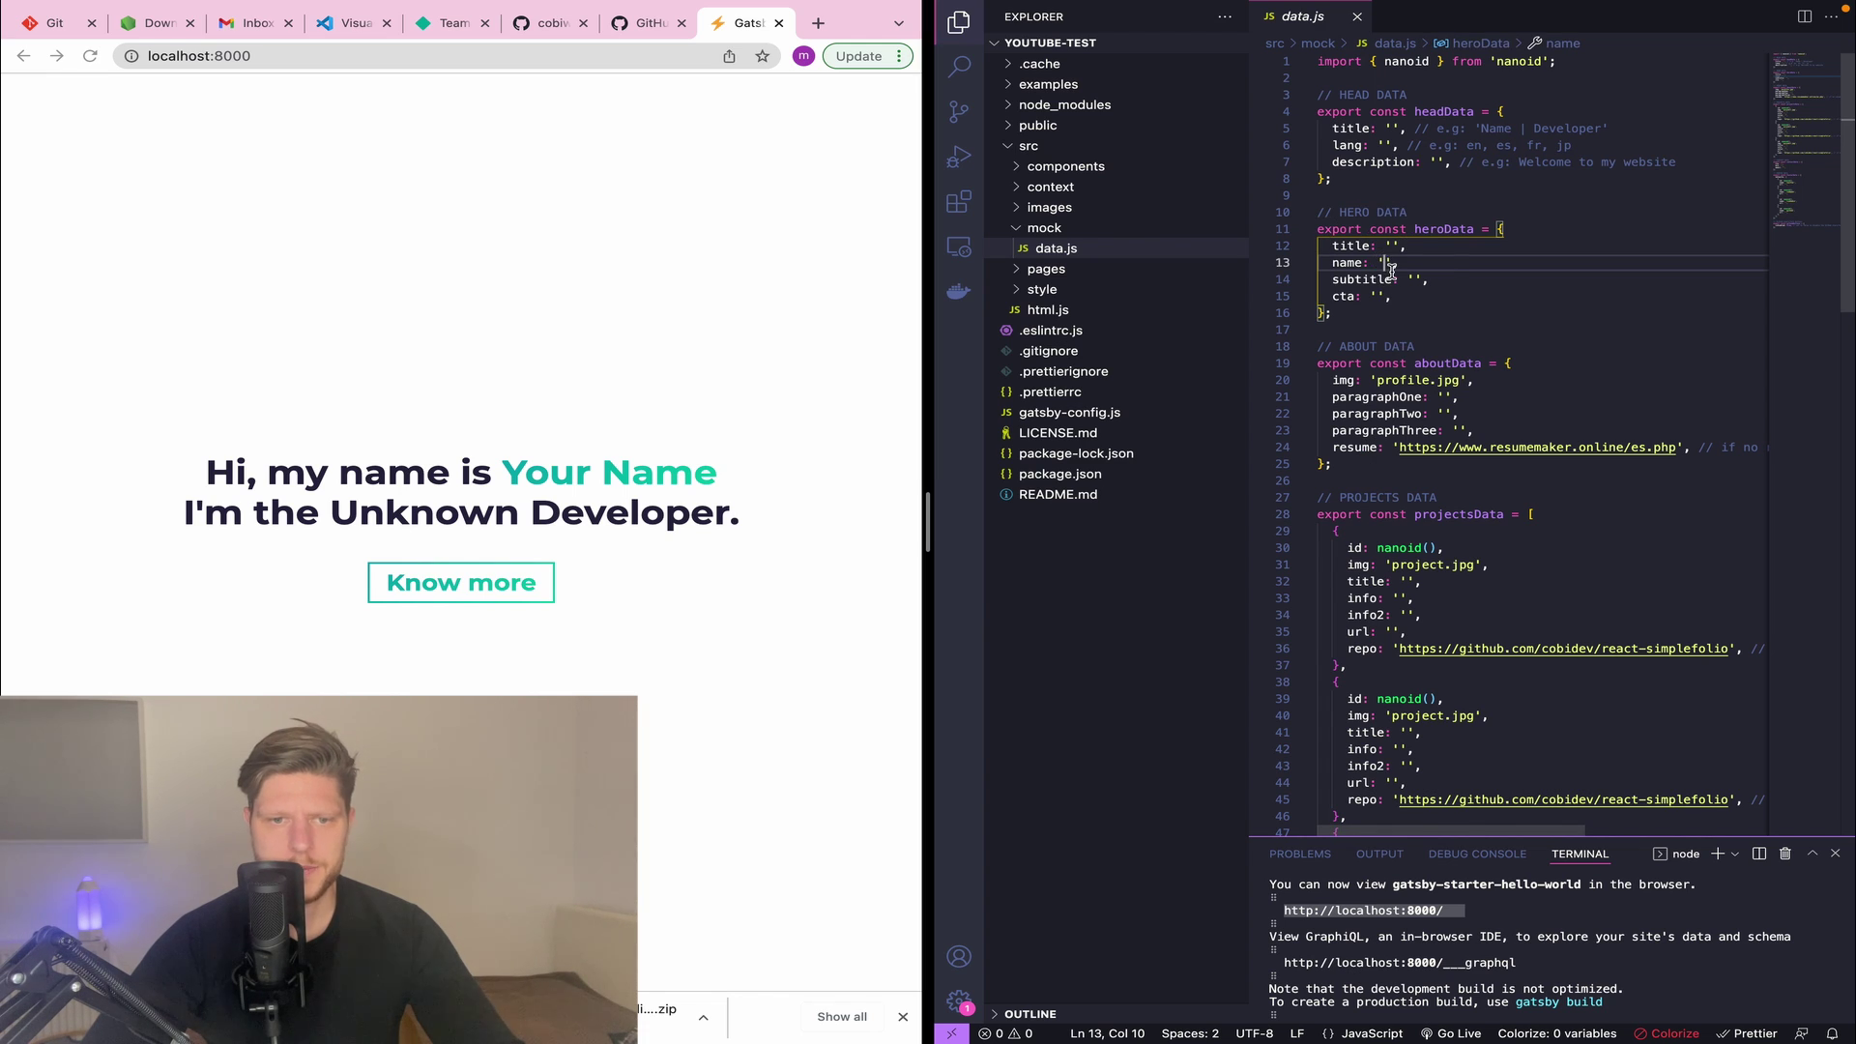
pyautogui.write('Martin')
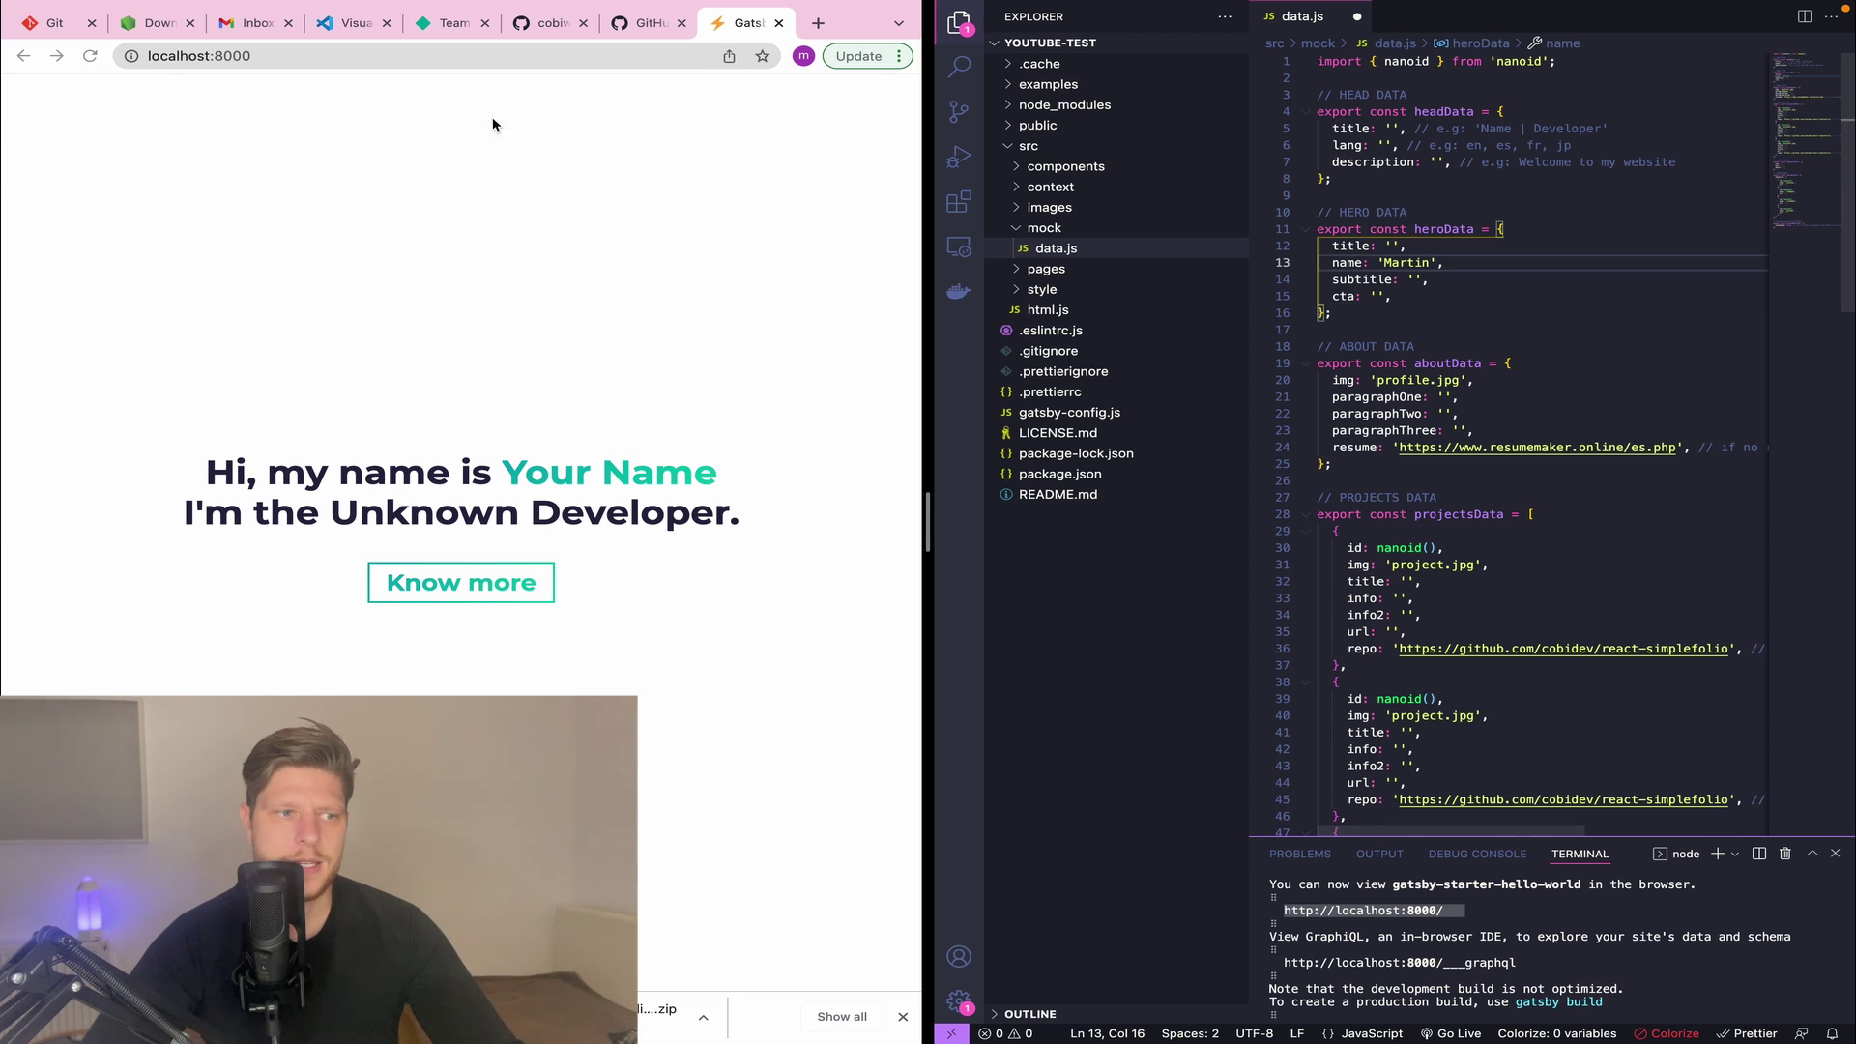
pyautogui.click(168, 10)
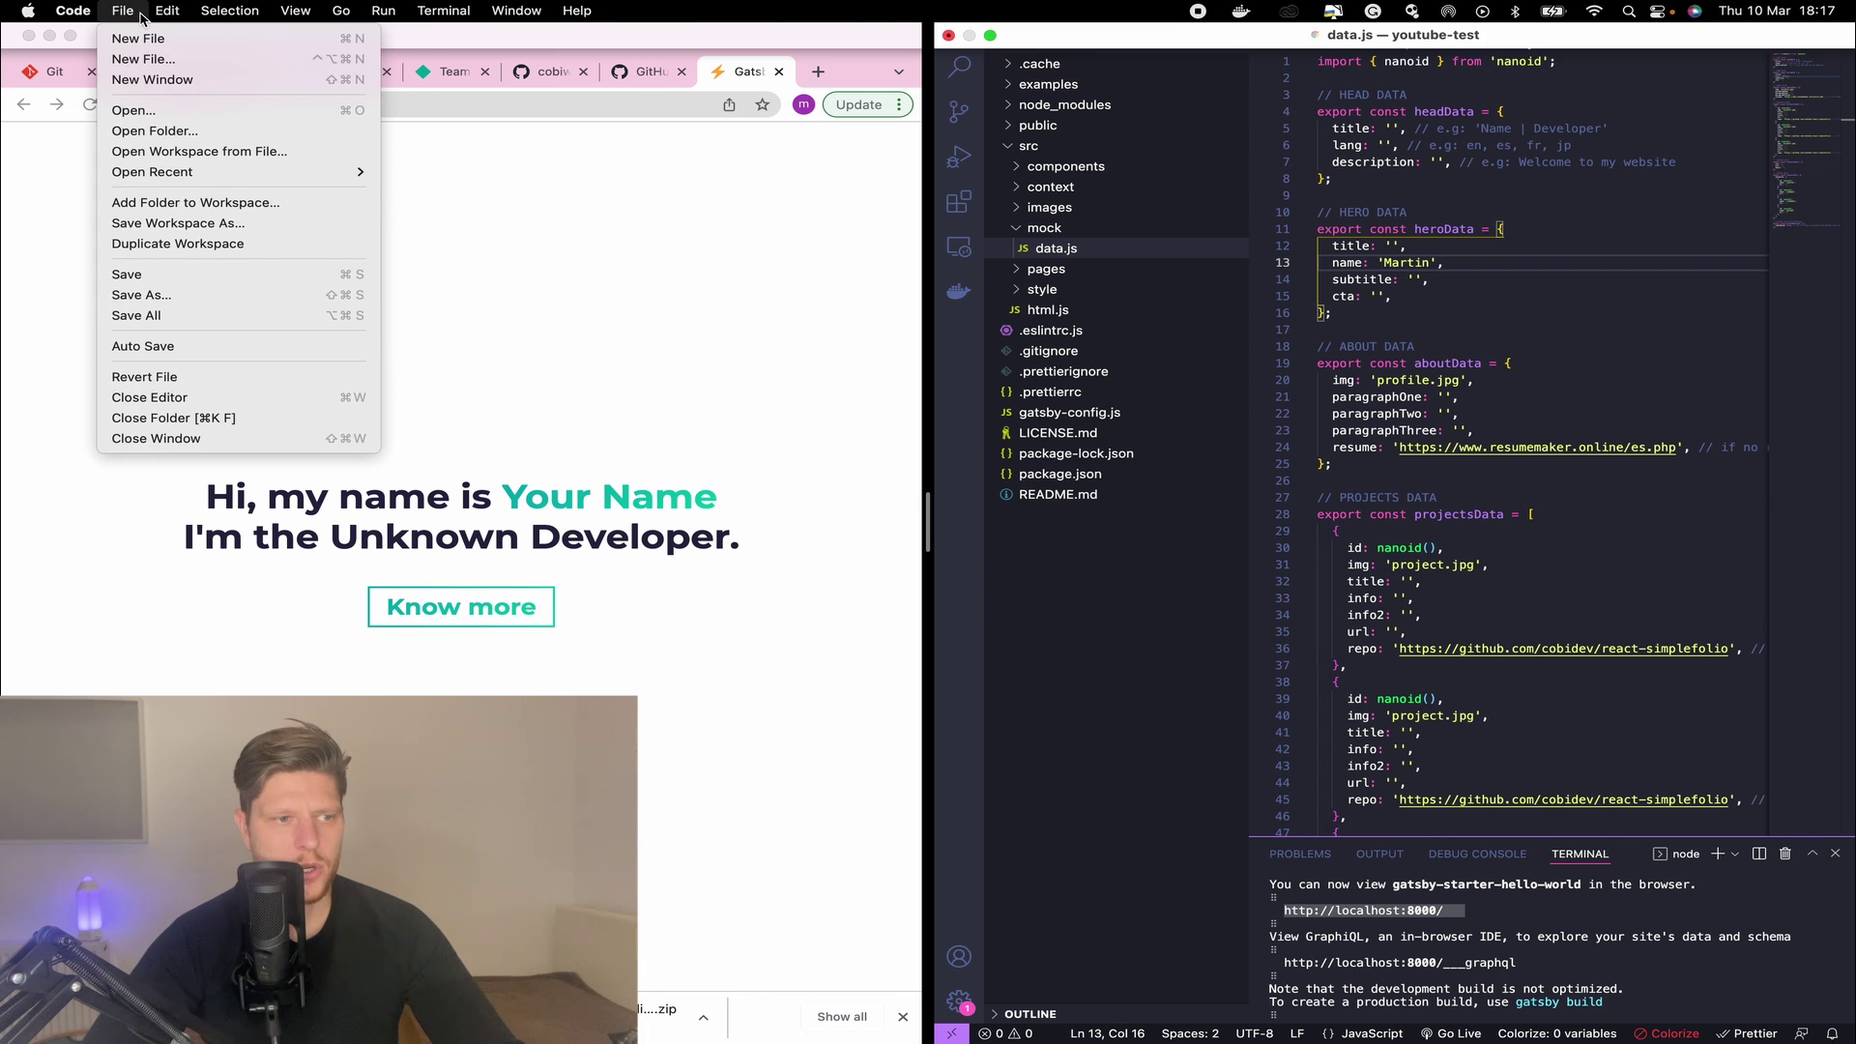
pyautogui.click(127, 273)
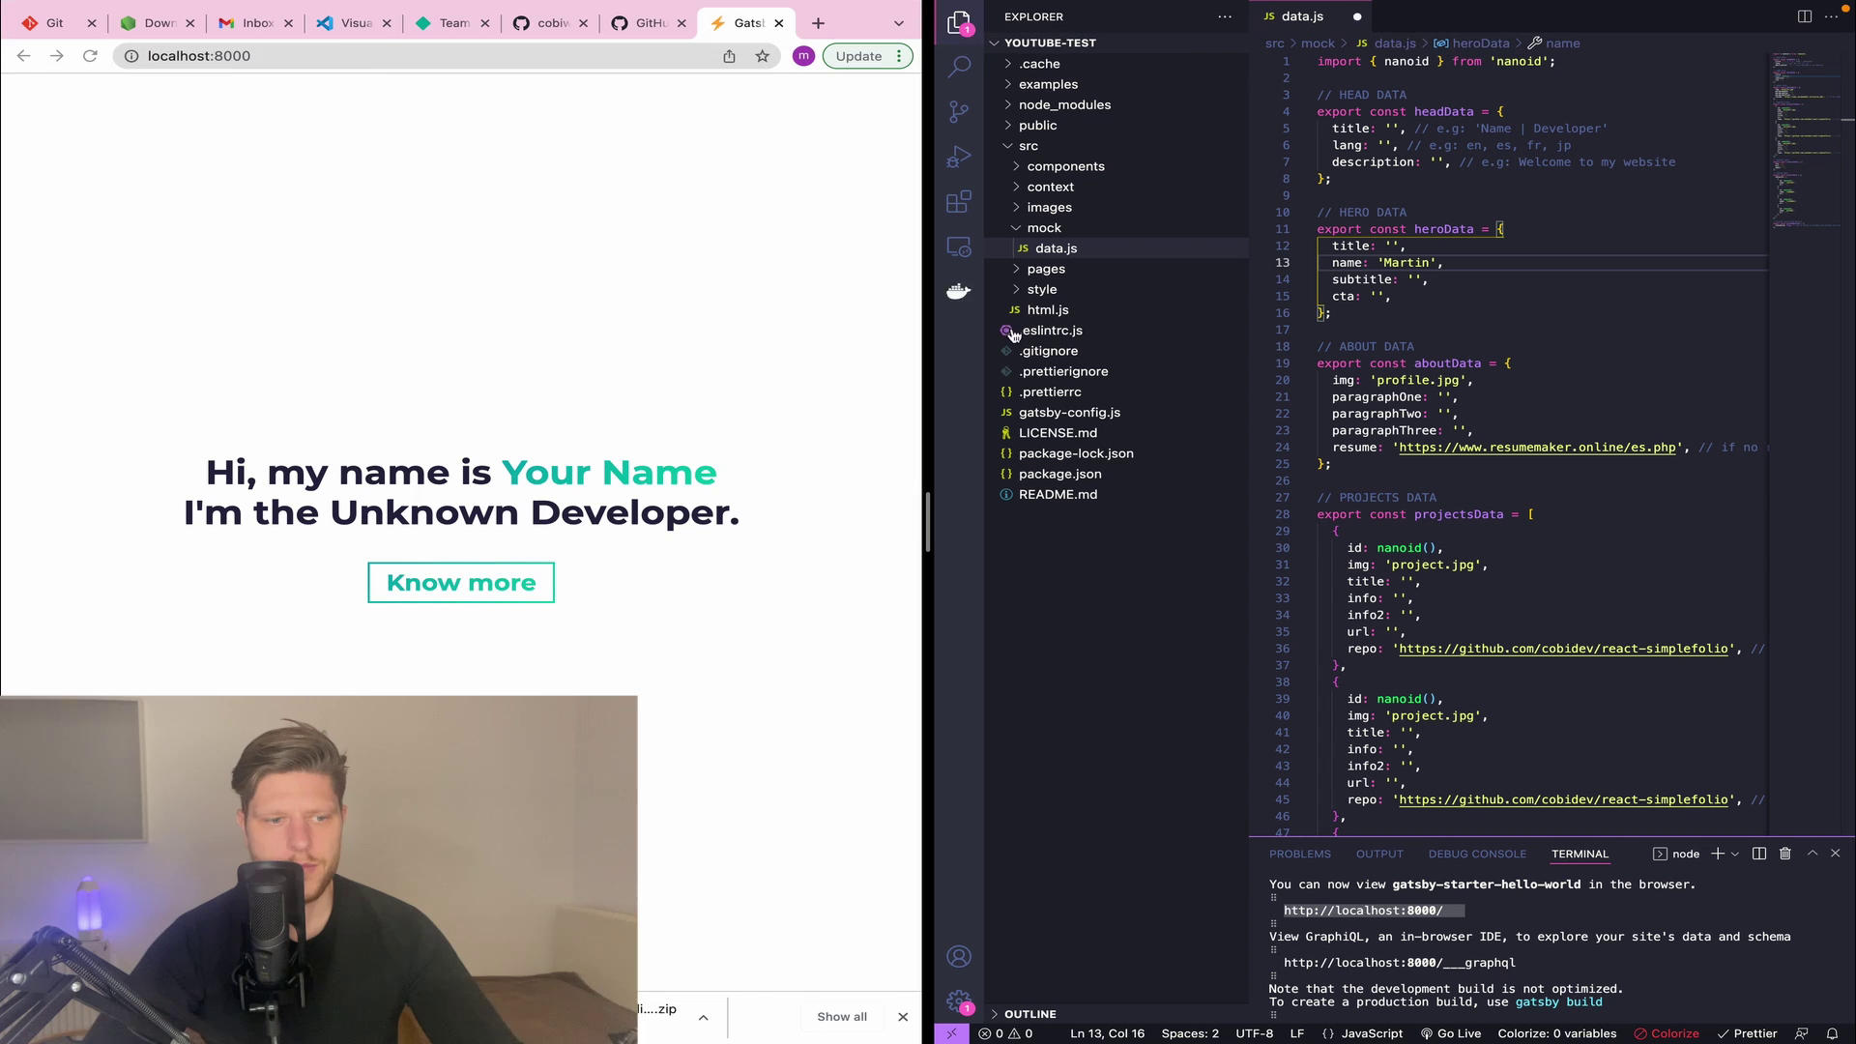
pyautogui.click(90, 55)
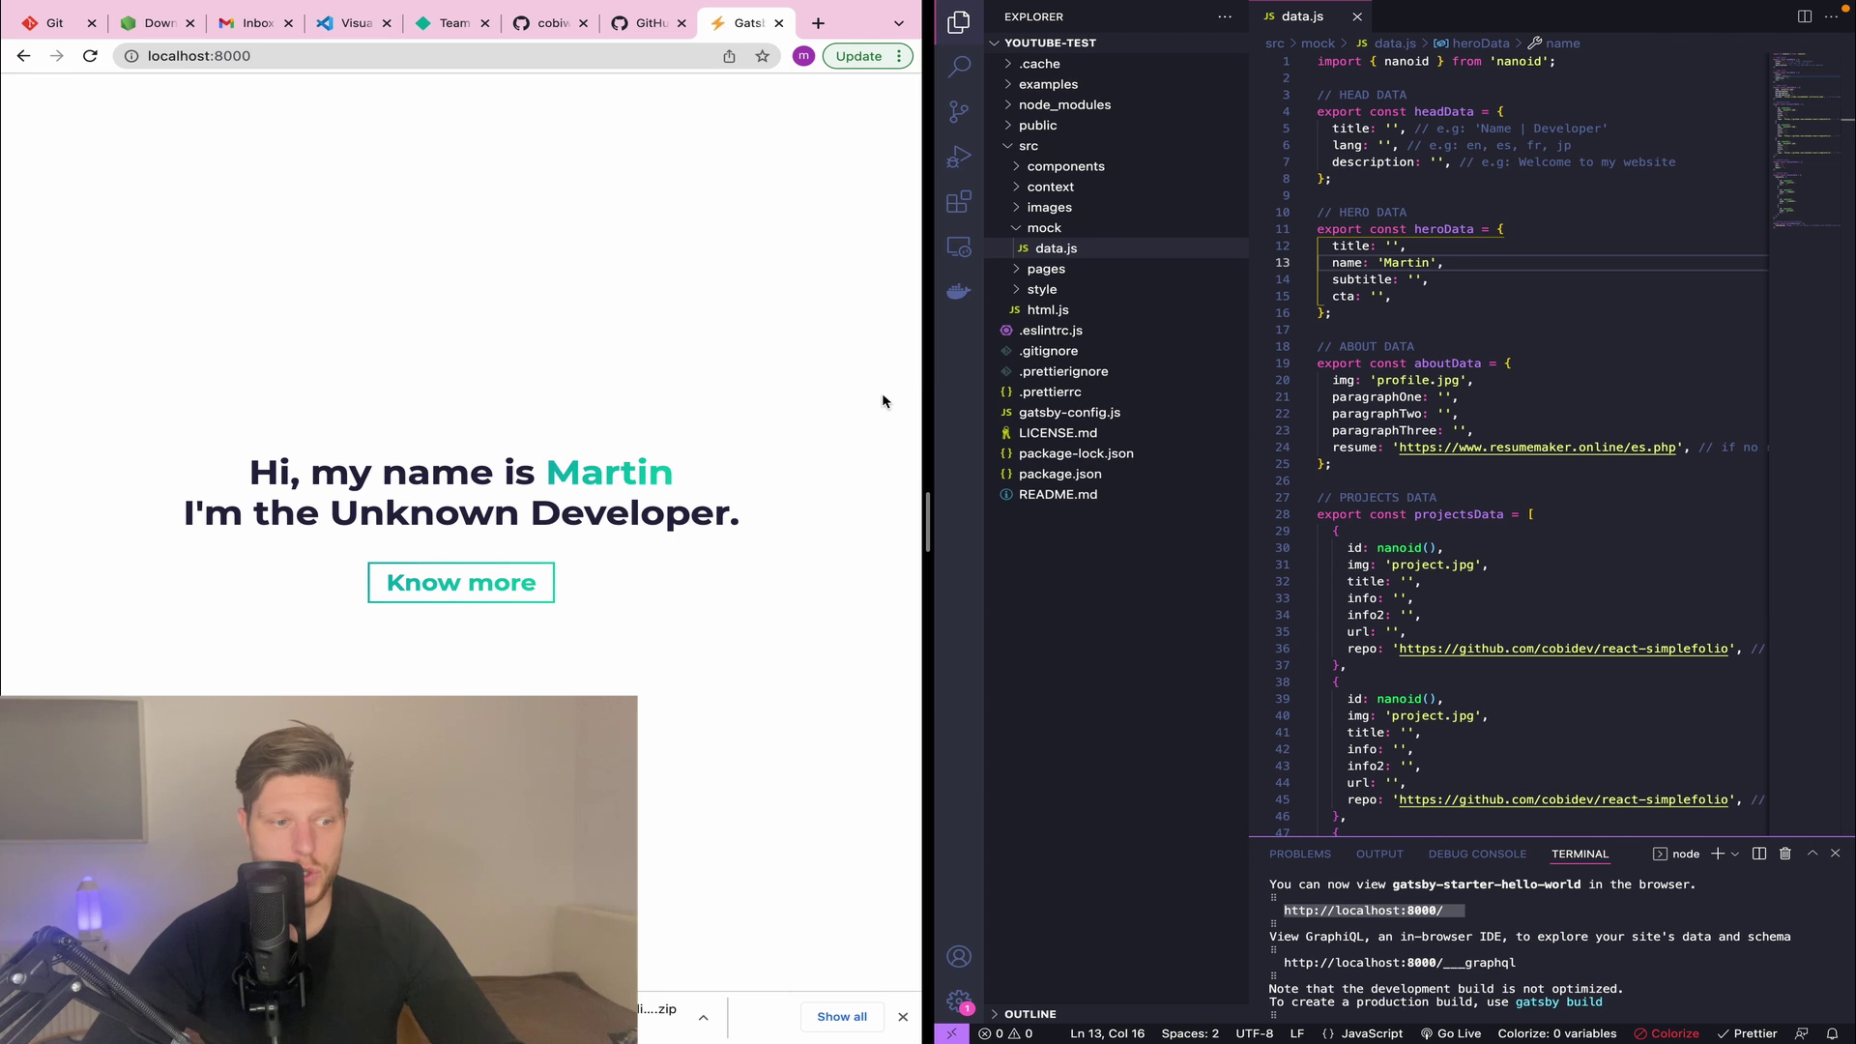
# - Set the hero subtitle to 'I am a junior web developer', save, and reload
pyautogui.moveTo(209, 520); pyautogui.dragTo(584, 516)
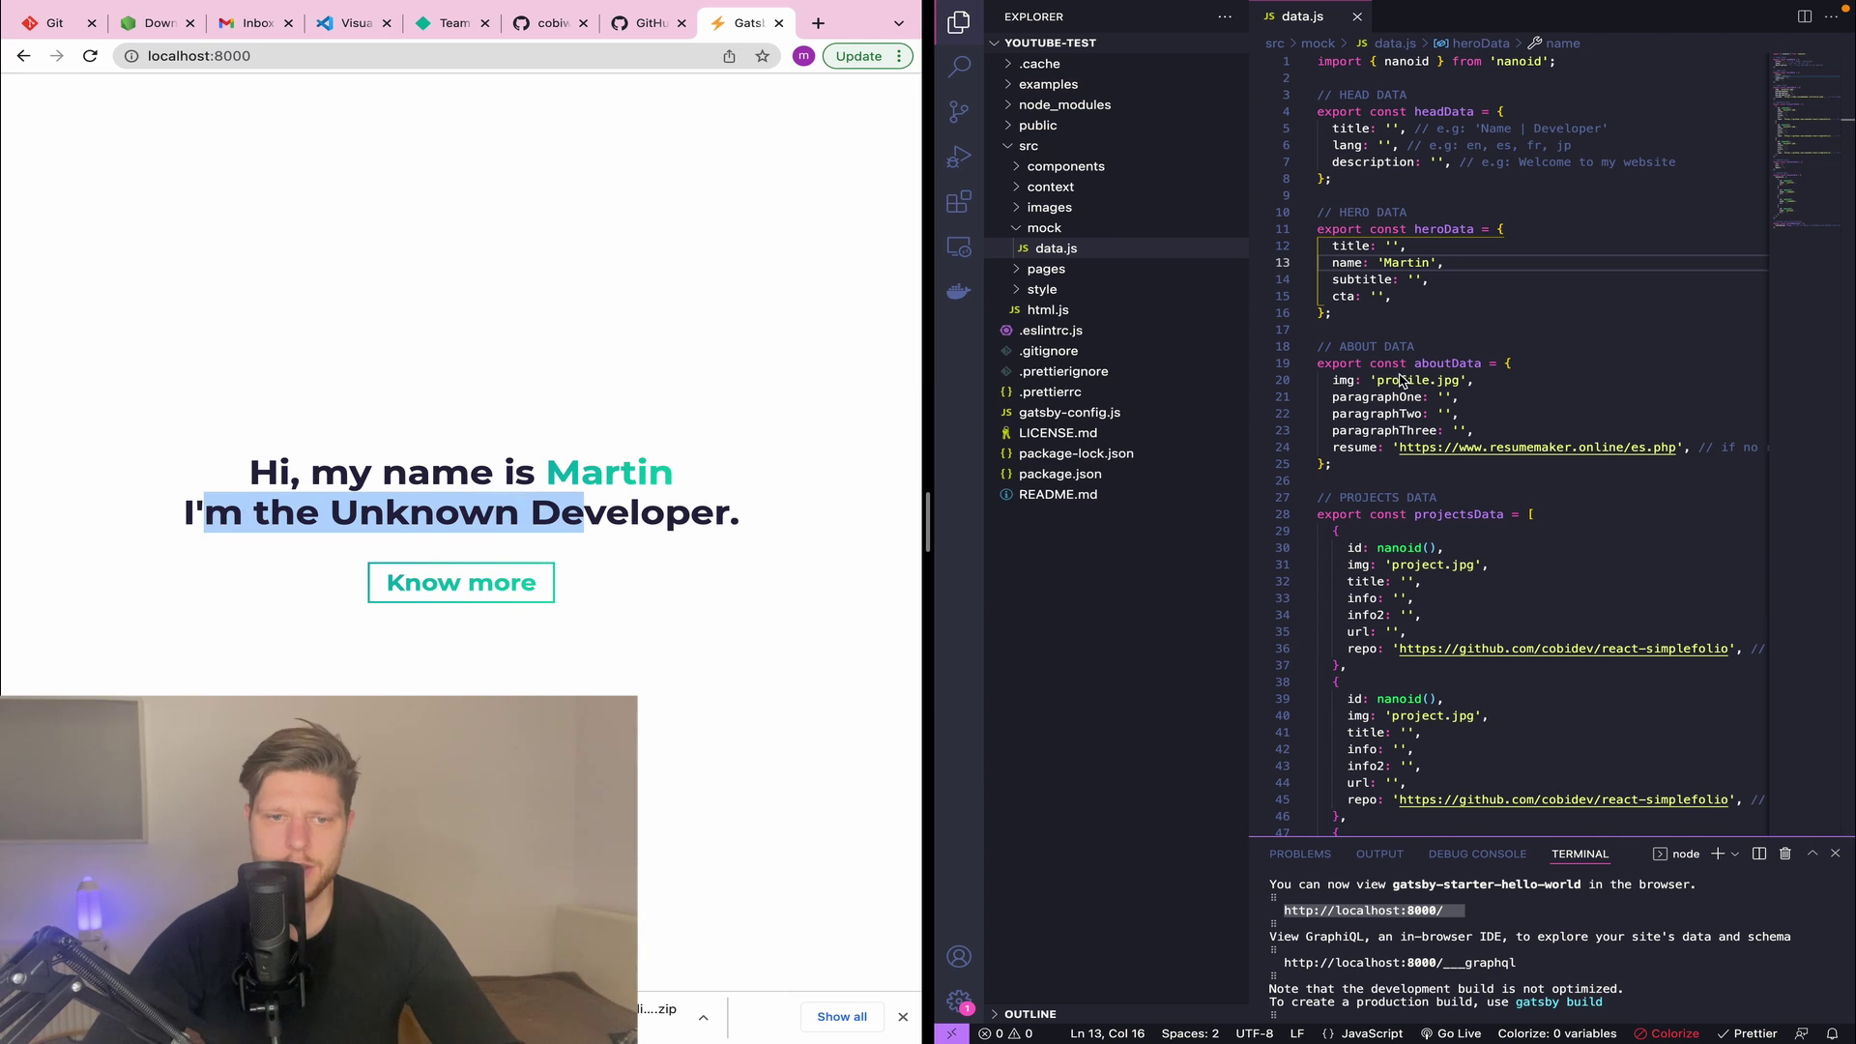
pyautogui.click(1419, 284)
pyautogui.write('I')
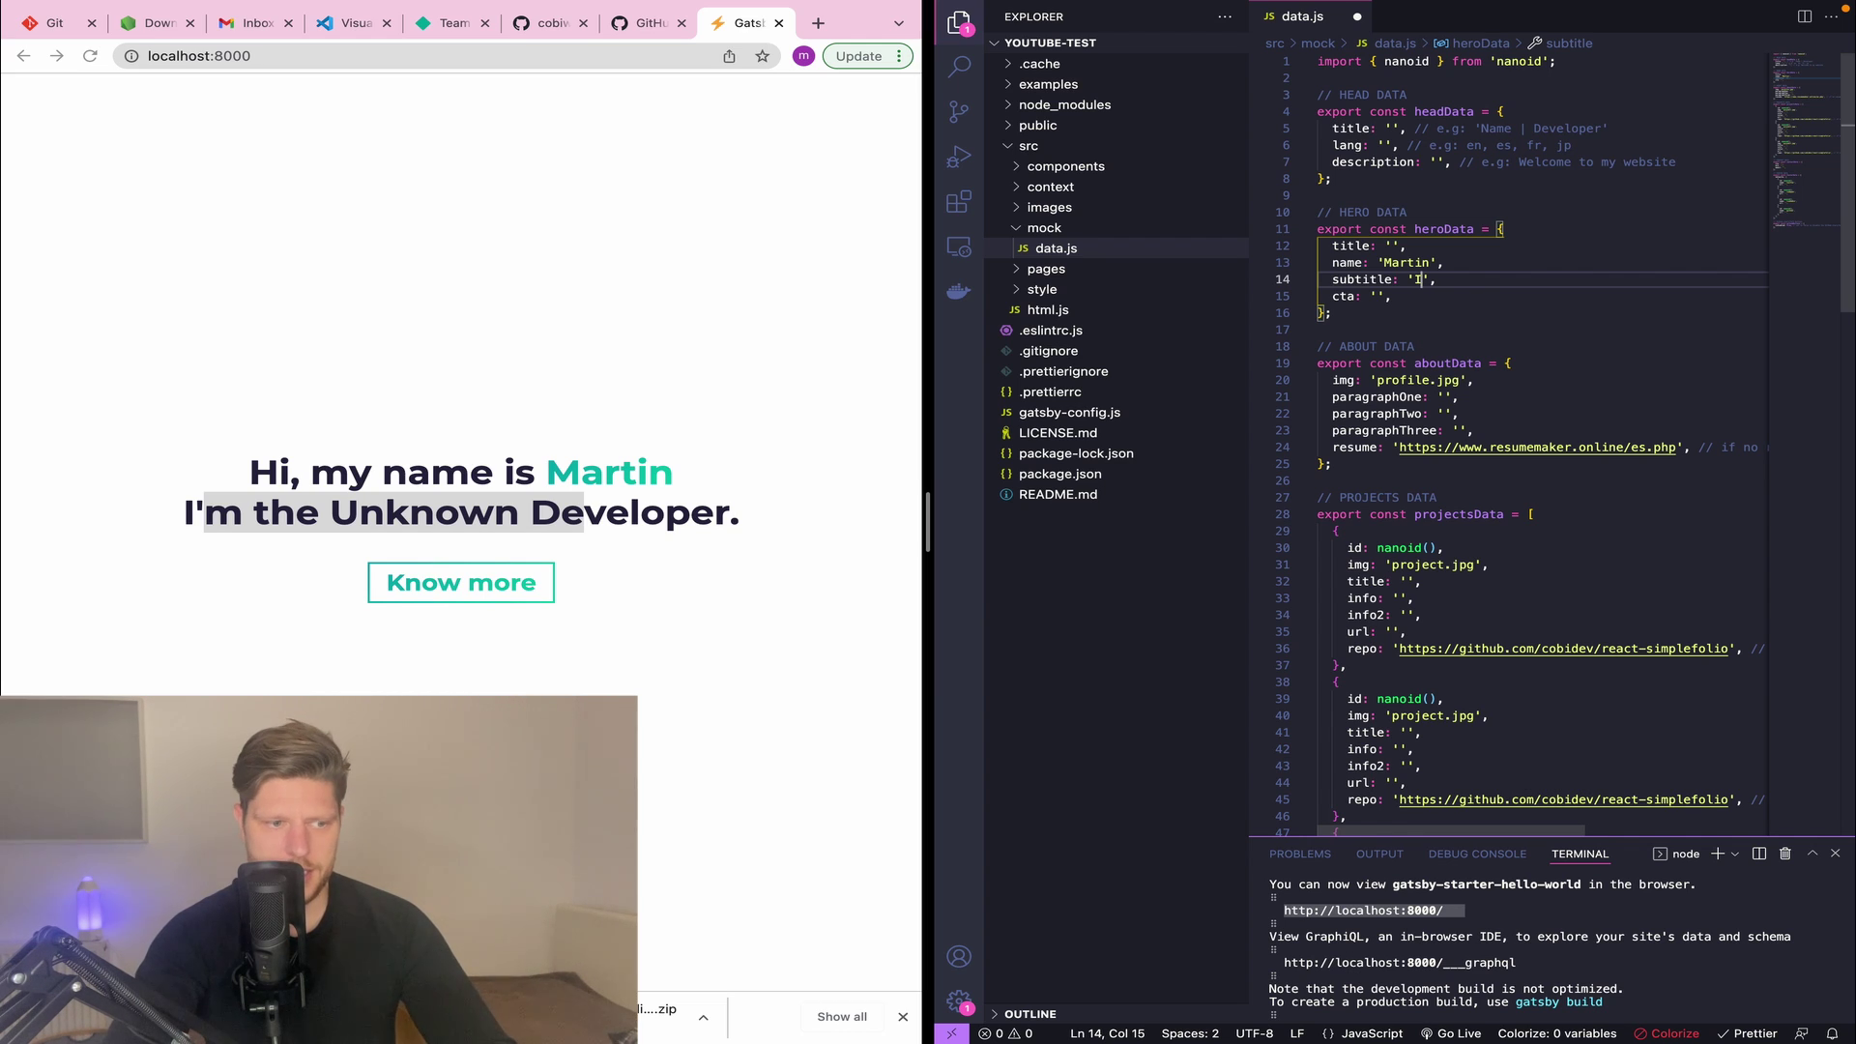
pyautogui.write(' am a junior web developer')
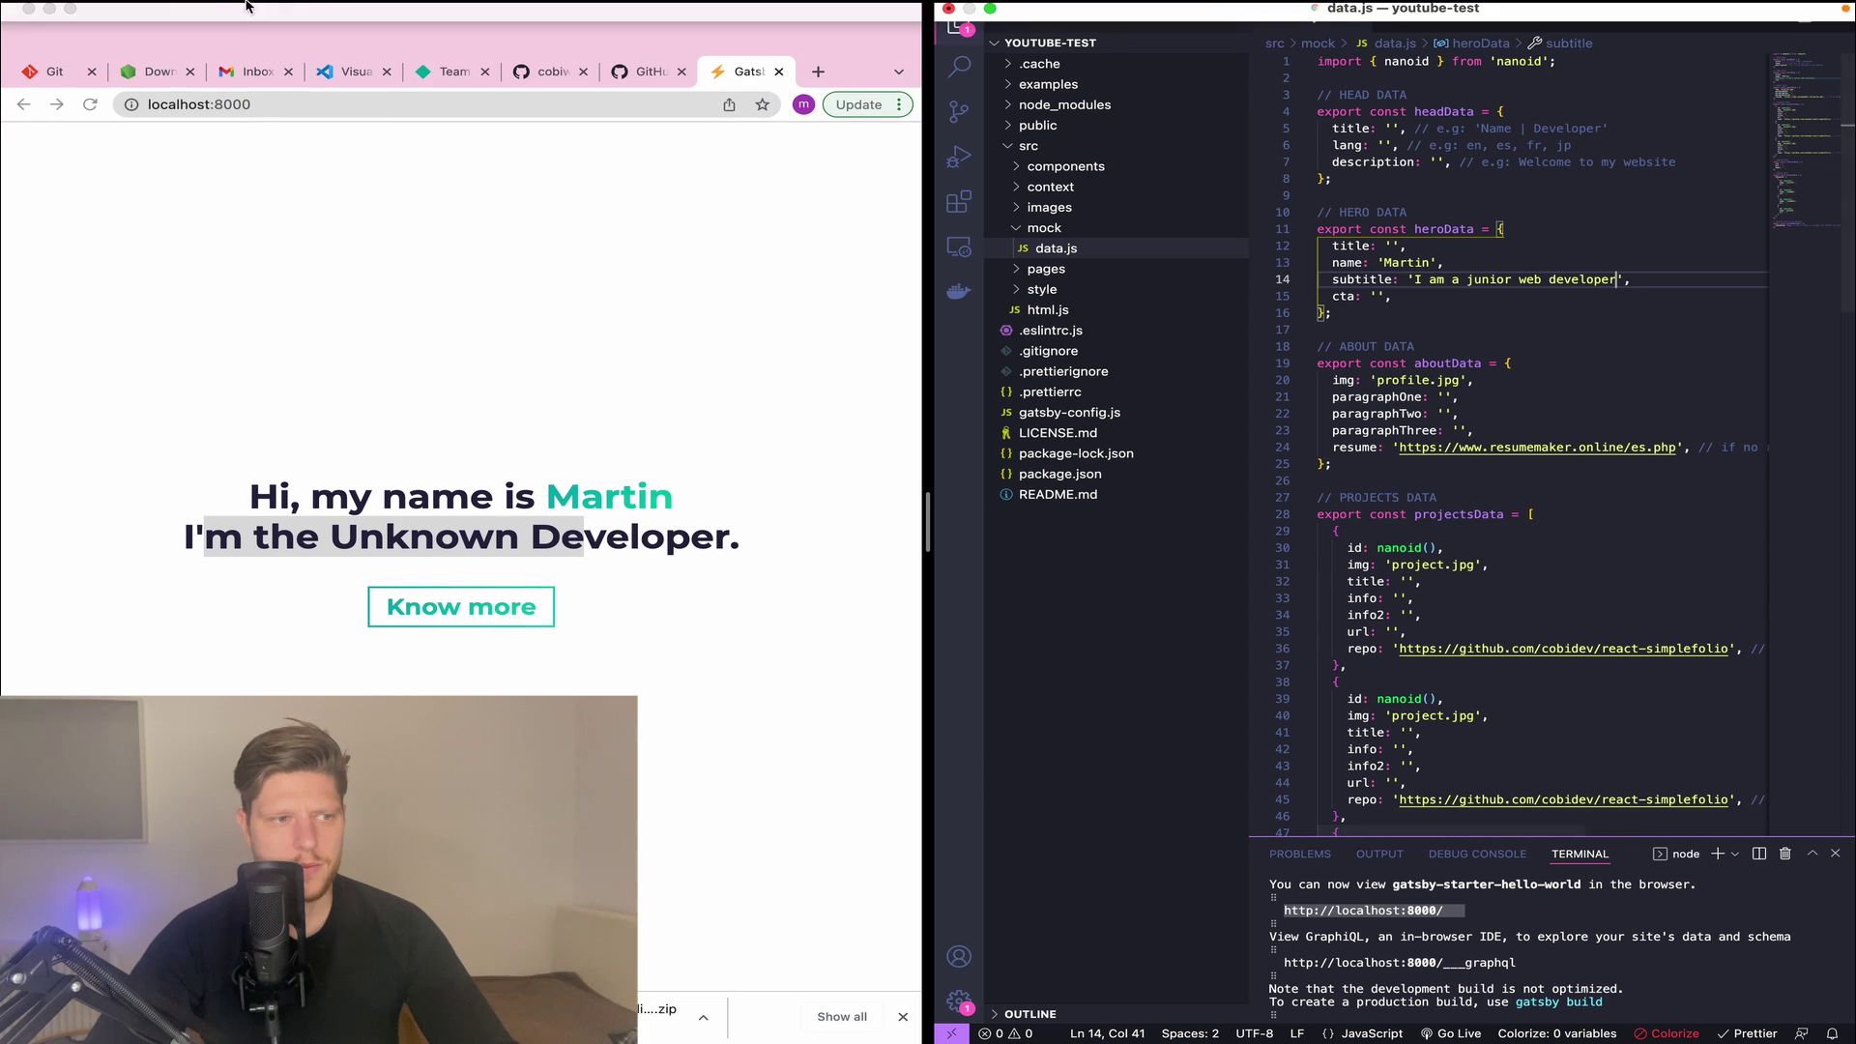
pyautogui.click(124, 10)
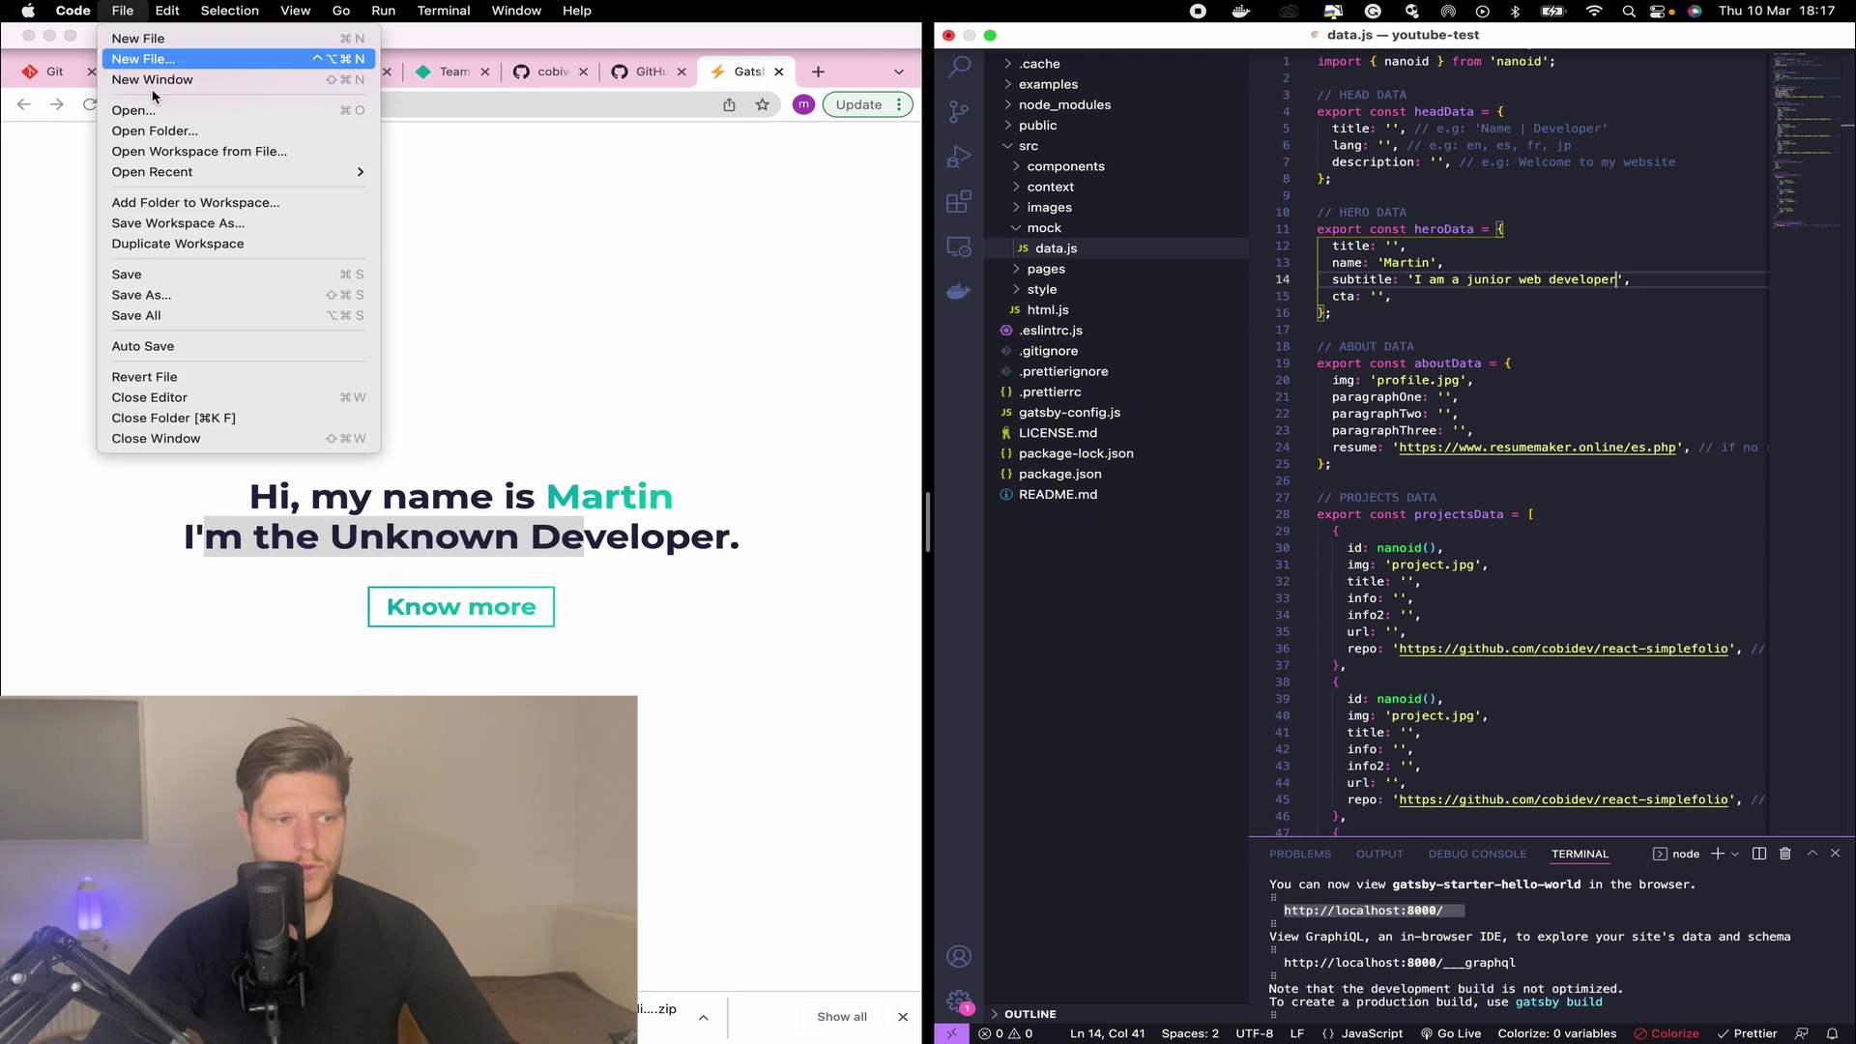
pyautogui.click(183, 274)
pyautogui.click(93, 64)
pyautogui.click(87, 60)
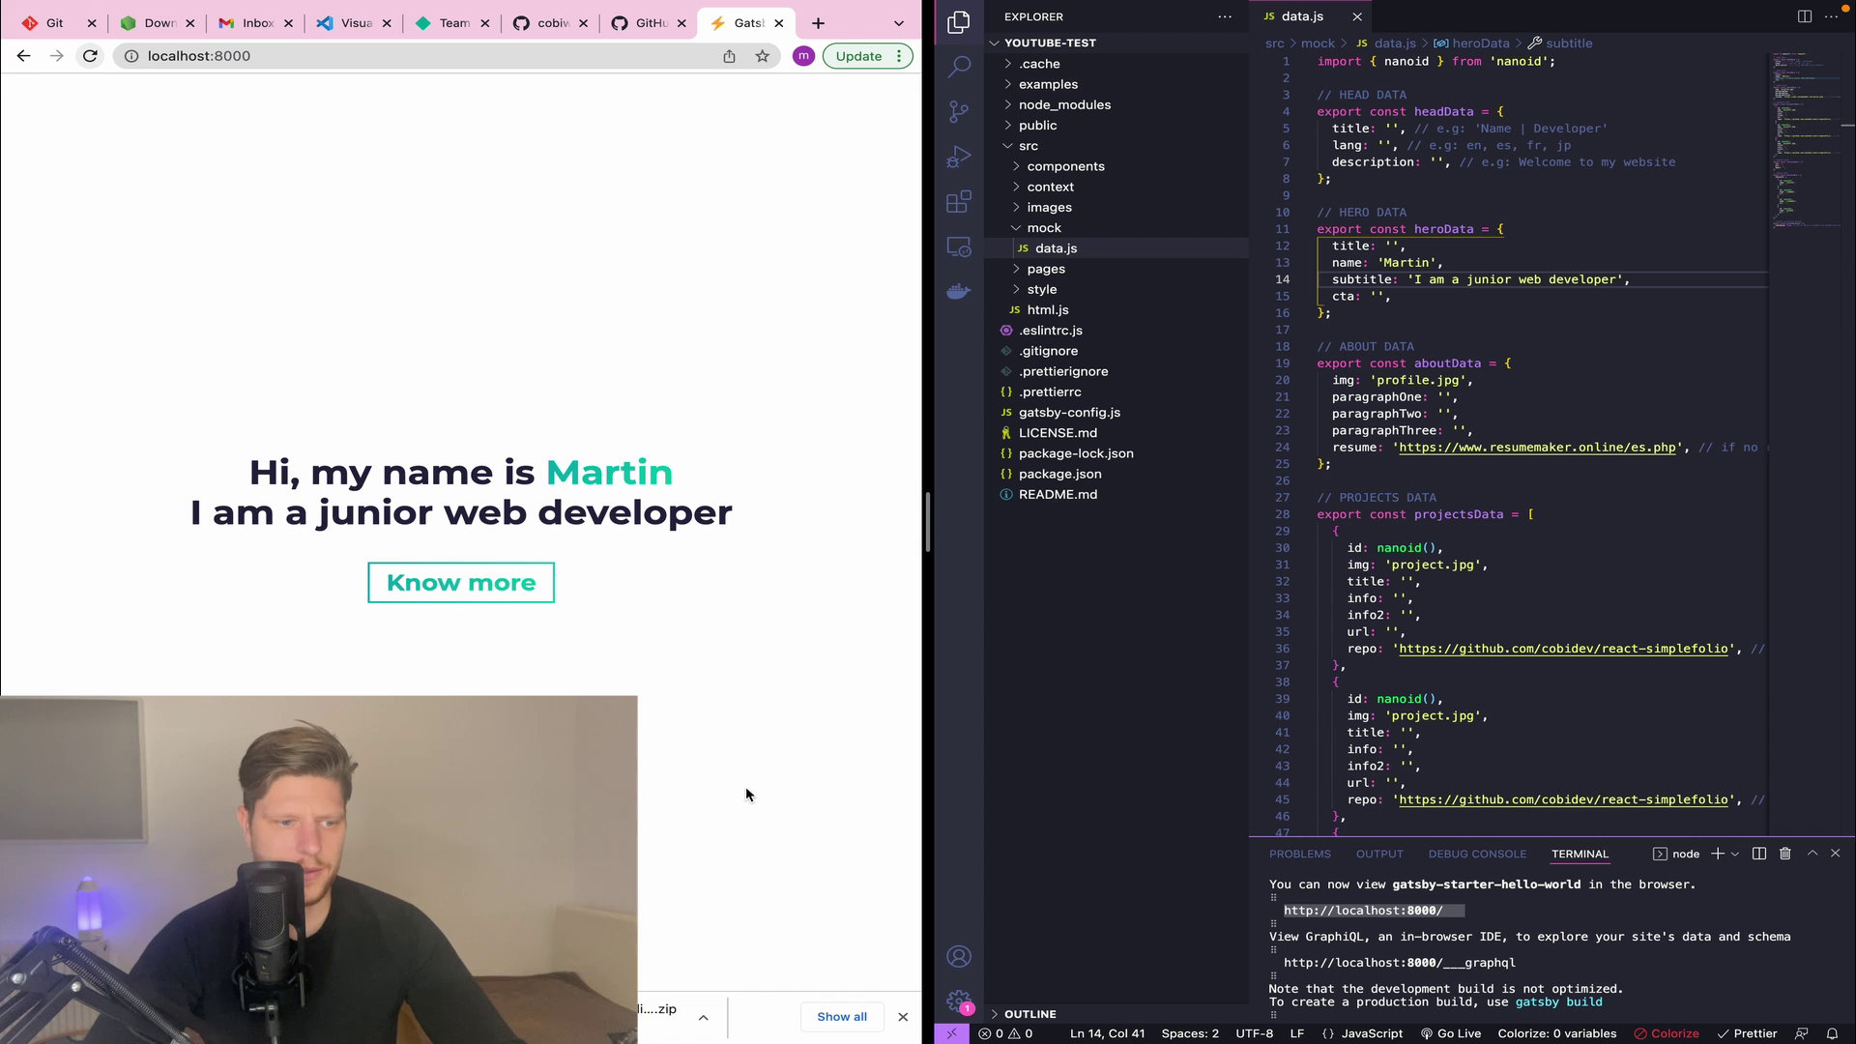
# - Find the About section's profile.jpg image reference in data.js
pyautogui.click(503, 598)
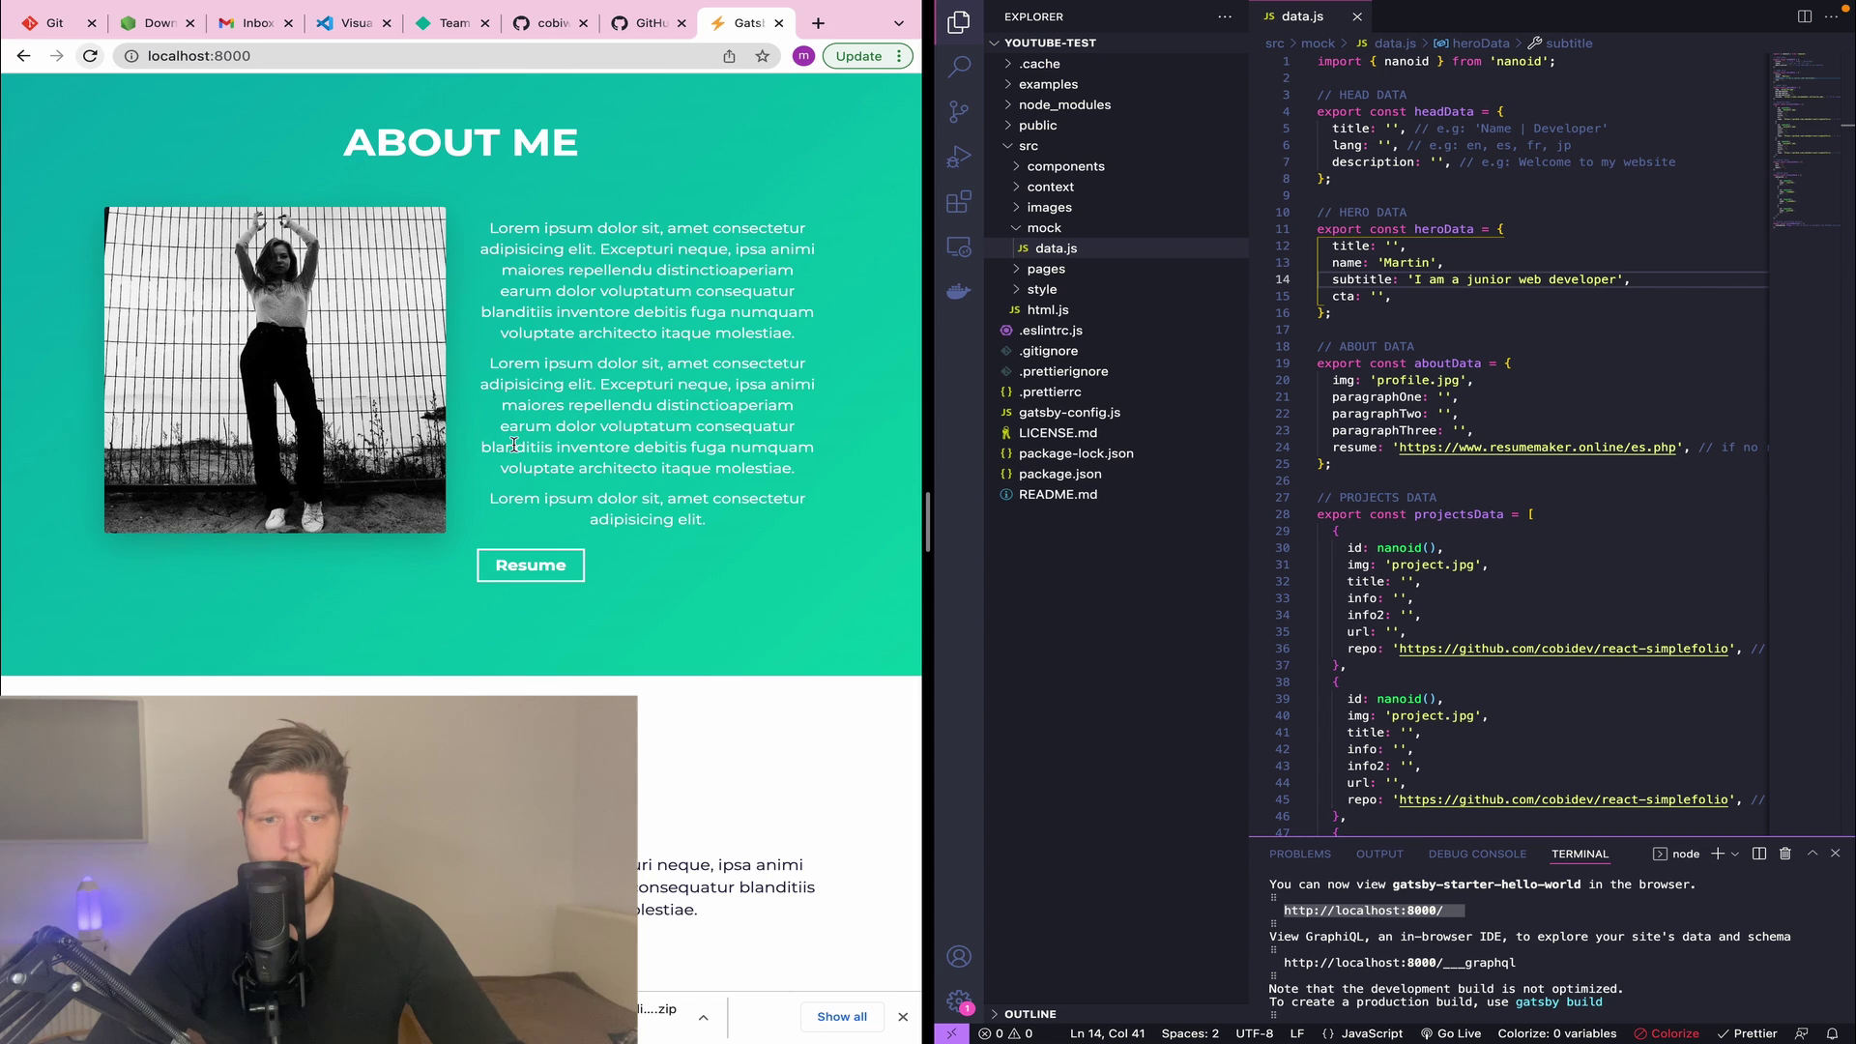
pyautogui.click(1526, 399)
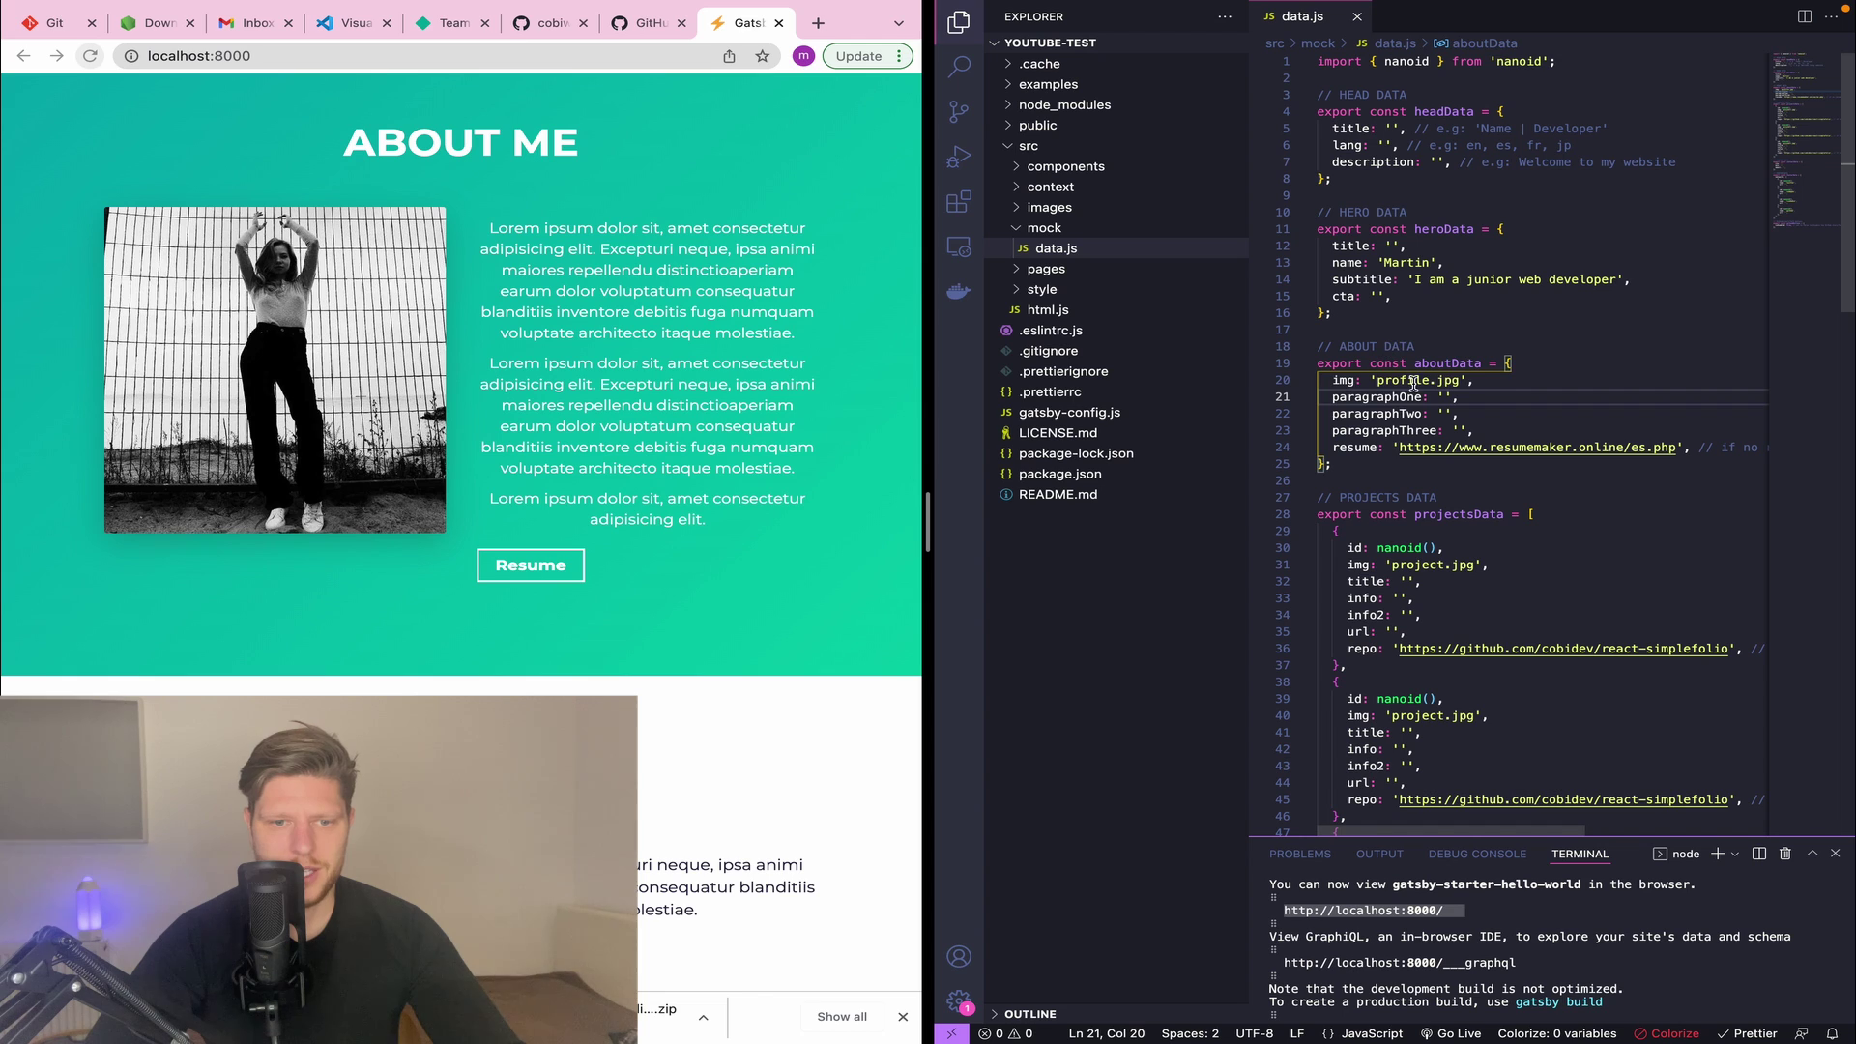
pyautogui.click(1381, 382)
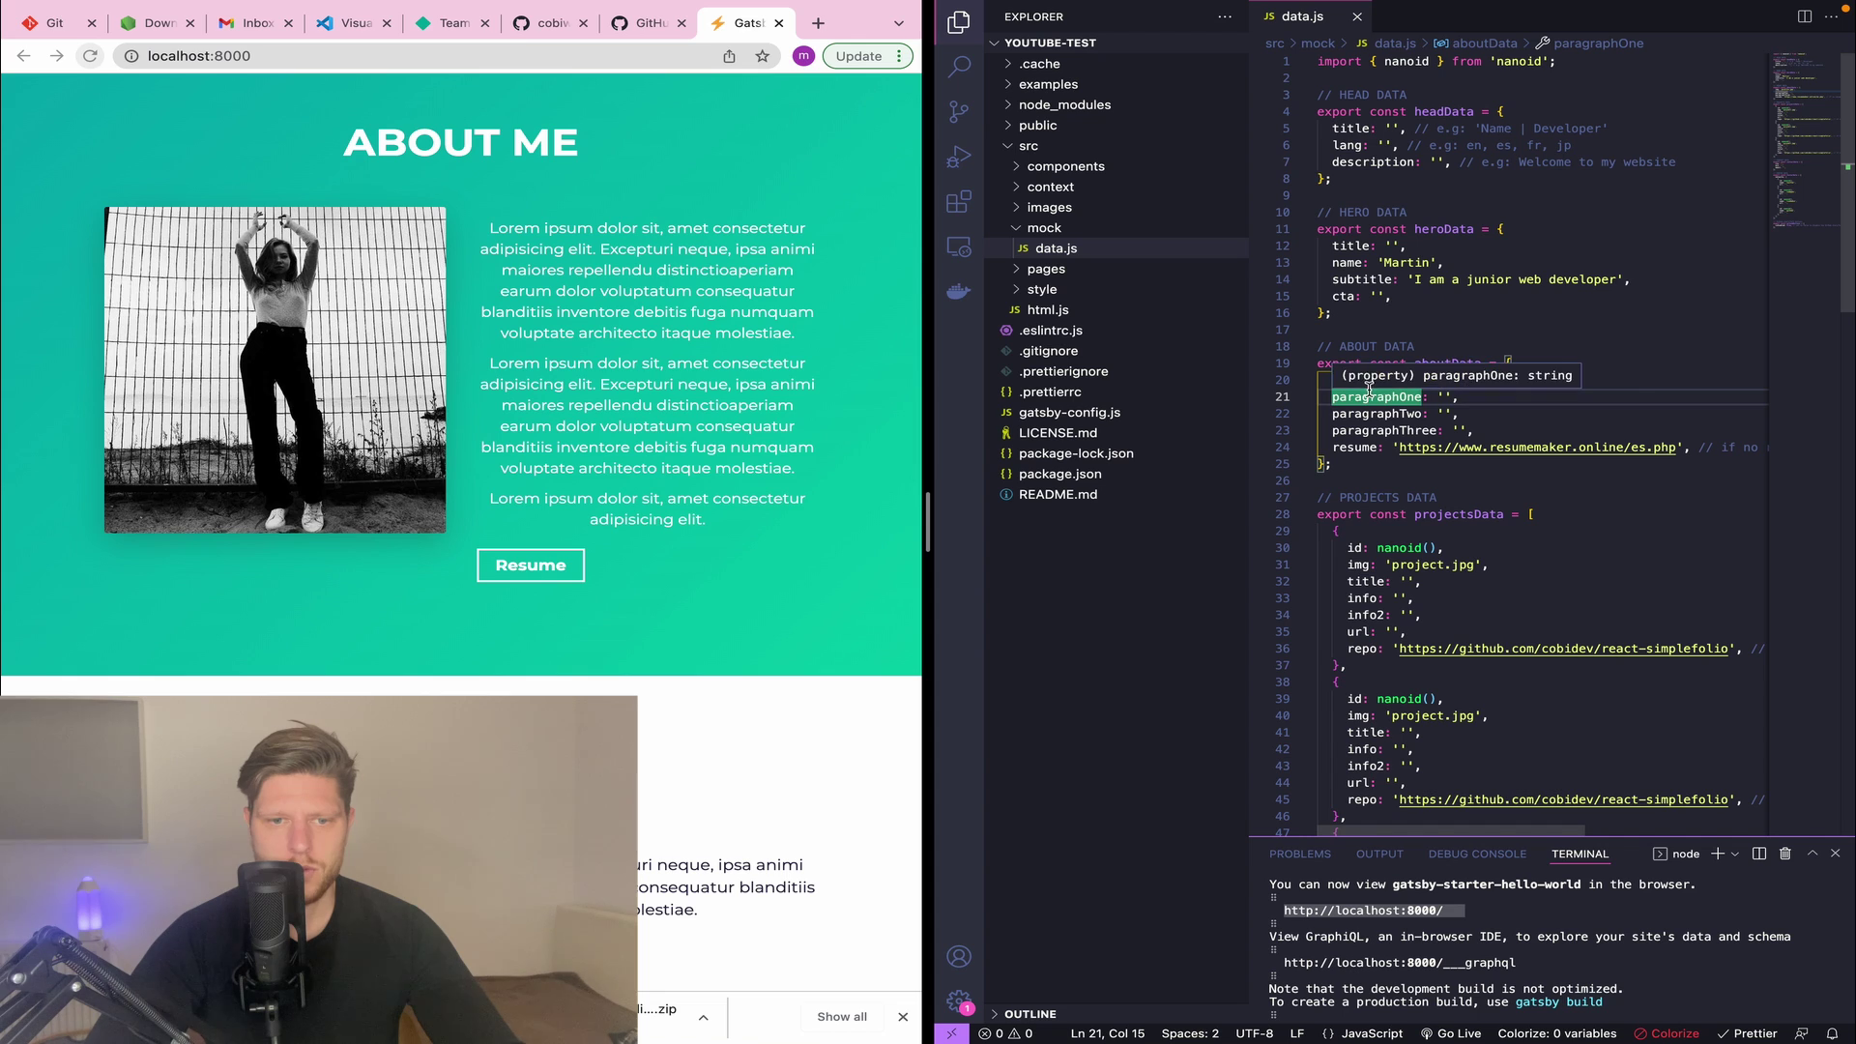
pyautogui.click(1475, 380)
pyautogui.click(1429, 381)
pyautogui.moveTo(1103, 291)
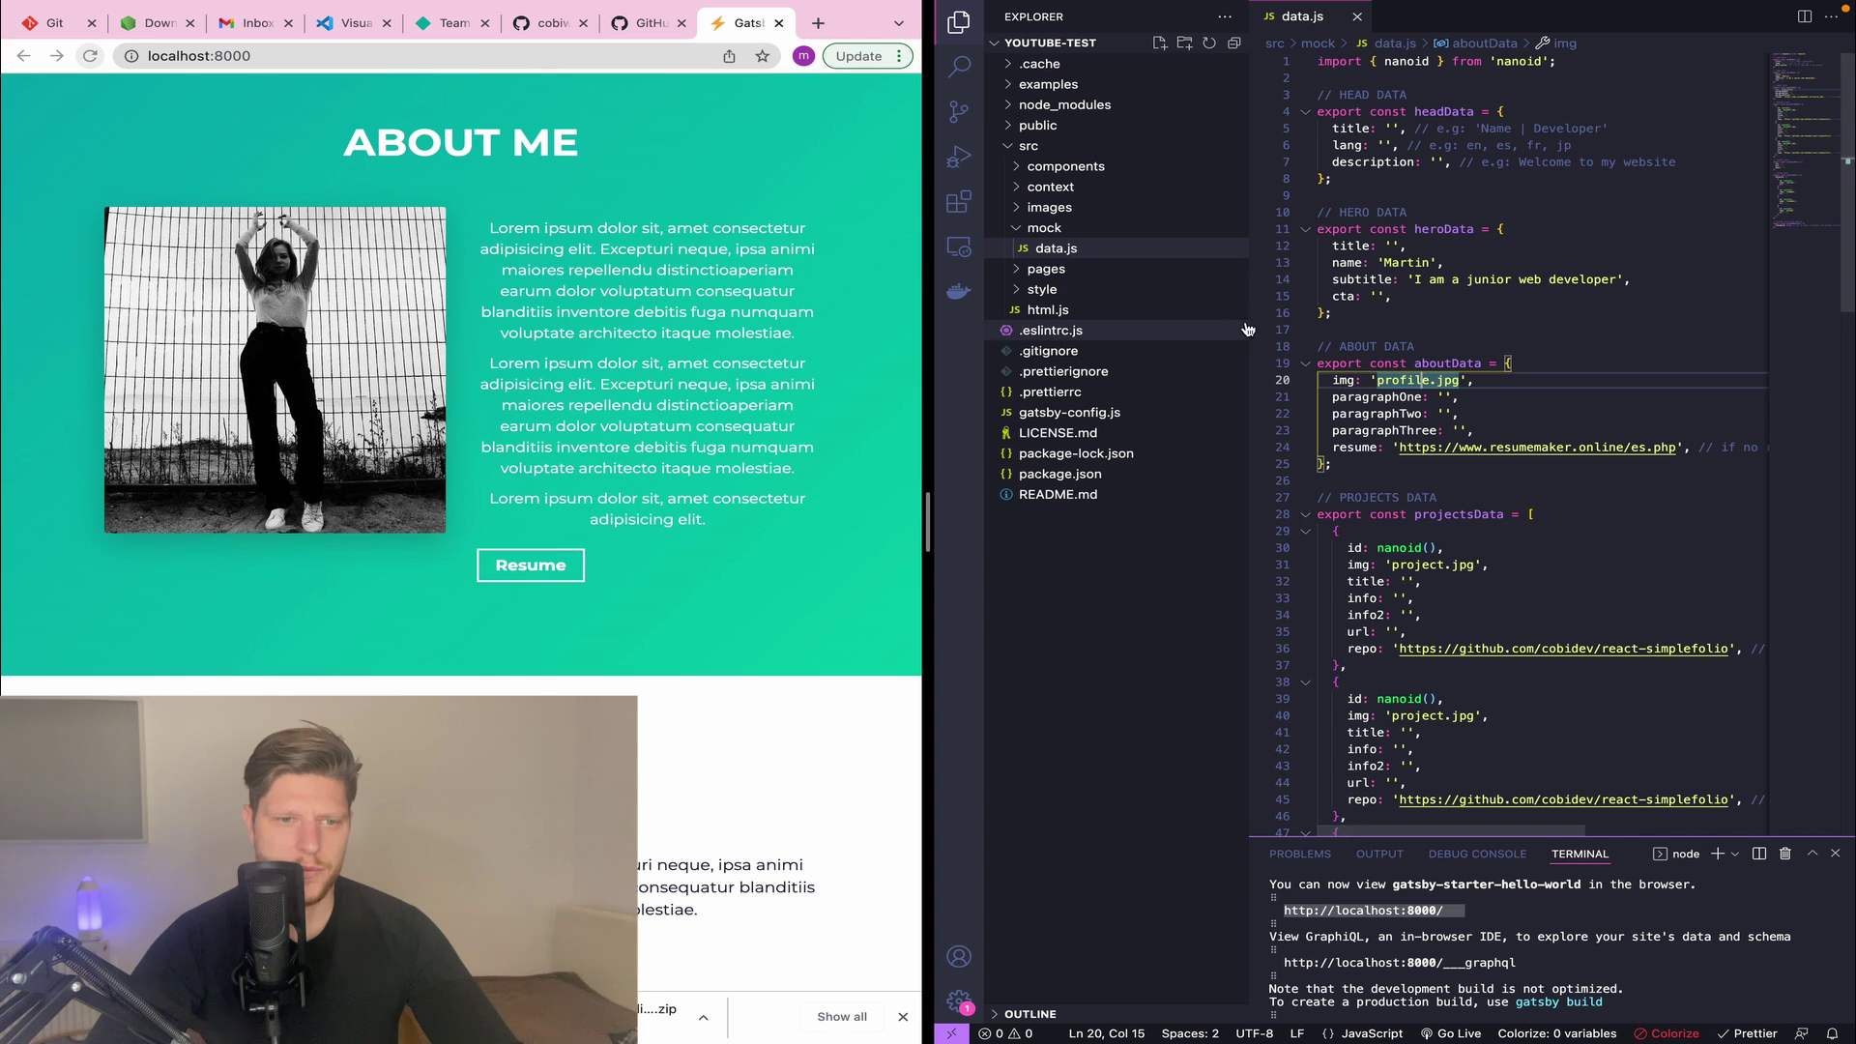
# - Preview the old src/images/profile.jpg and move it to the Trash
pyautogui.click(1051, 208)
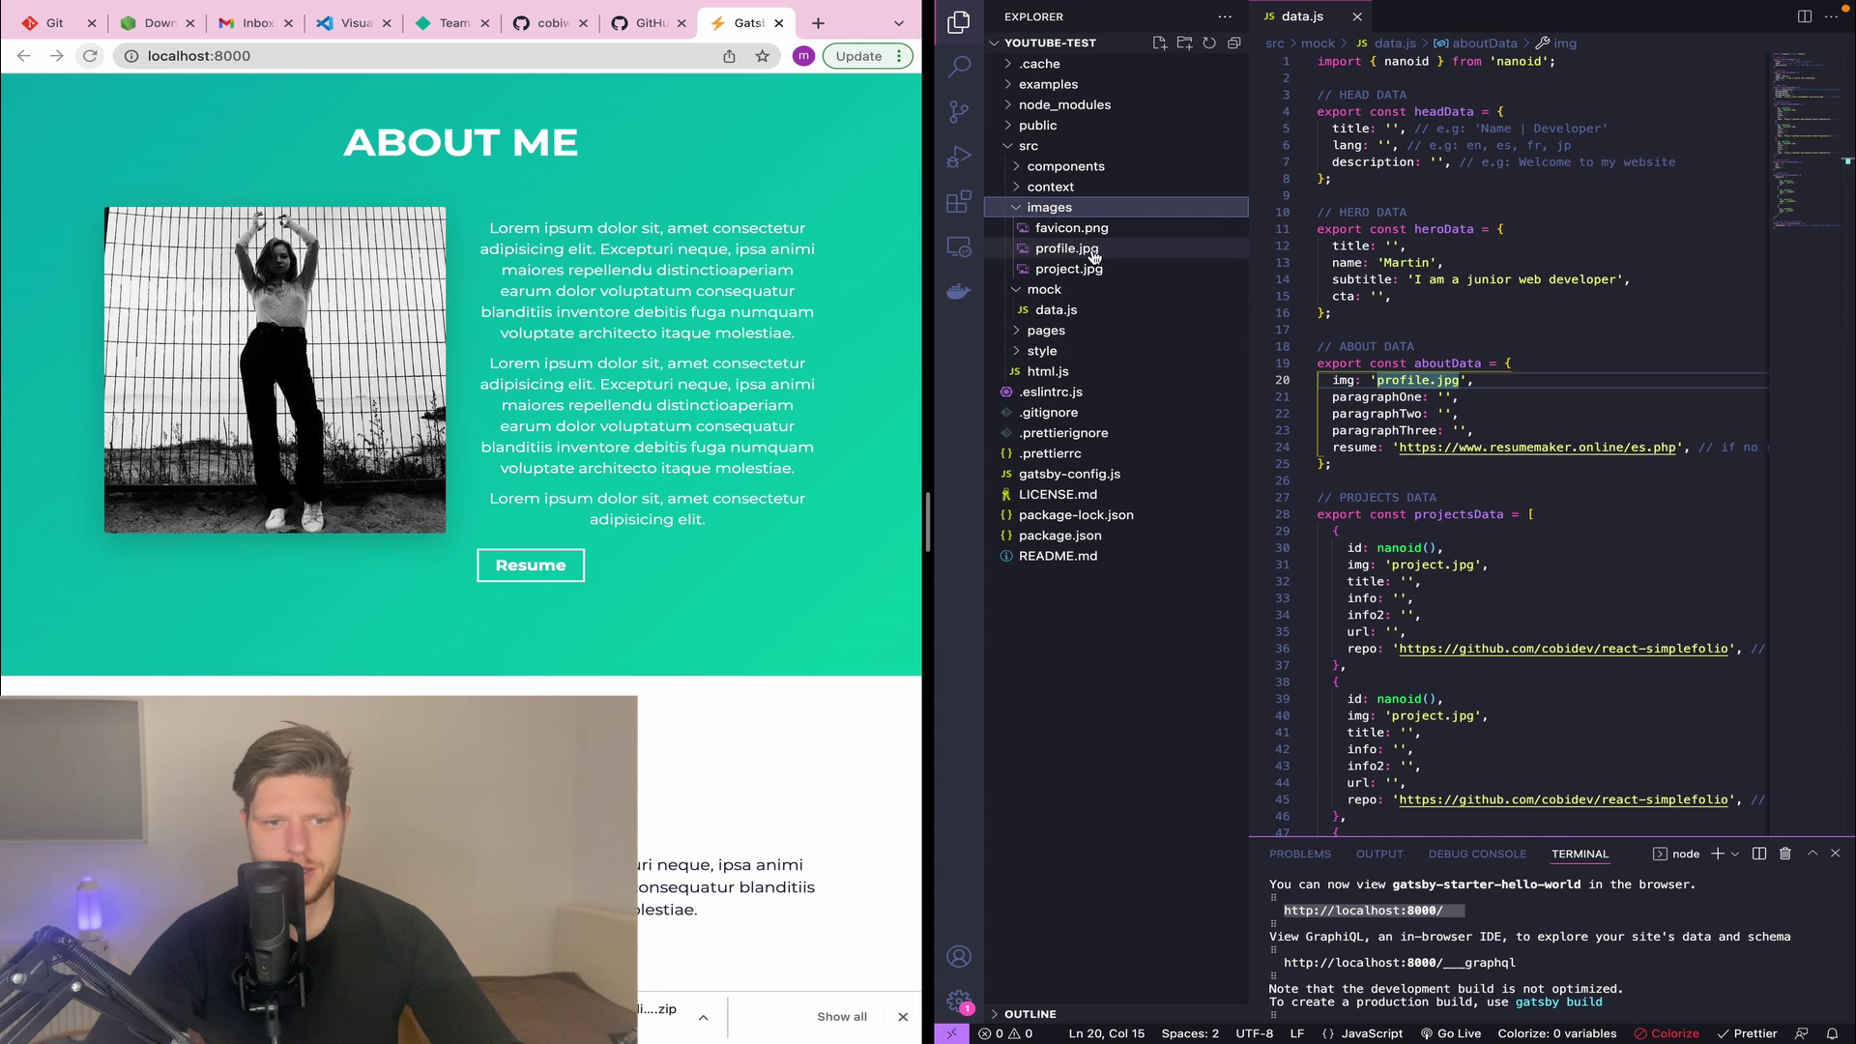
pyautogui.click(1085, 251)
pyautogui.rightClick(1095, 251)
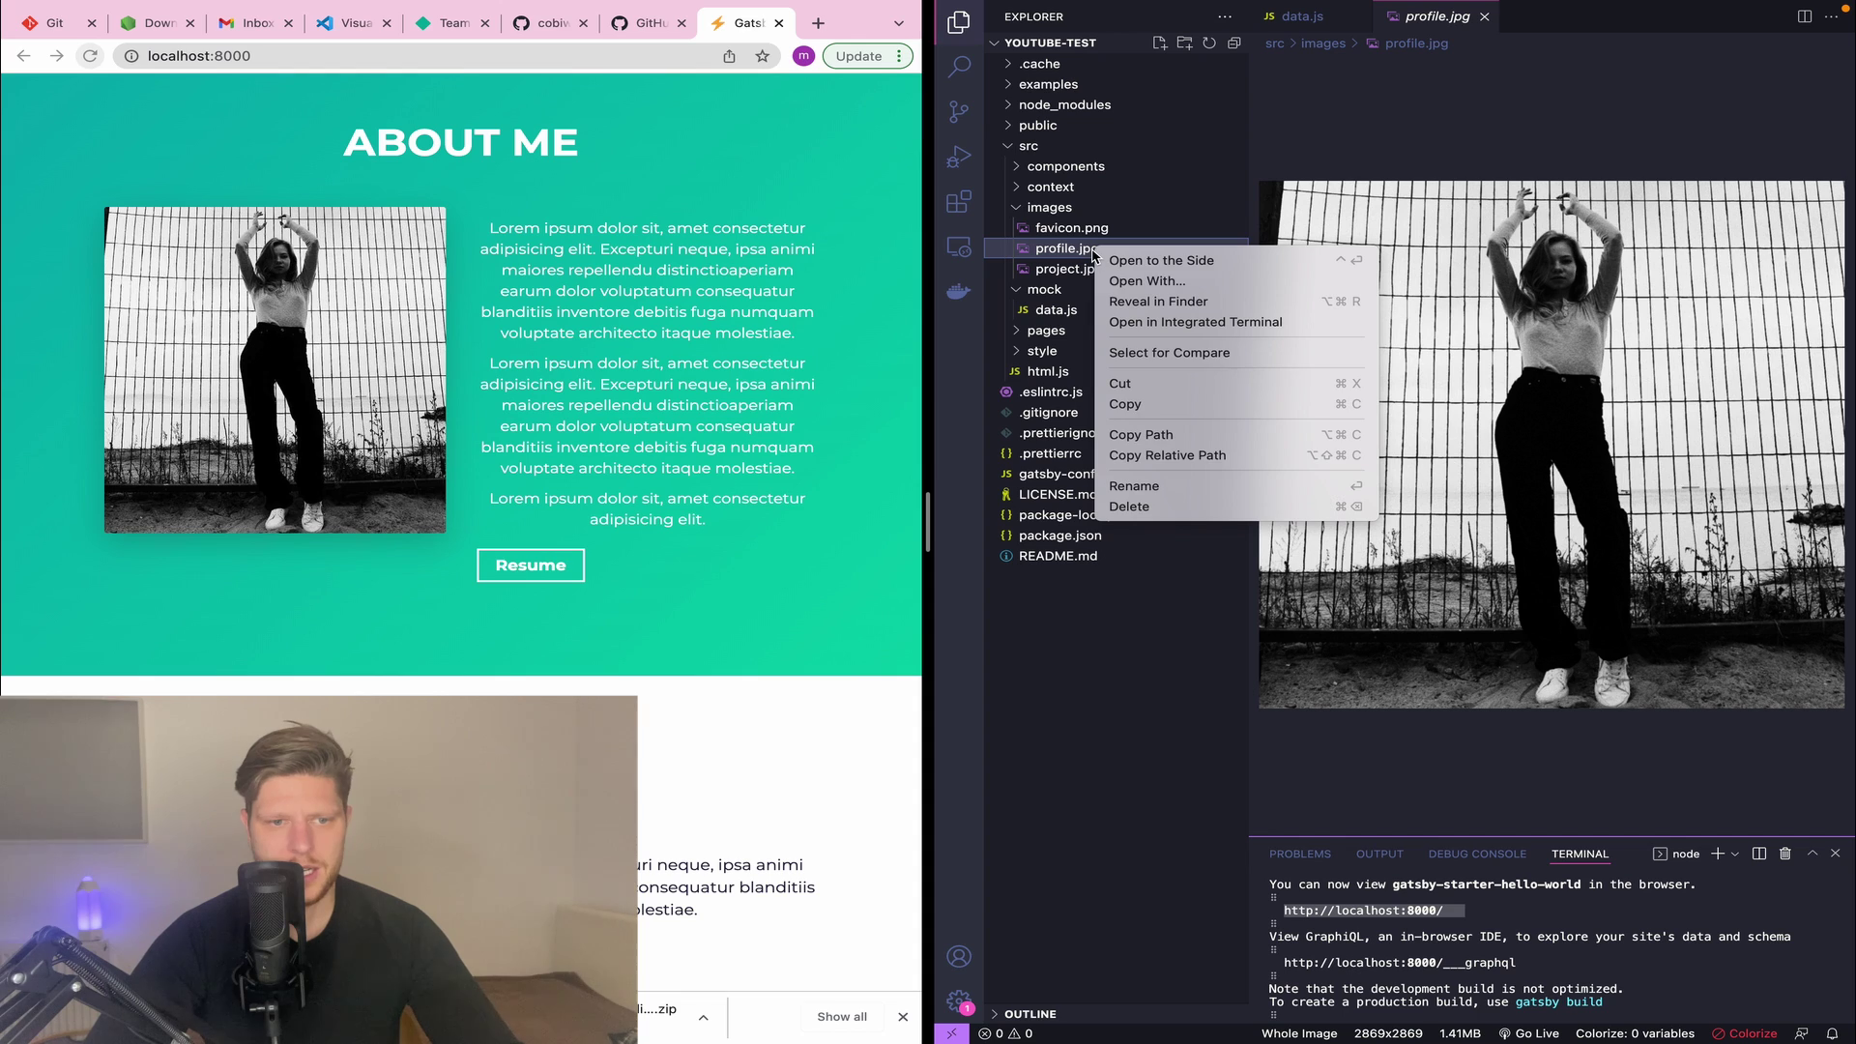
pyautogui.click(1197, 507)
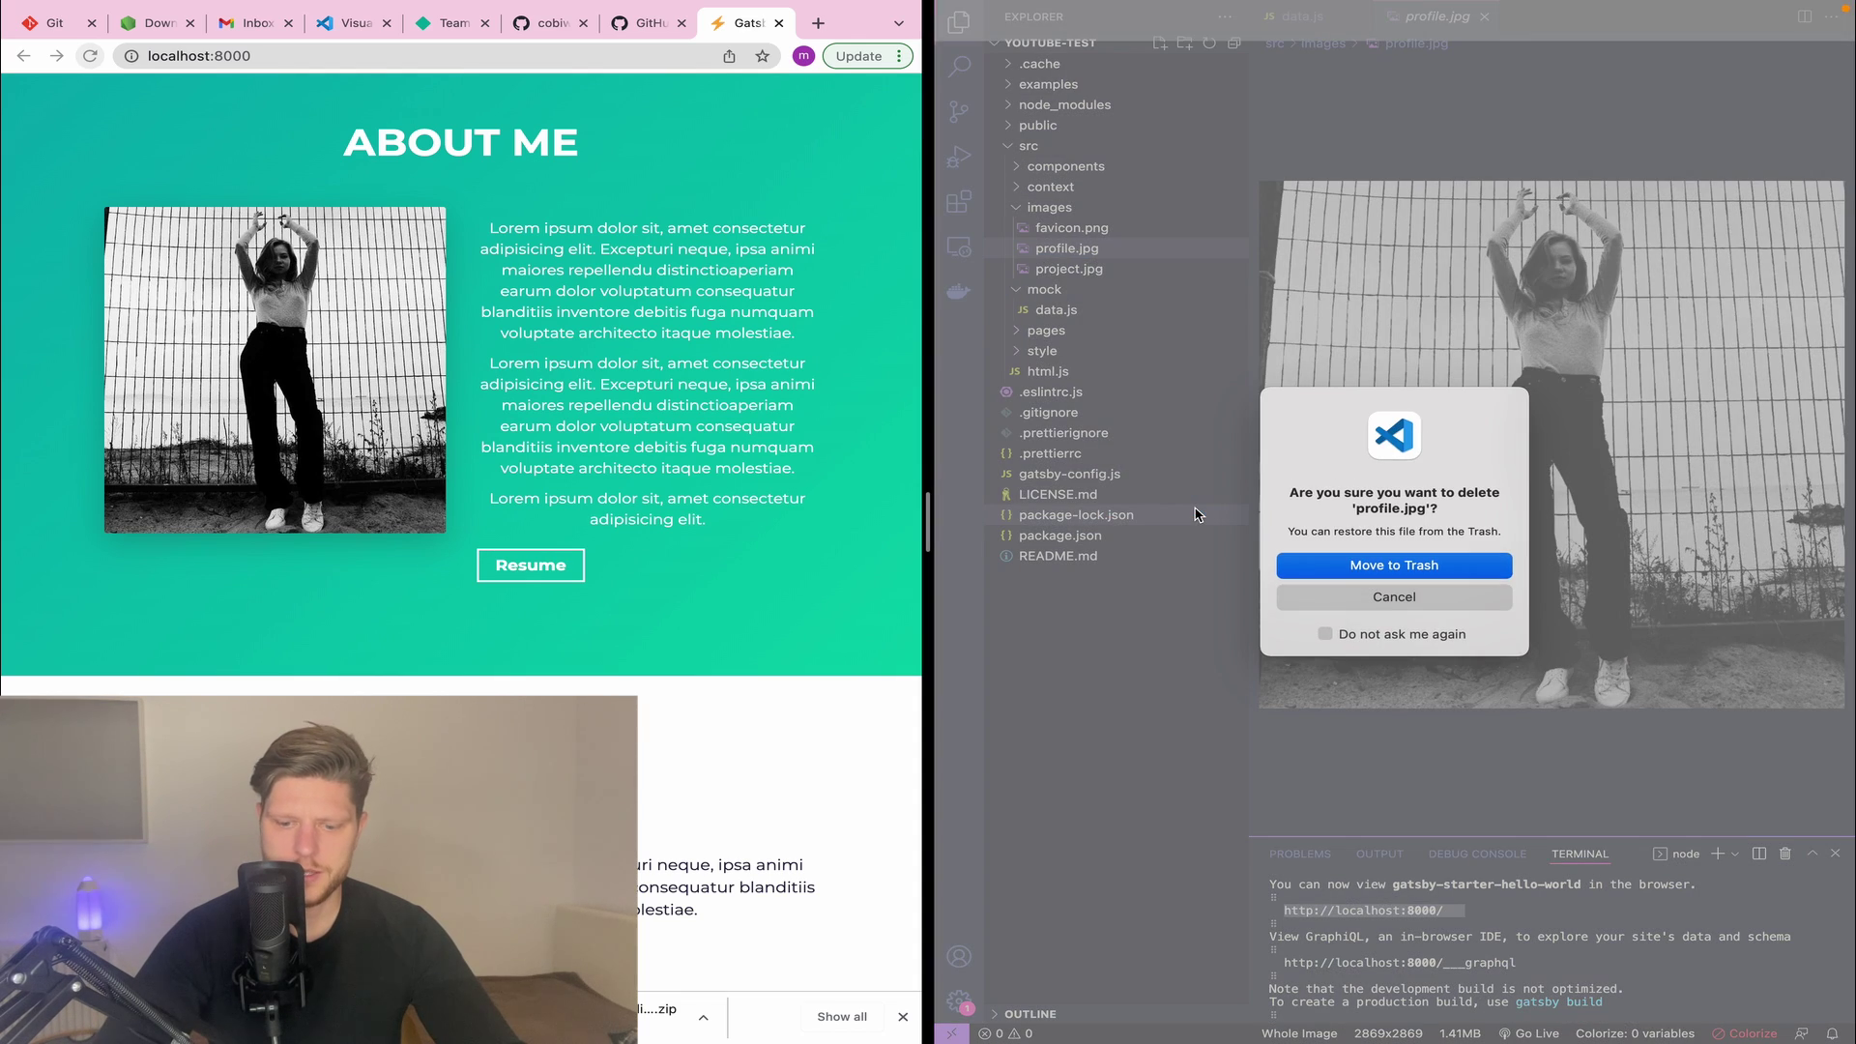
pyautogui.press('Return')
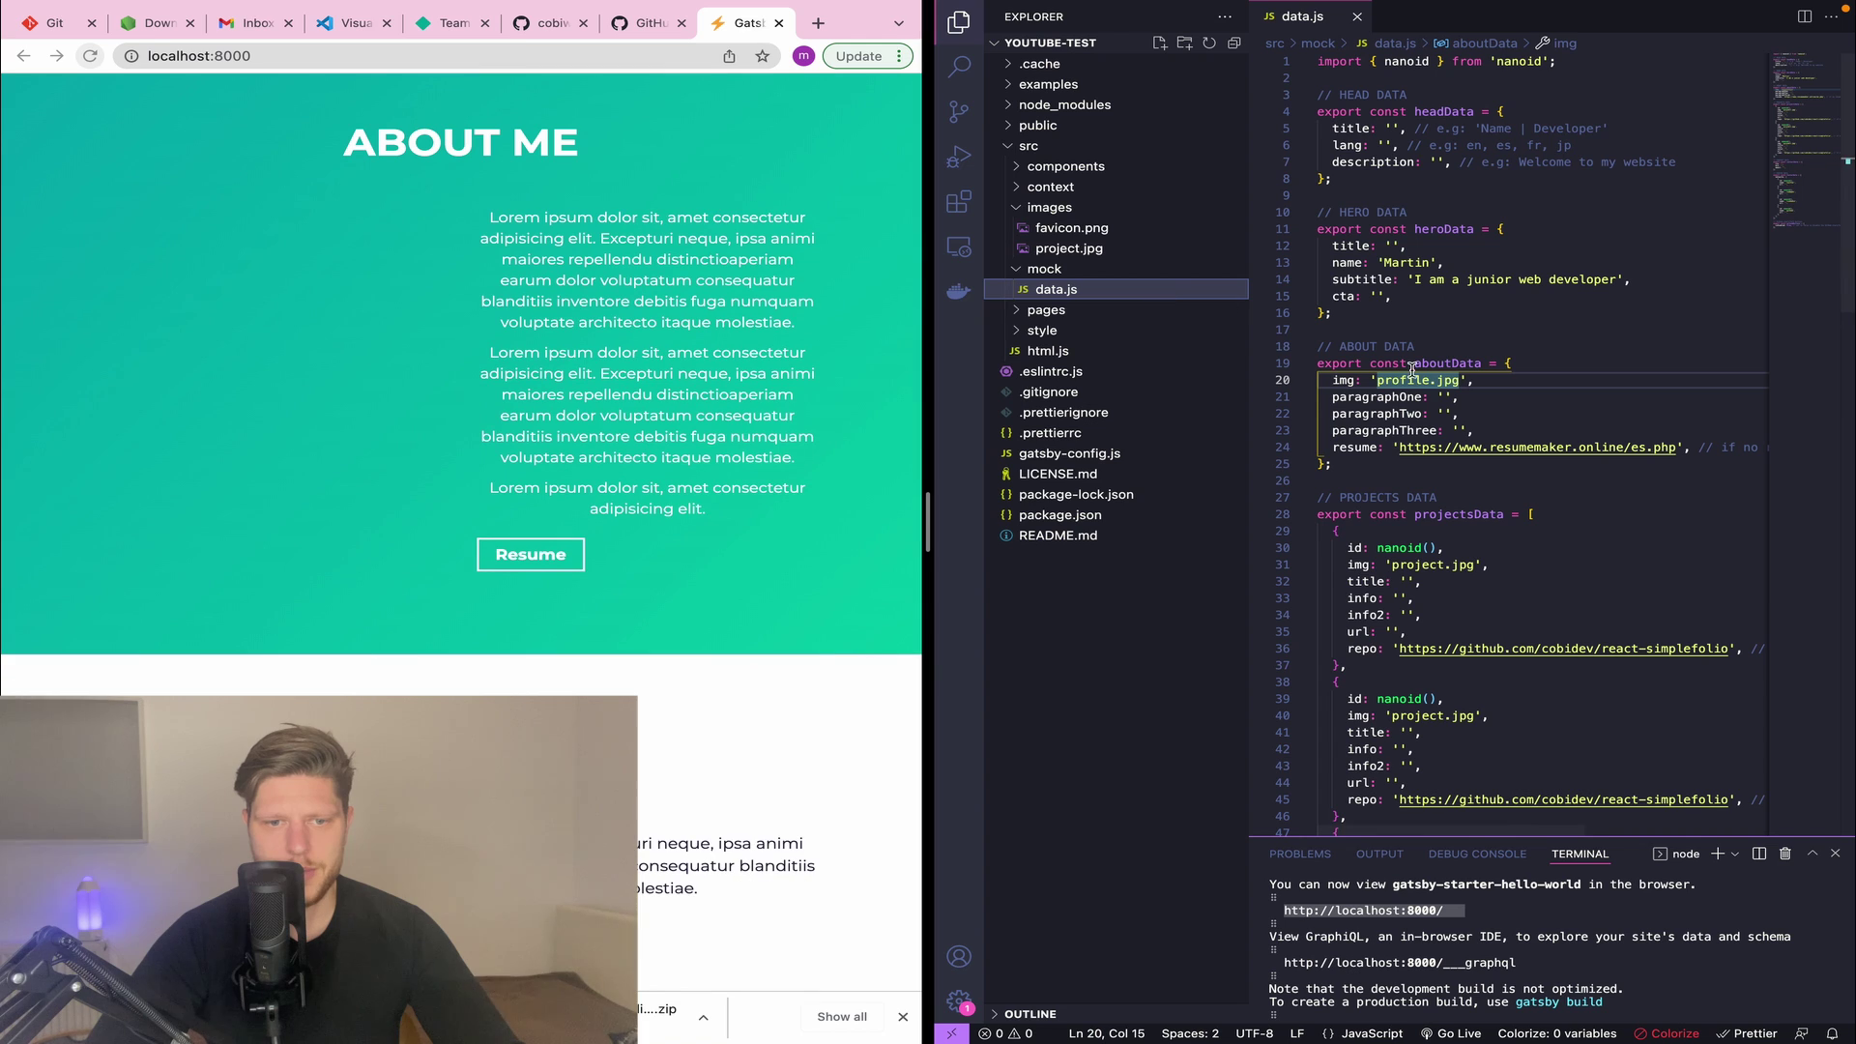
# - Add the dog-in-ghost-costume profile.jpg from downloads to src/images
pyautogui.click(1456, 398)
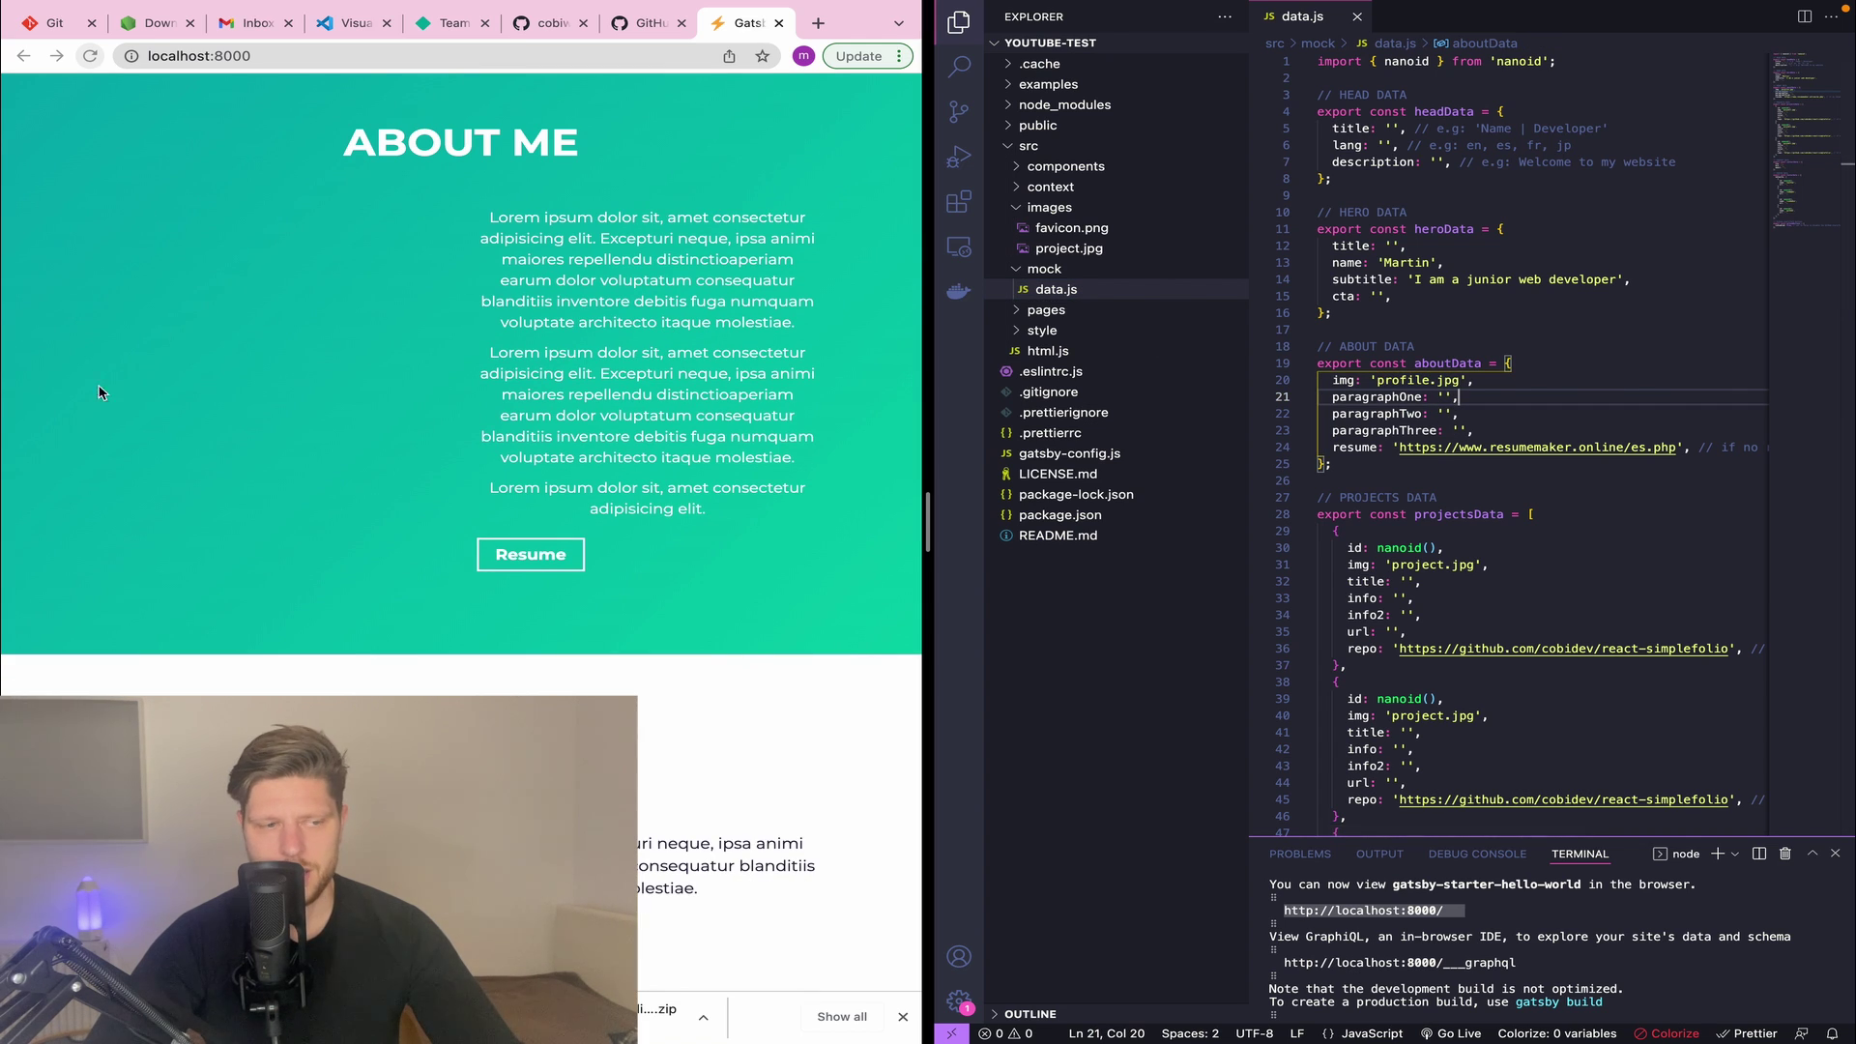
pyautogui.doubleClick(1397, 381)
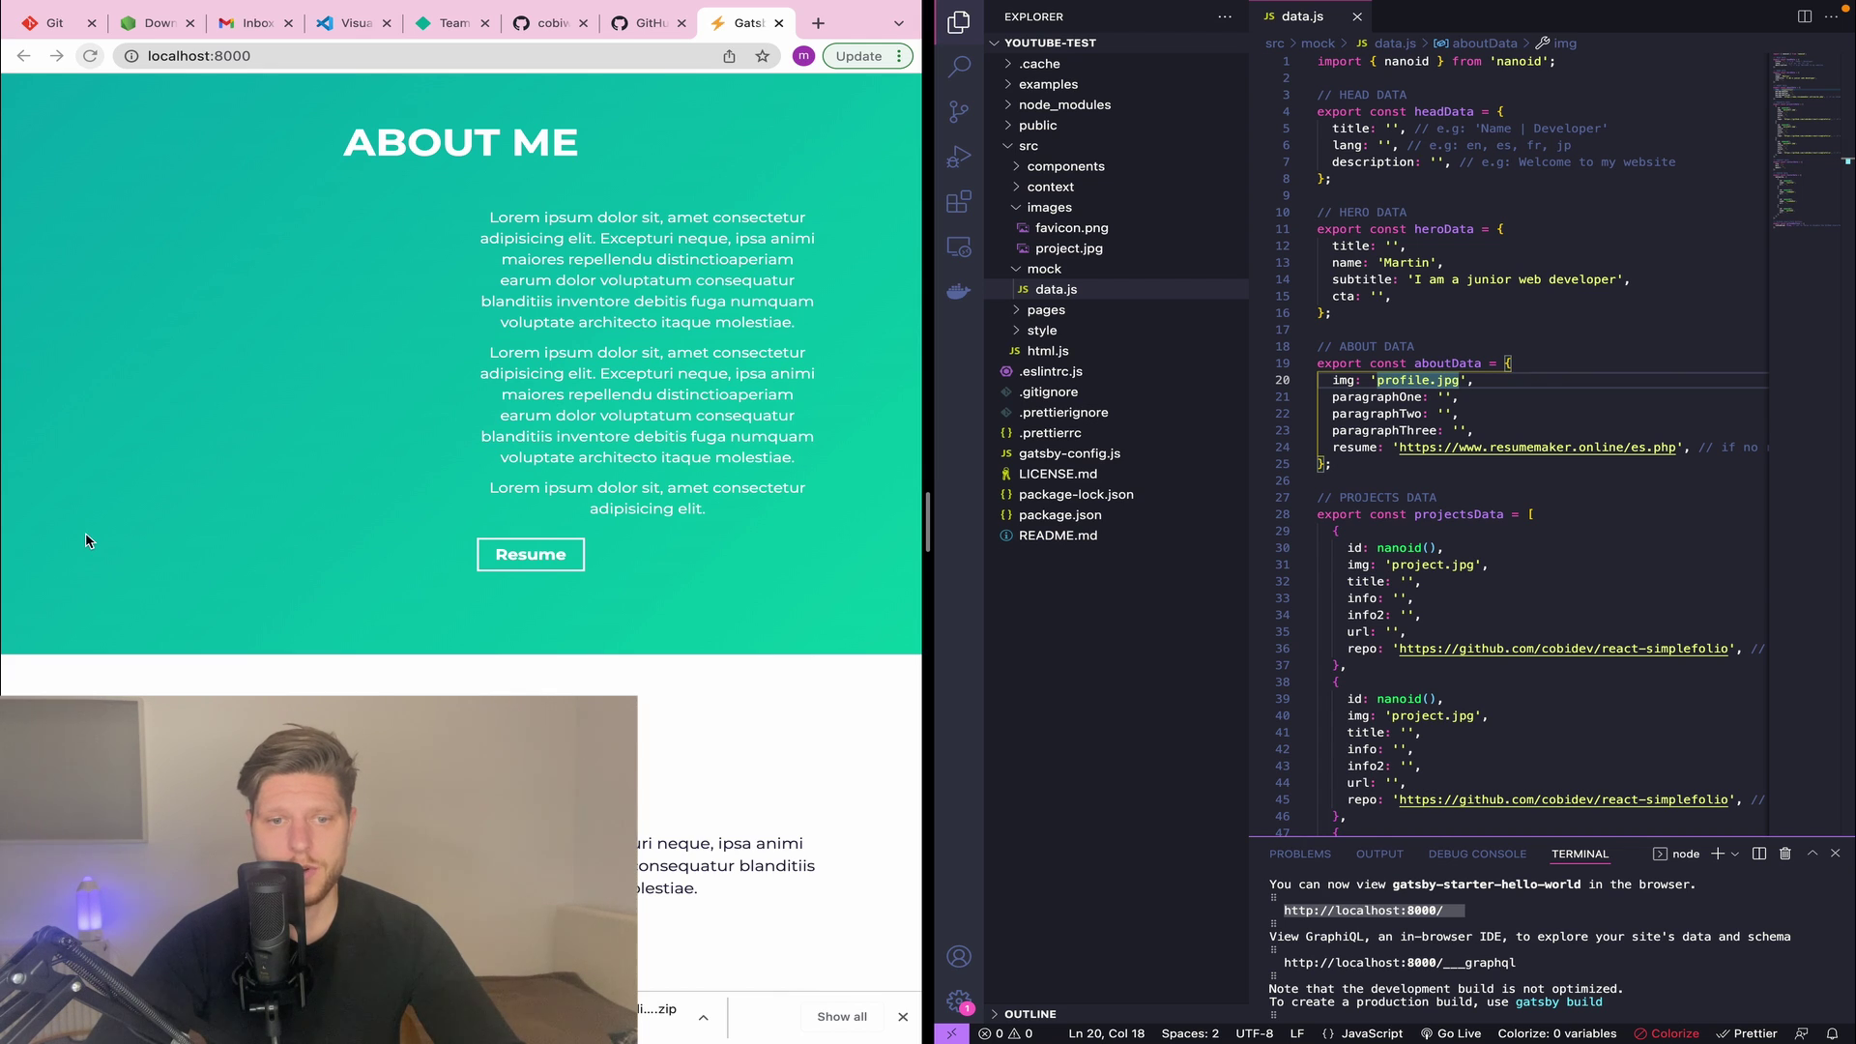
pyautogui.moveTo(85, 541); pyautogui.dragTo(1102, 228)
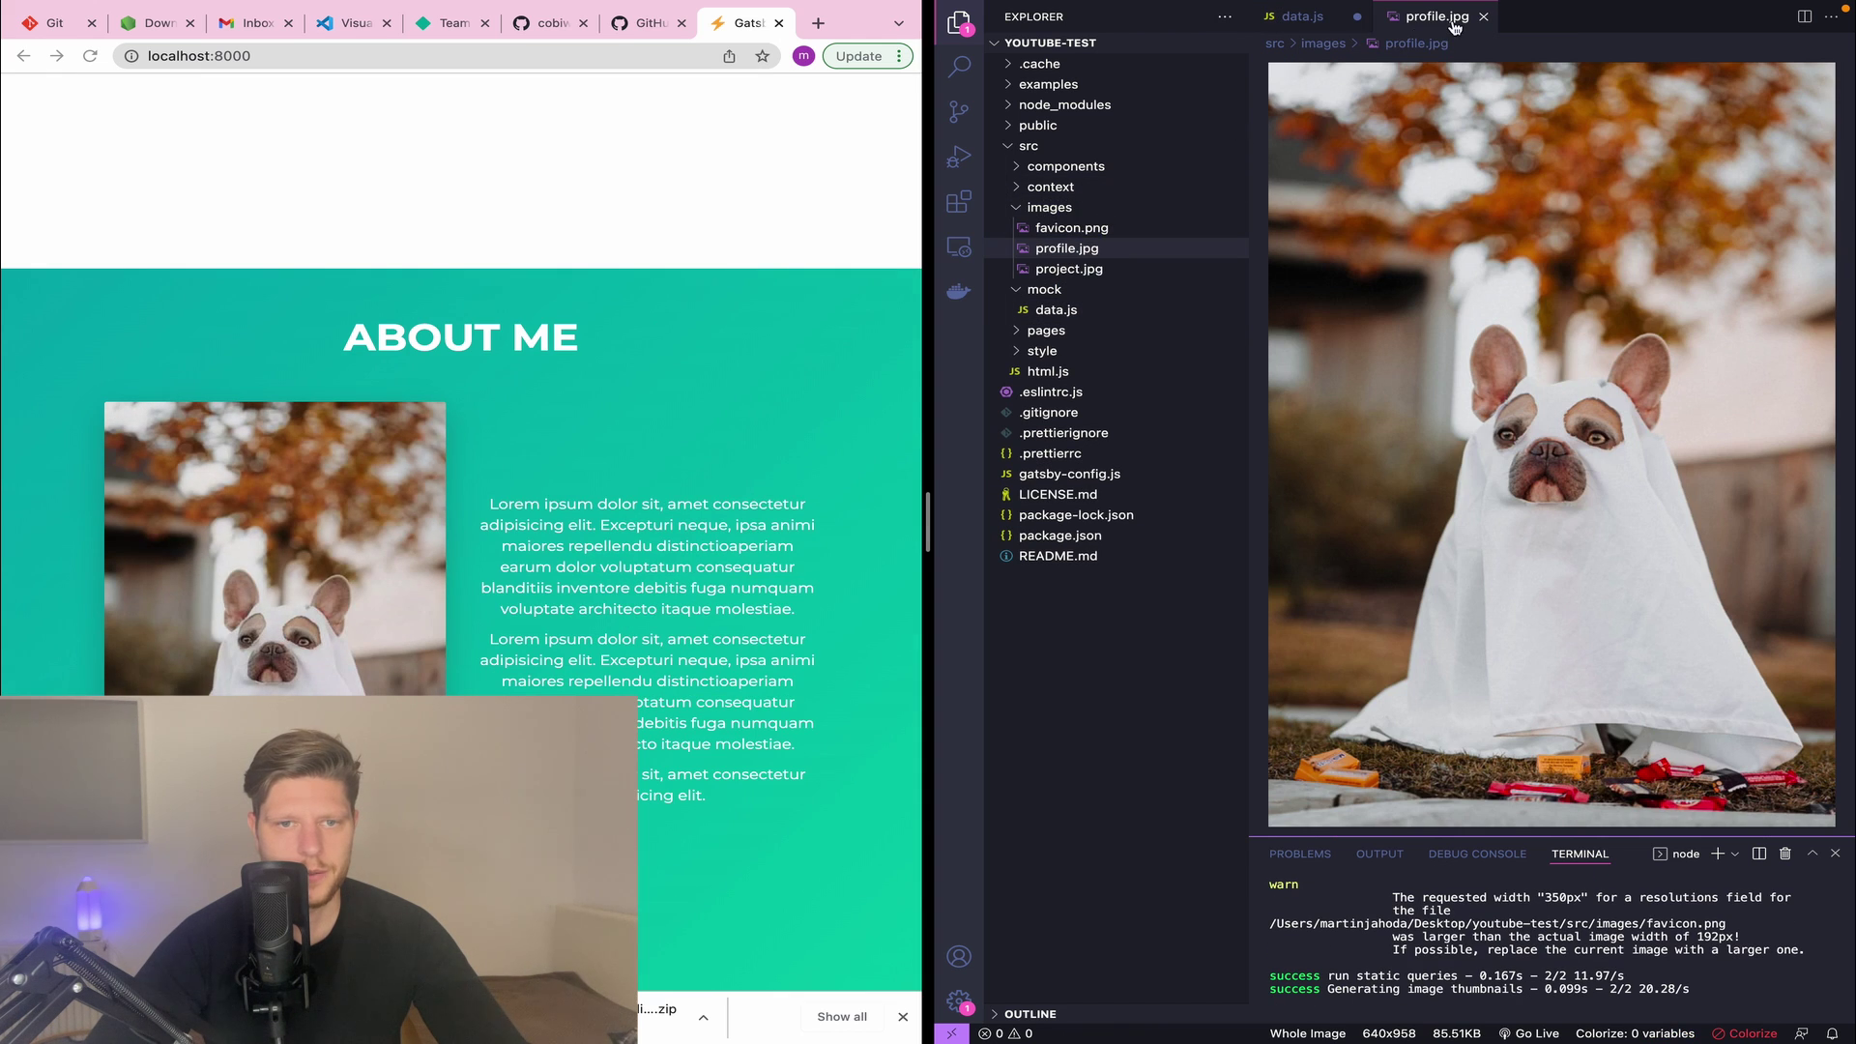
# - Write the About paragraphs 'I am web developer' and 'I know html, css and javascript'
pyautogui.click(1482, 17)
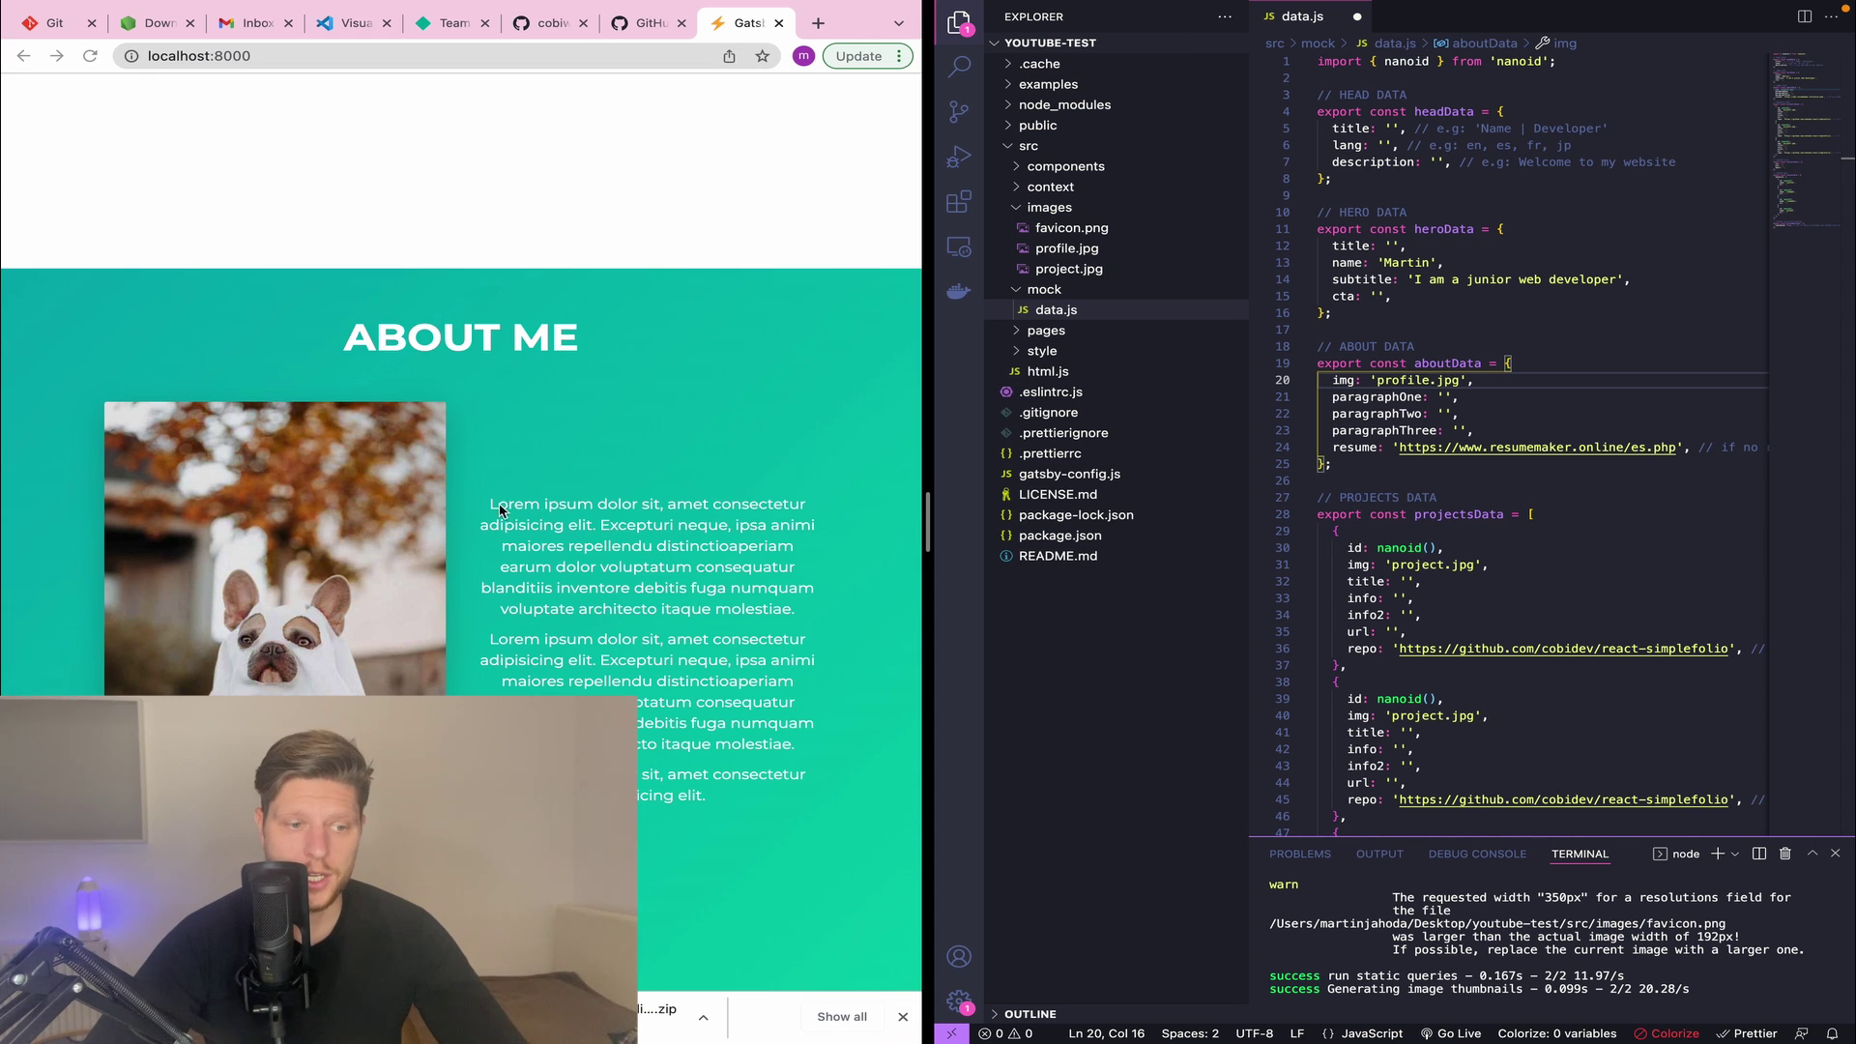
pyautogui.click(1444, 398)
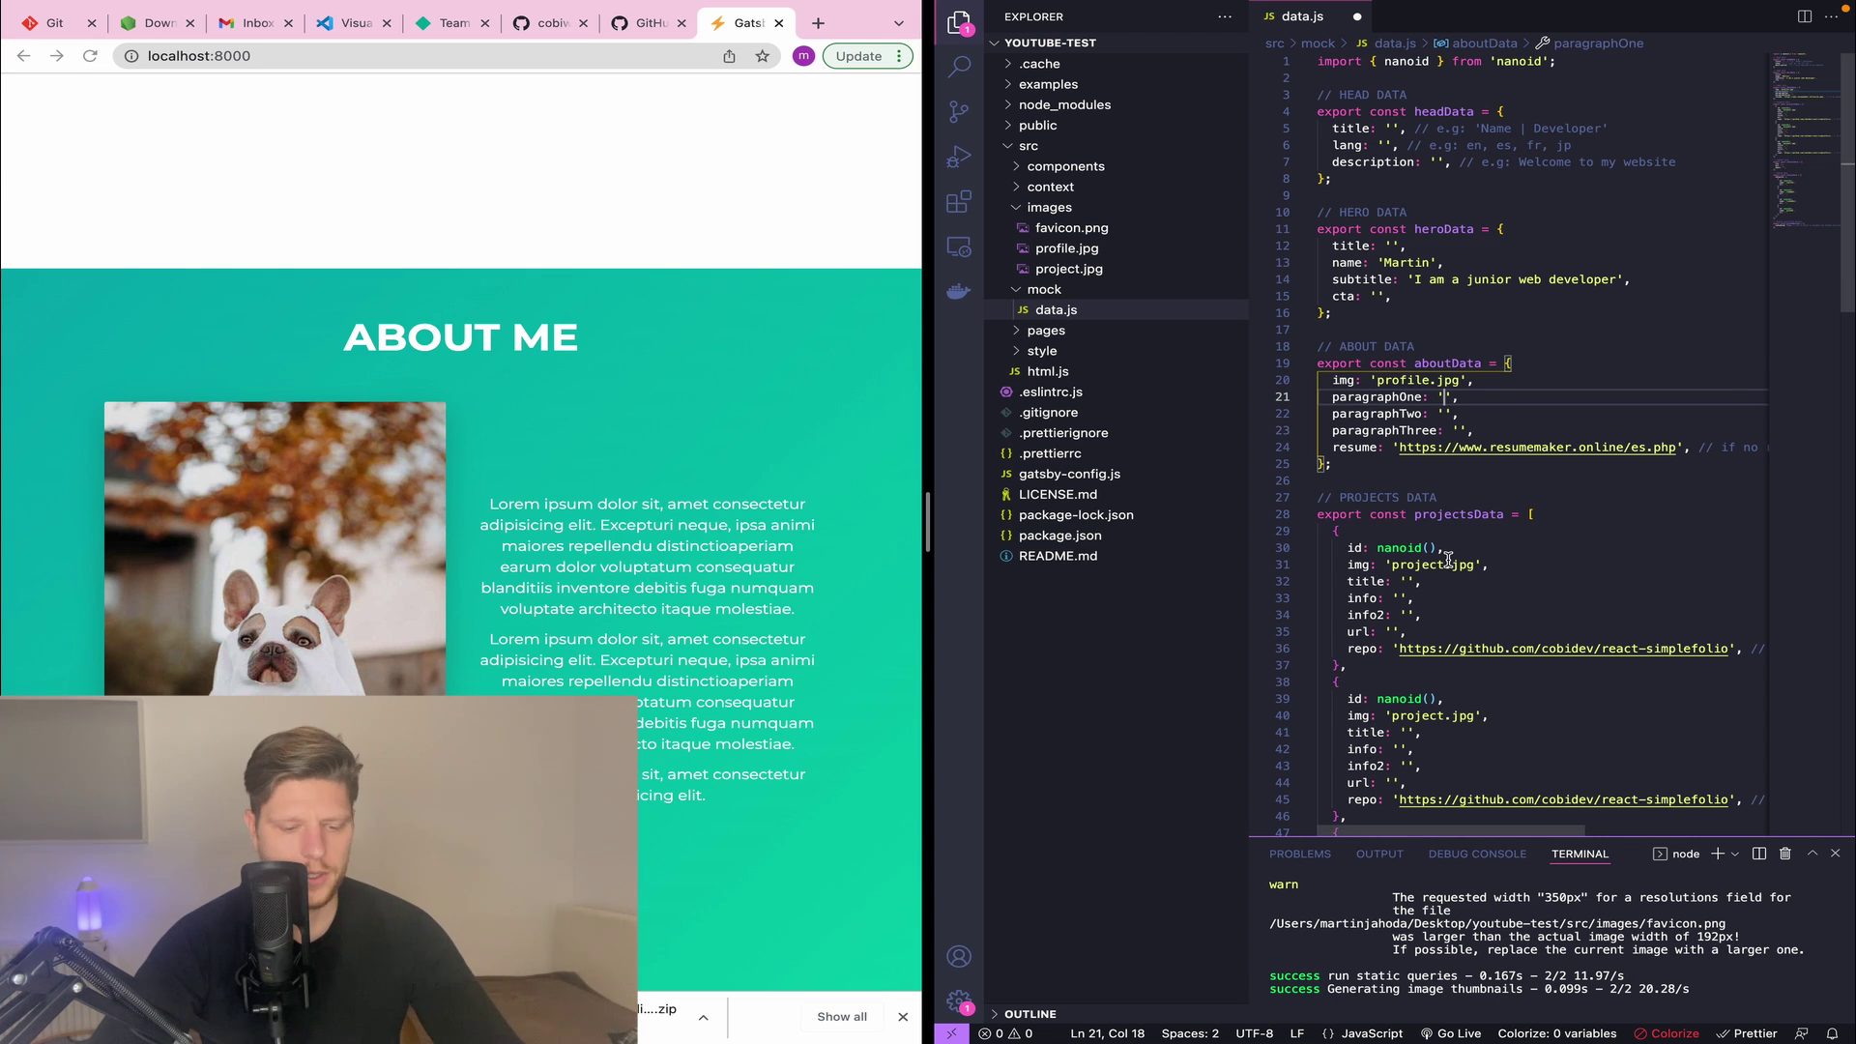
pyautogui.write('I am web developer')
pyautogui.click(1446, 413)
pyautogui.write('I know html')
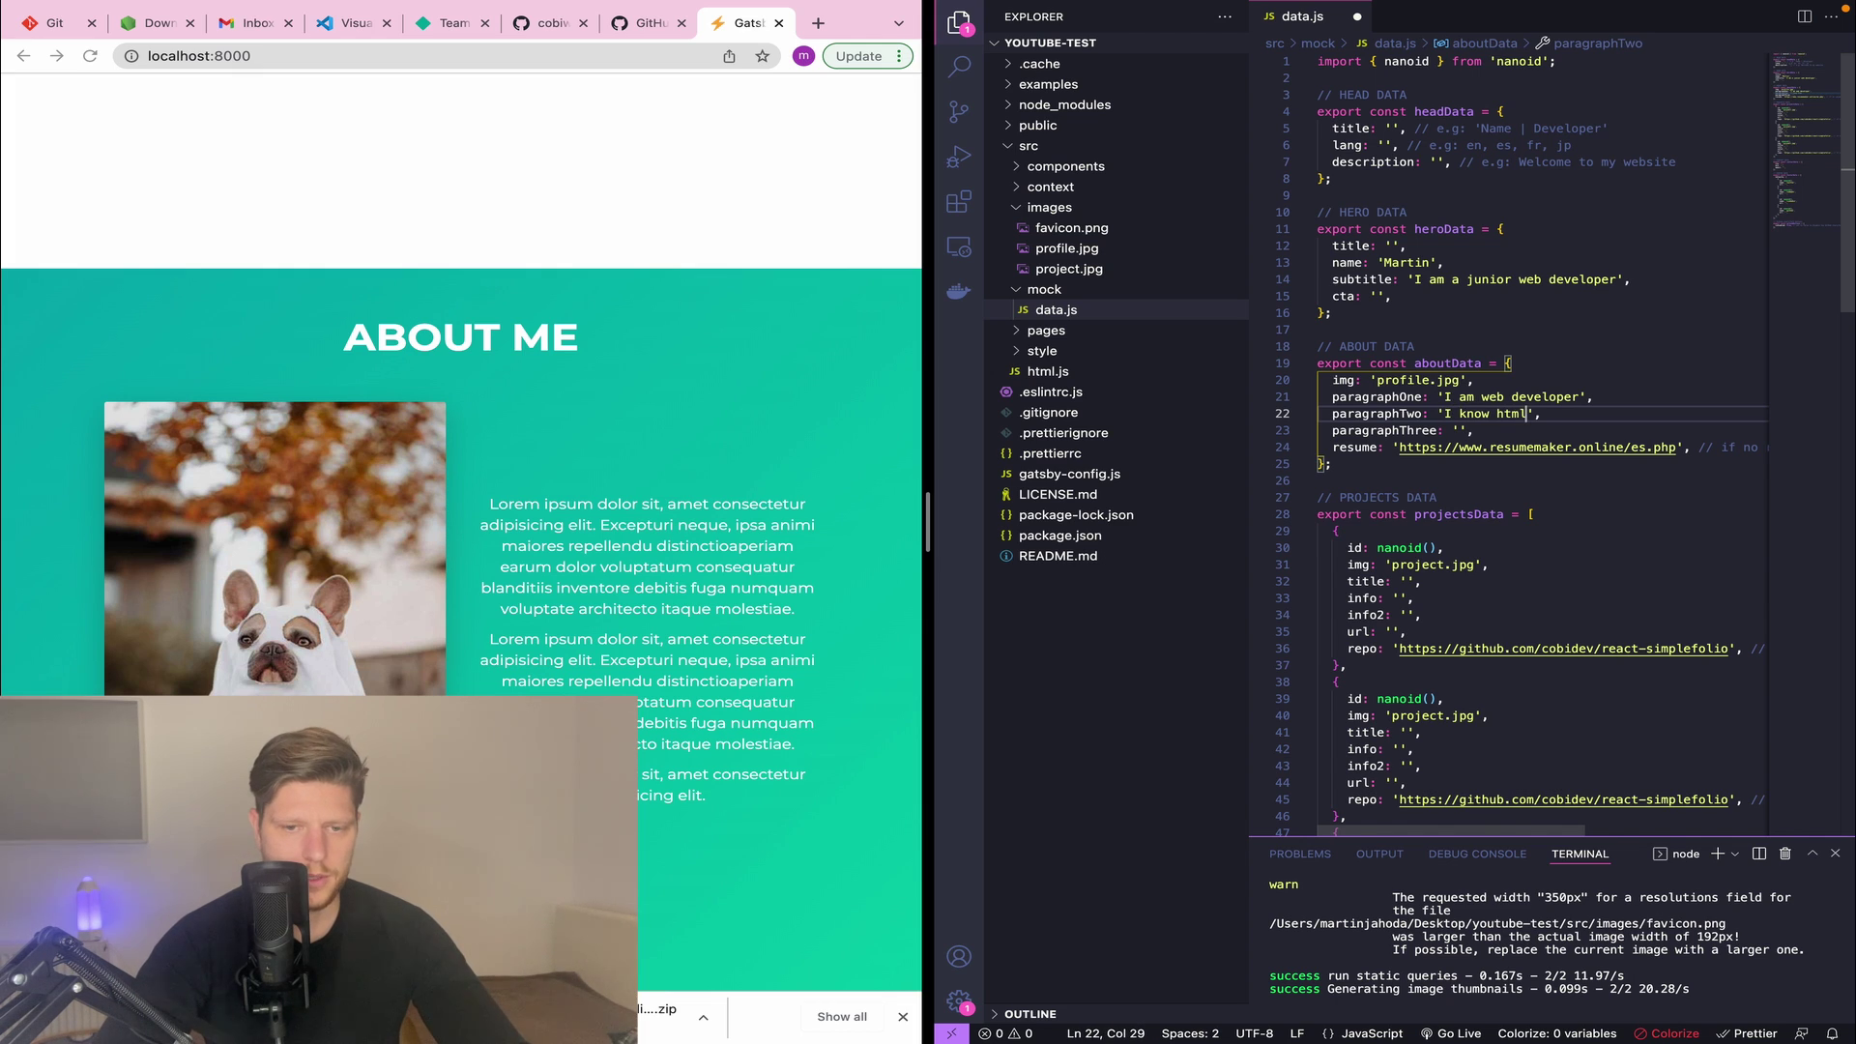
pyautogui.write(', css and javascript')
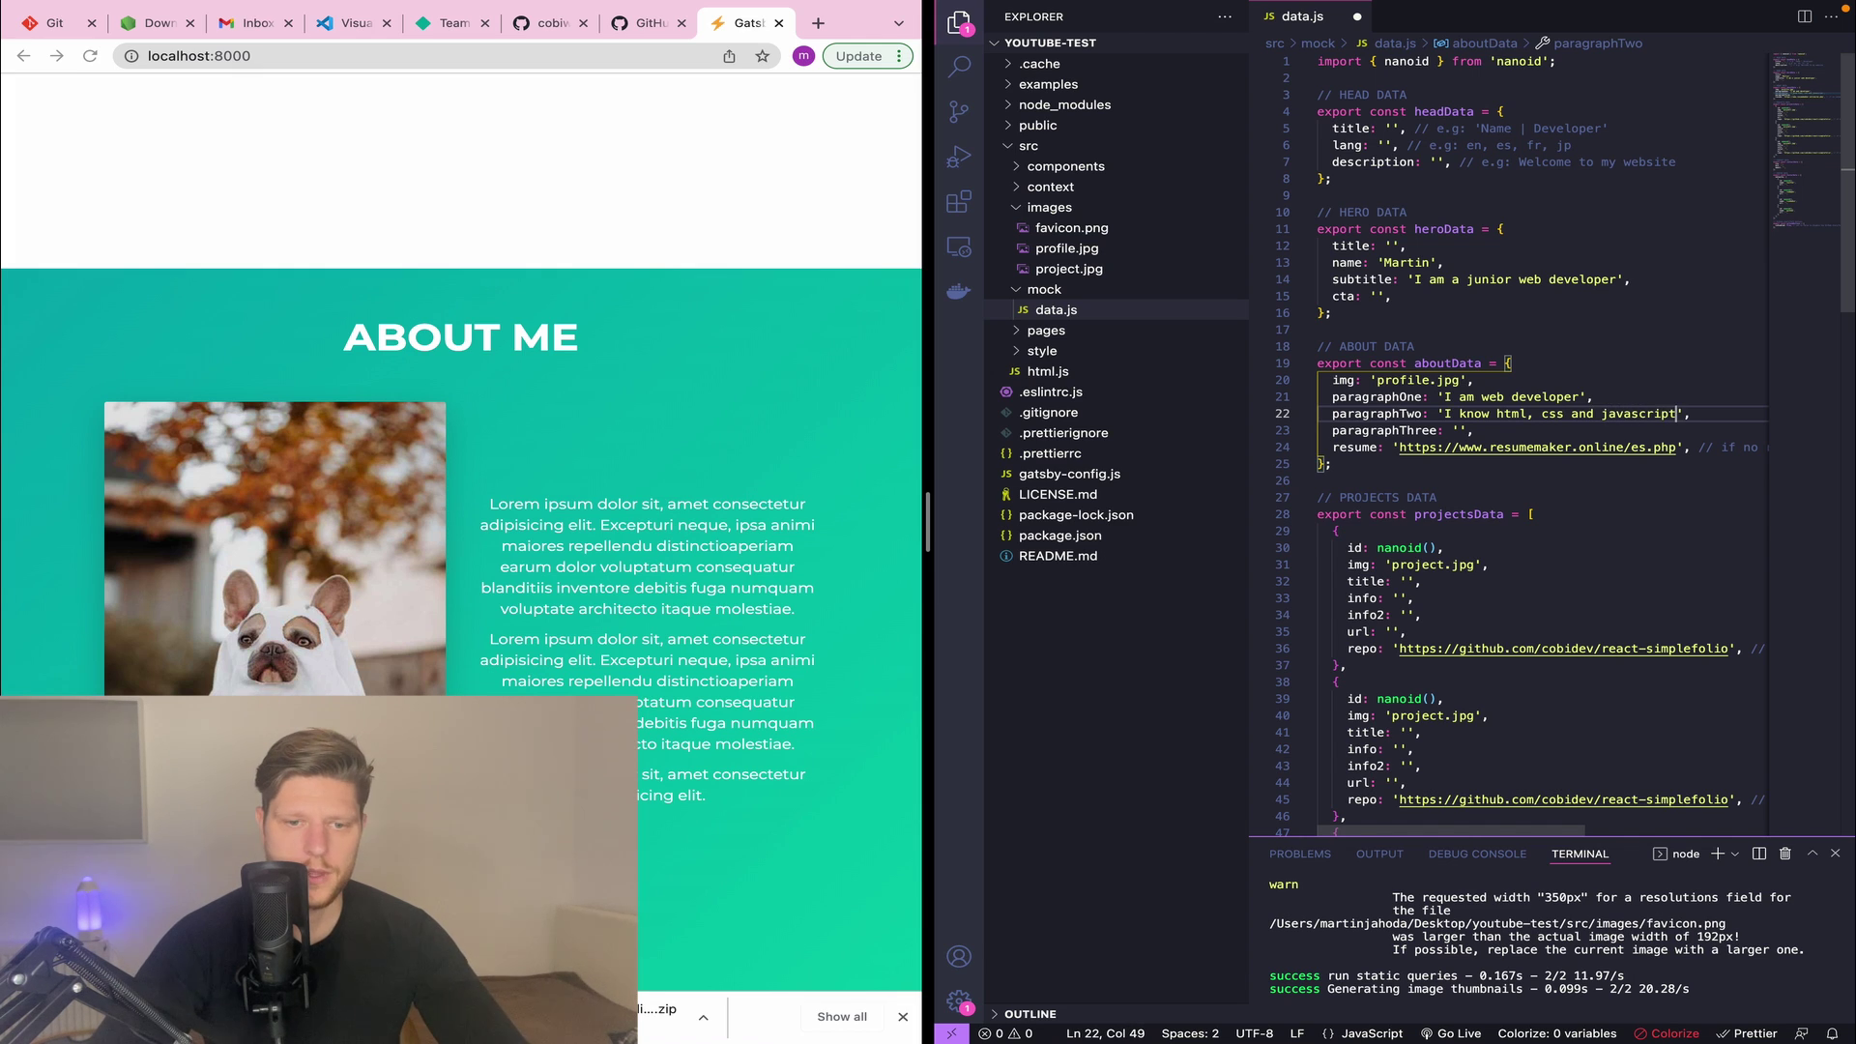
# - Set the third paragraph to 'See my resume', check the resume link, and save data.js
pyautogui.click(1465, 430)
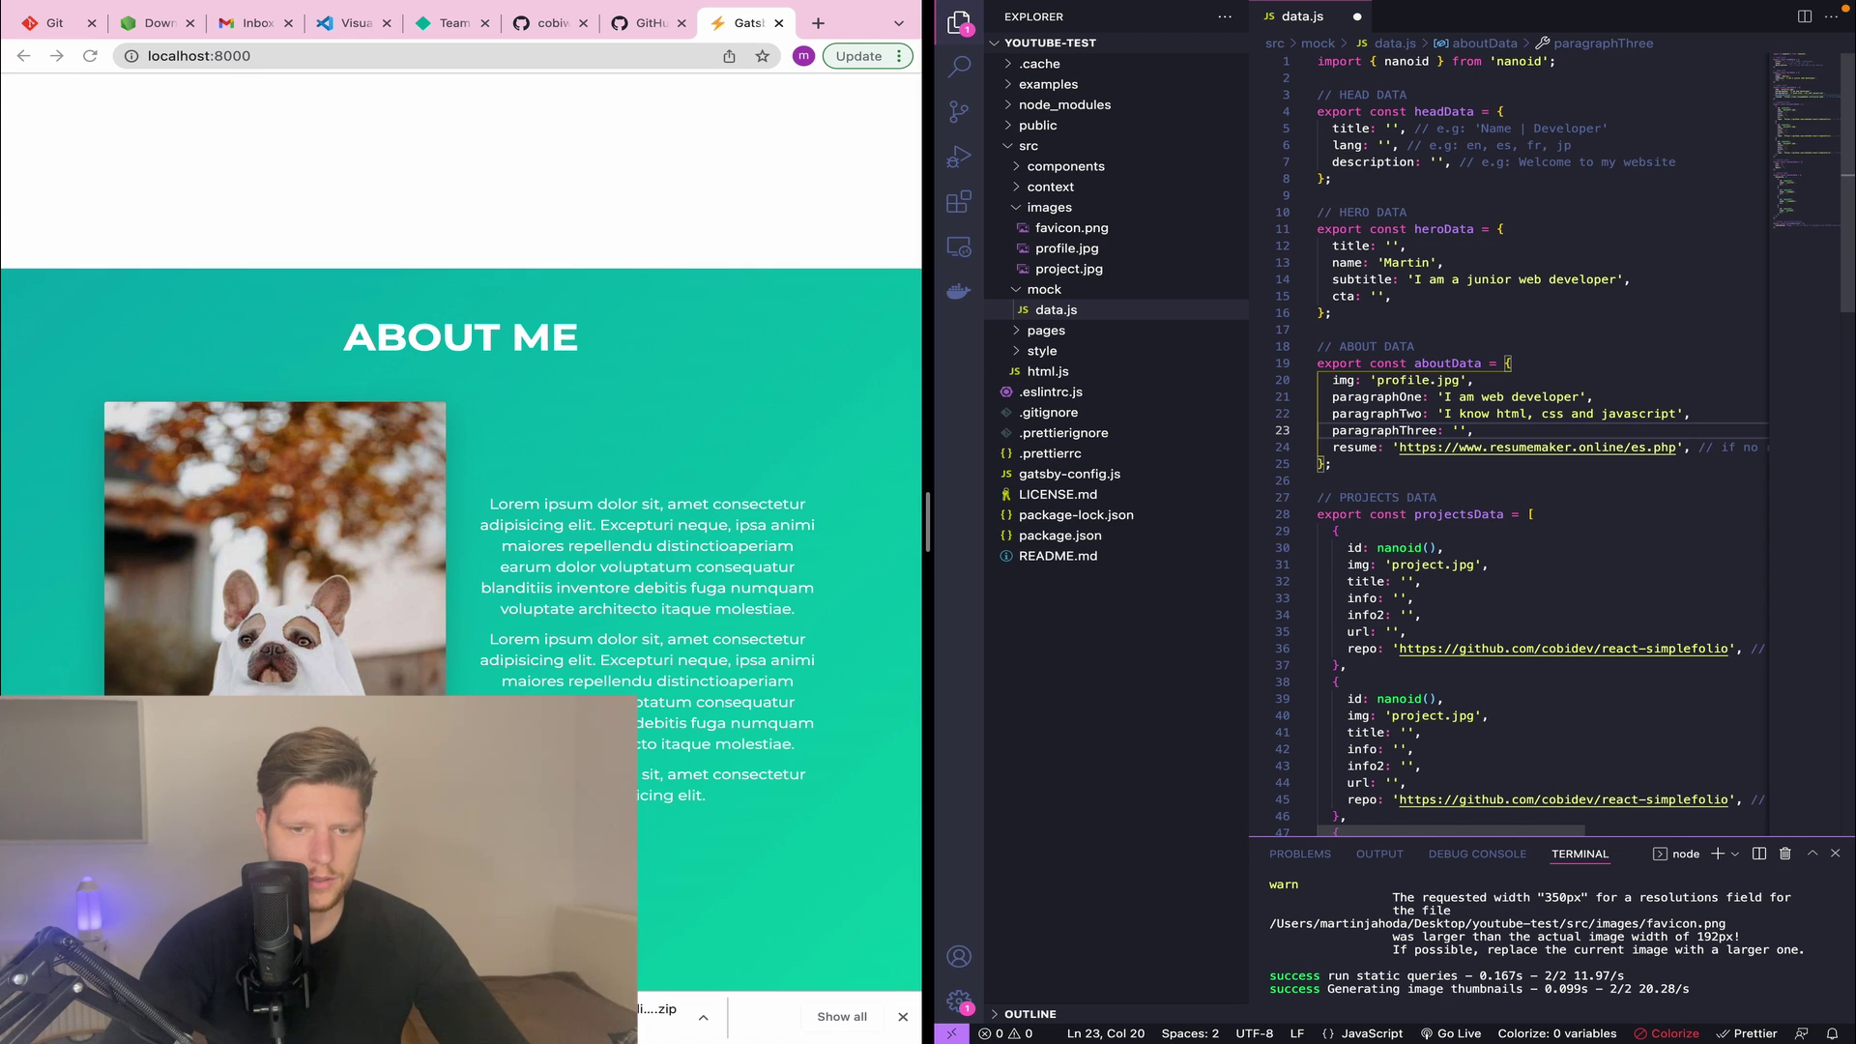
pyautogui.write('F')
pyautogui.press('BackSpace')
pyautogui.write('See my re')
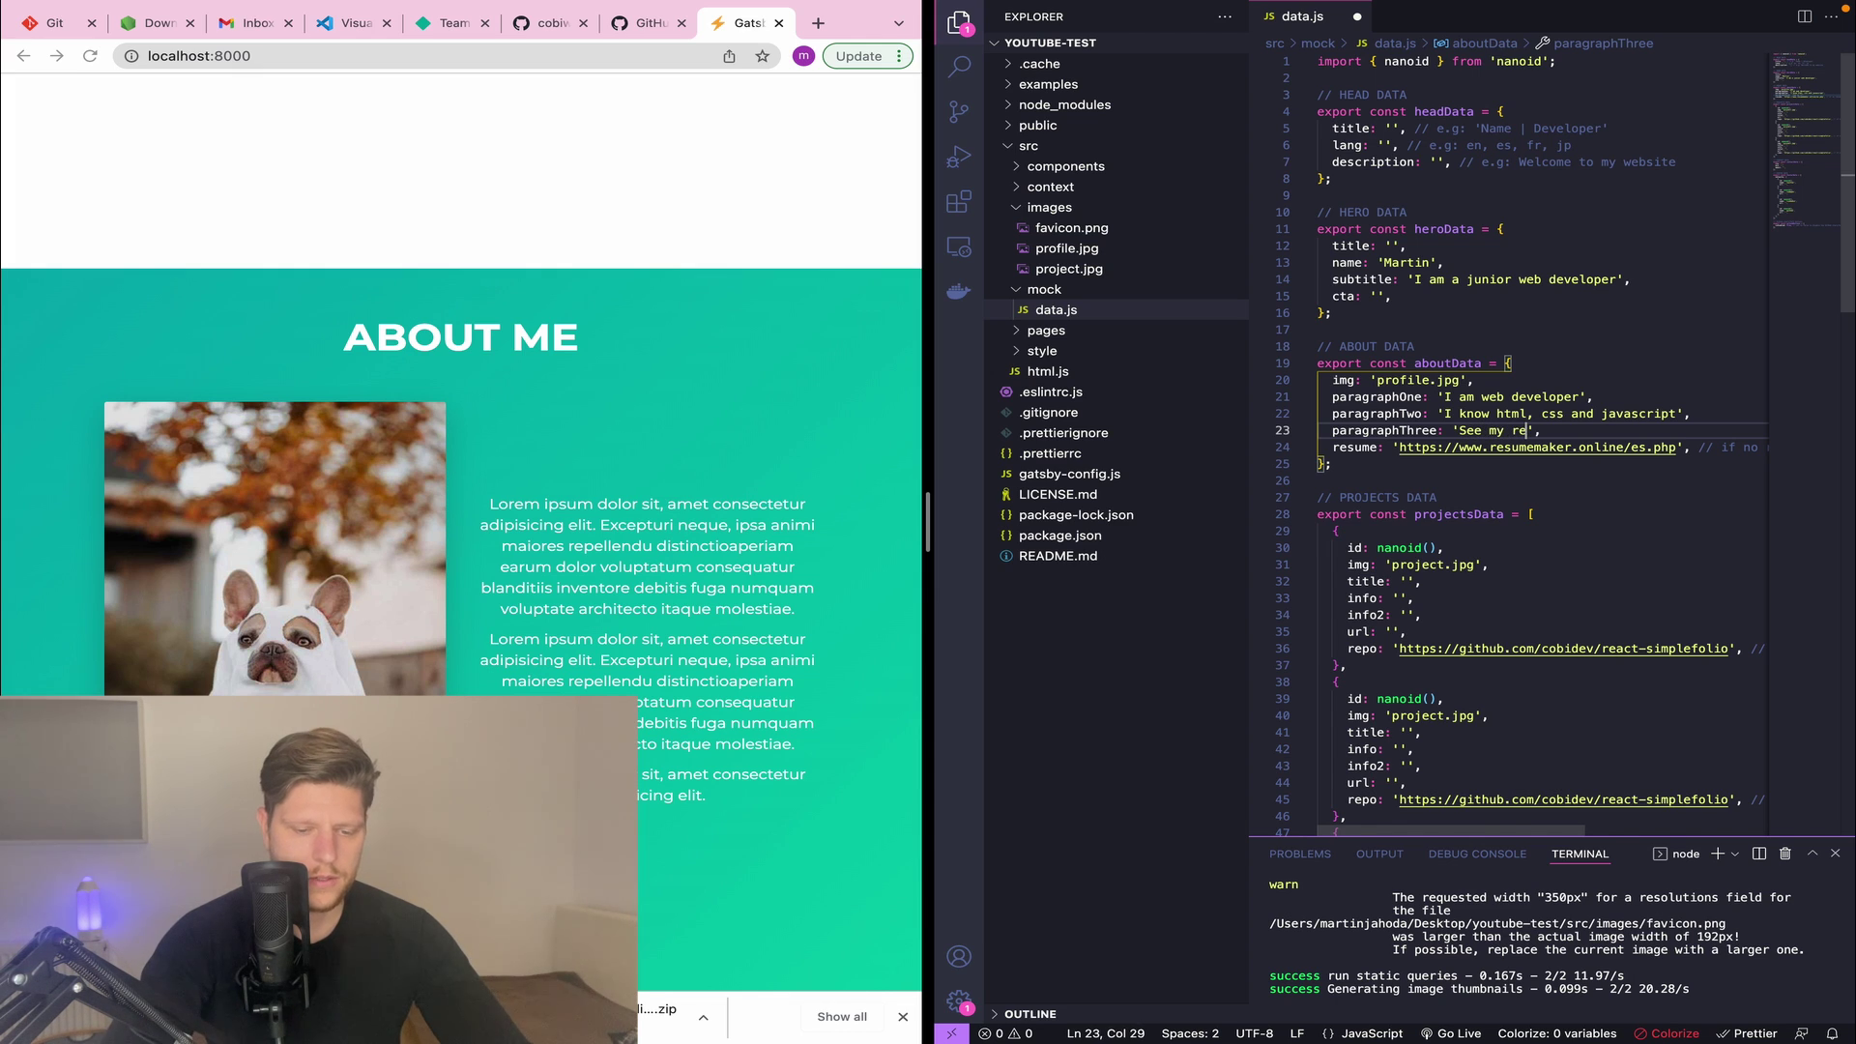
pyautogui.write('ume')
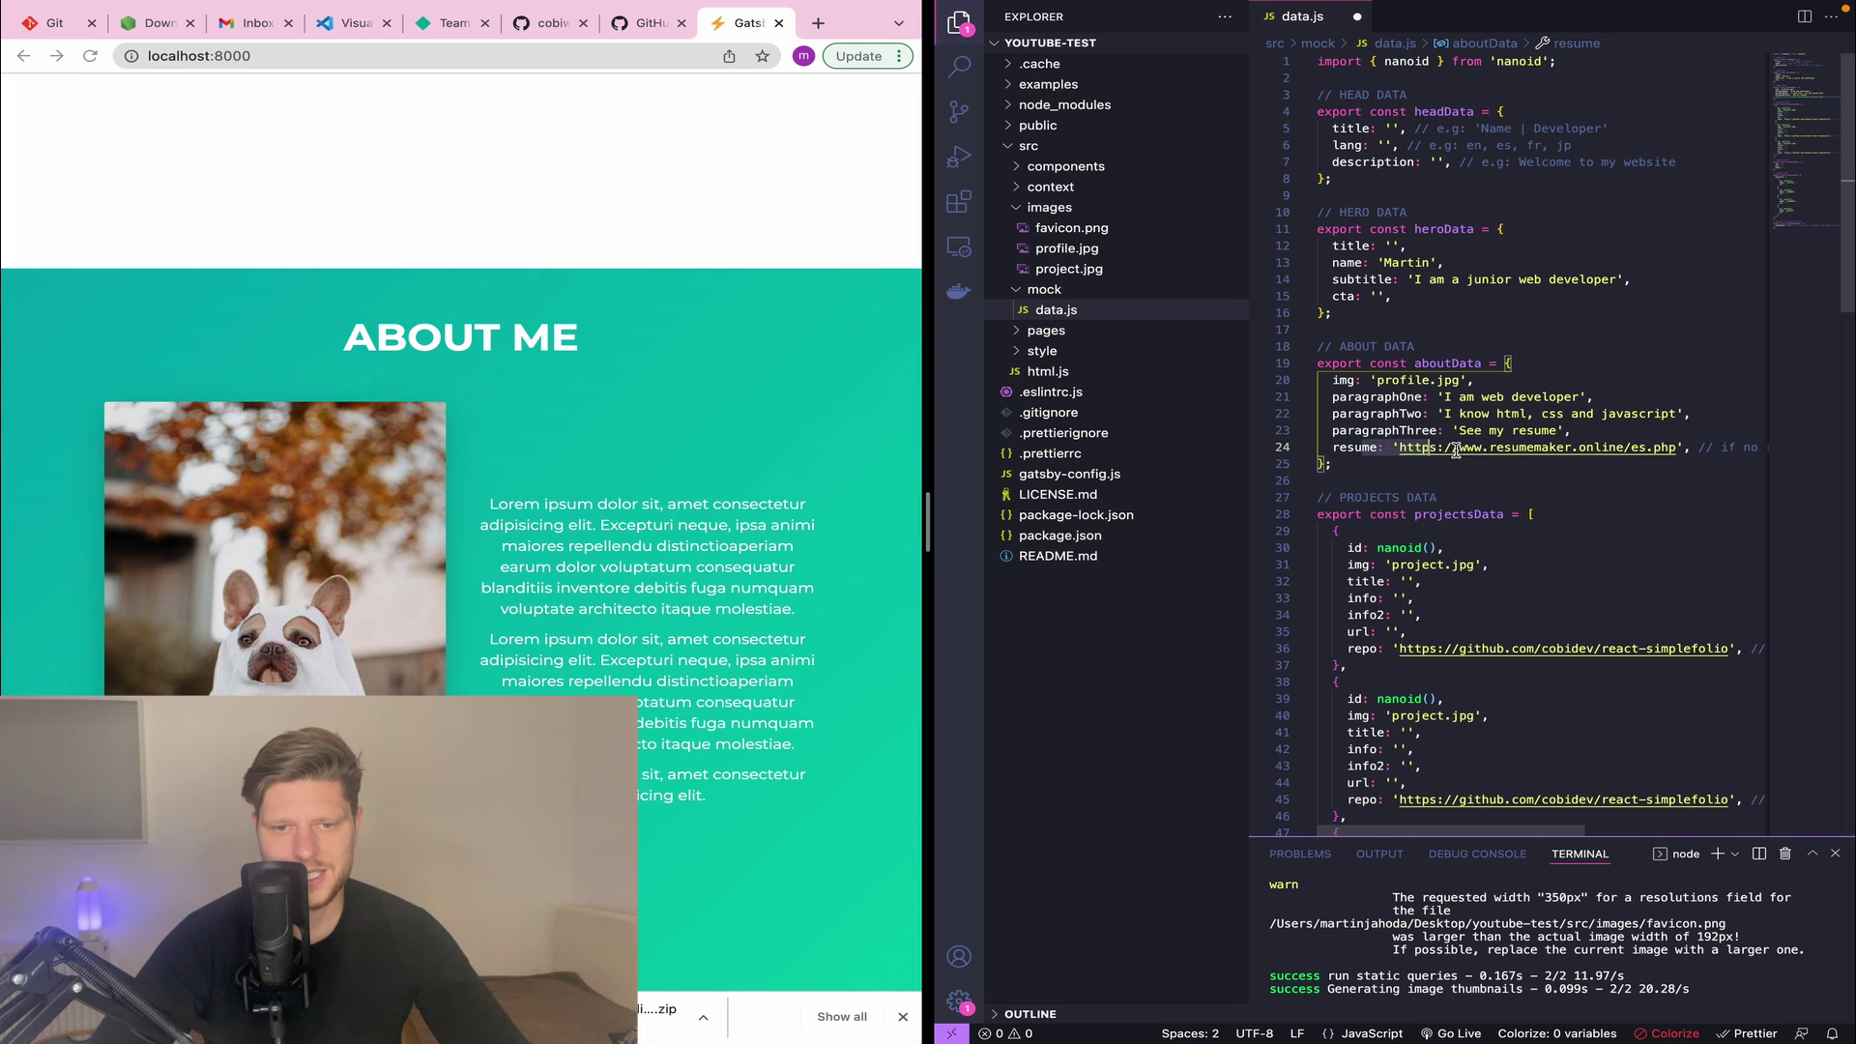
pyautogui.click(1369, 448)
pyautogui.click(1677, 459)
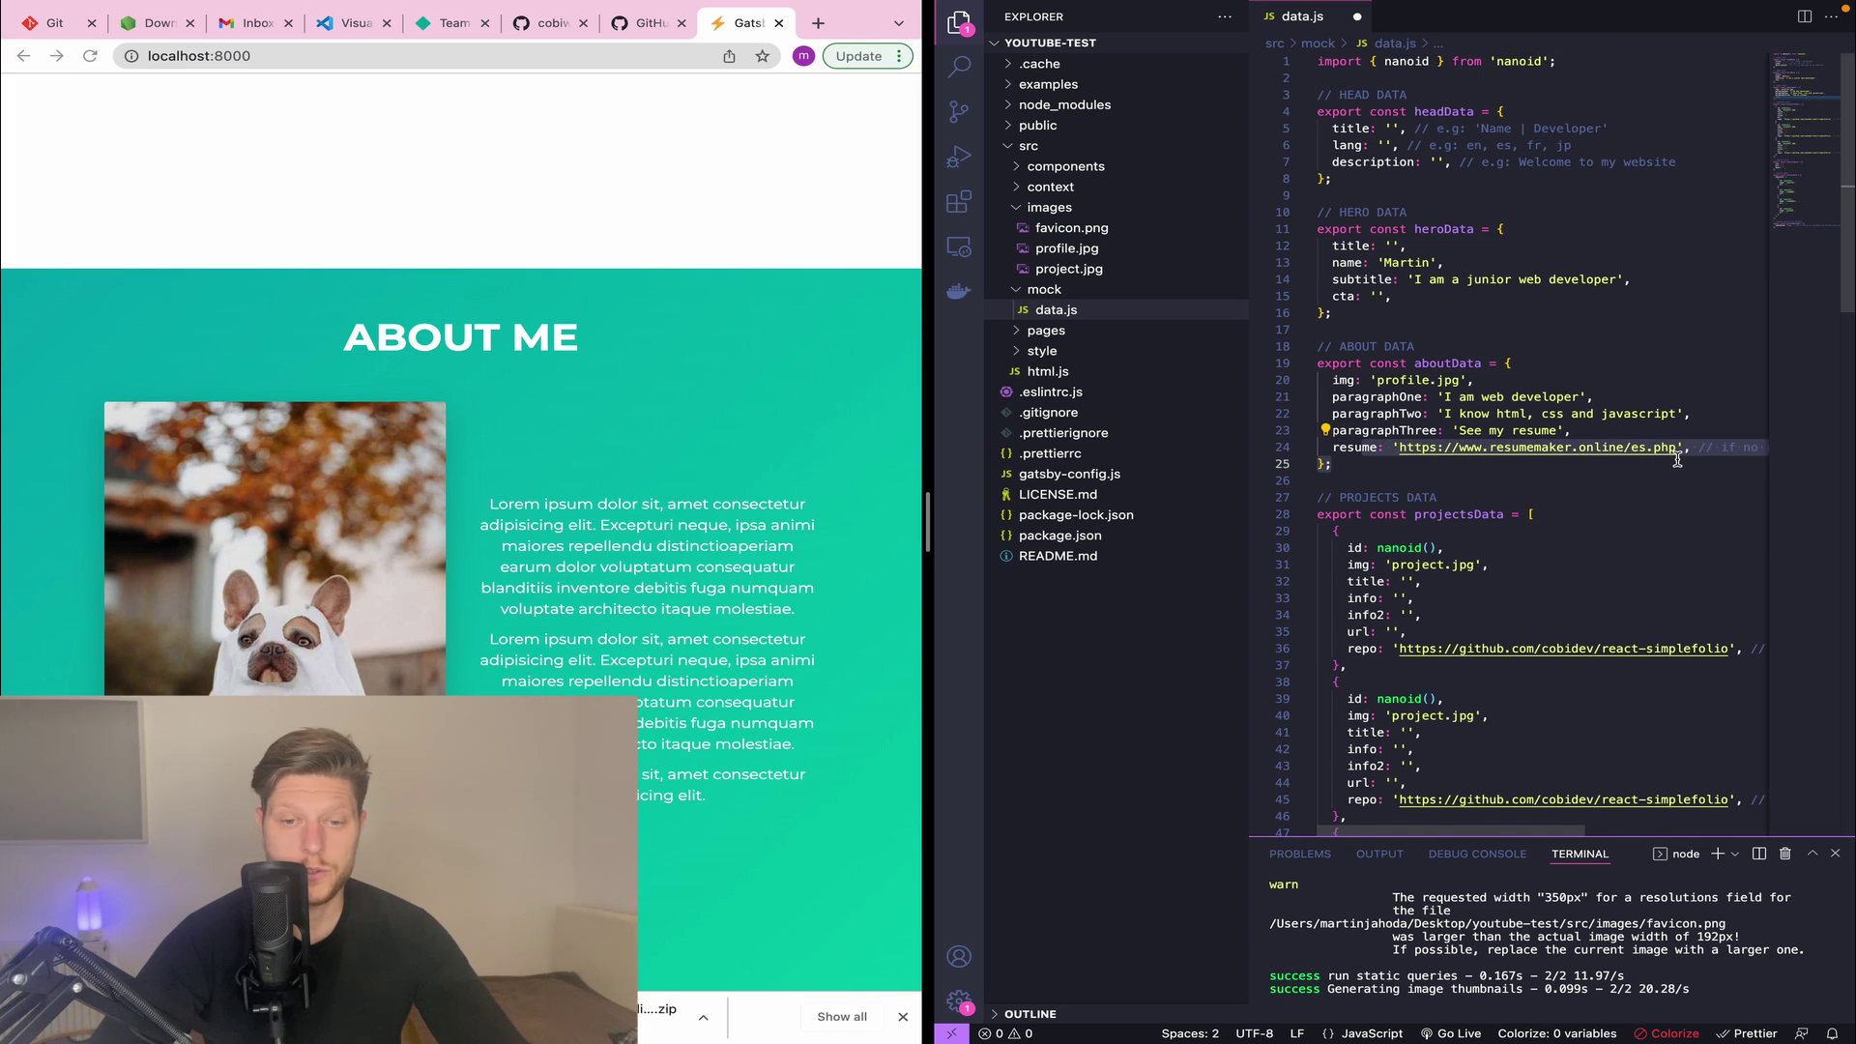
pyautogui.click(1491, 446)
pyautogui.click(1501, 413)
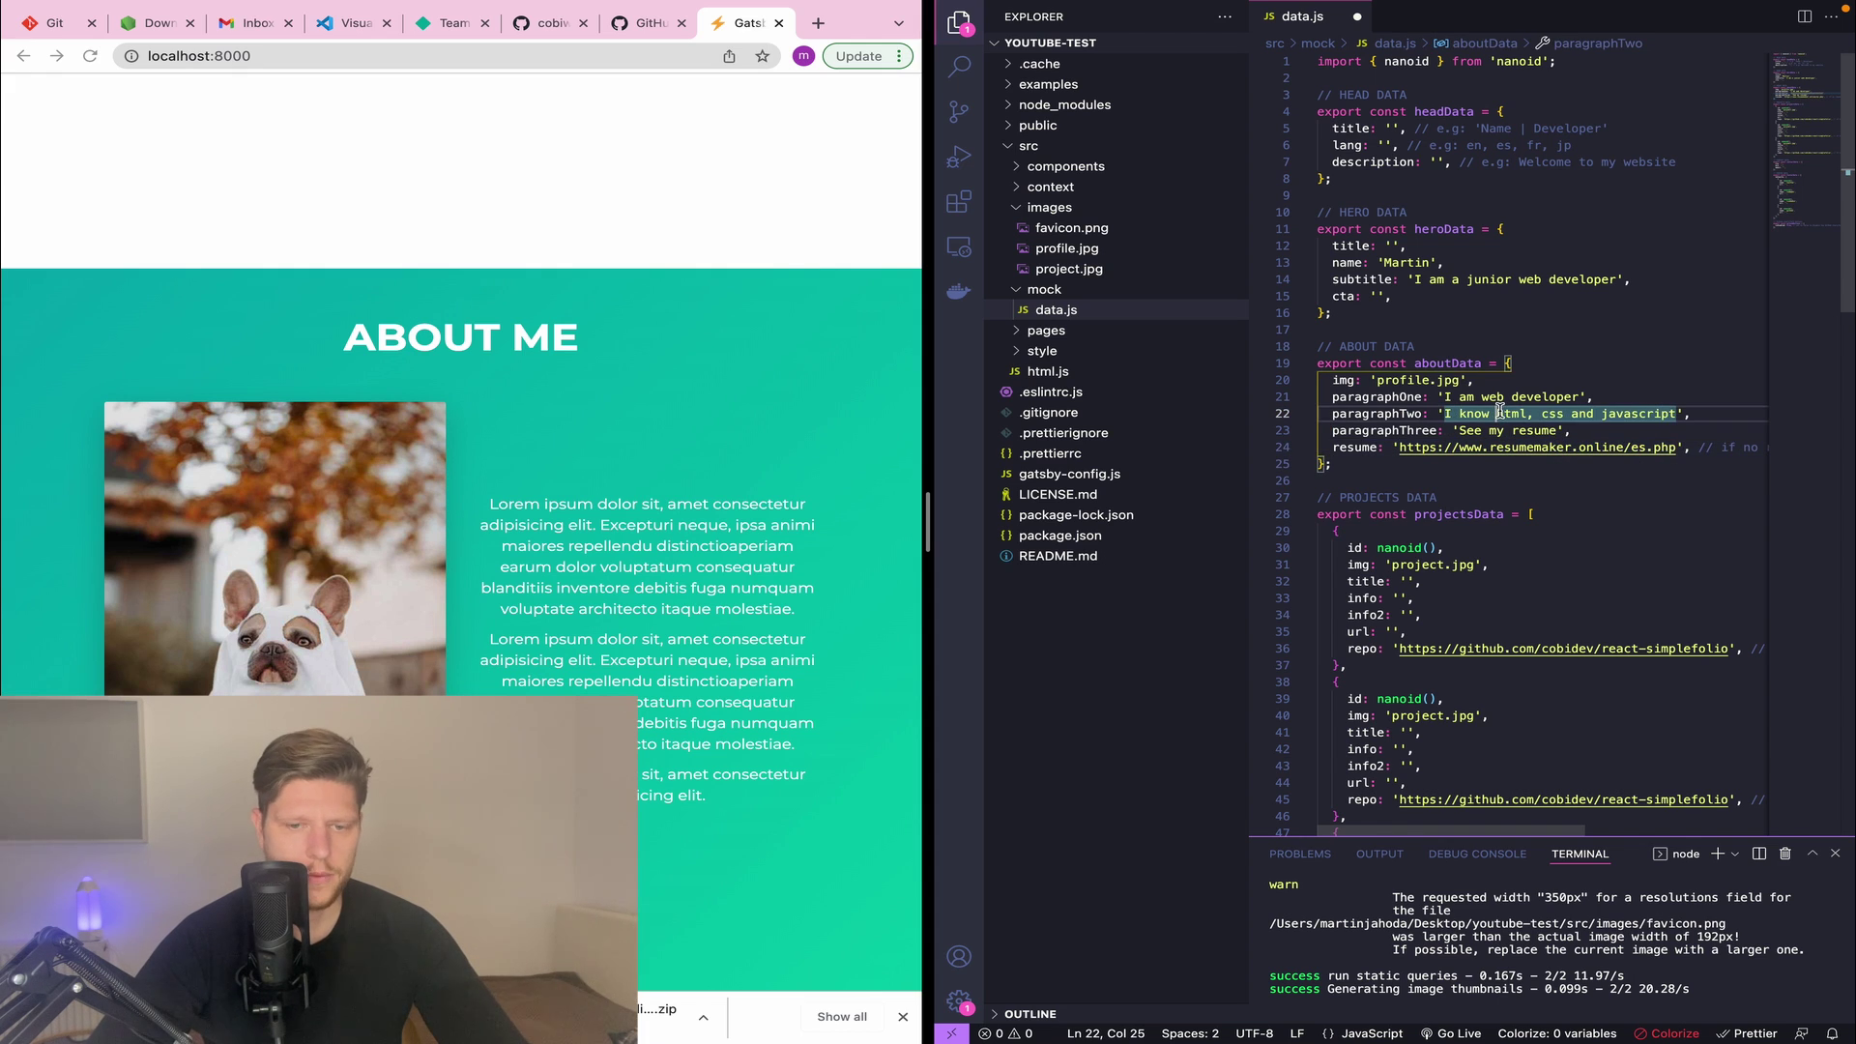
pyautogui.hotkey('ctrl', 's')
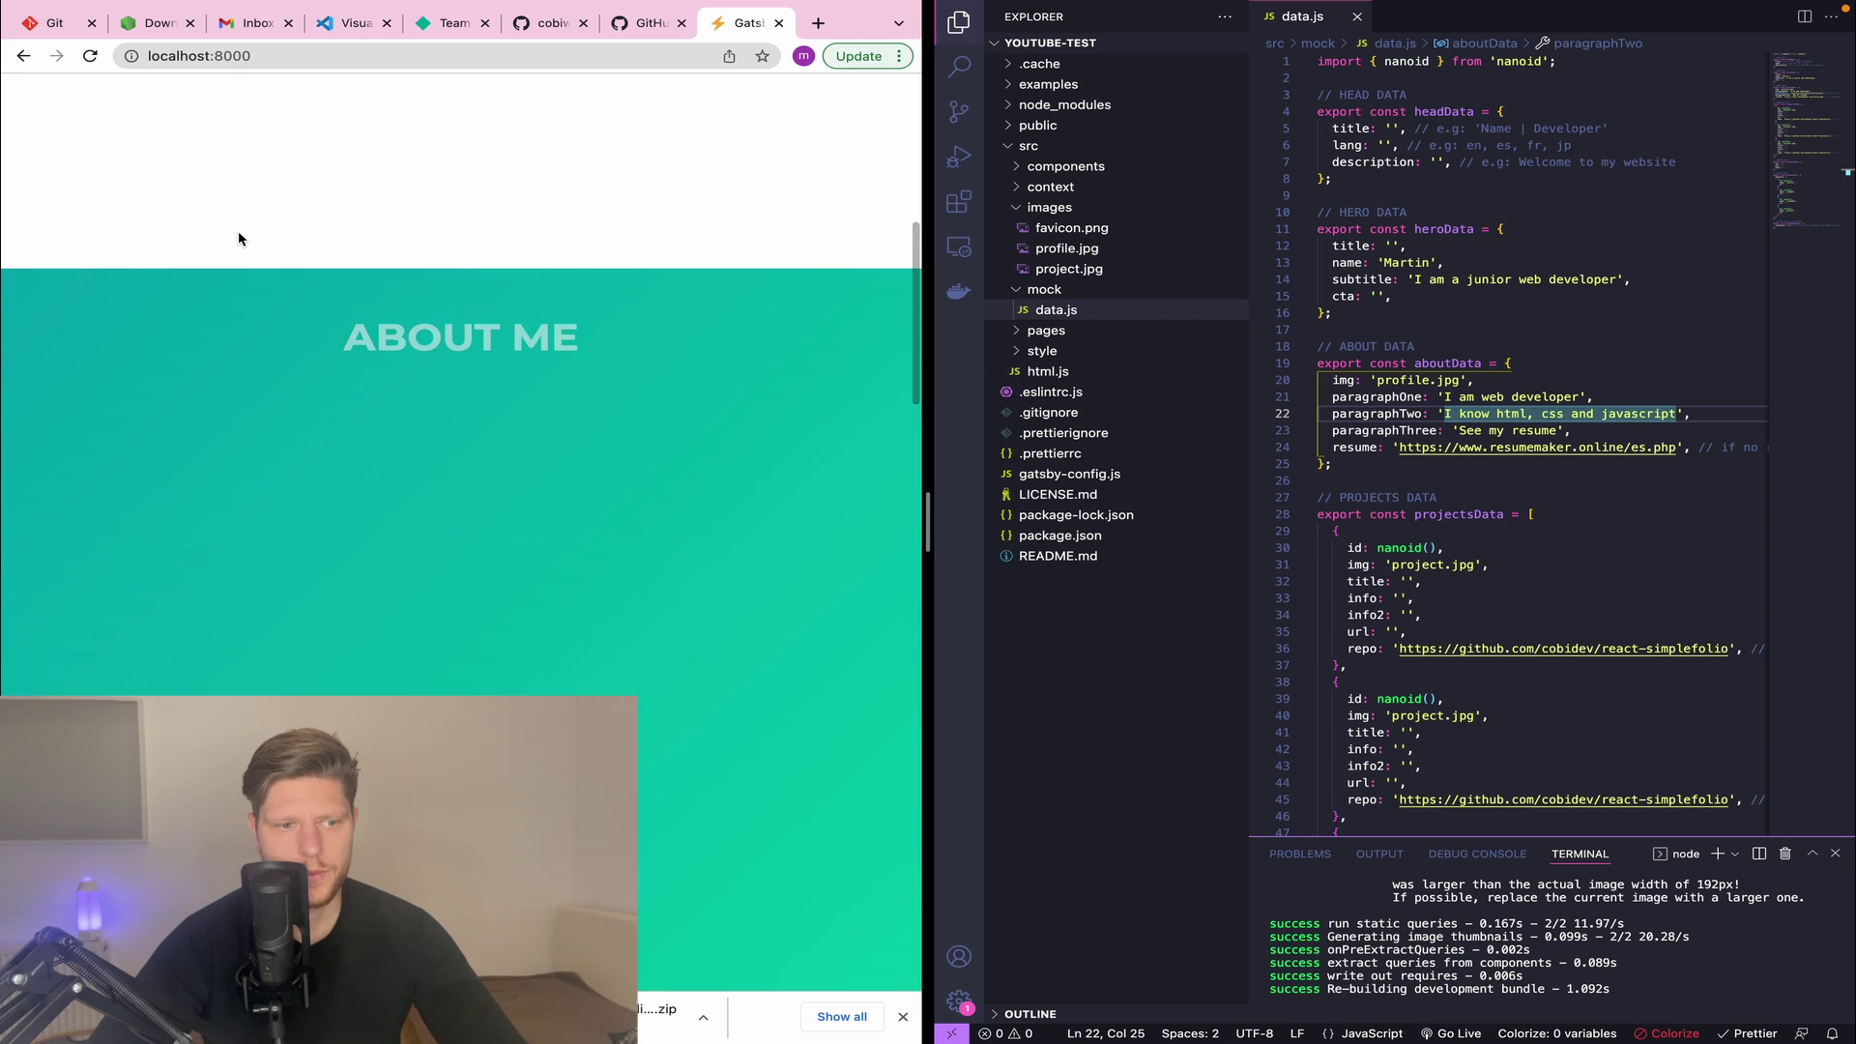
pyautogui.scroll(-5, 698, 866)
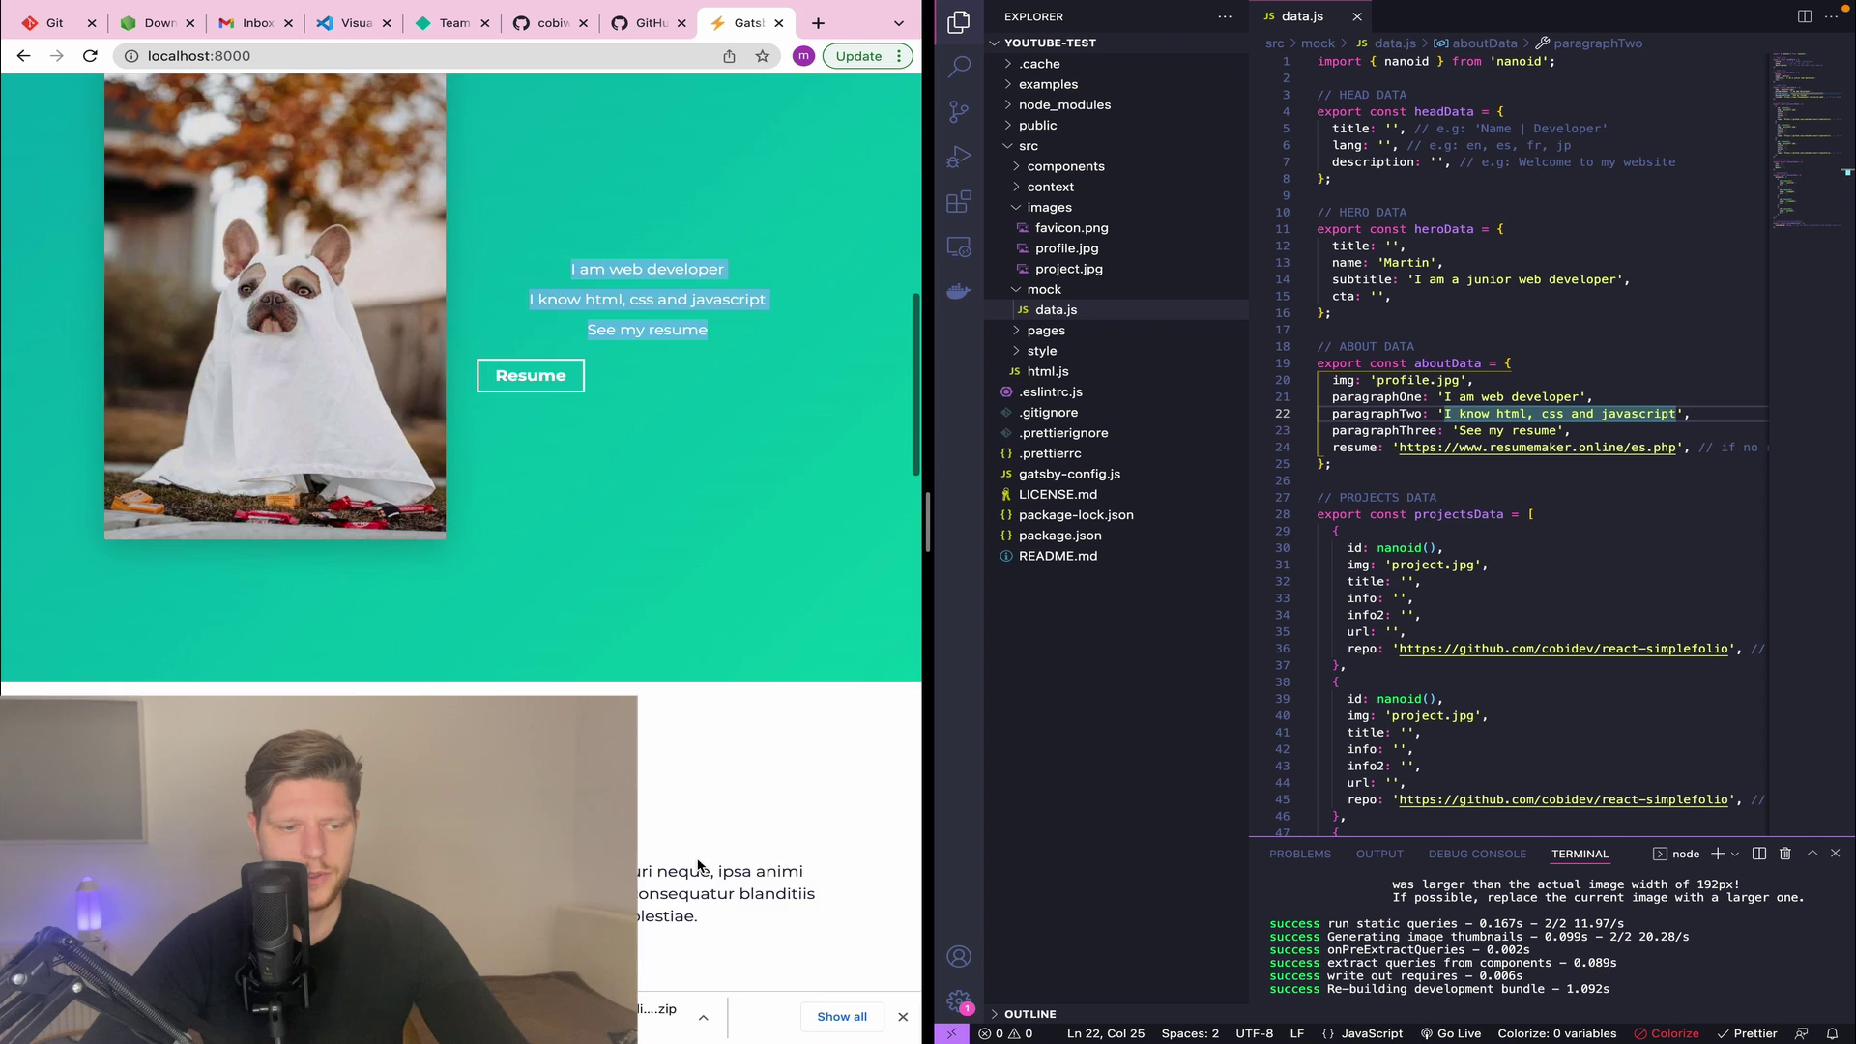
pyautogui.scroll(-5, 698, 865)
pyautogui.scroll(-2, 698, 867)
pyautogui.scroll(-1, 697, 867)
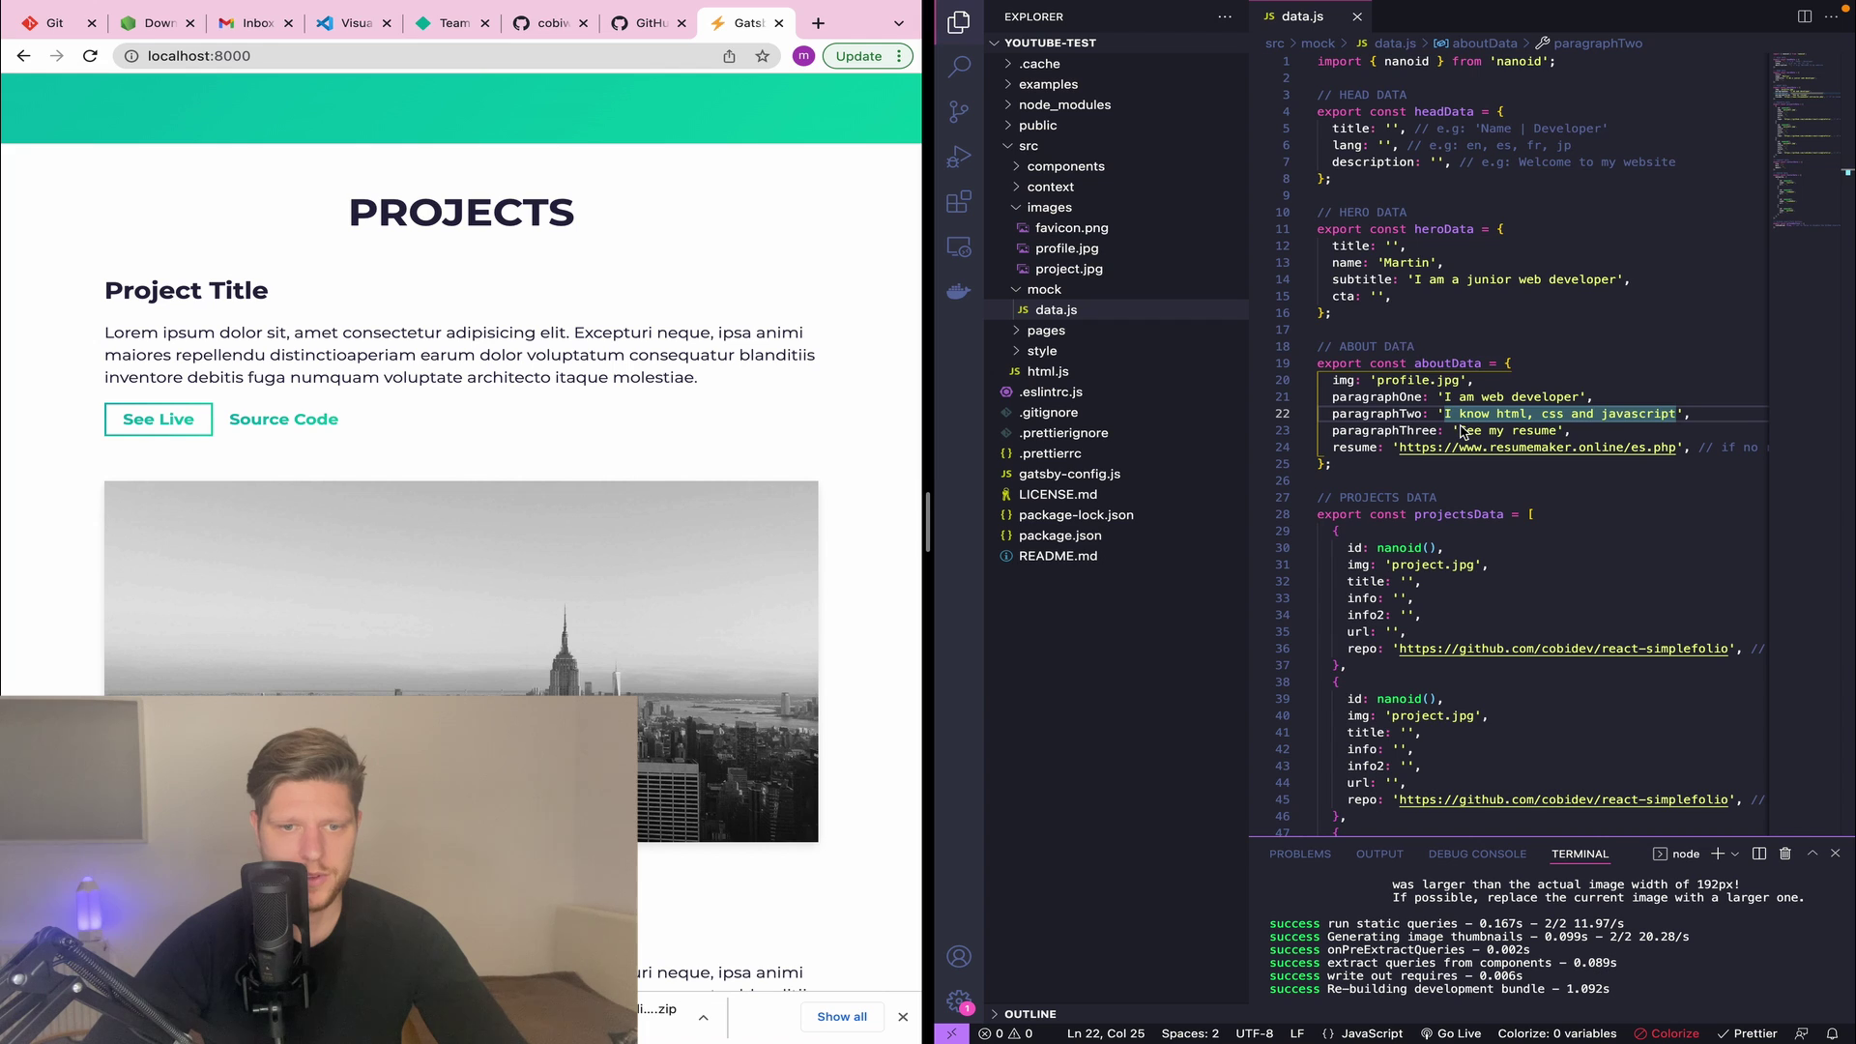
pyautogui.scroll(-2, 1463, 463)
# - Select the first project's project.jpg and drop the mortgage screenshot into src/images
pyautogui.click(1444, 498)
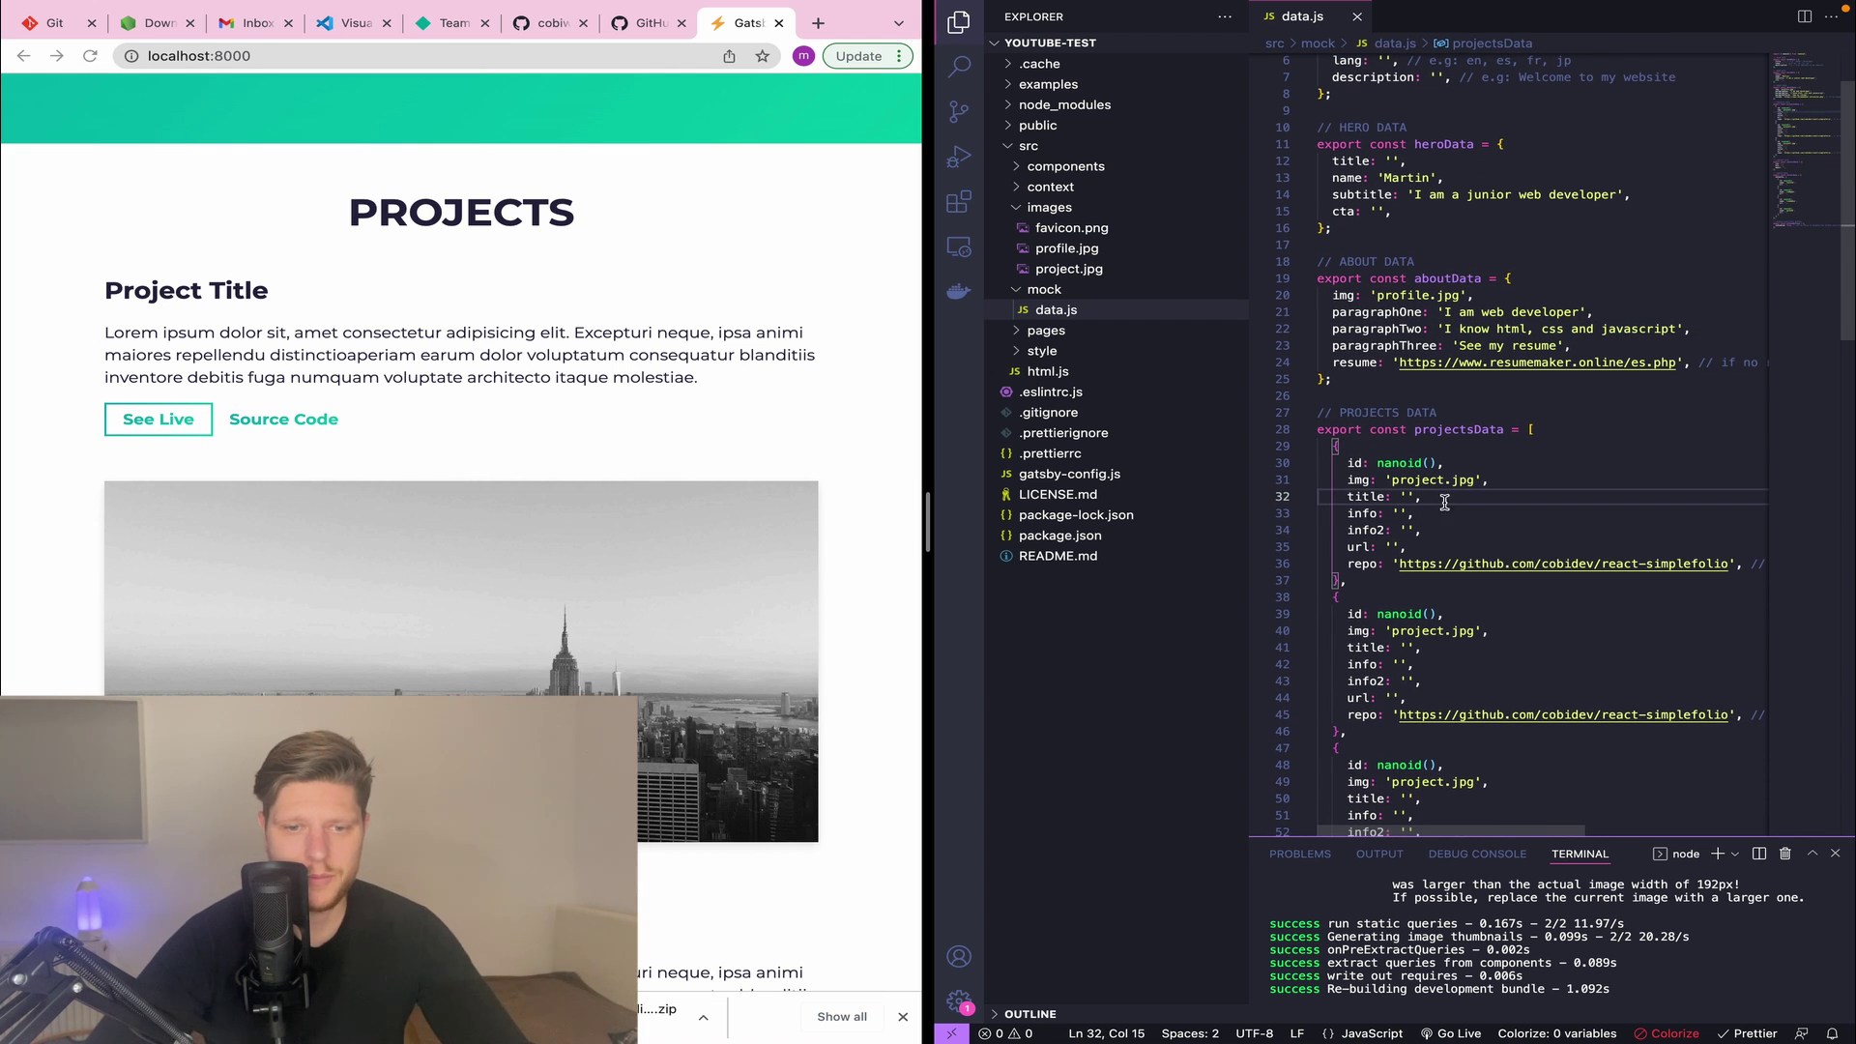
pyautogui.moveTo(1395, 483); pyautogui.dragTo(1470, 486)
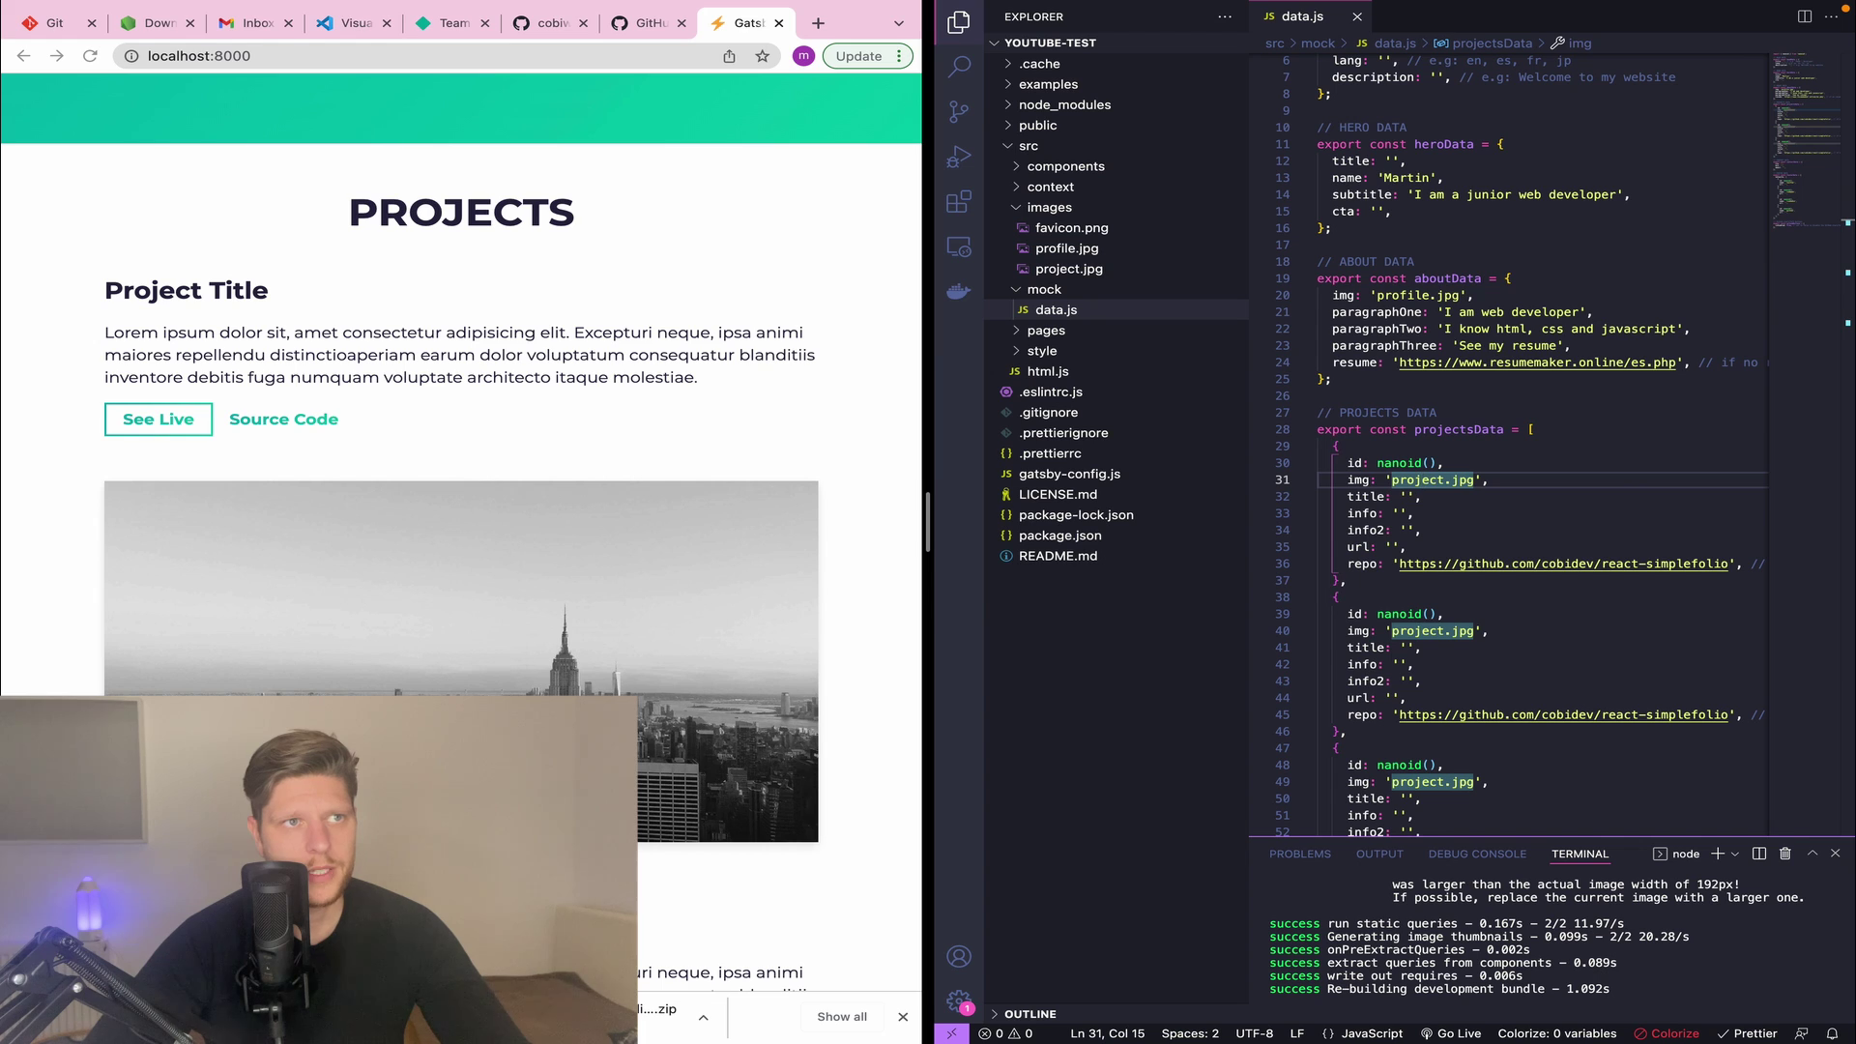
pyautogui.moveTo(286, 517); pyautogui.dragTo(1068, 233)
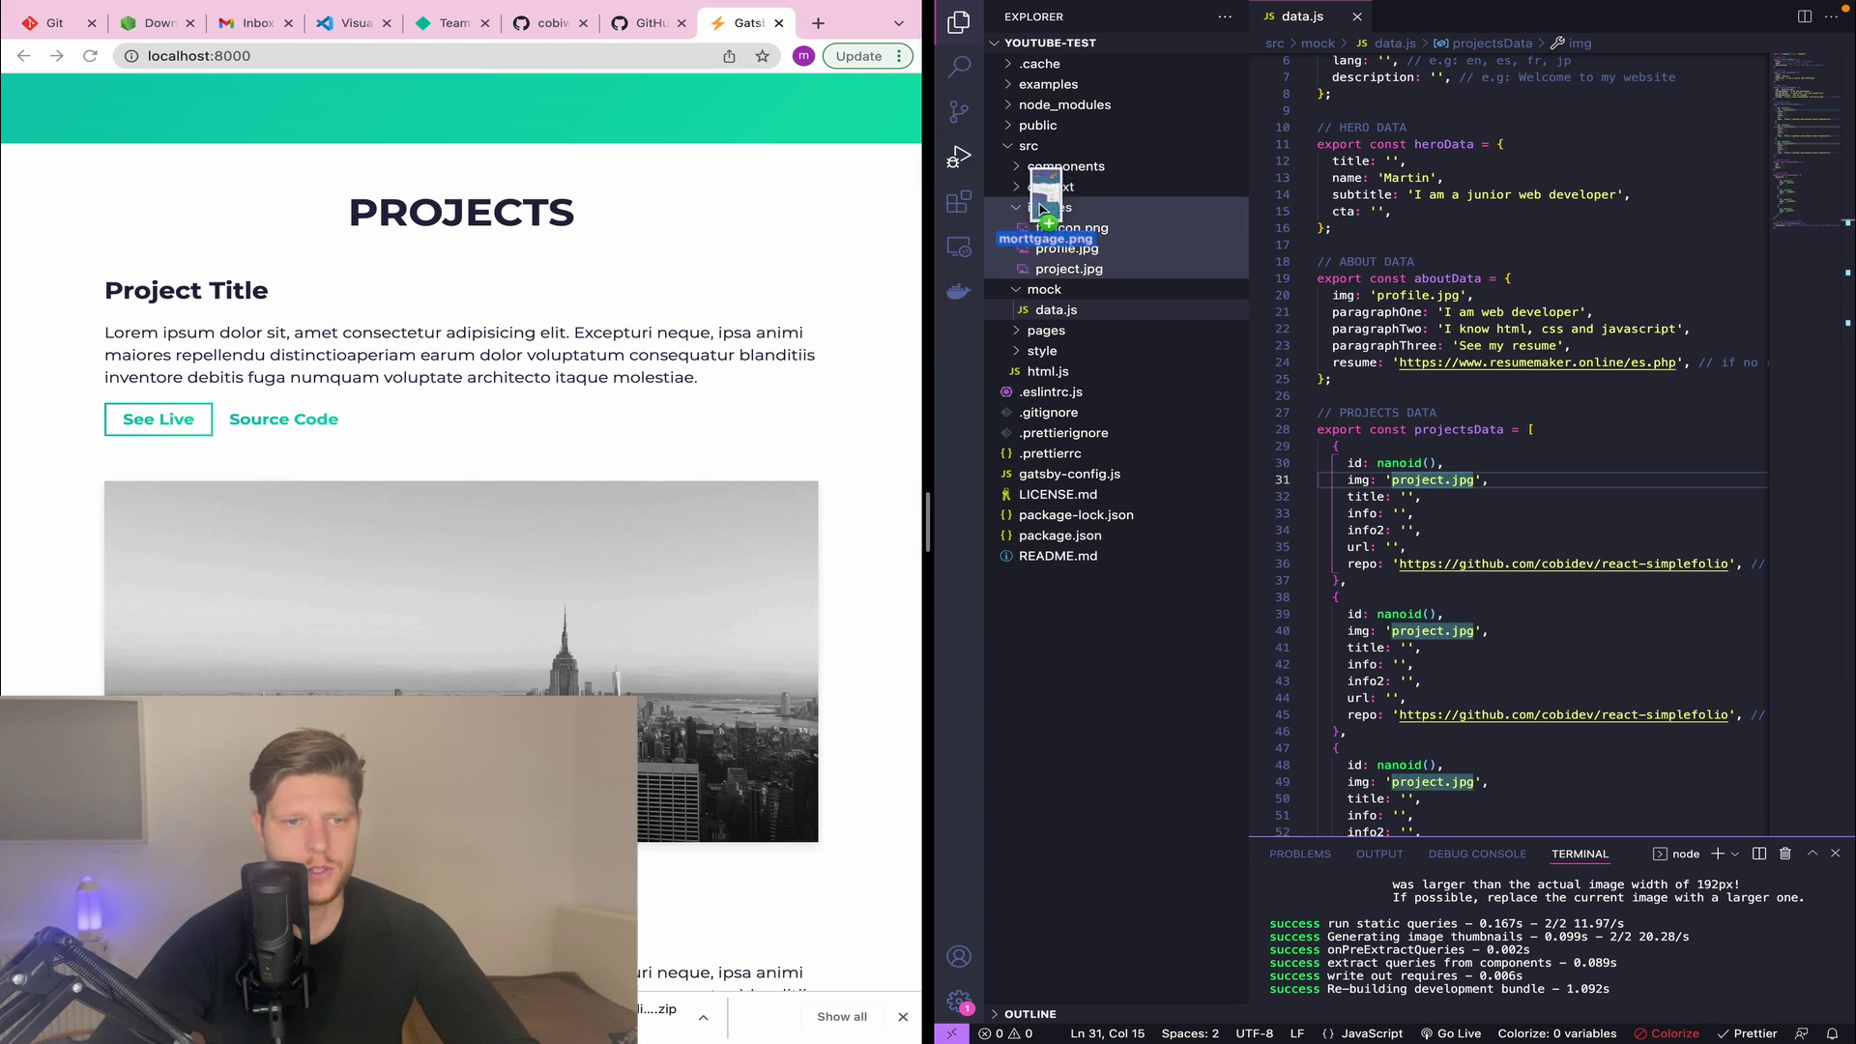
pyautogui.moveTo(1068, 233); pyautogui.dragTo(1080, 251)
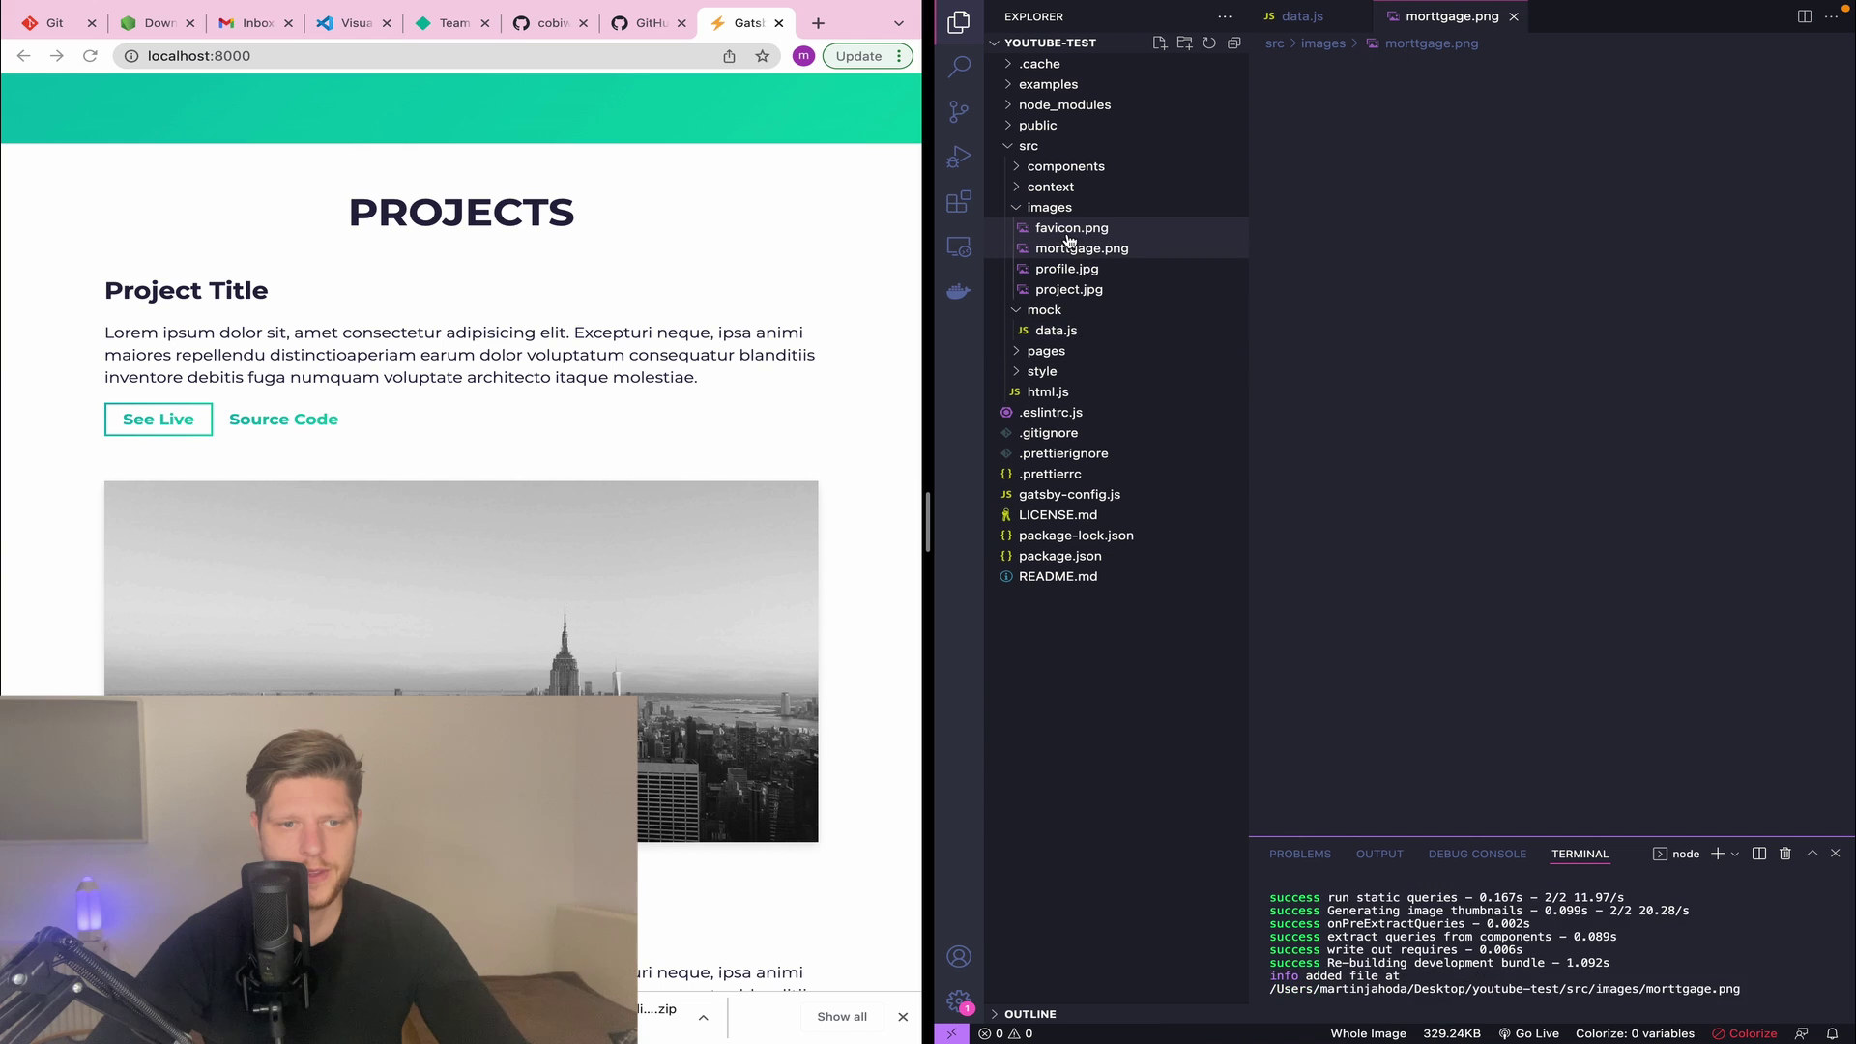
# - Rename morttgage.png to mortgage.png
pyautogui.rightClick(1086, 256)
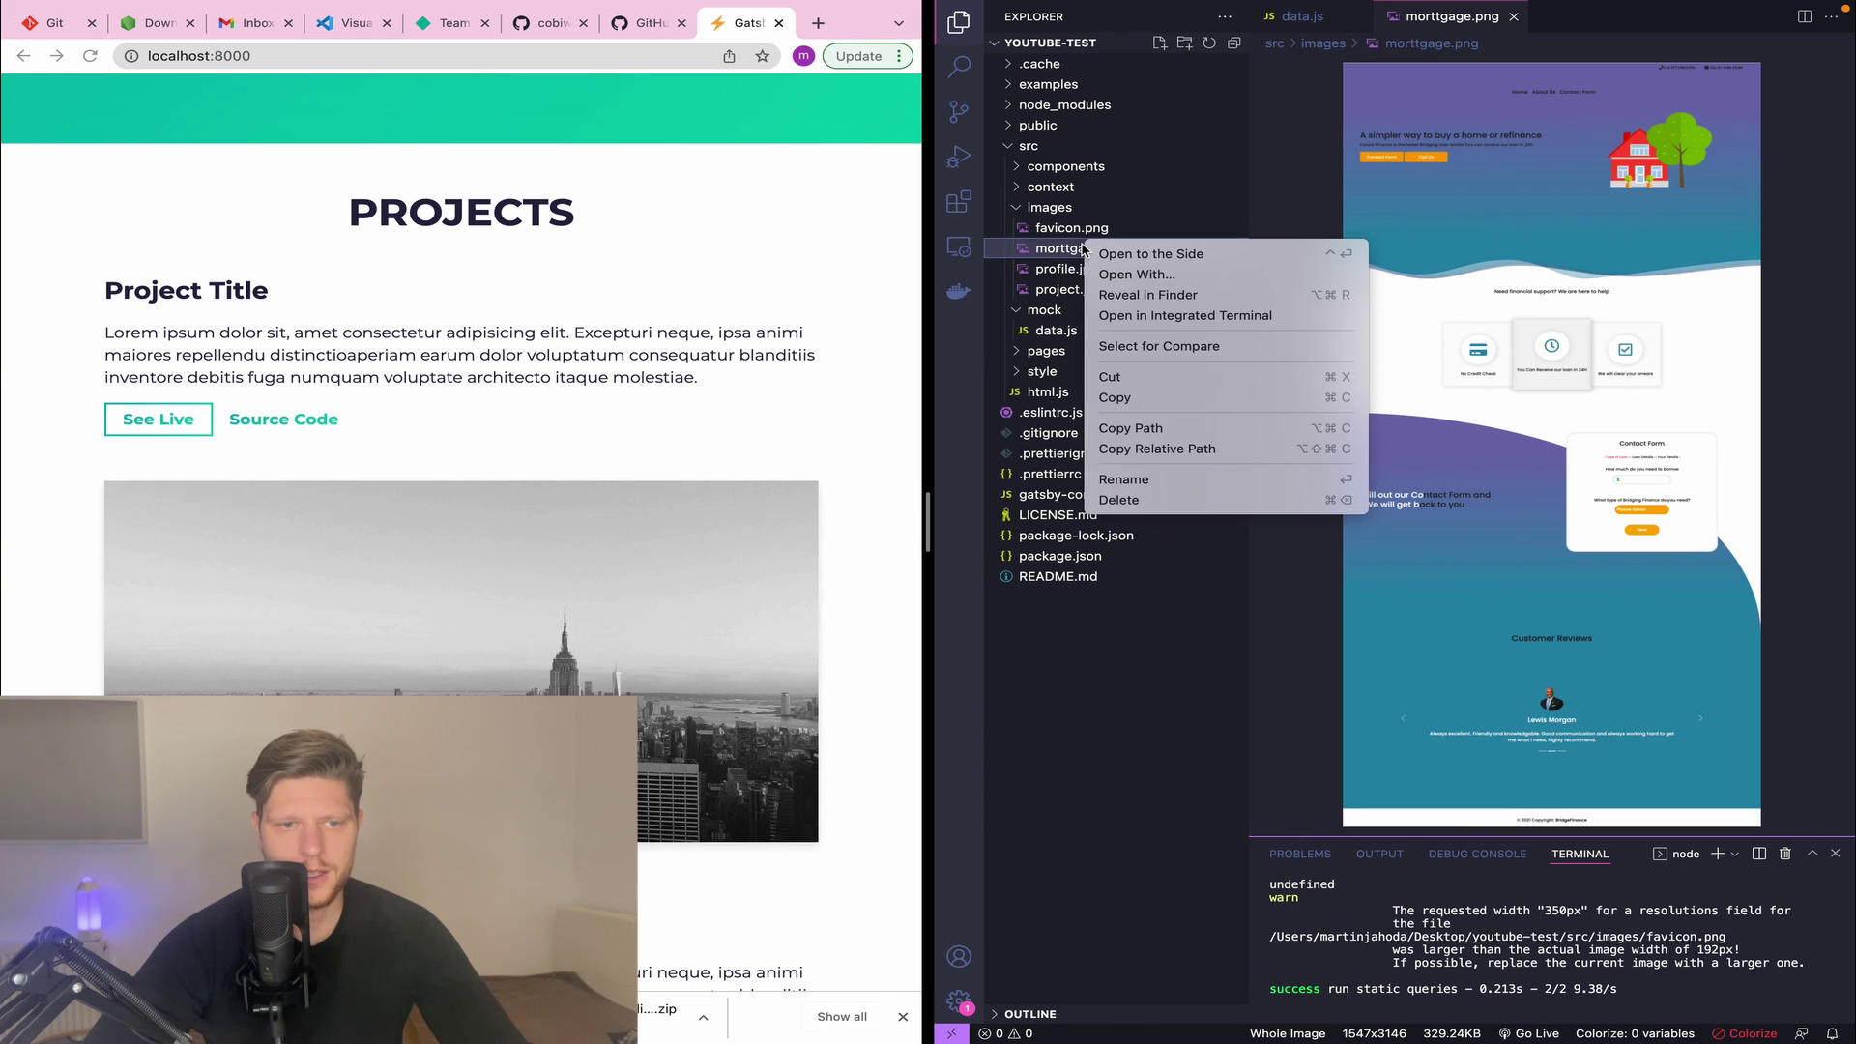
pyautogui.click(1120, 471)
pyautogui.click(1069, 251)
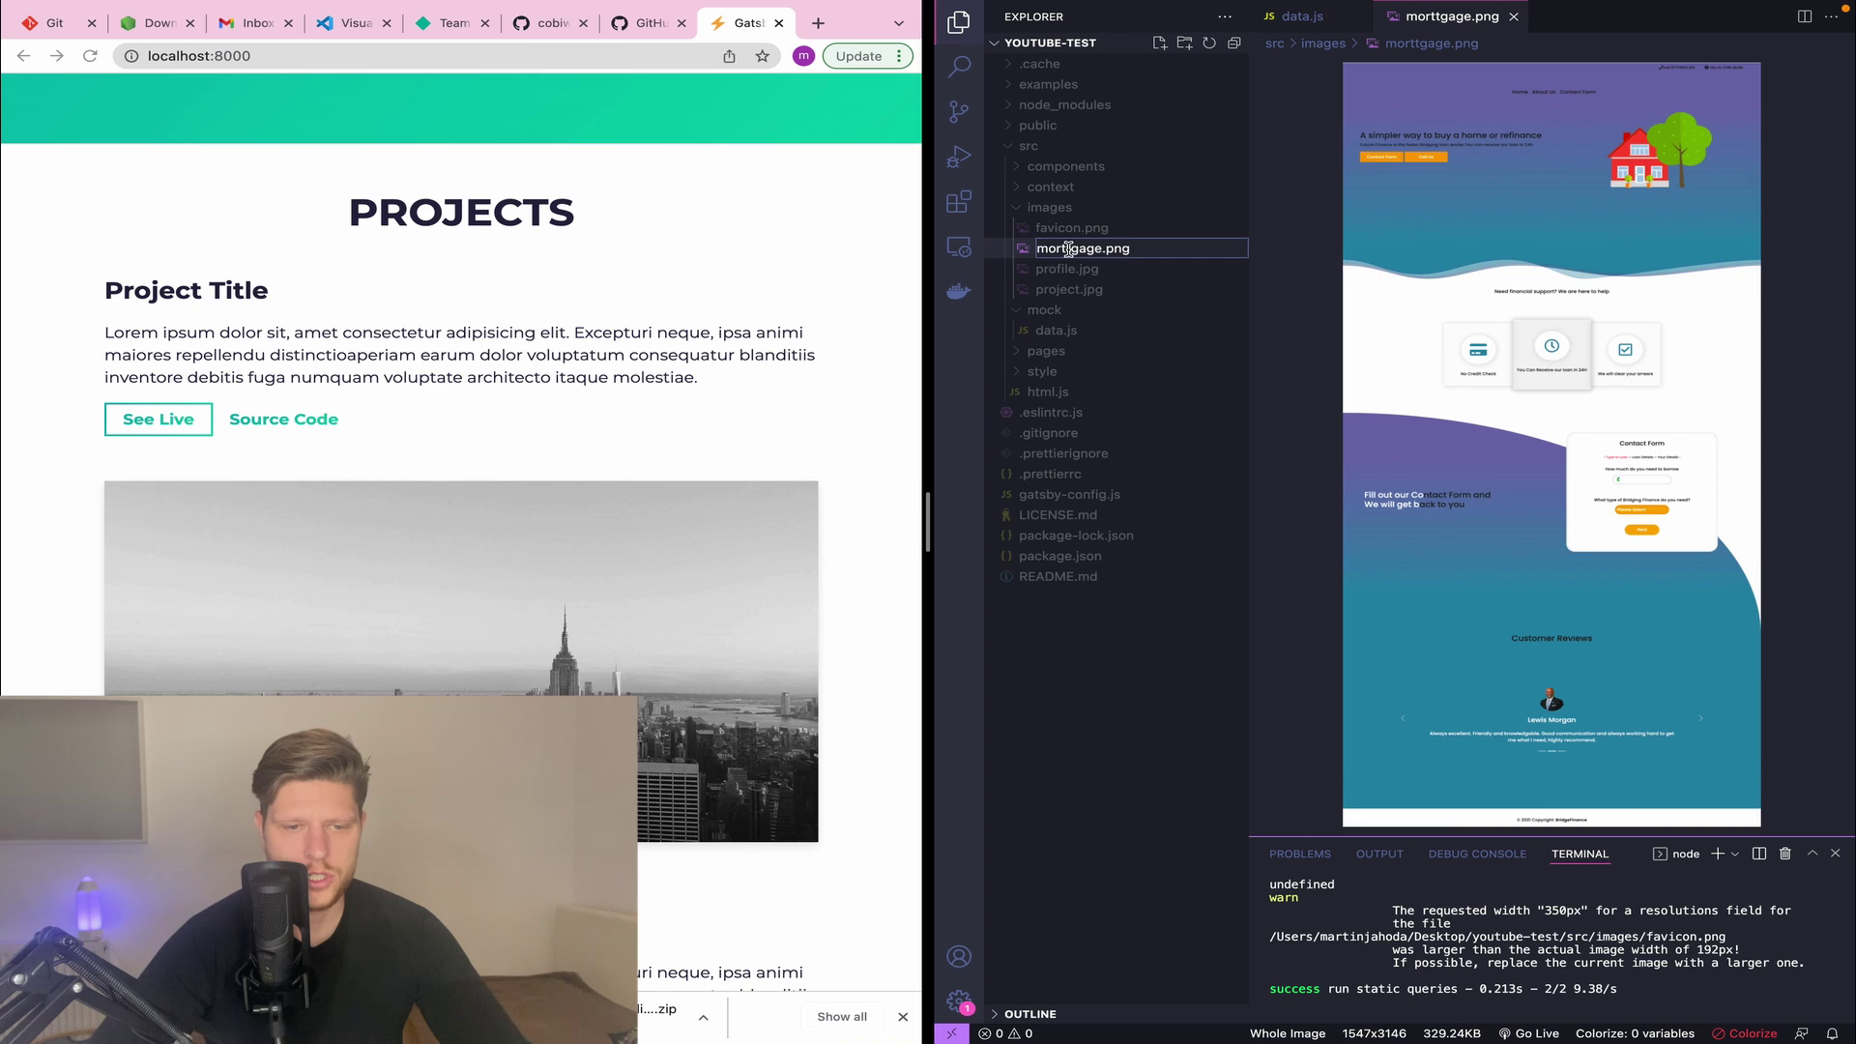
pyautogui.press('BackSpace')
pyautogui.press('Return')
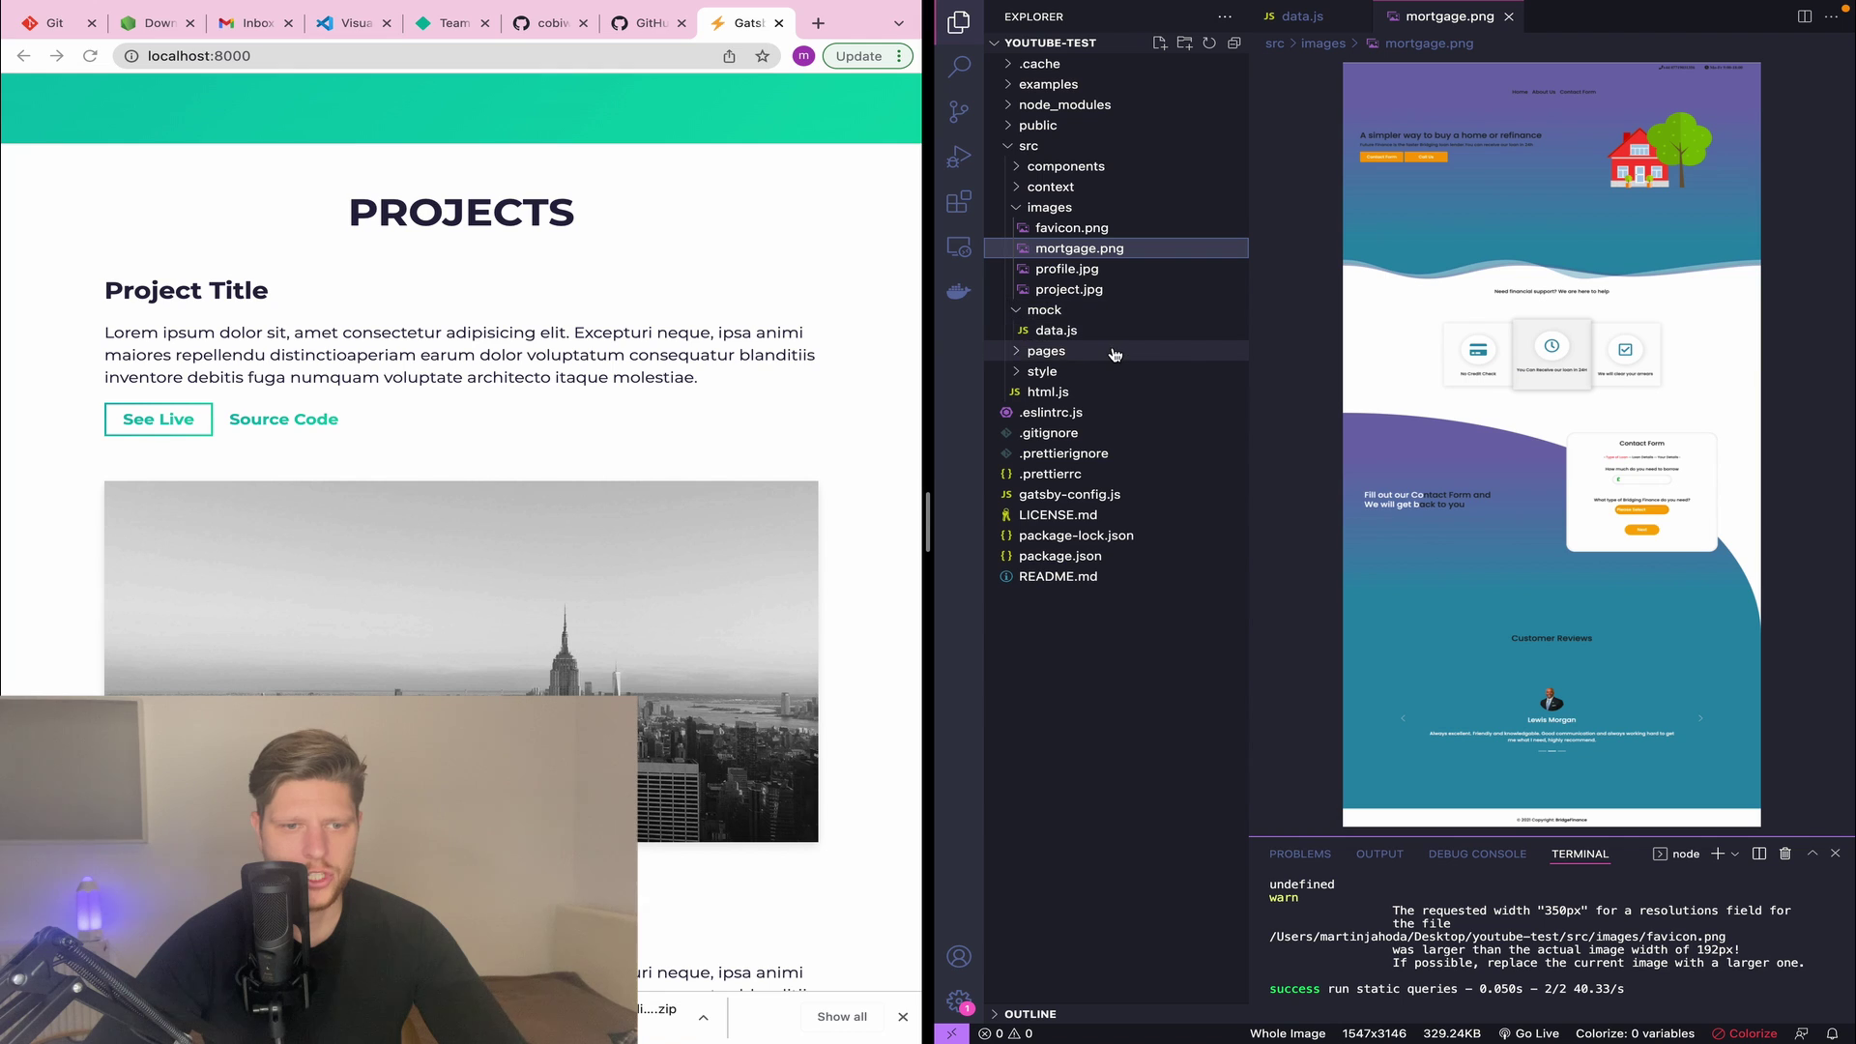
# - Change the first project's image in data.js to mortgage.png, save, and check the preview
pyautogui.click(1107, 332)
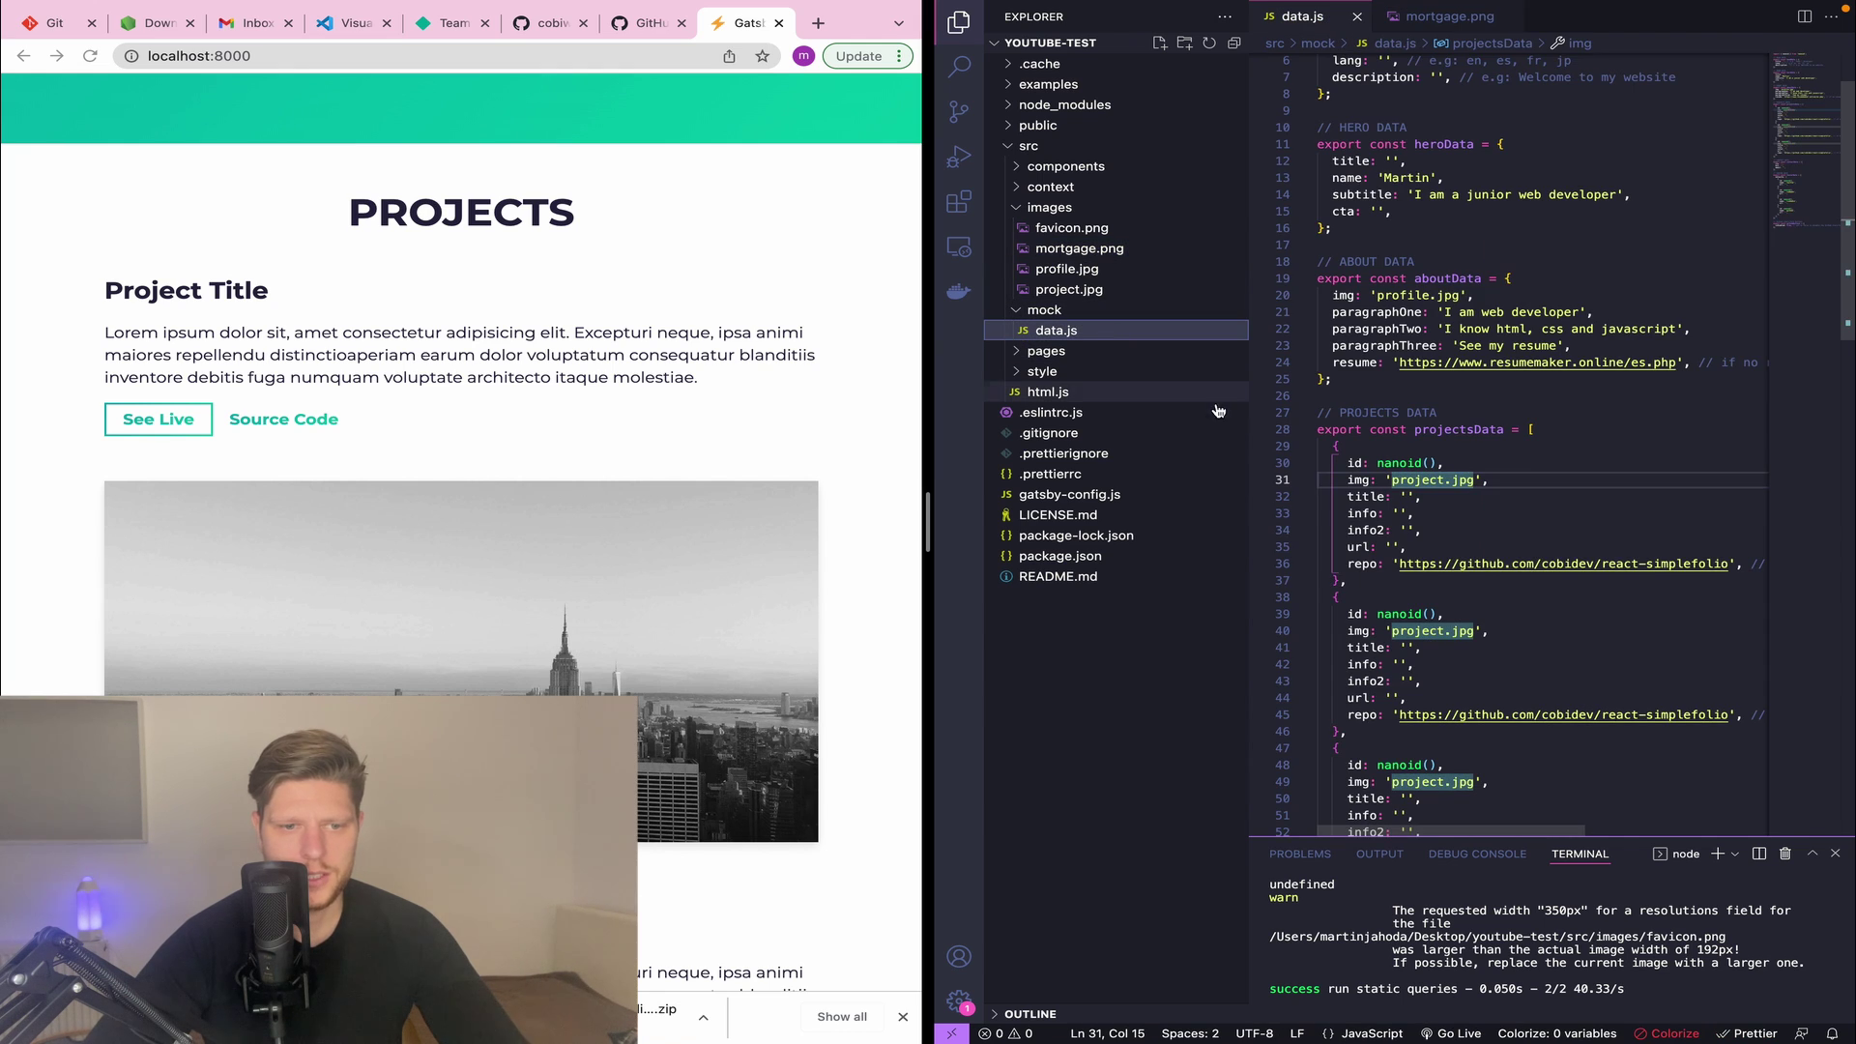
pyautogui.doubleClick(1466, 481)
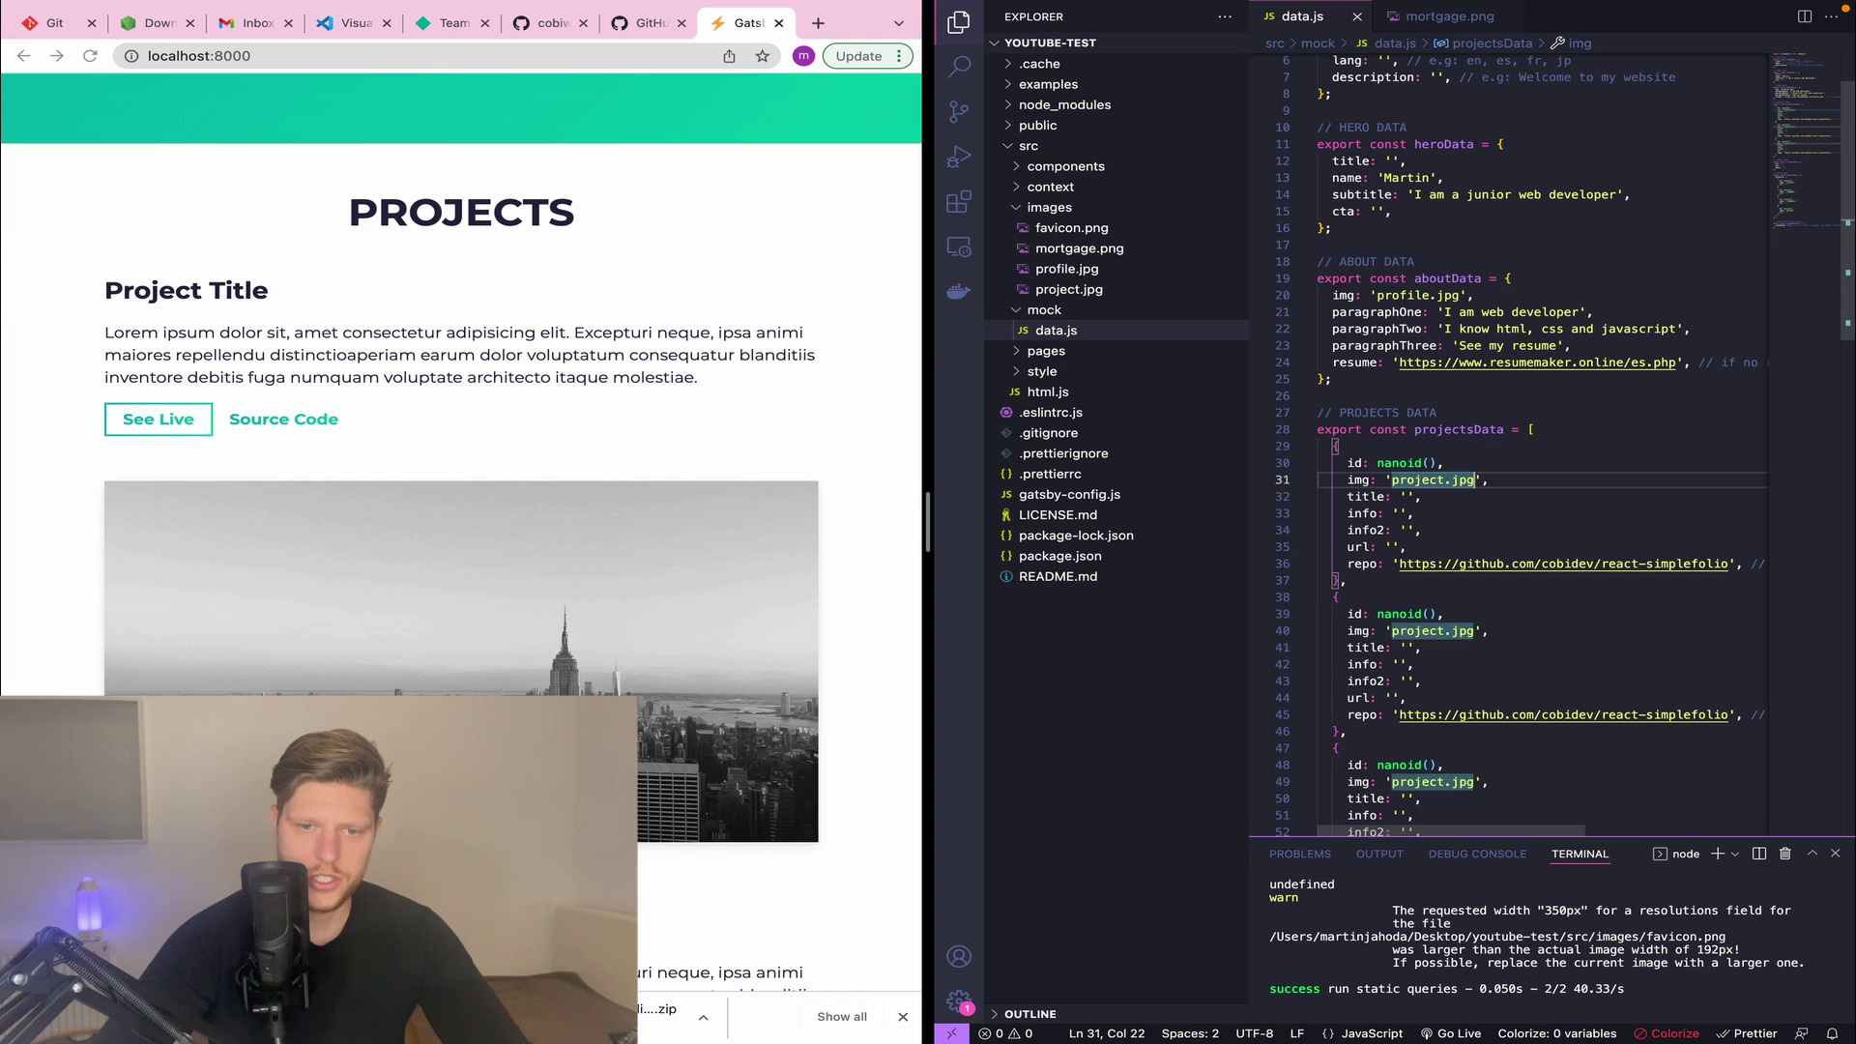
pyautogui.press('BackSpace')
pyautogui.press('BackSpace')
pyautogui.press('BackSpace')
pyautogui.press('BackSpace')
pyautogui.press('BackSpace')
pyautogui.write('mortgage.png')
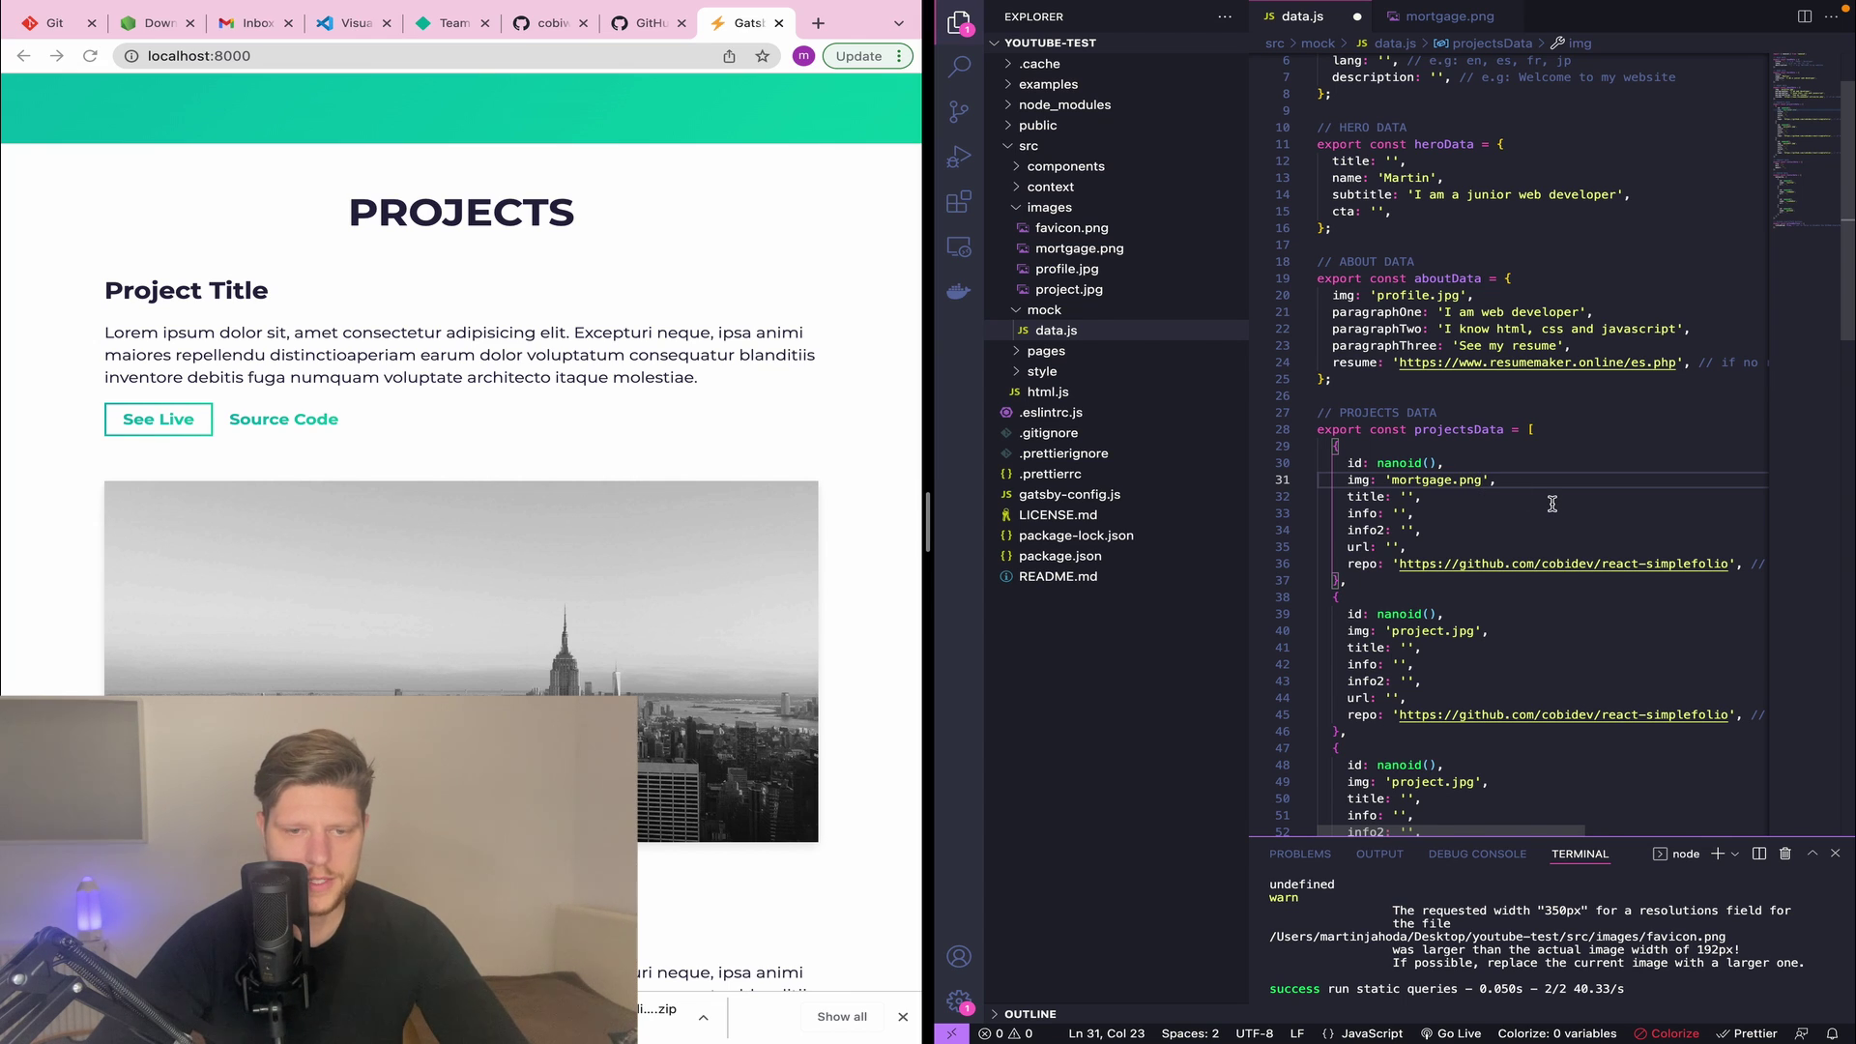
pyautogui.hotkey('ctrl', 's')
pyautogui.click(89, 55)
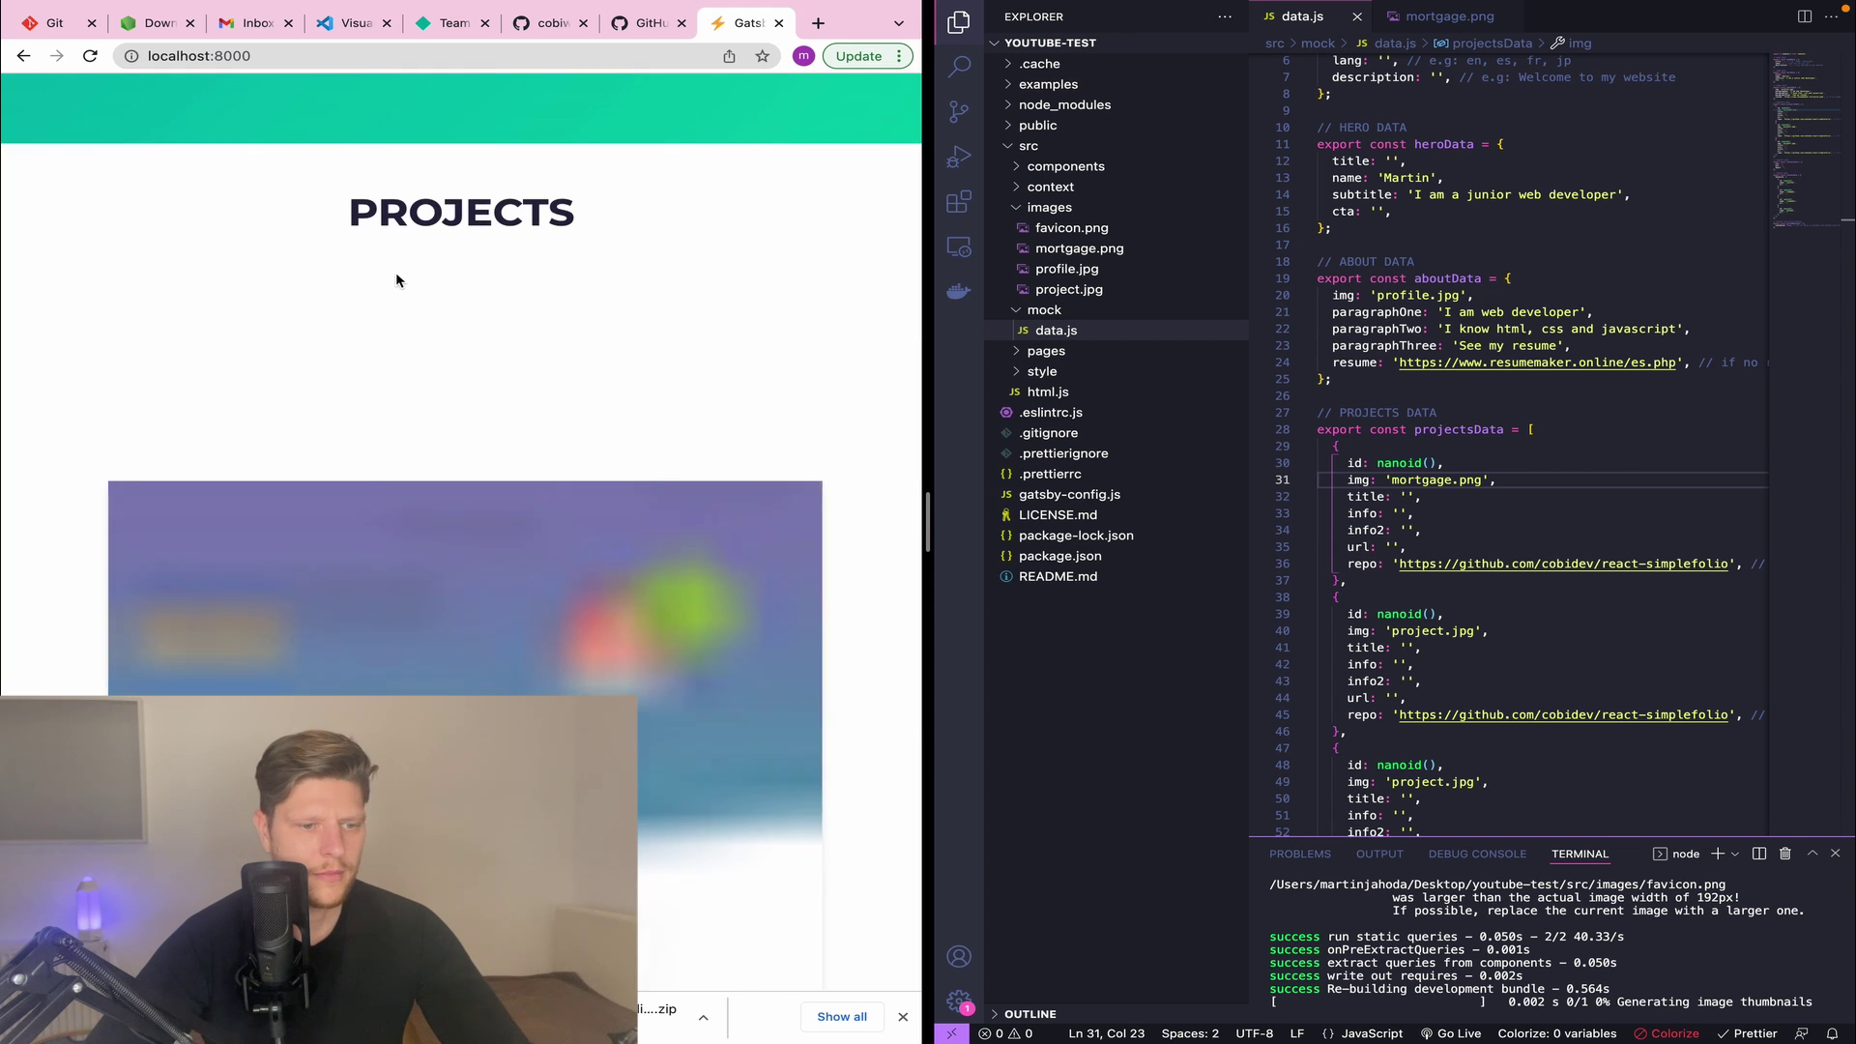
pyautogui.scroll(-2, 396, 279)
pyautogui.scroll(1, 395, 280)
pyautogui.scroll(-3, 399, 281)
pyautogui.scroll(3, 480, 290)
pyautogui.scroll(1, 527, 208)
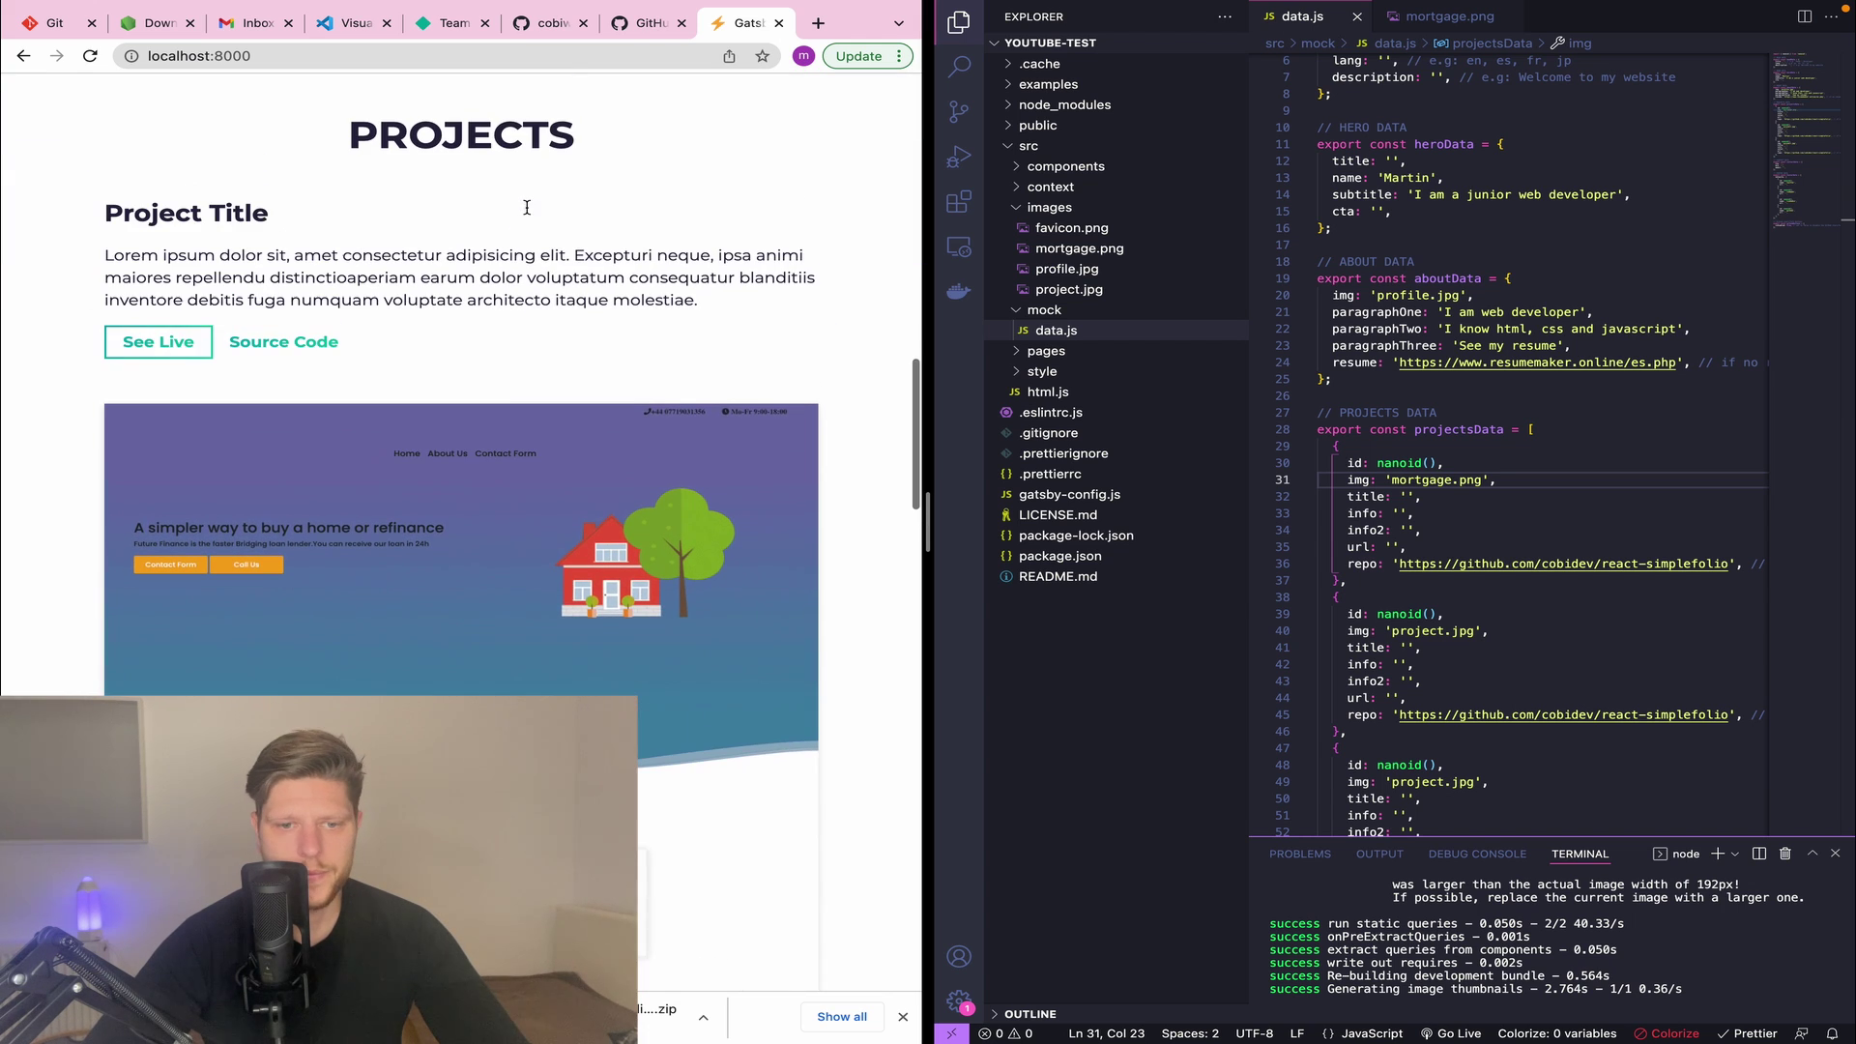
# - Set the first project's title to 'Mortgage webstite' and info to 'html, css, javascript', then save
pyautogui.click(1406, 497)
pyautogui.write('Mort')
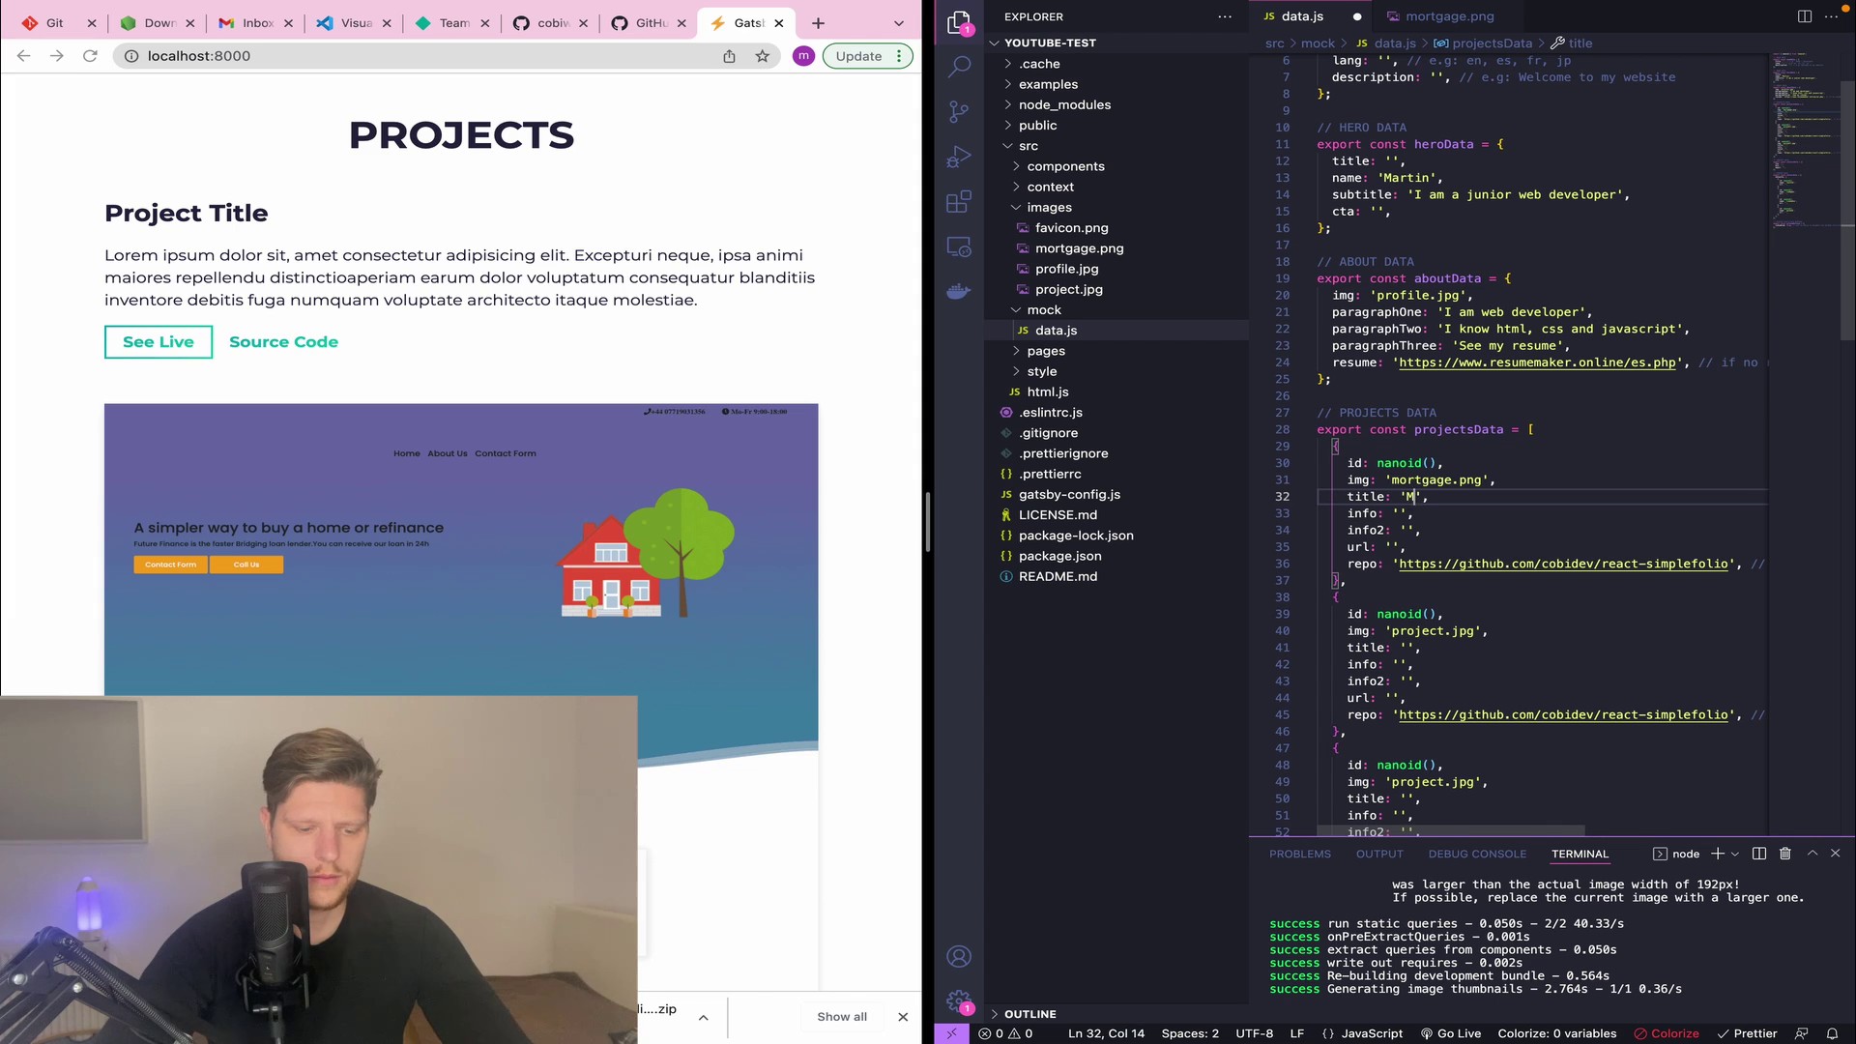
pyautogui.write('gage webste')
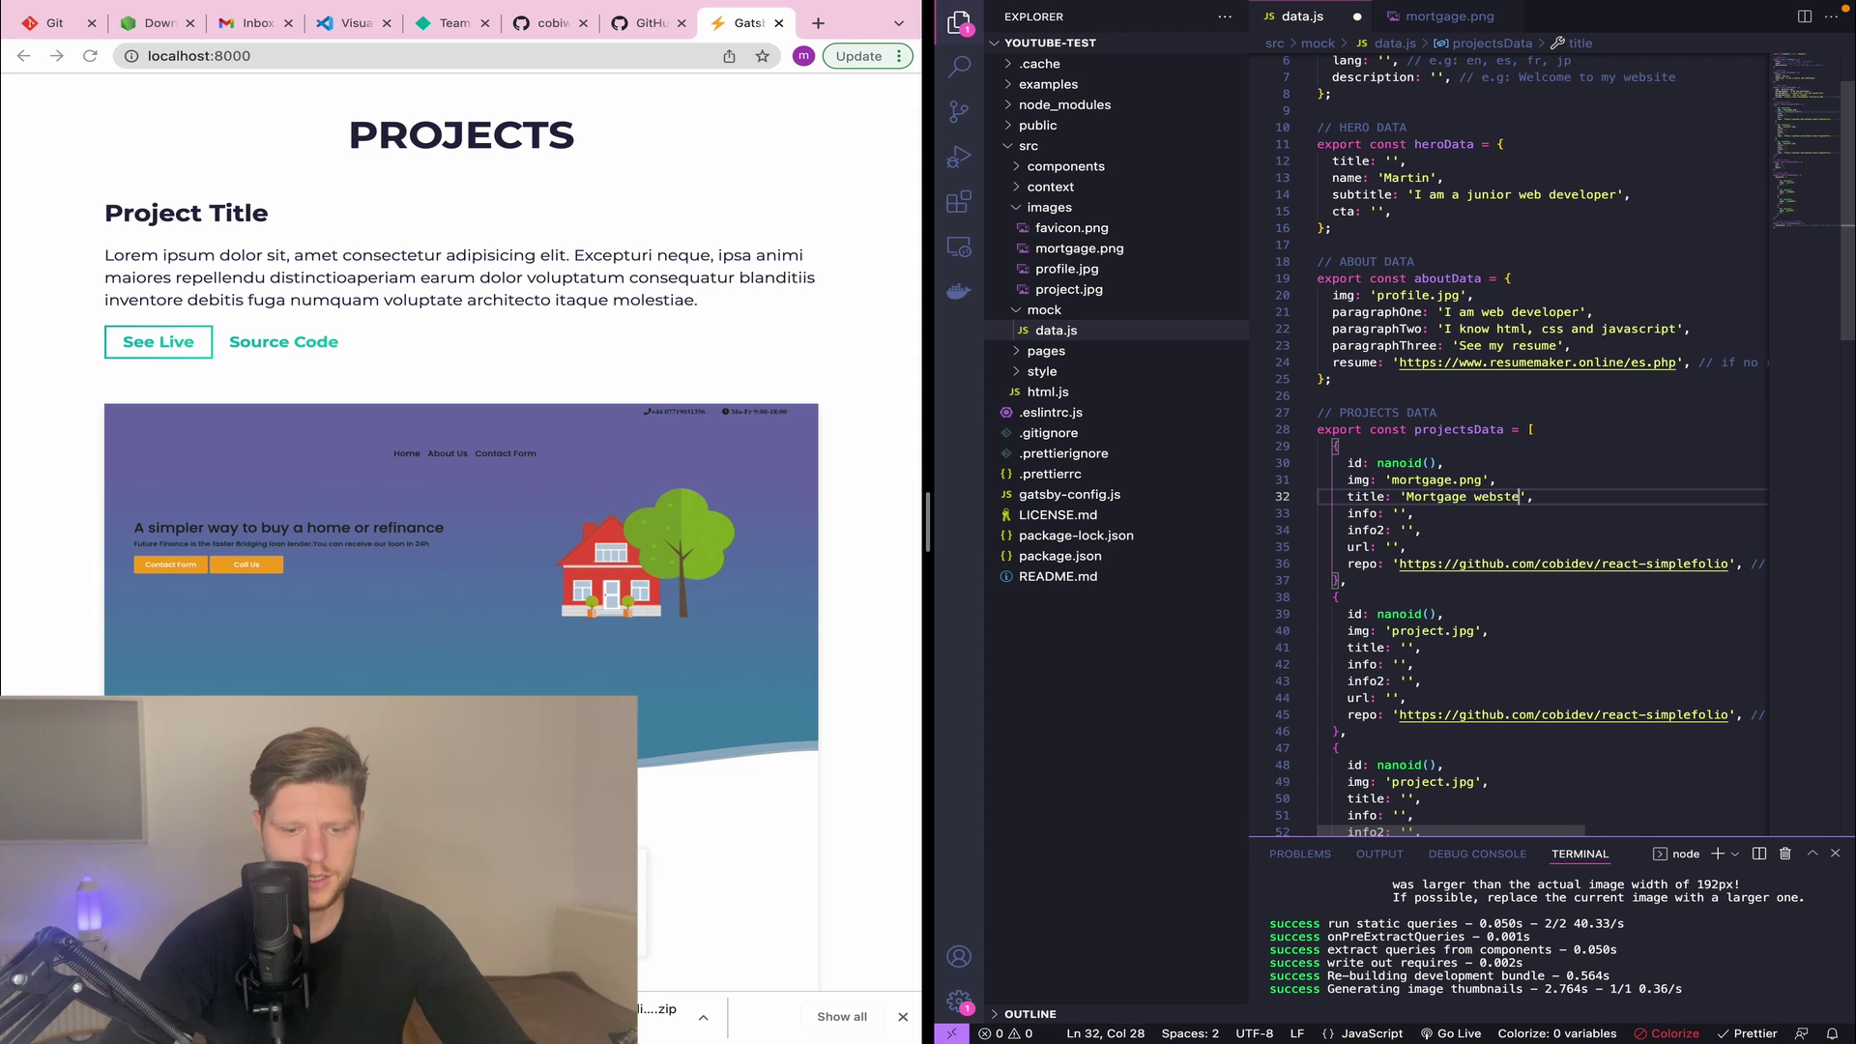
pyautogui.press('BackSpace')
pyautogui.press('BackSpace')
pyautogui.write('ite')
pyautogui.click(1400, 514)
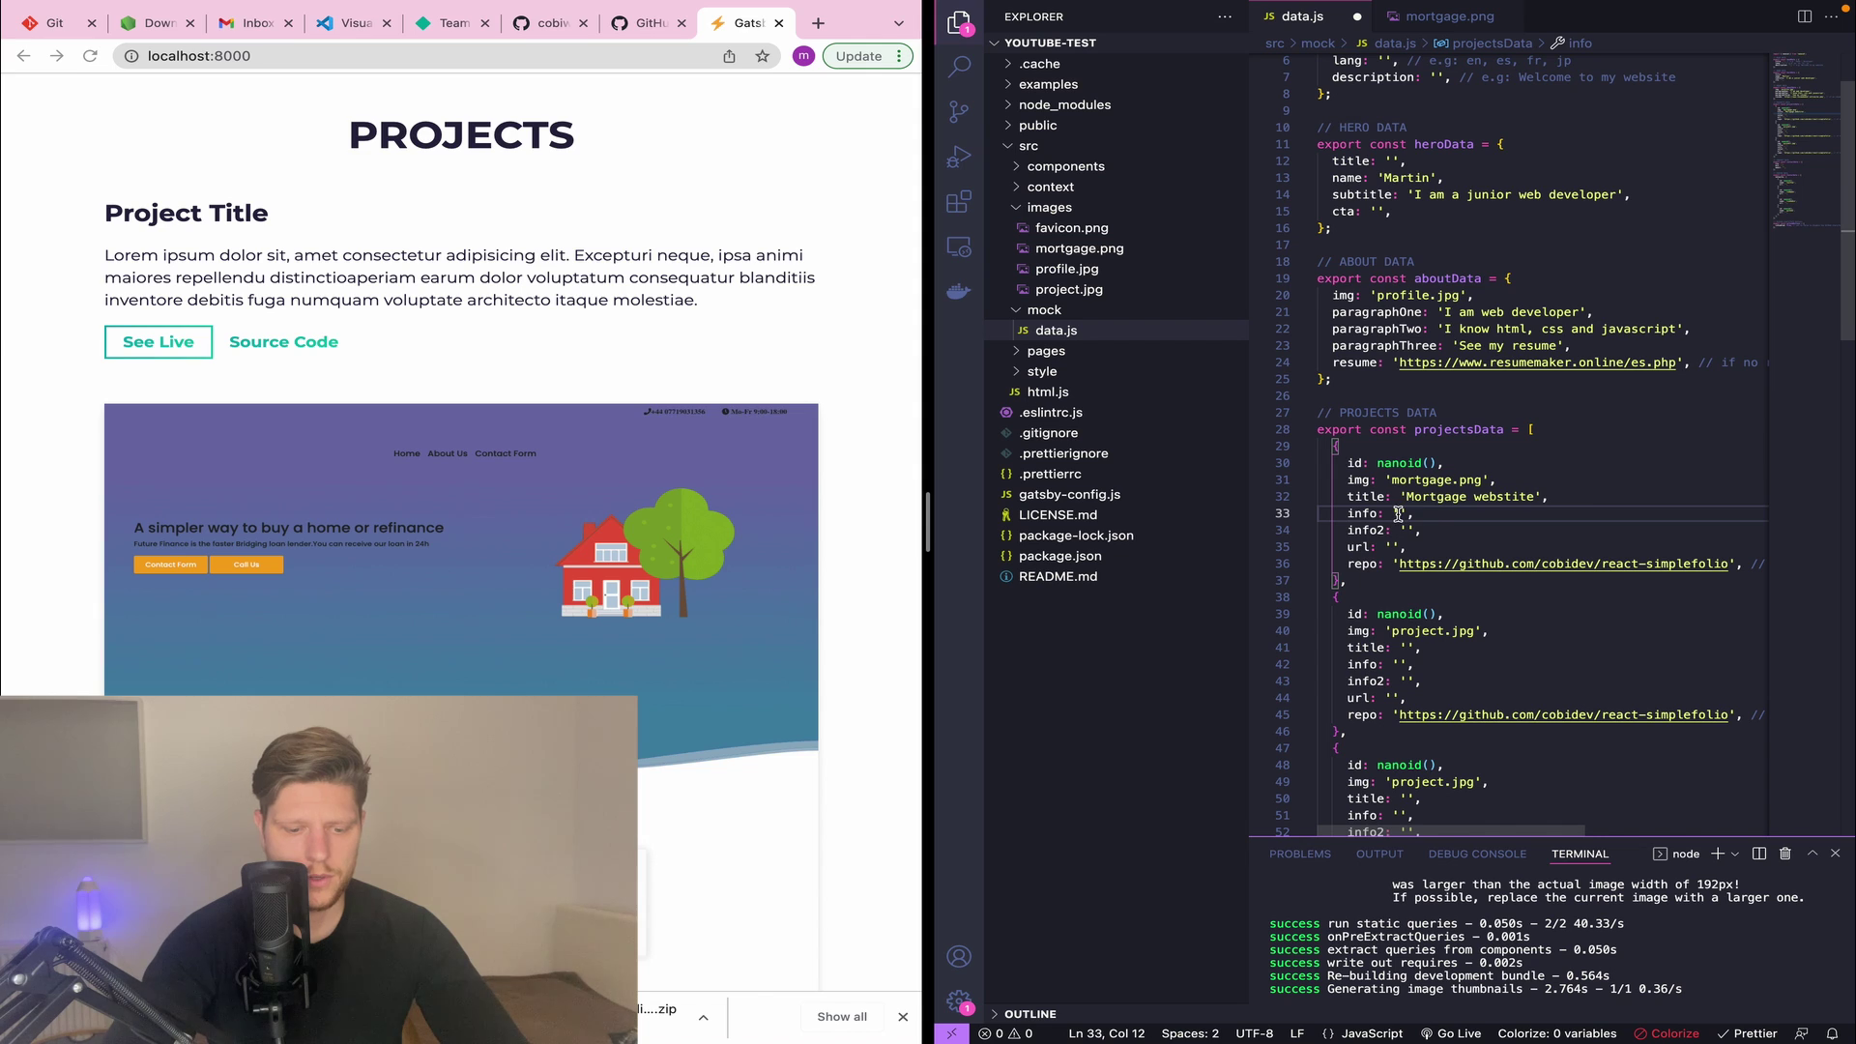
pyautogui.write('html, css, javascript')
pyautogui.click(1446, 544)
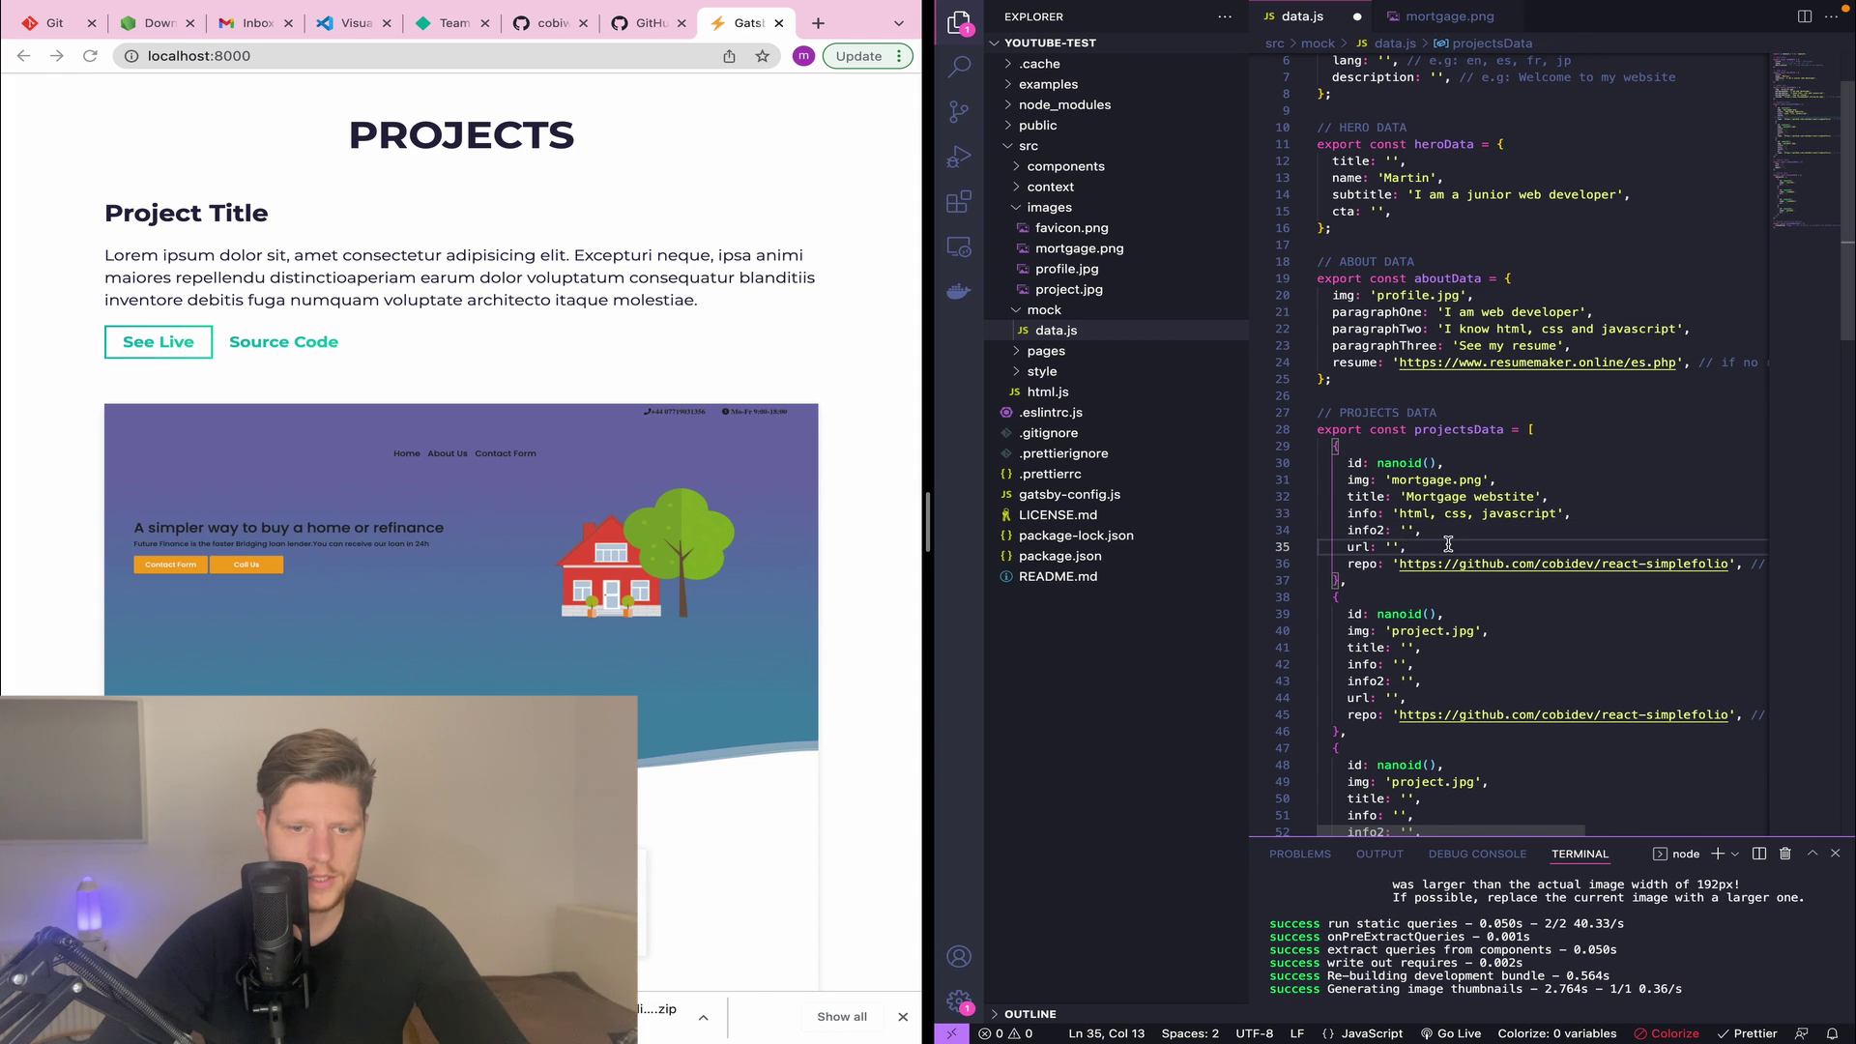
pyautogui.hotkey('ctrl', 's')
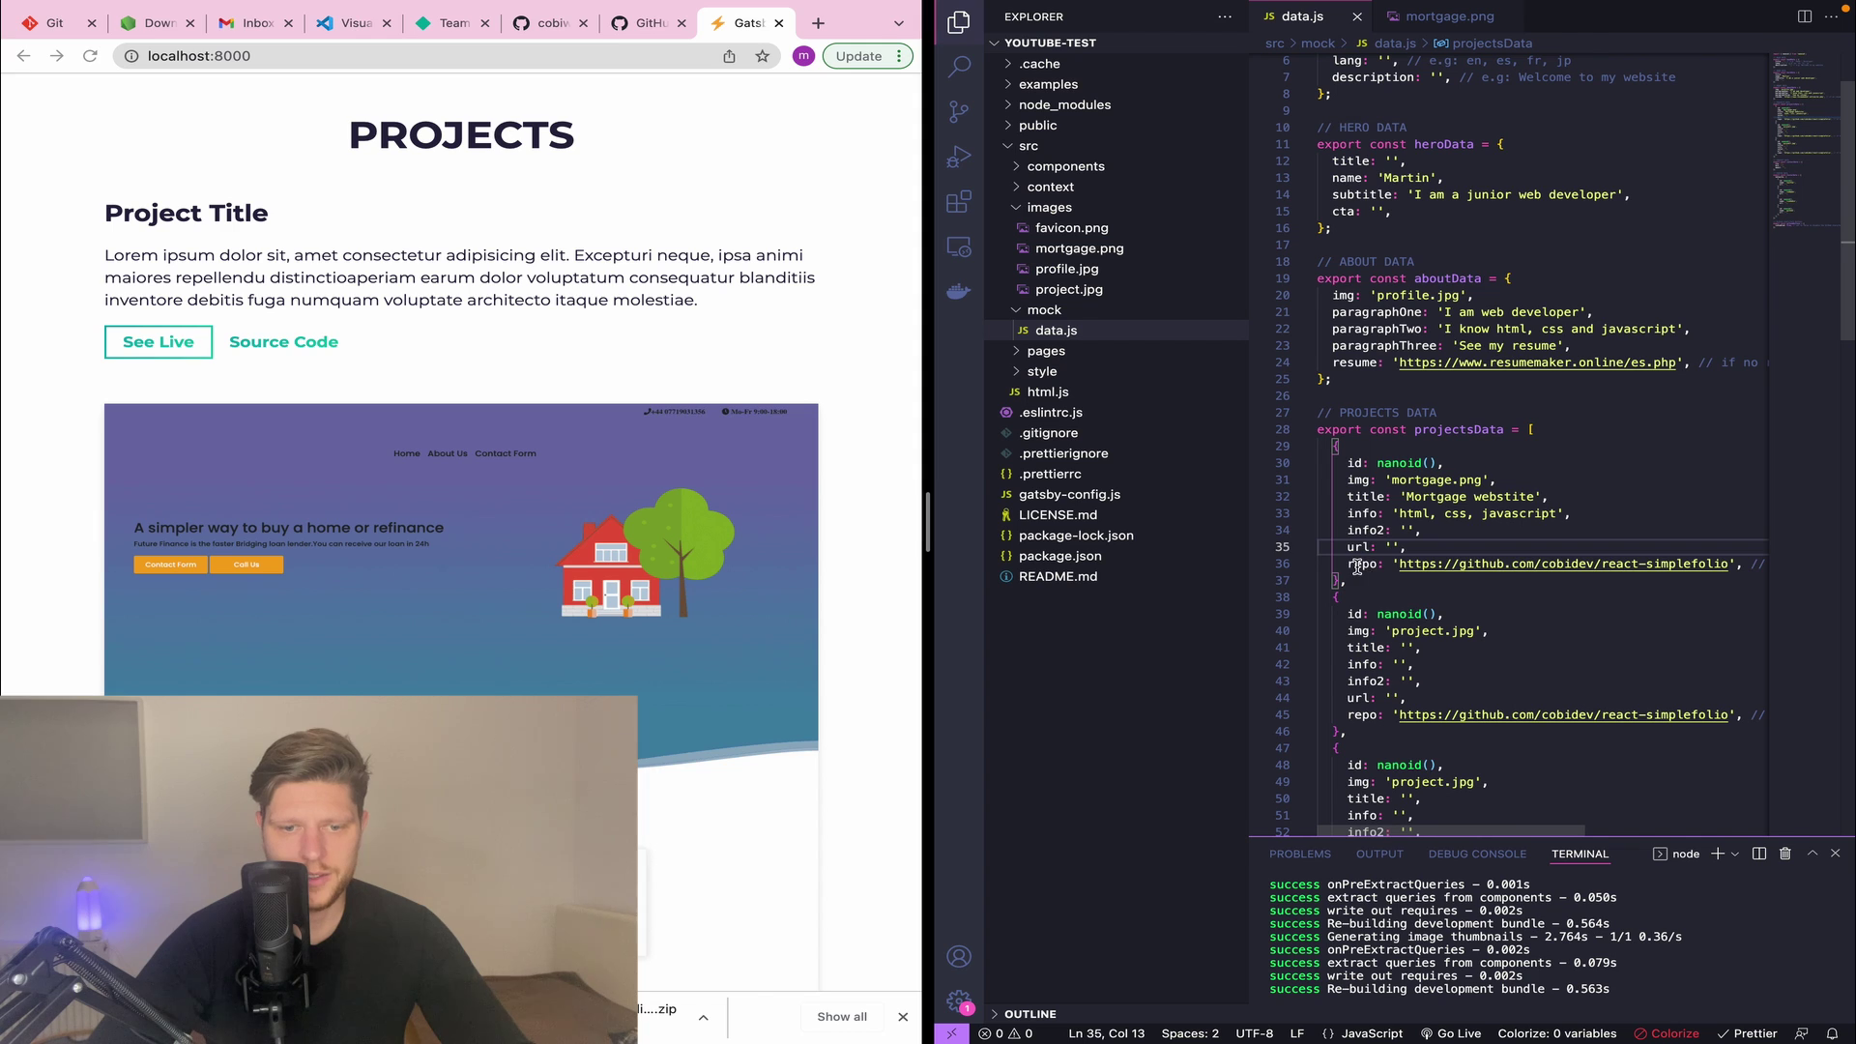
# - Inspect the first project's repo link and empty url values in data.js
pyautogui.click(1355, 565)
pyautogui.scroll(-1, 1523, 573)
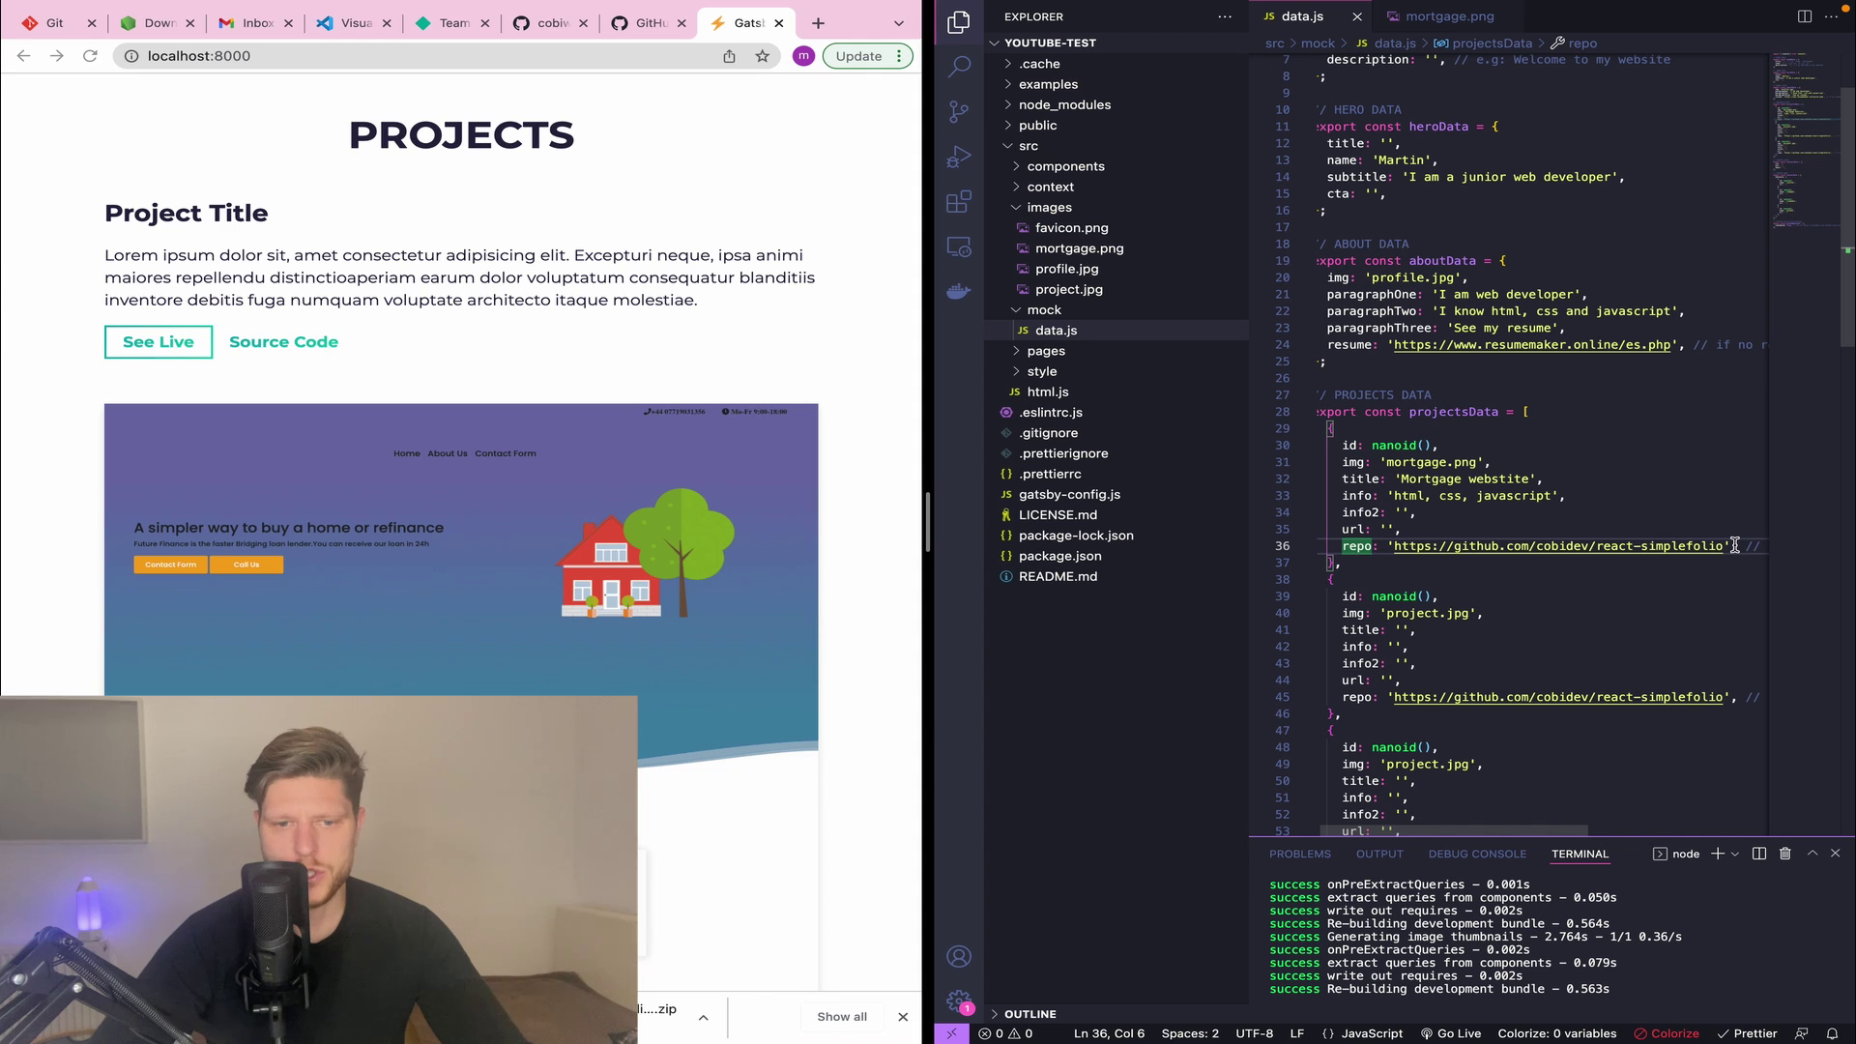
pyautogui.moveTo(1732, 546); pyautogui.dragTo(1382, 546)
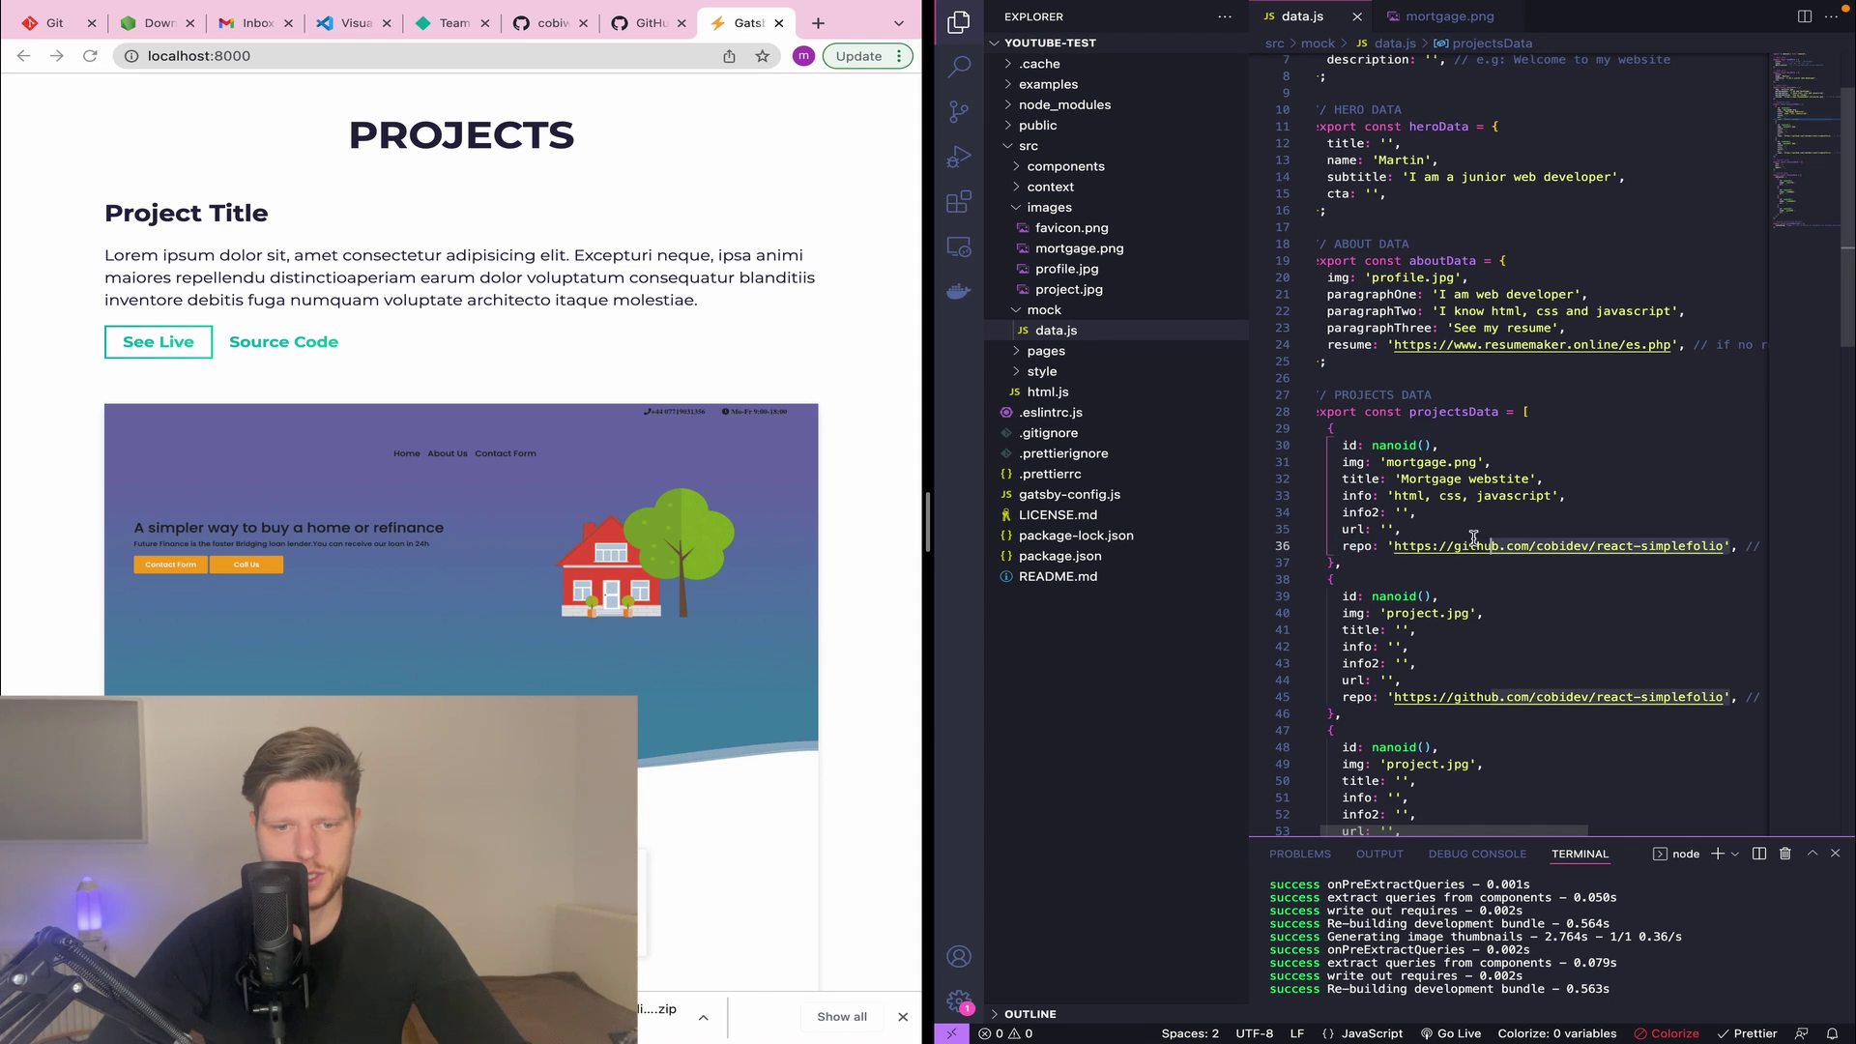
pyautogui.click(1382, 545)
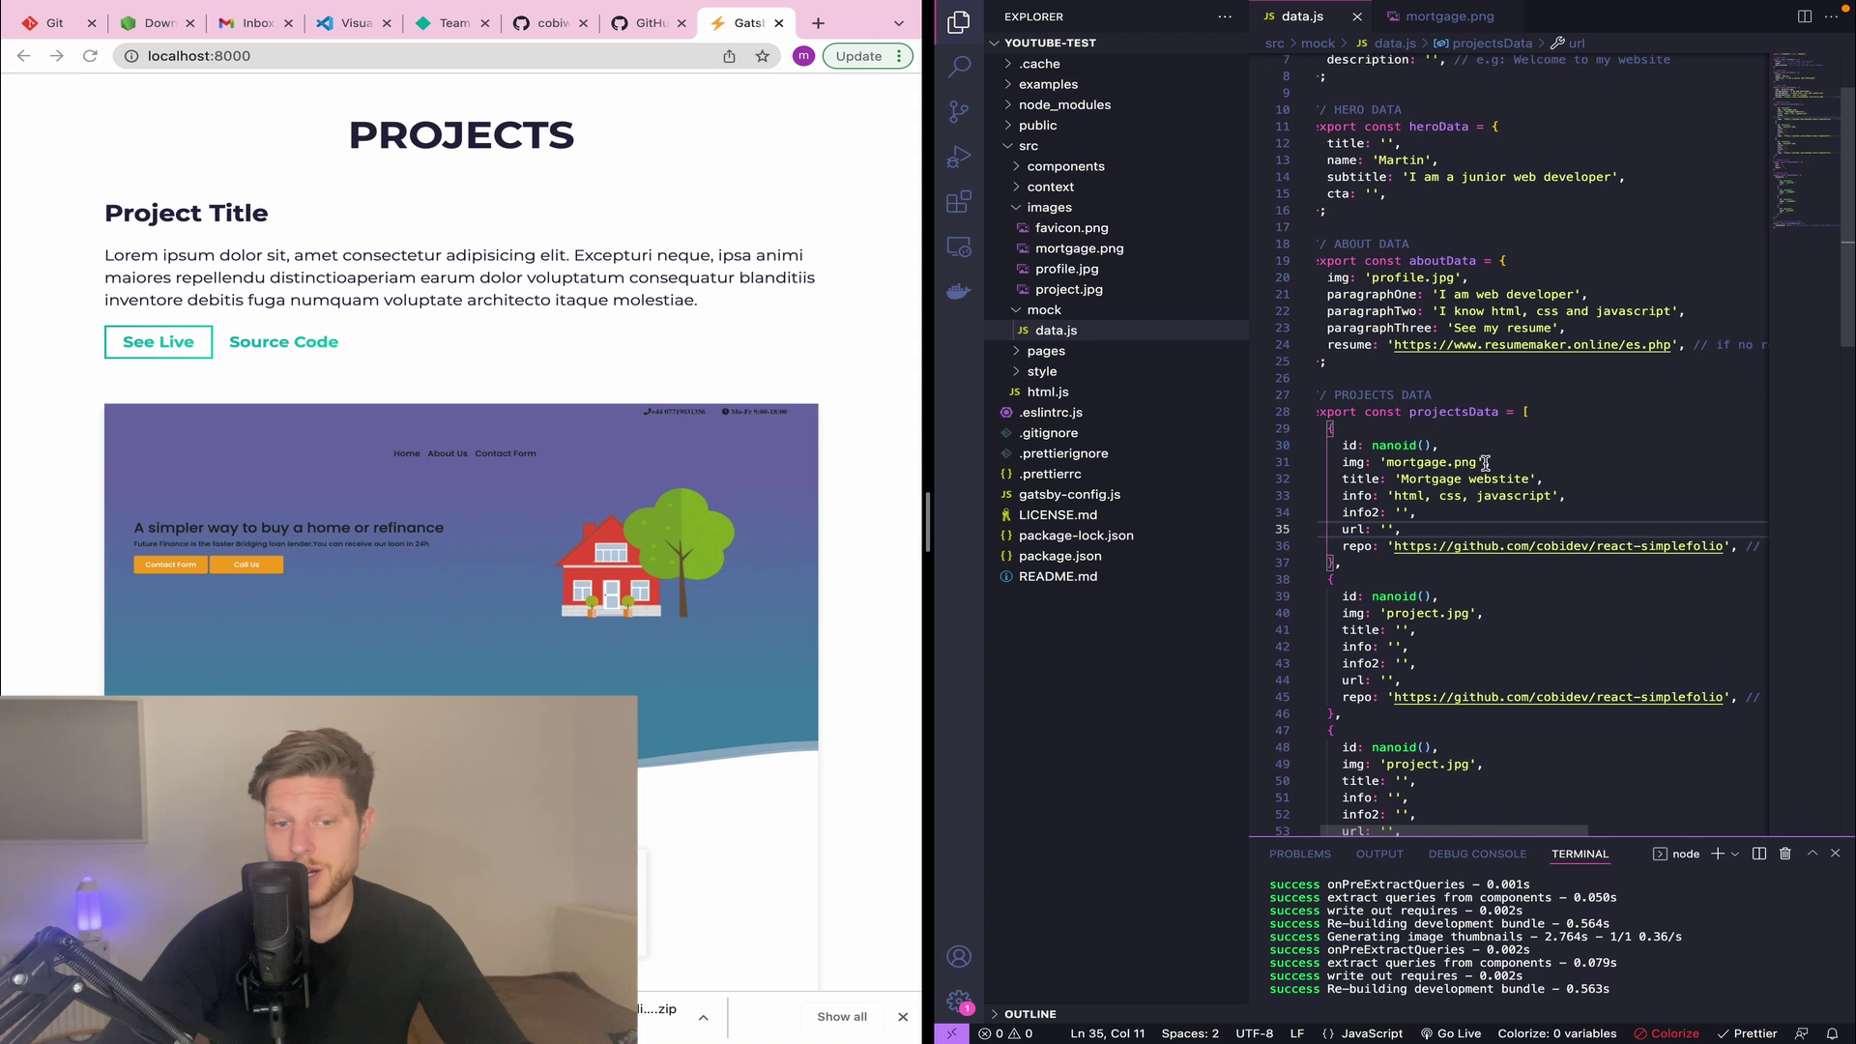
pyautogui.click(1390, 529)
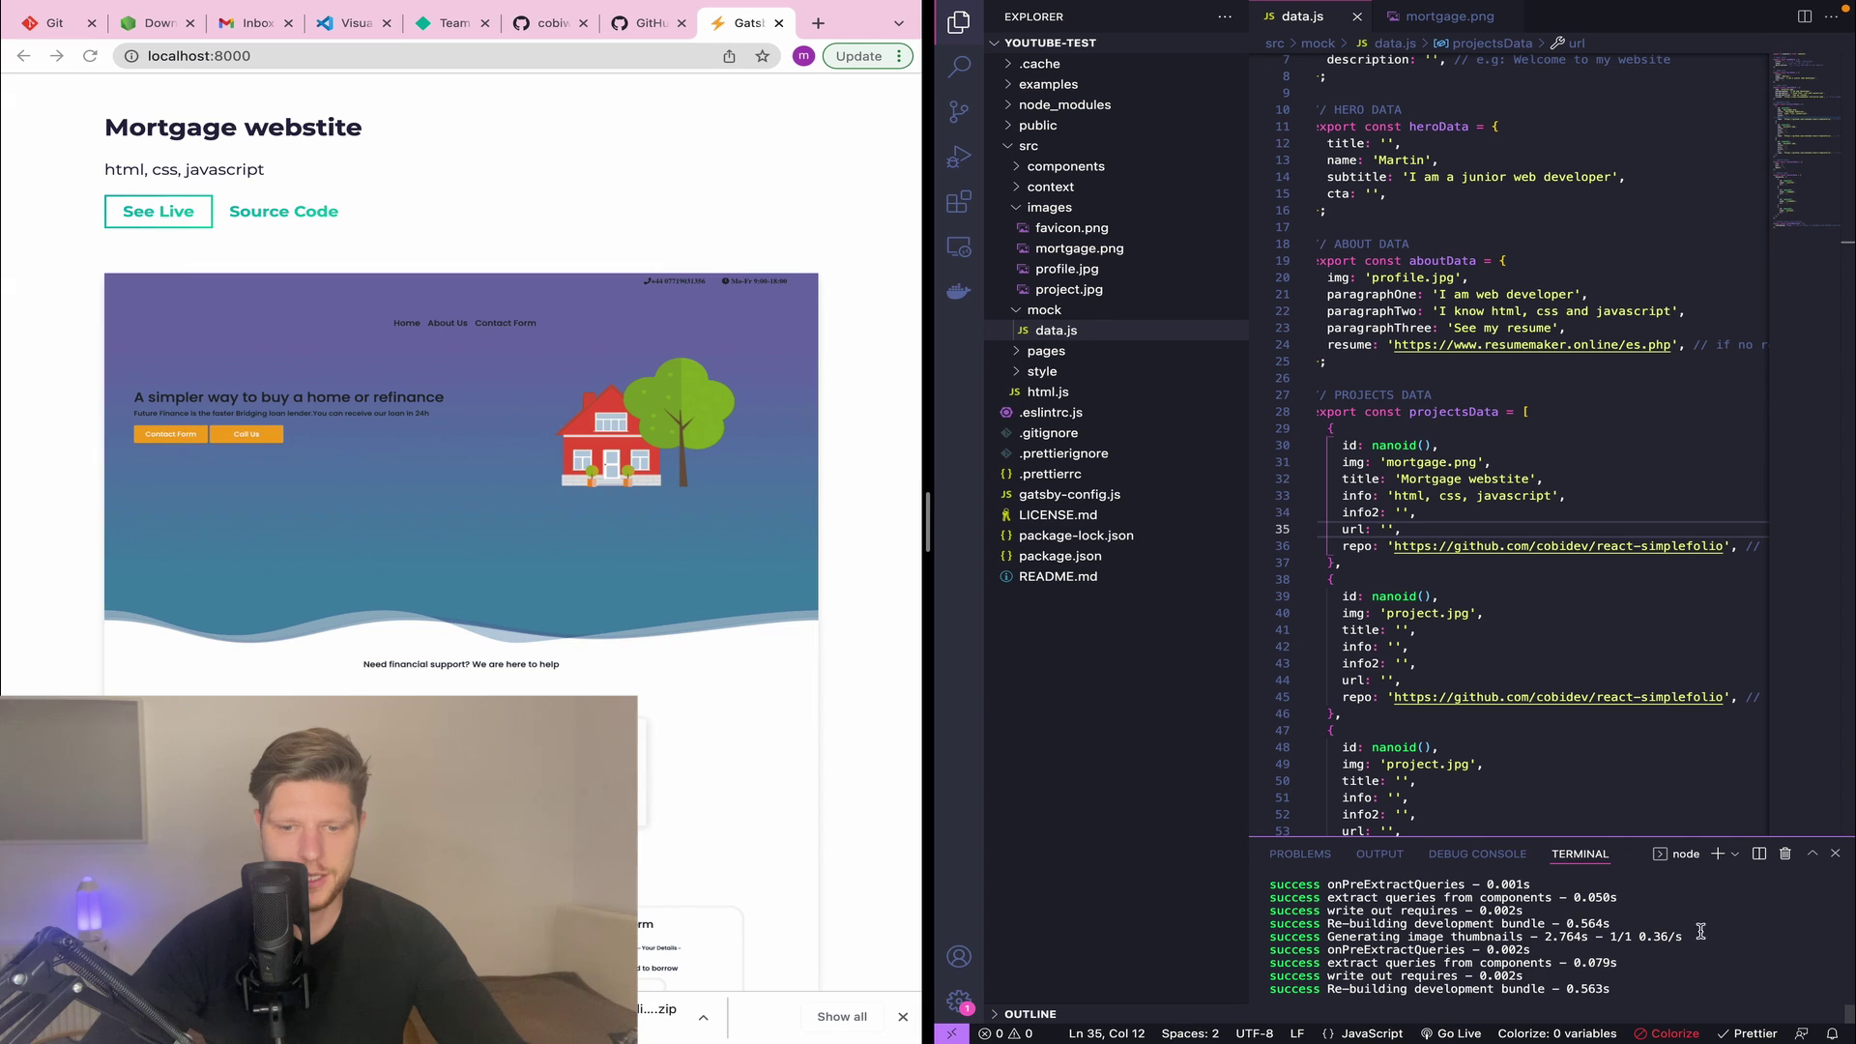
# - Close the dev-server terminal and start a fresh shell terminal
pyautogui.click(1787, 861)
pyautogui.moveTo(468, 6)
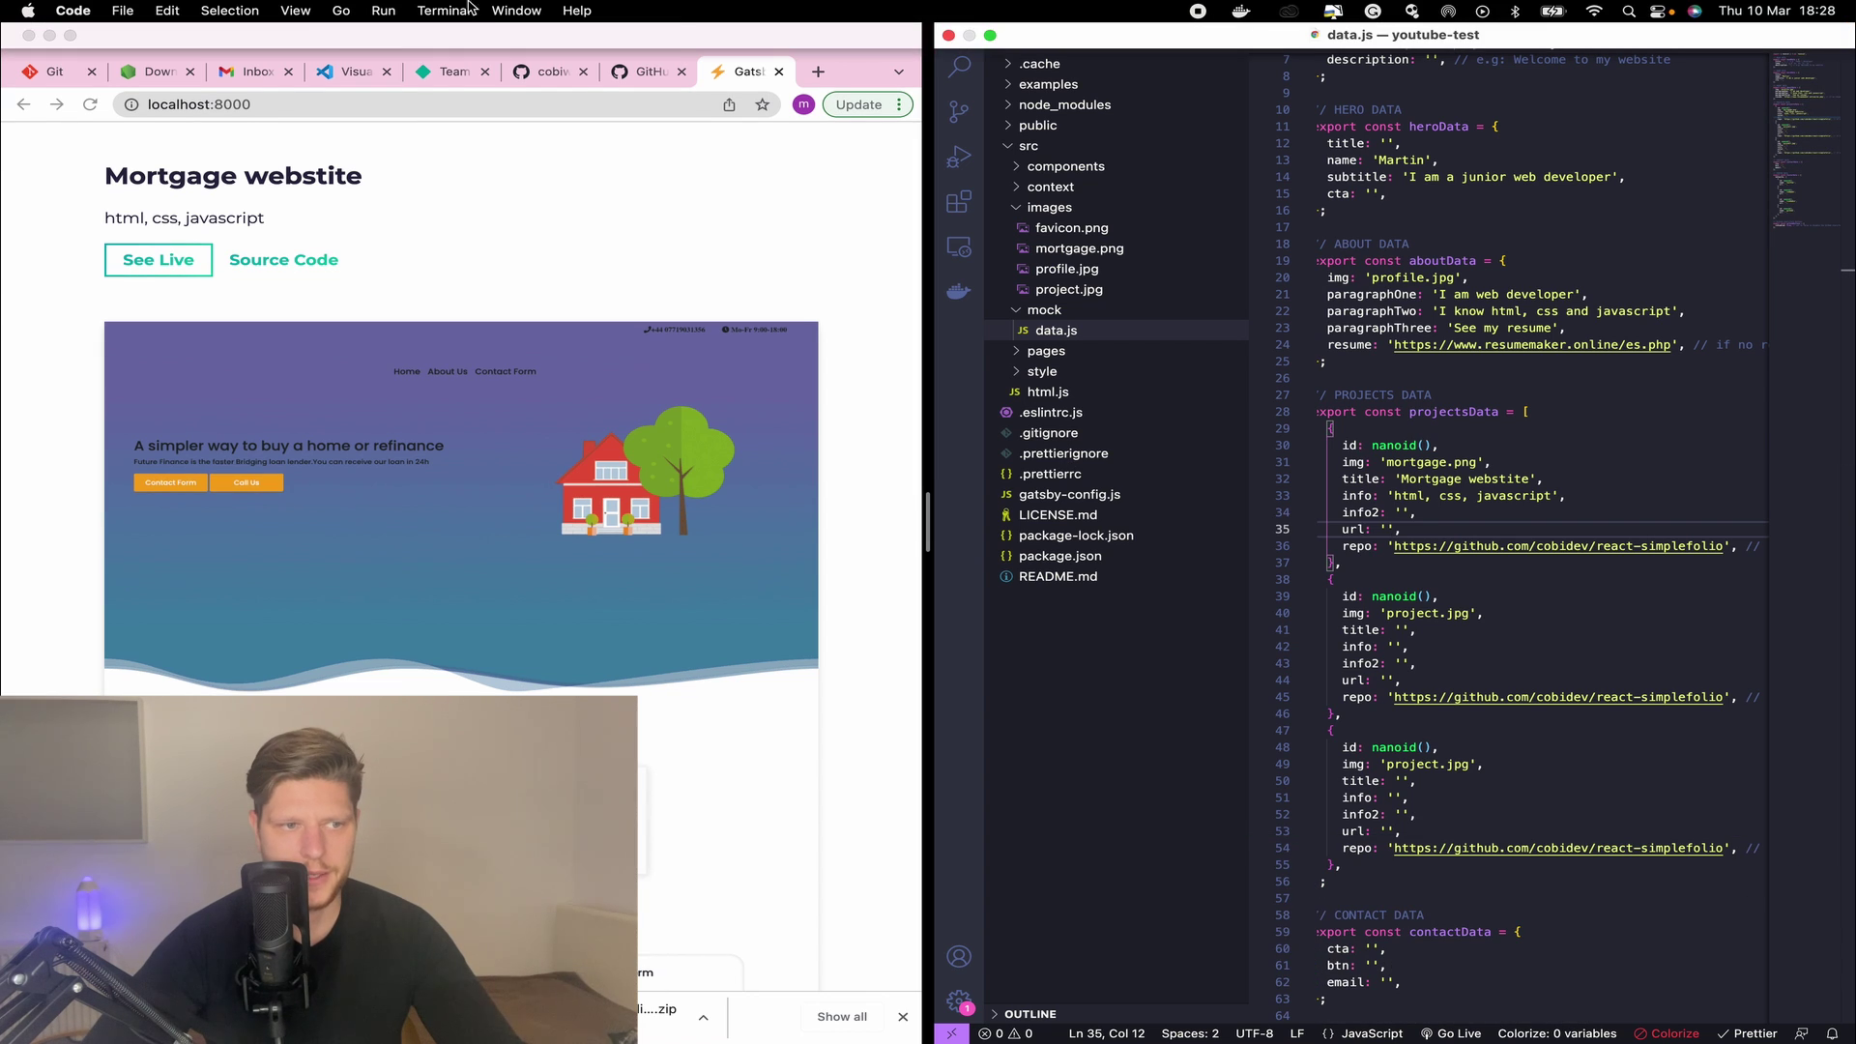
pyautogui.click(448, 10)
pyautogui.click(452, 39)
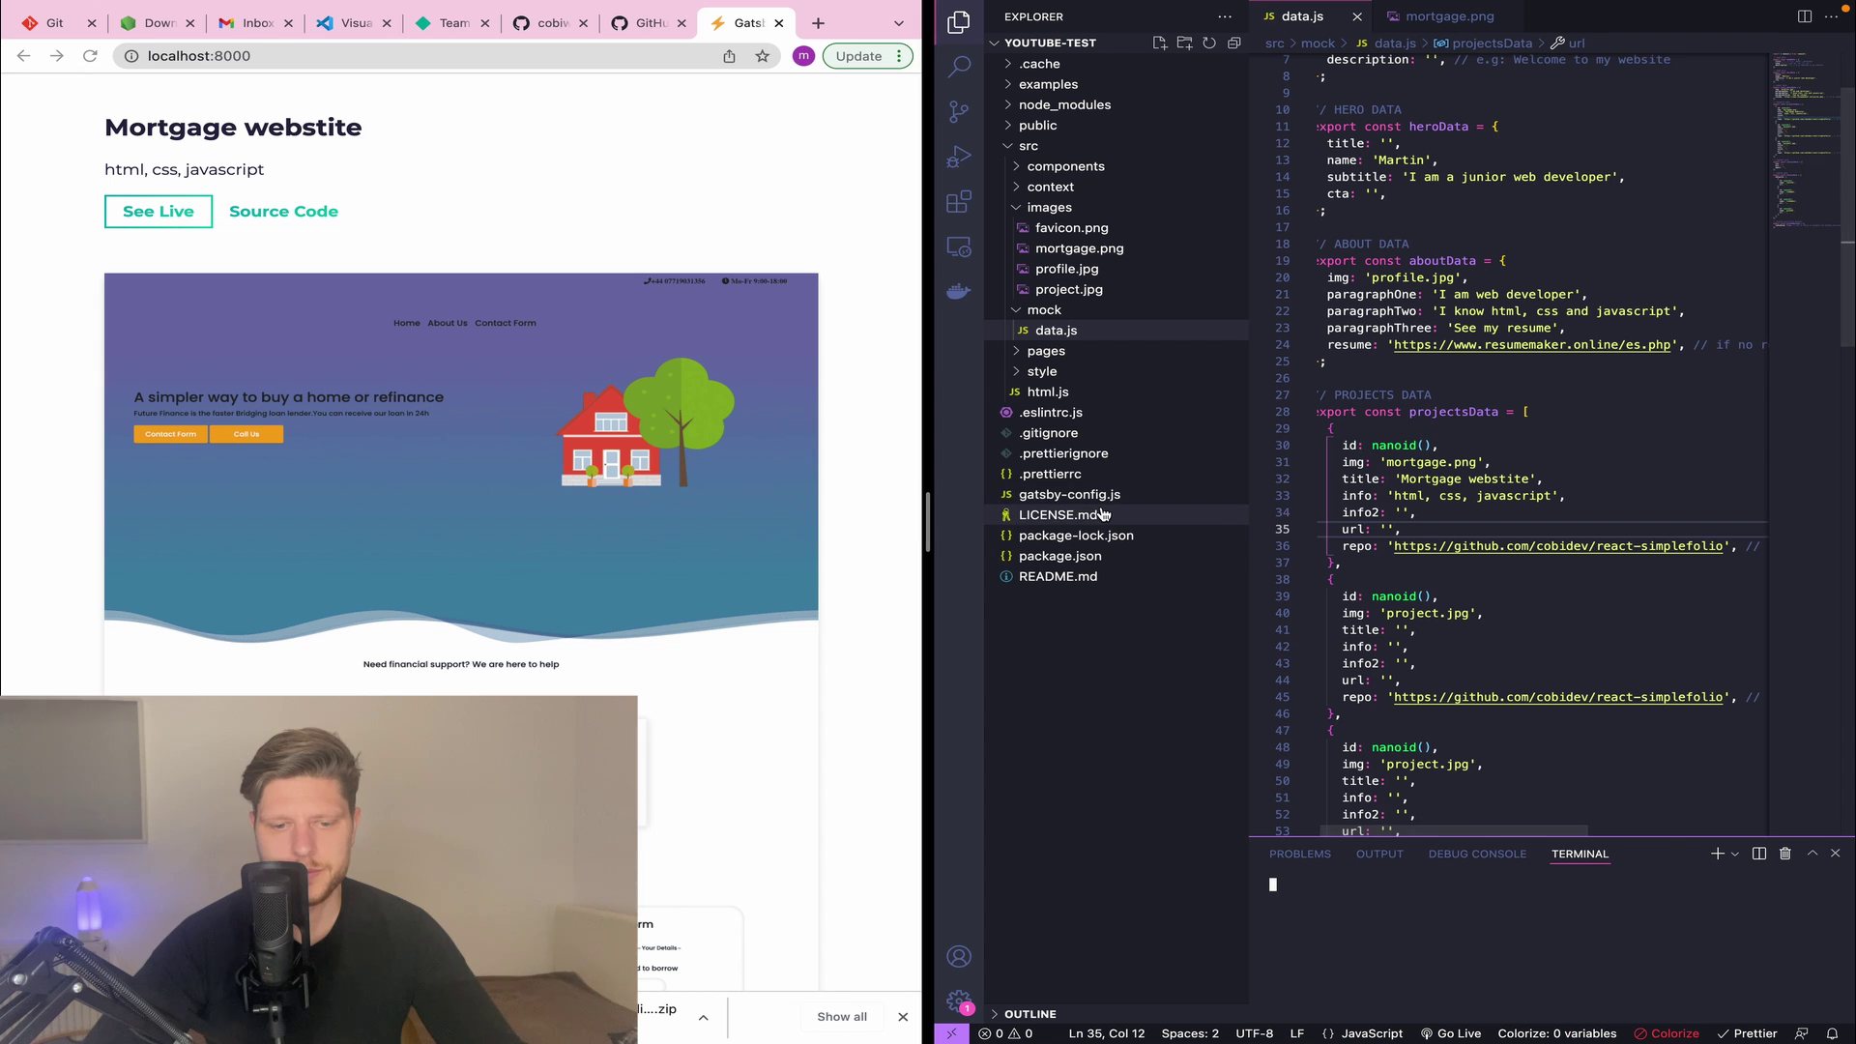
# - Switch Chrome to the GitHub dashboard and check the signed-in account
pyautogui.click(642, 23)
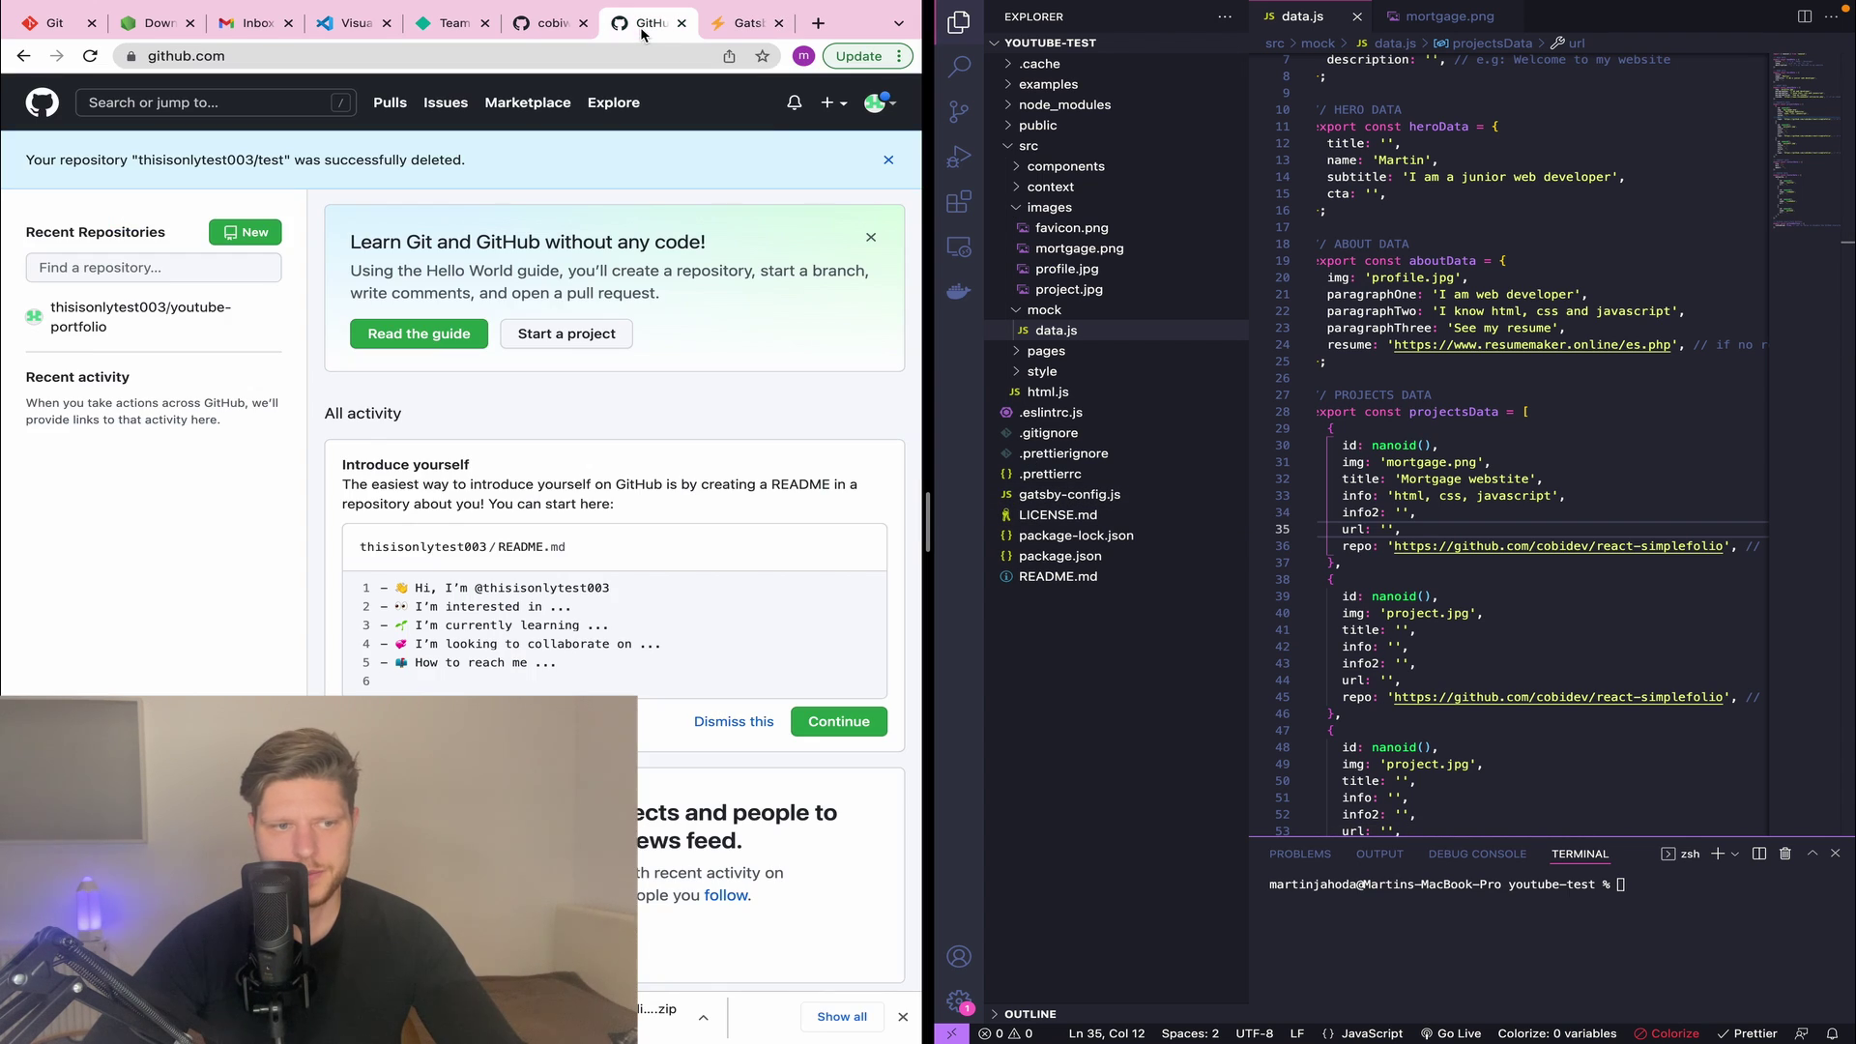
pyautogui.click(880, 108)
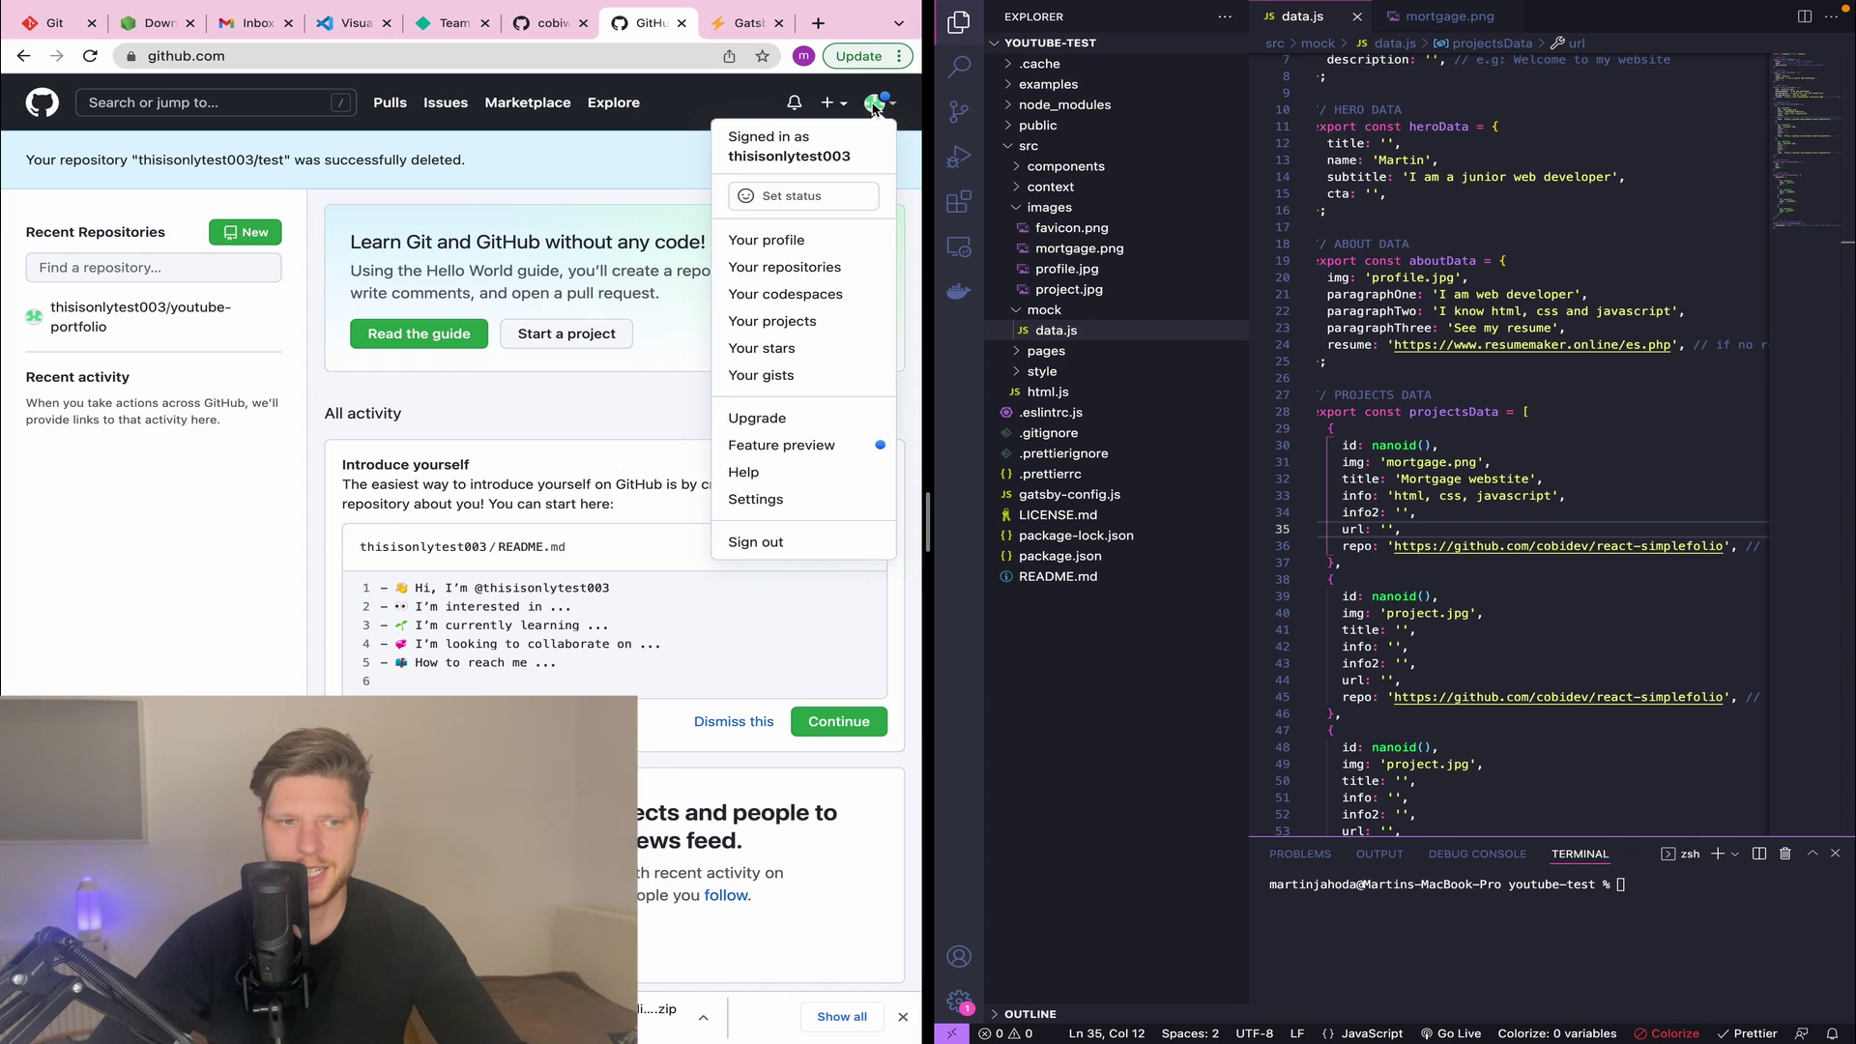
pyautogui.click(876, 107)
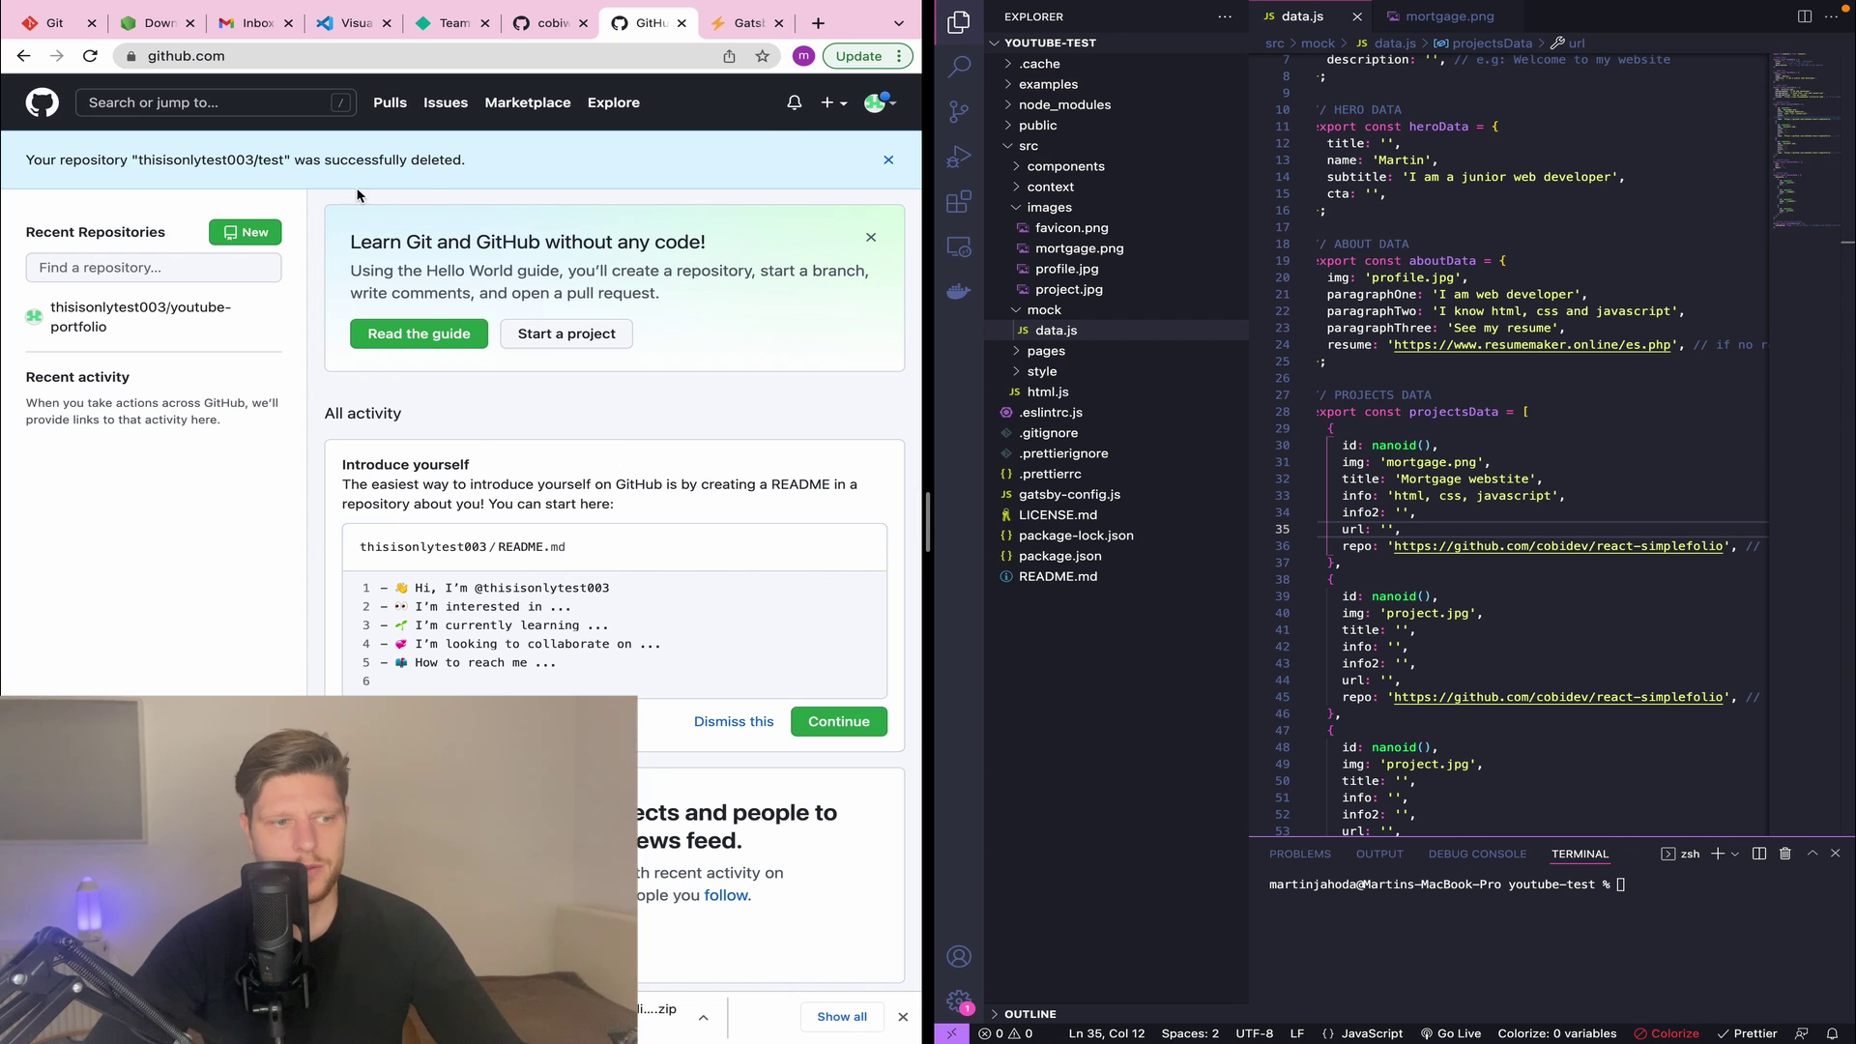
# - Create a new public GitHub repository named project-template
pyautogui.click(262, 235)
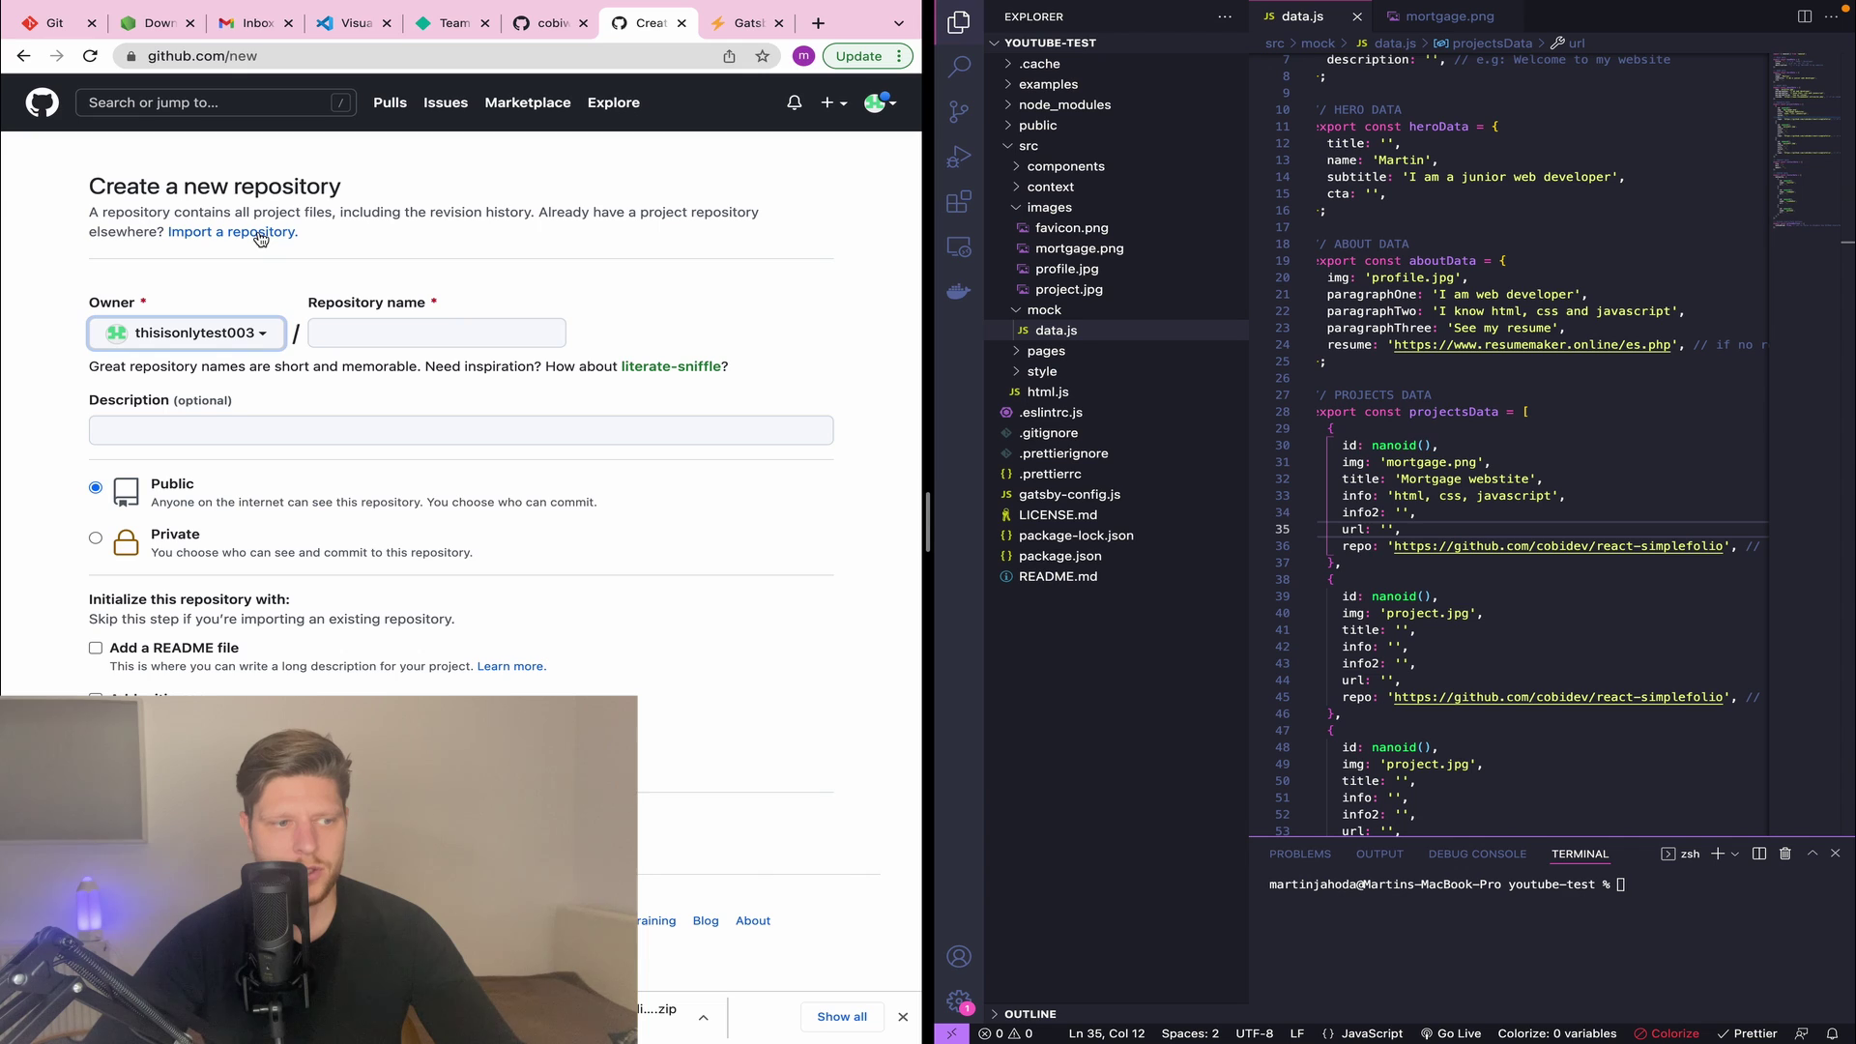
pyautogui.click(404, 335)
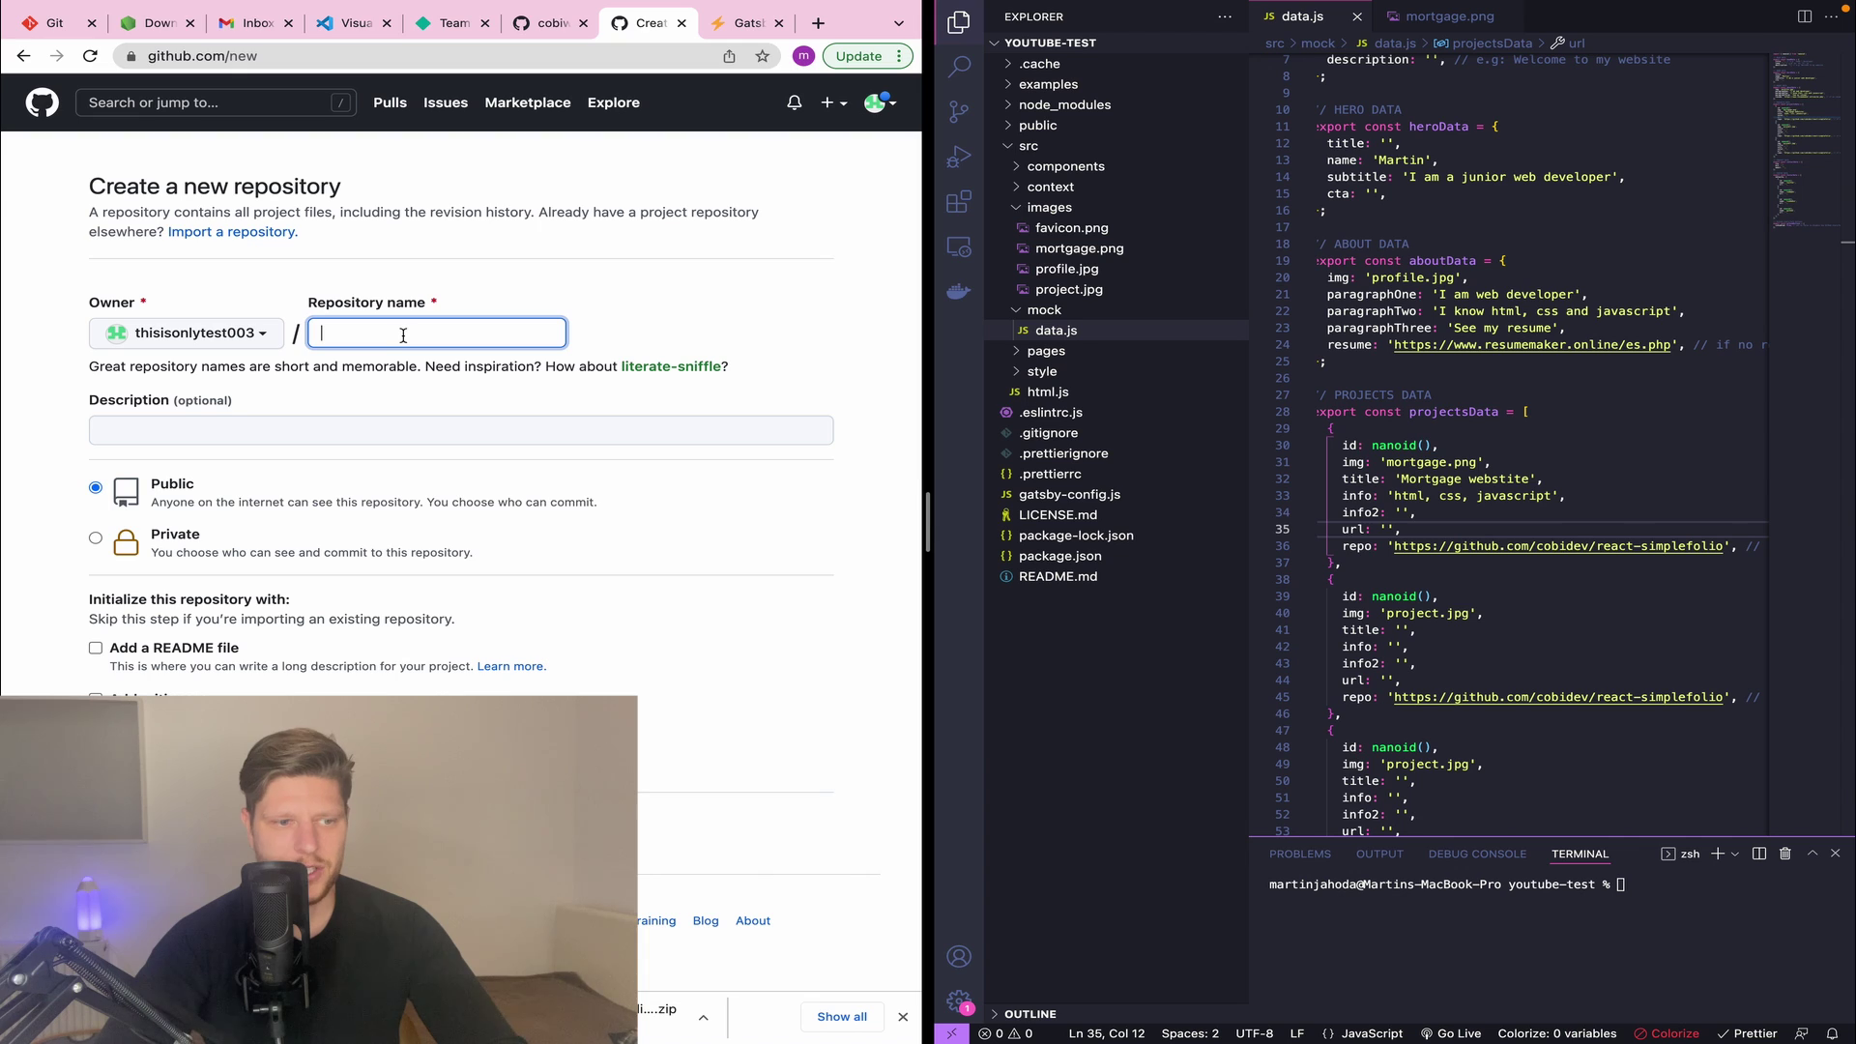
pyautogui.write('project-template')
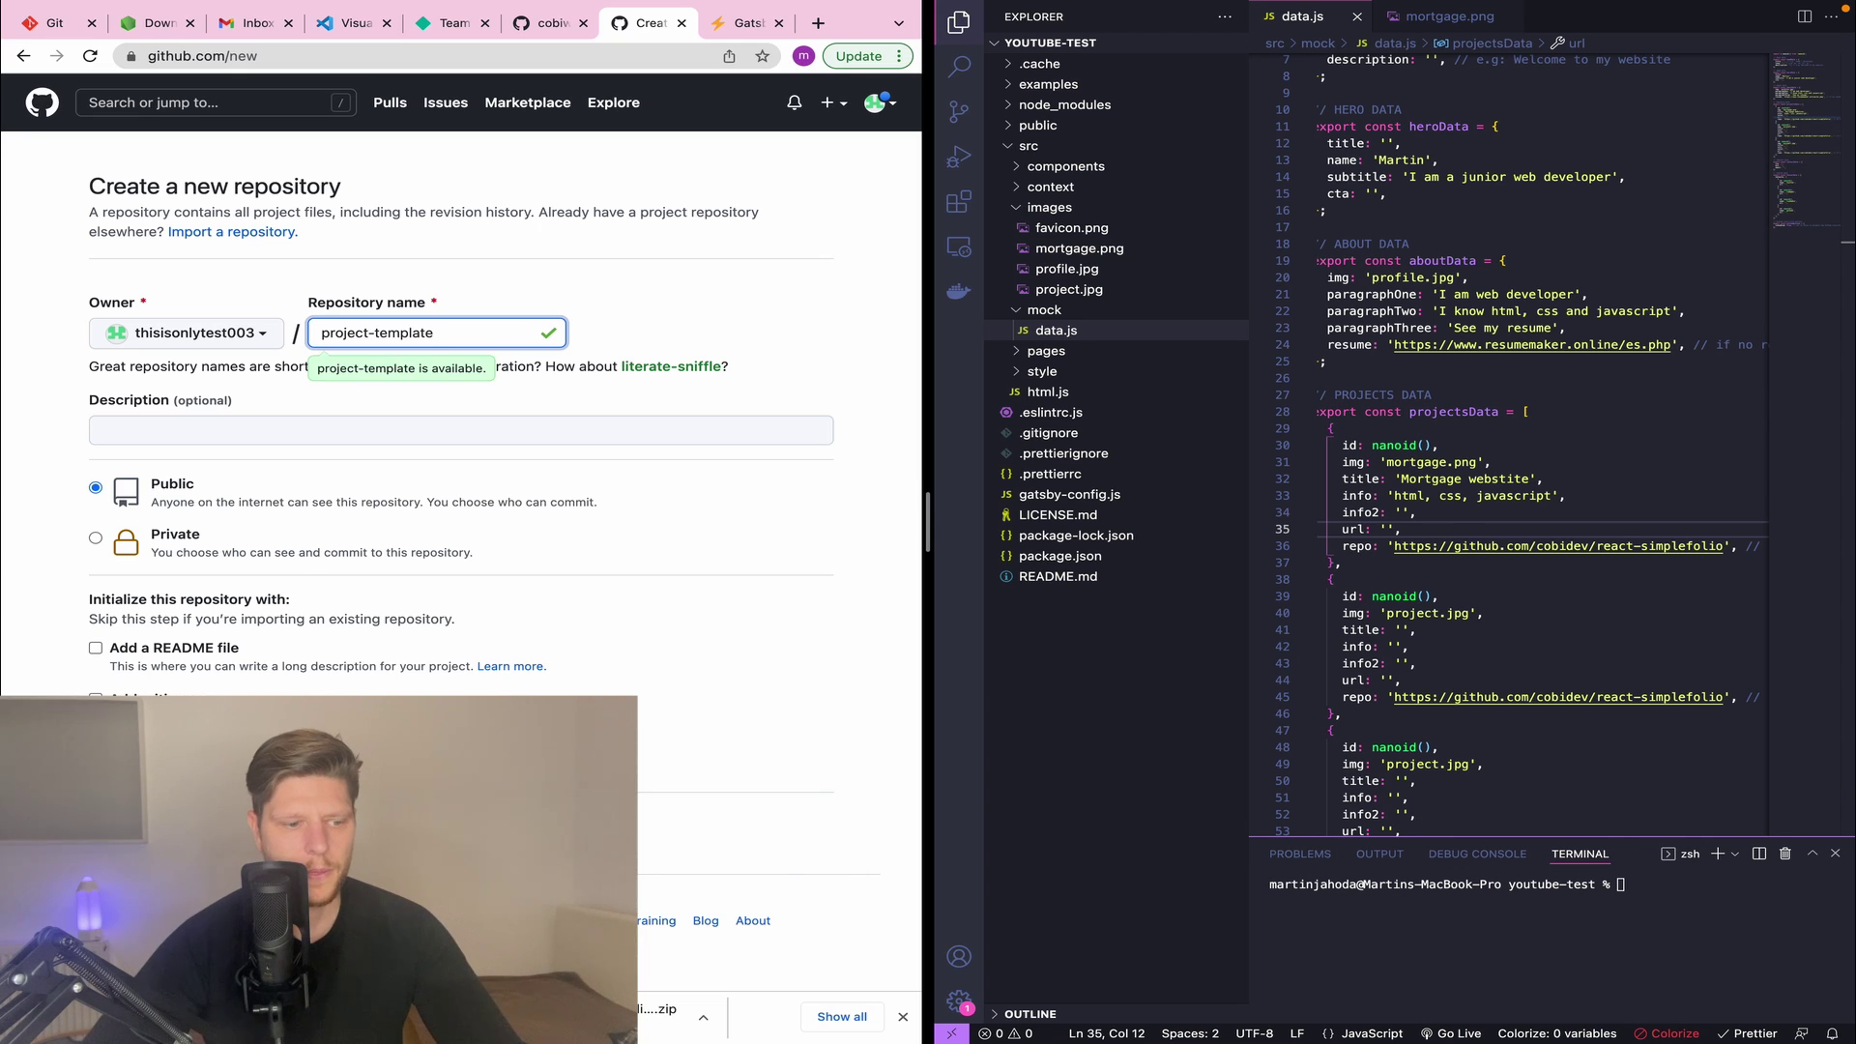
pyautogui.press('Return')
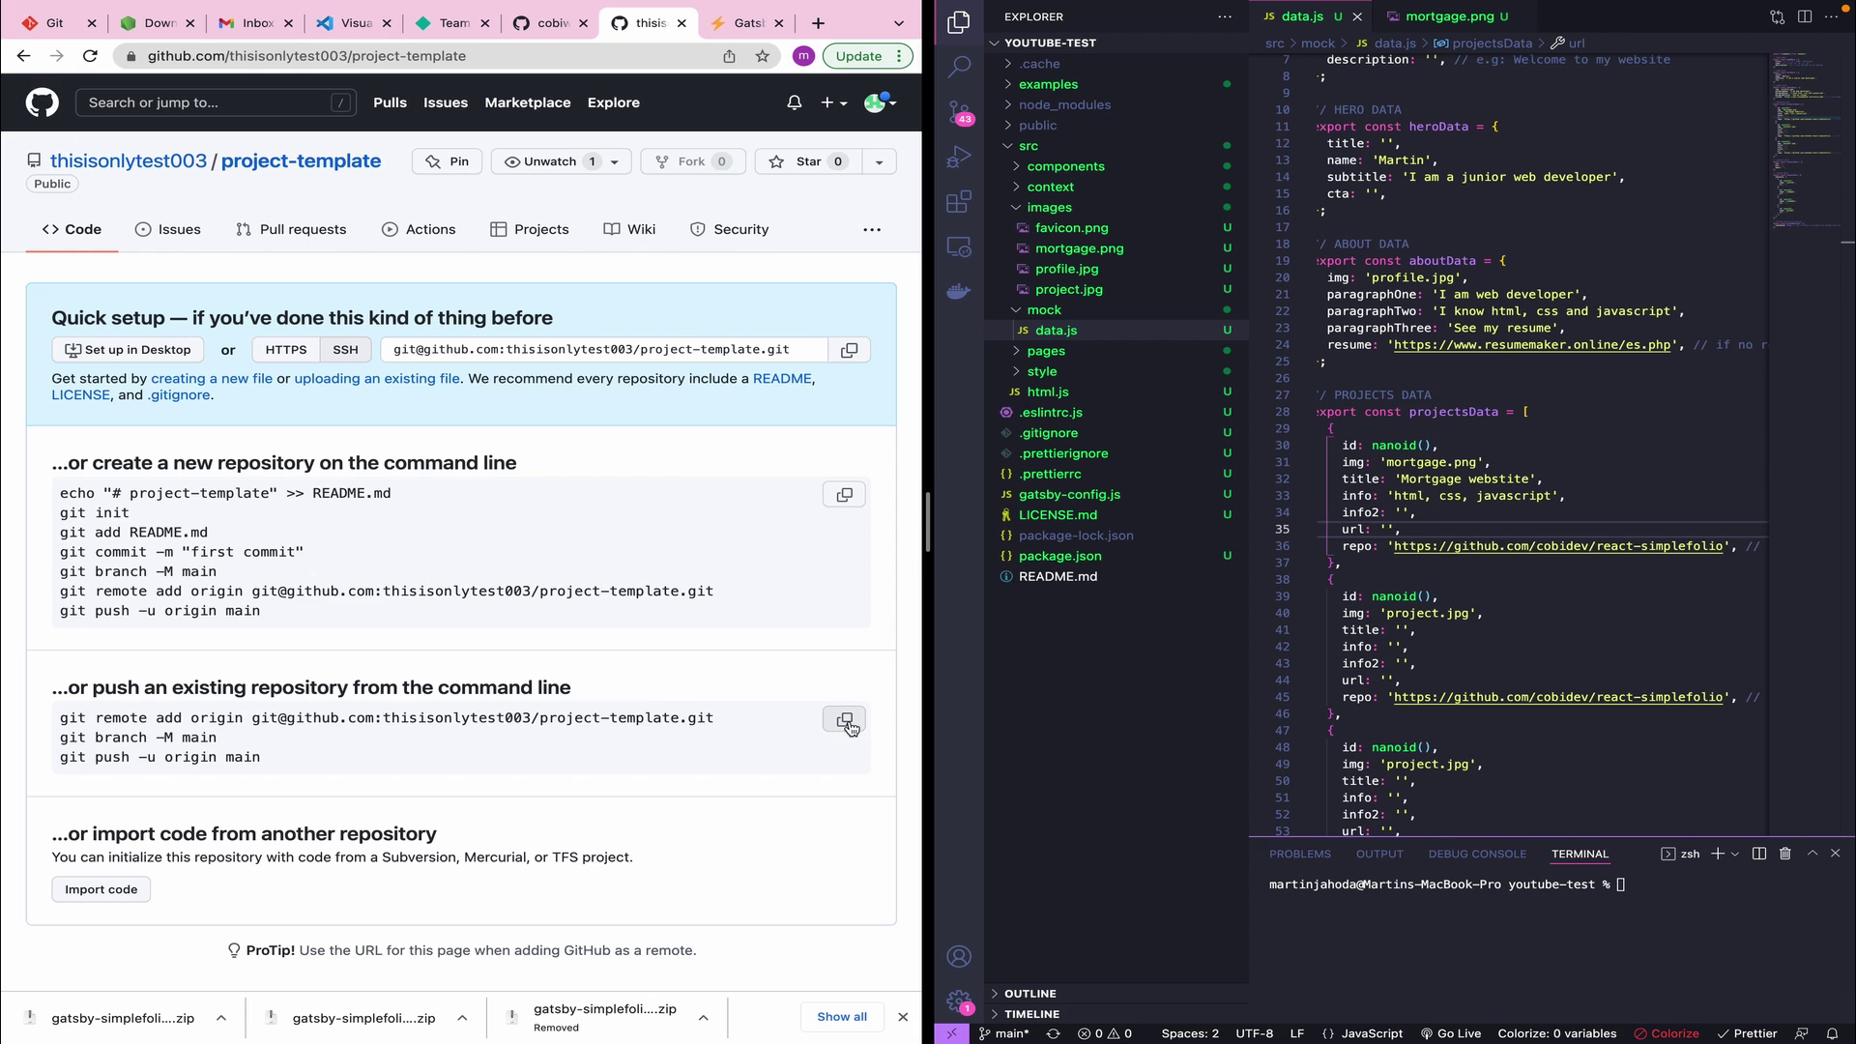
# - Run the copied push commands in the VS Code terminal to upload the project
pyautogui.click(1705, 945)
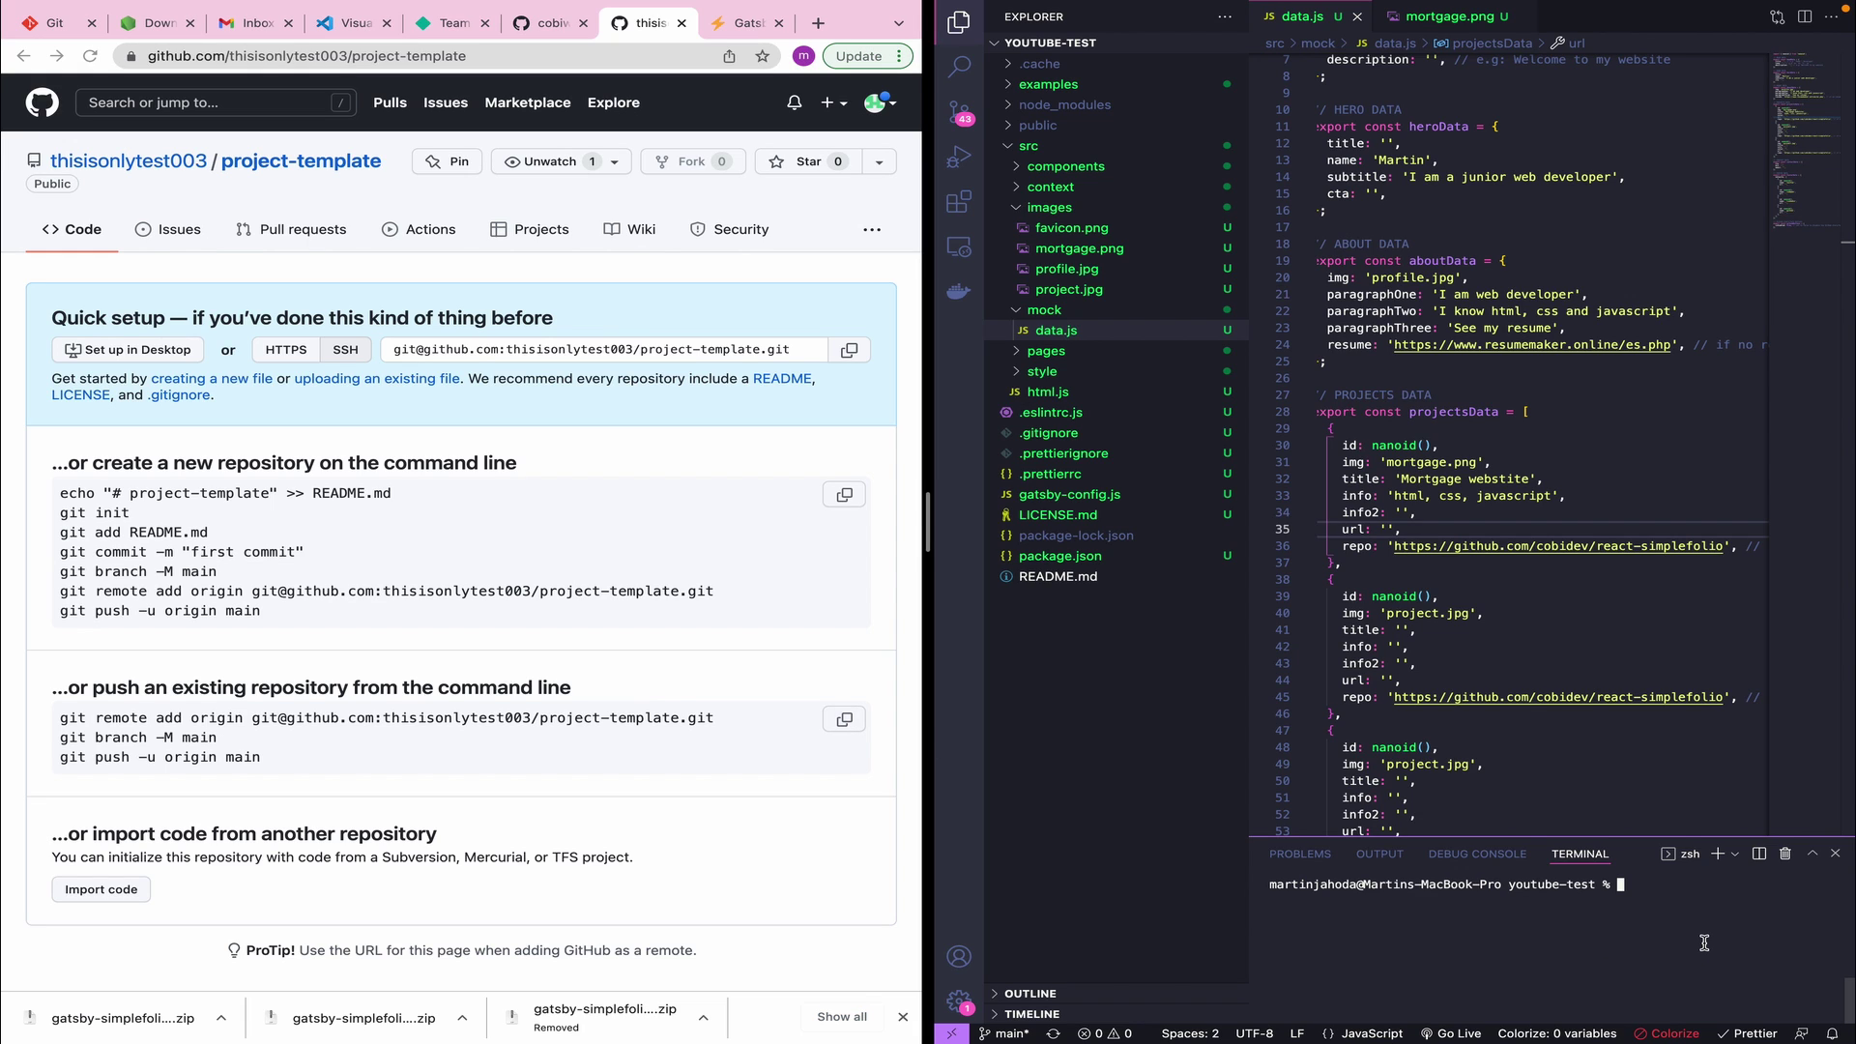
pyautogui.press('super+v')
pyautogui.press('Return')
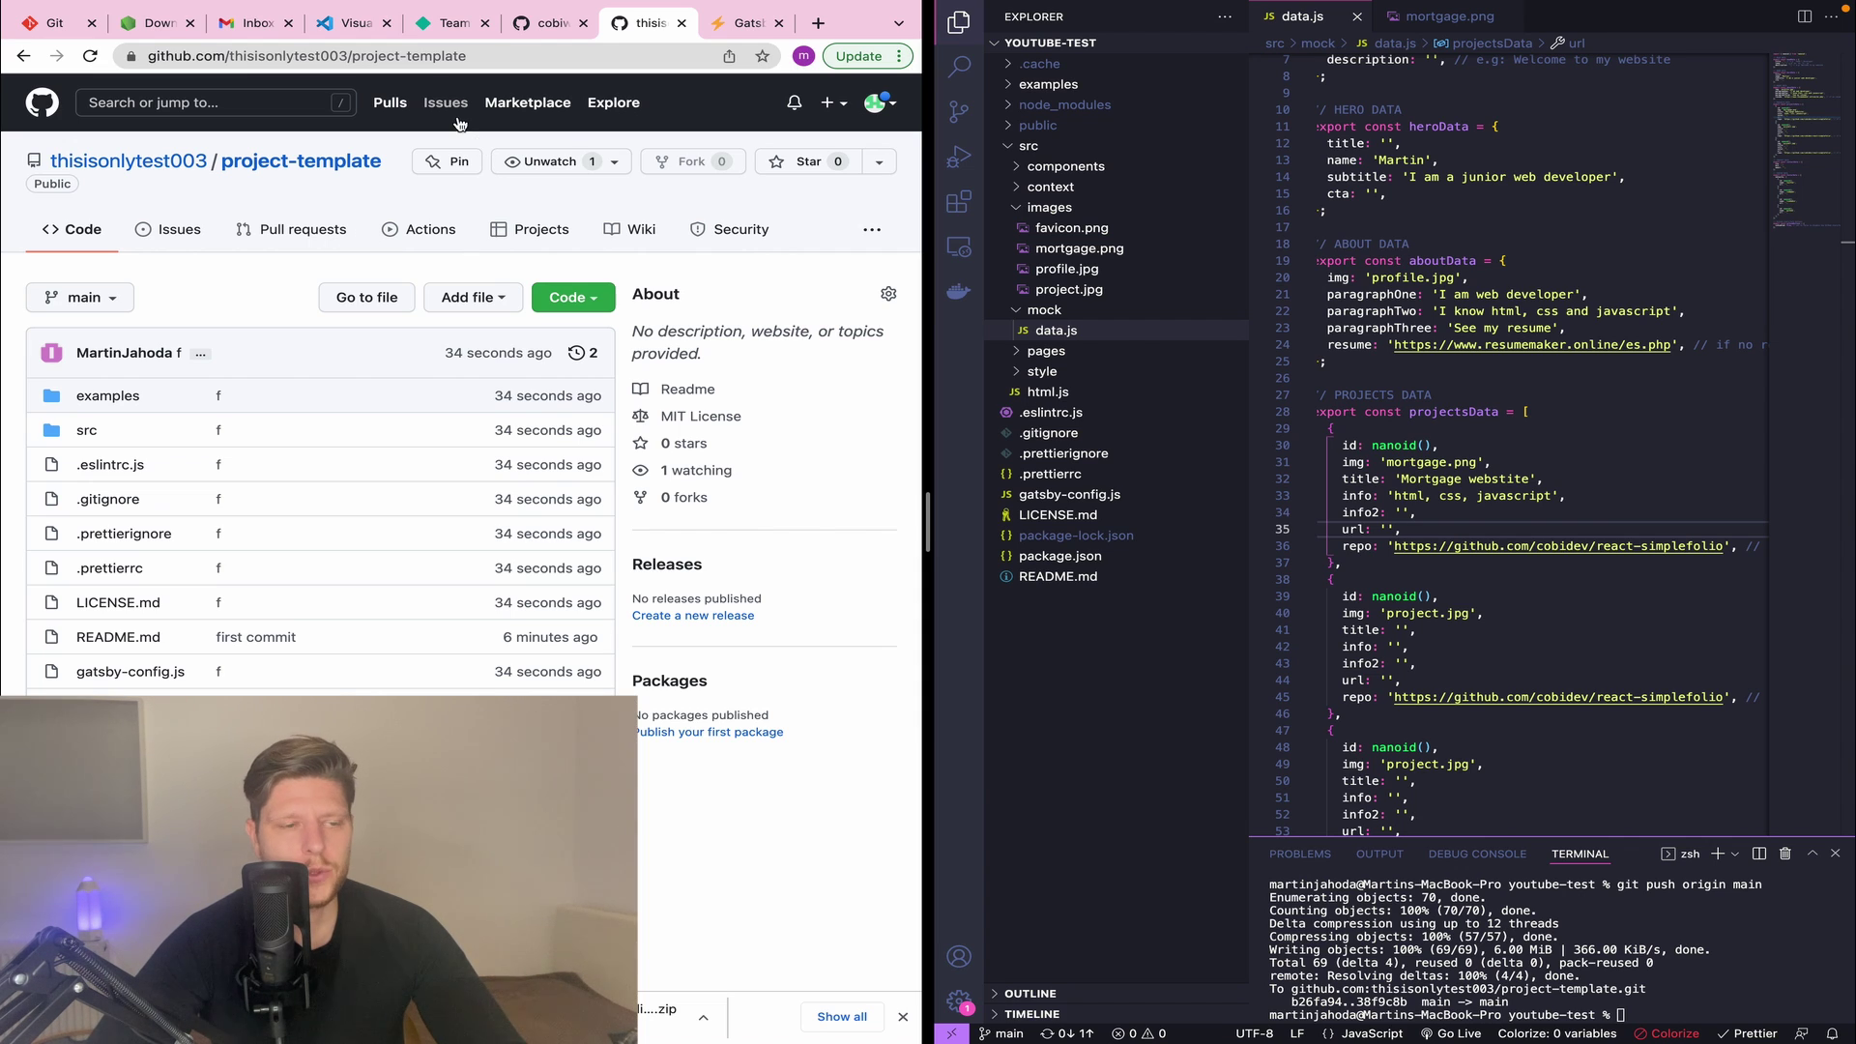
# - Switch Chrome to the Netlify Team tab's overview page
pyautogui.click(444, 33)
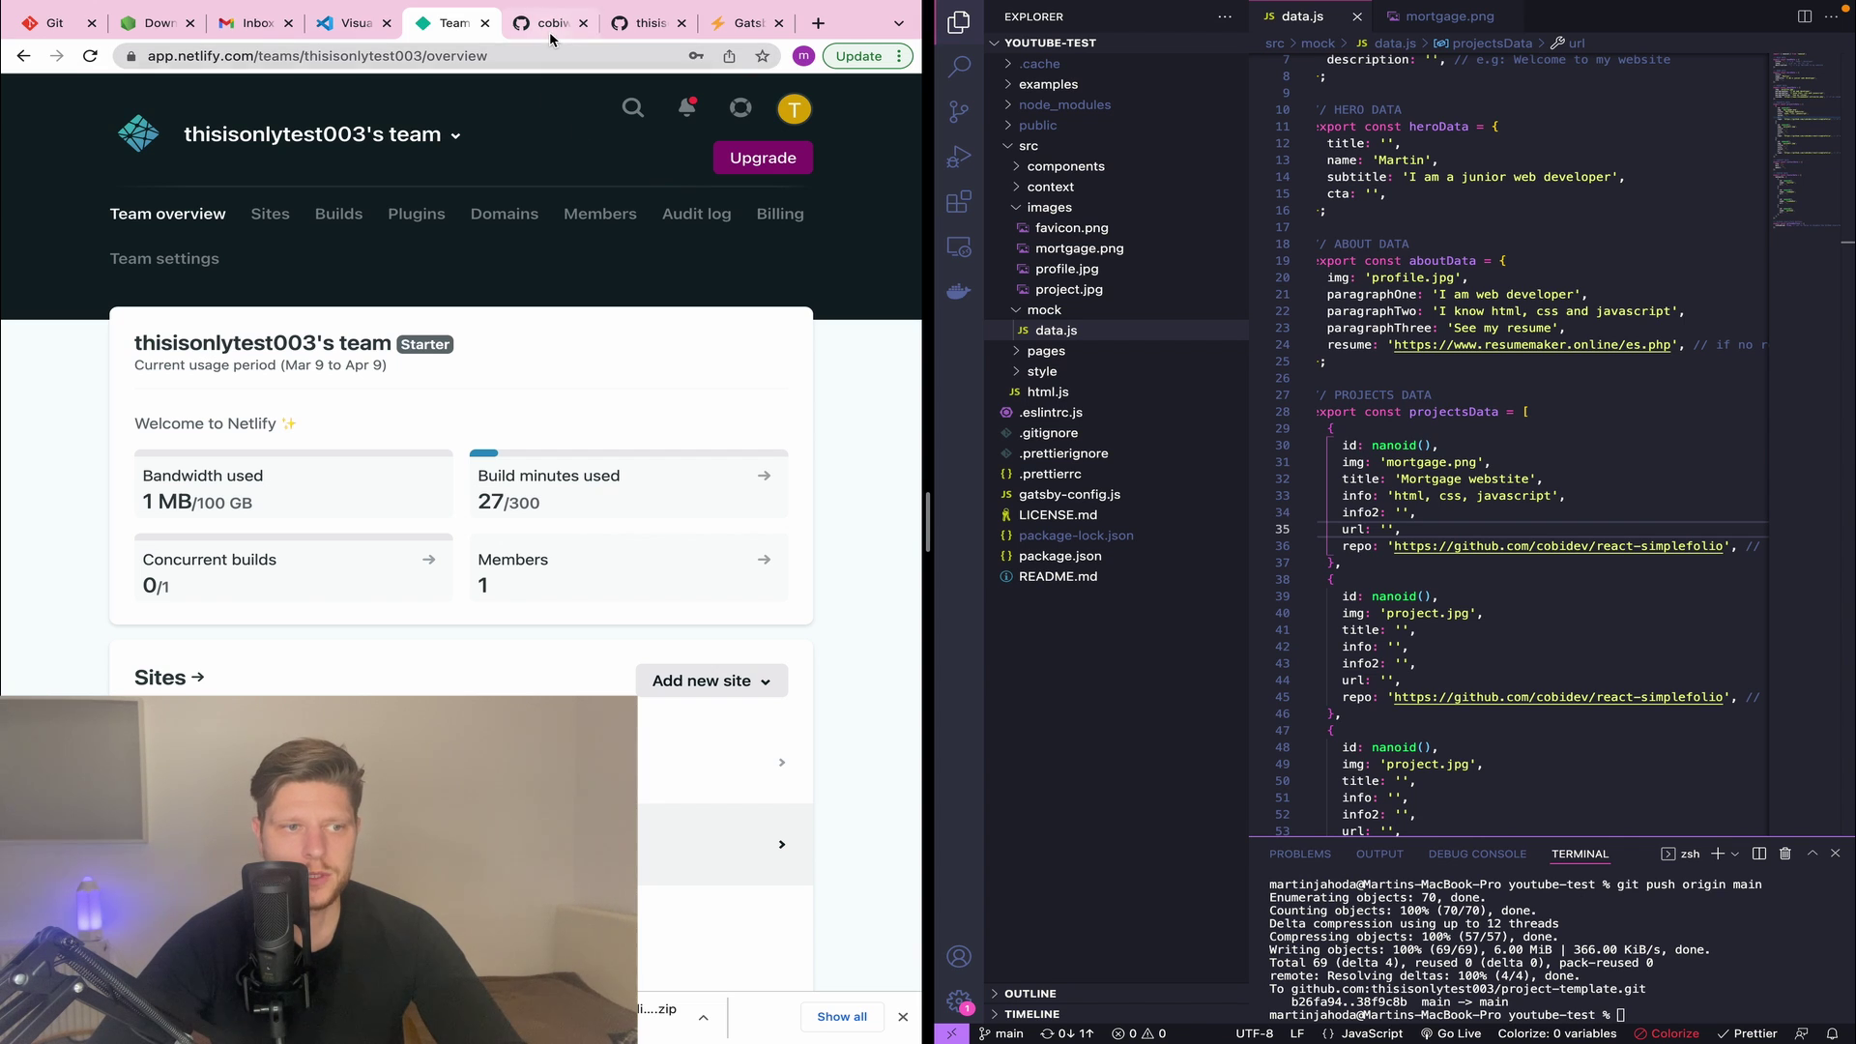
# - Import an existing GitHub project in Netlify, choosing thisisonlytest003/project-template
pyautogui.click(648, 23)
pyautogui.click(459, 23)
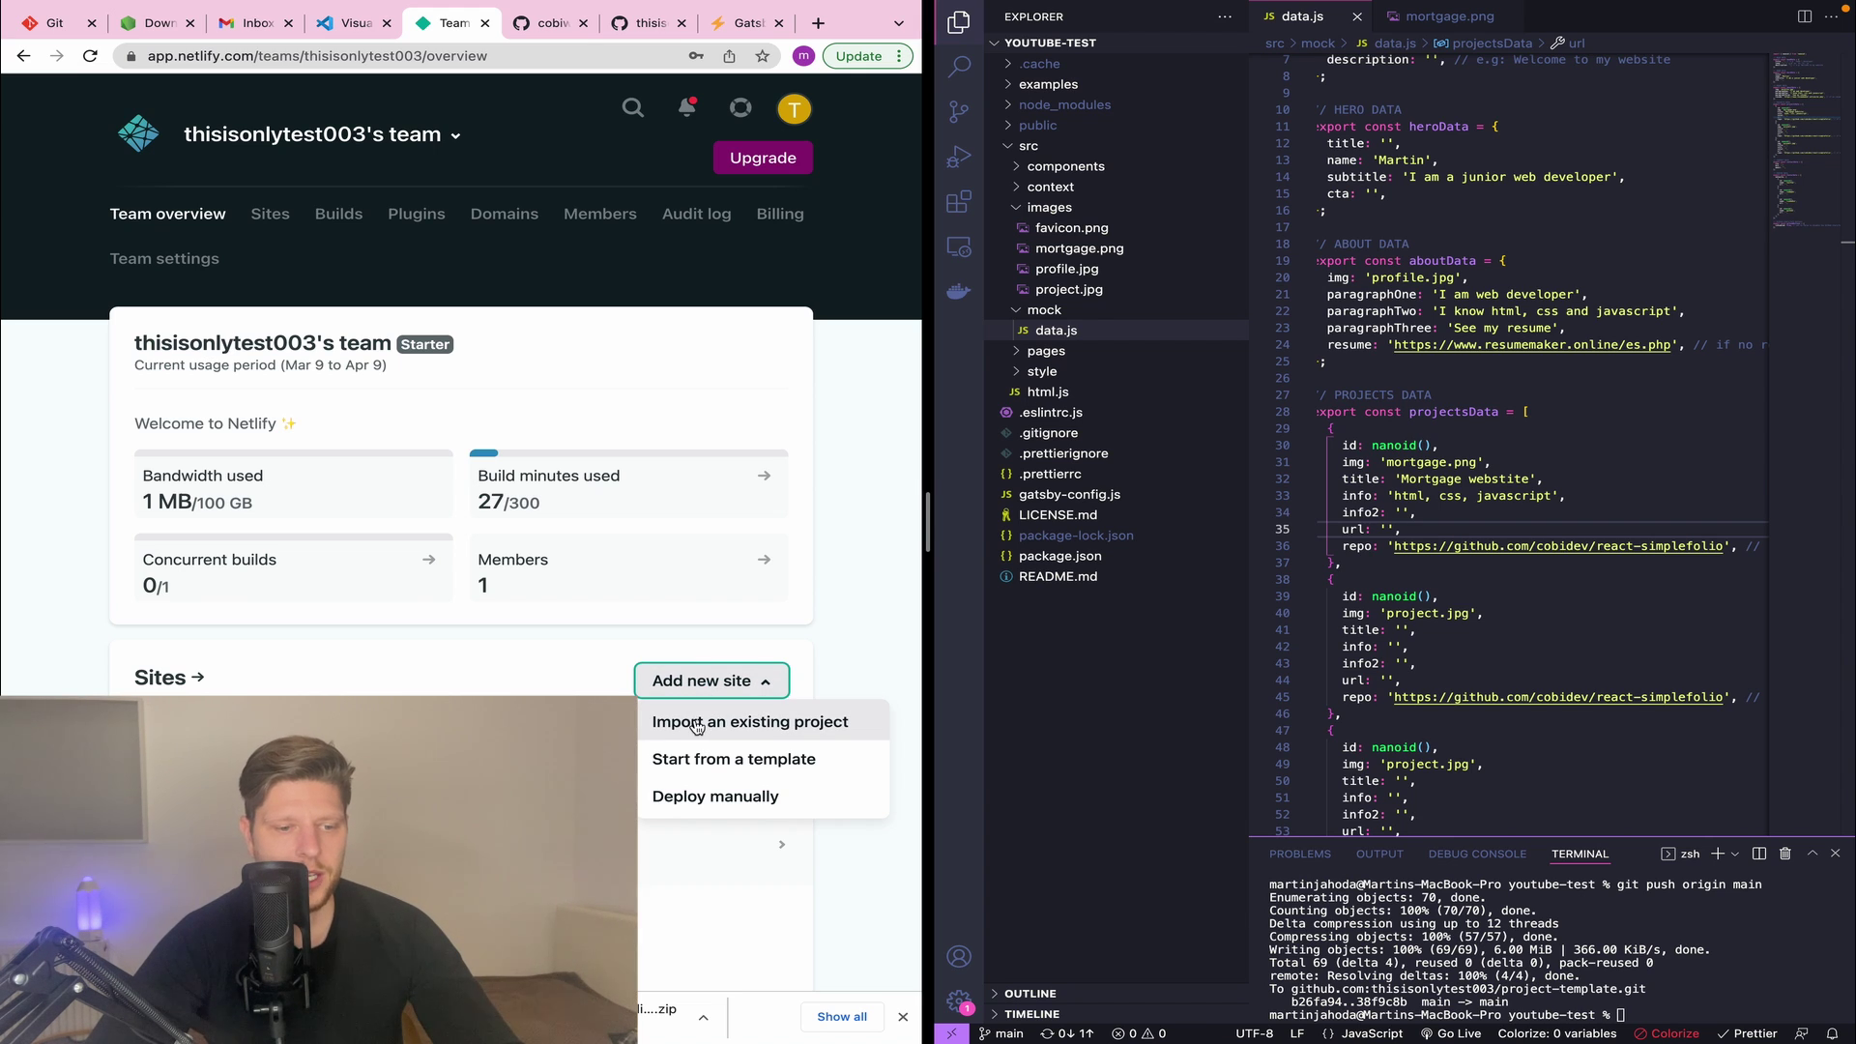
pyautogui.click(688, 725)
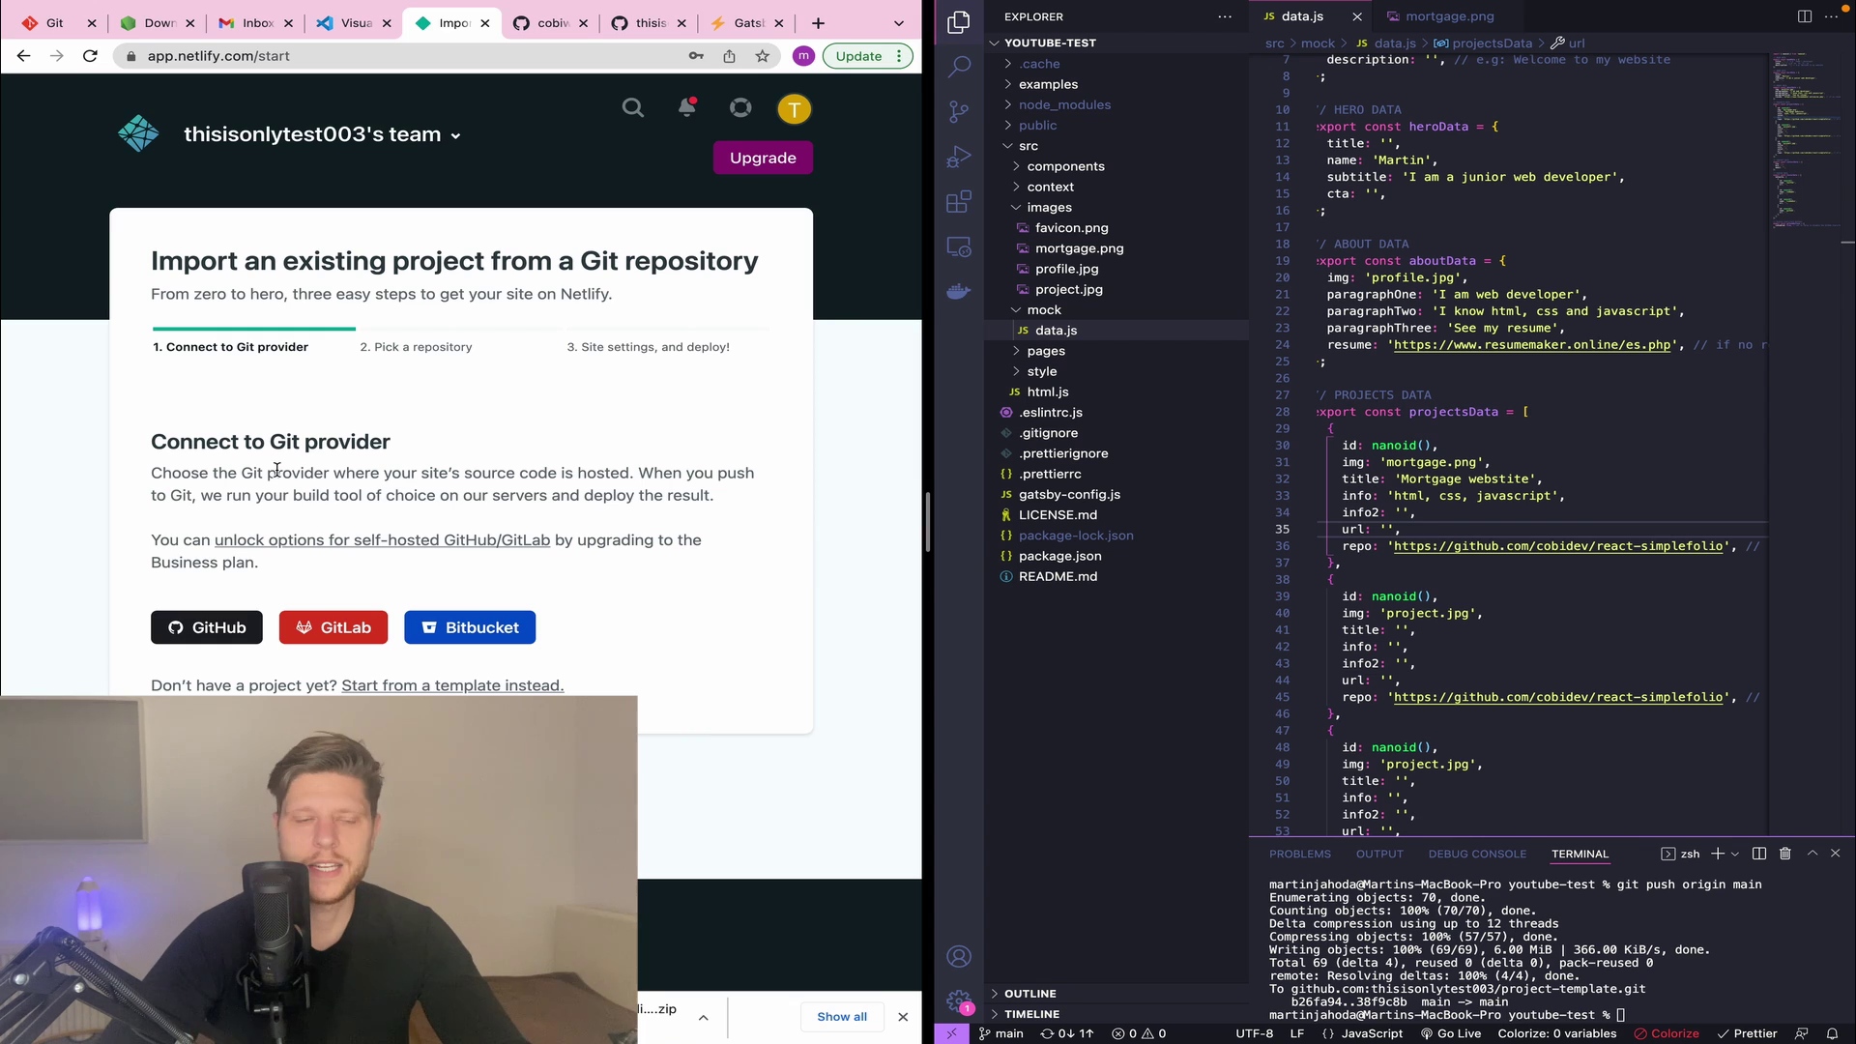
pyautogui.click(212, 621)
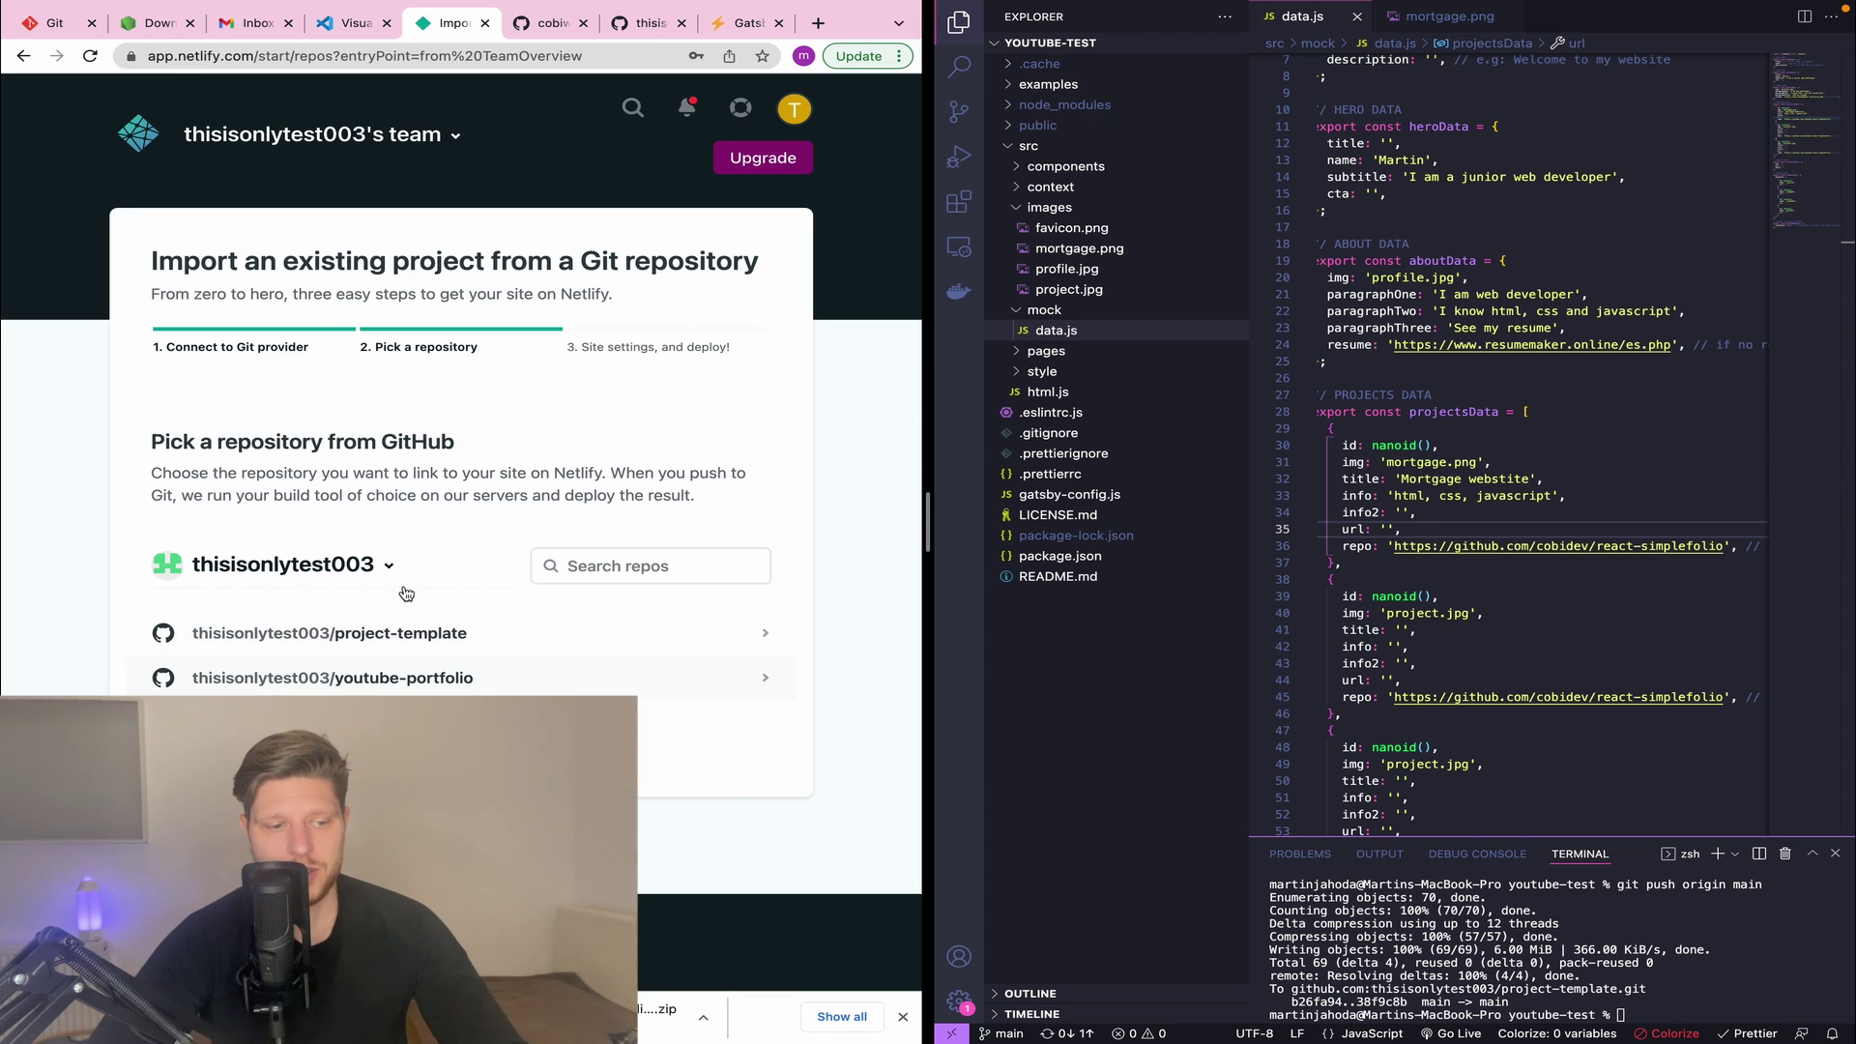
pyautogui.click(398, 633)
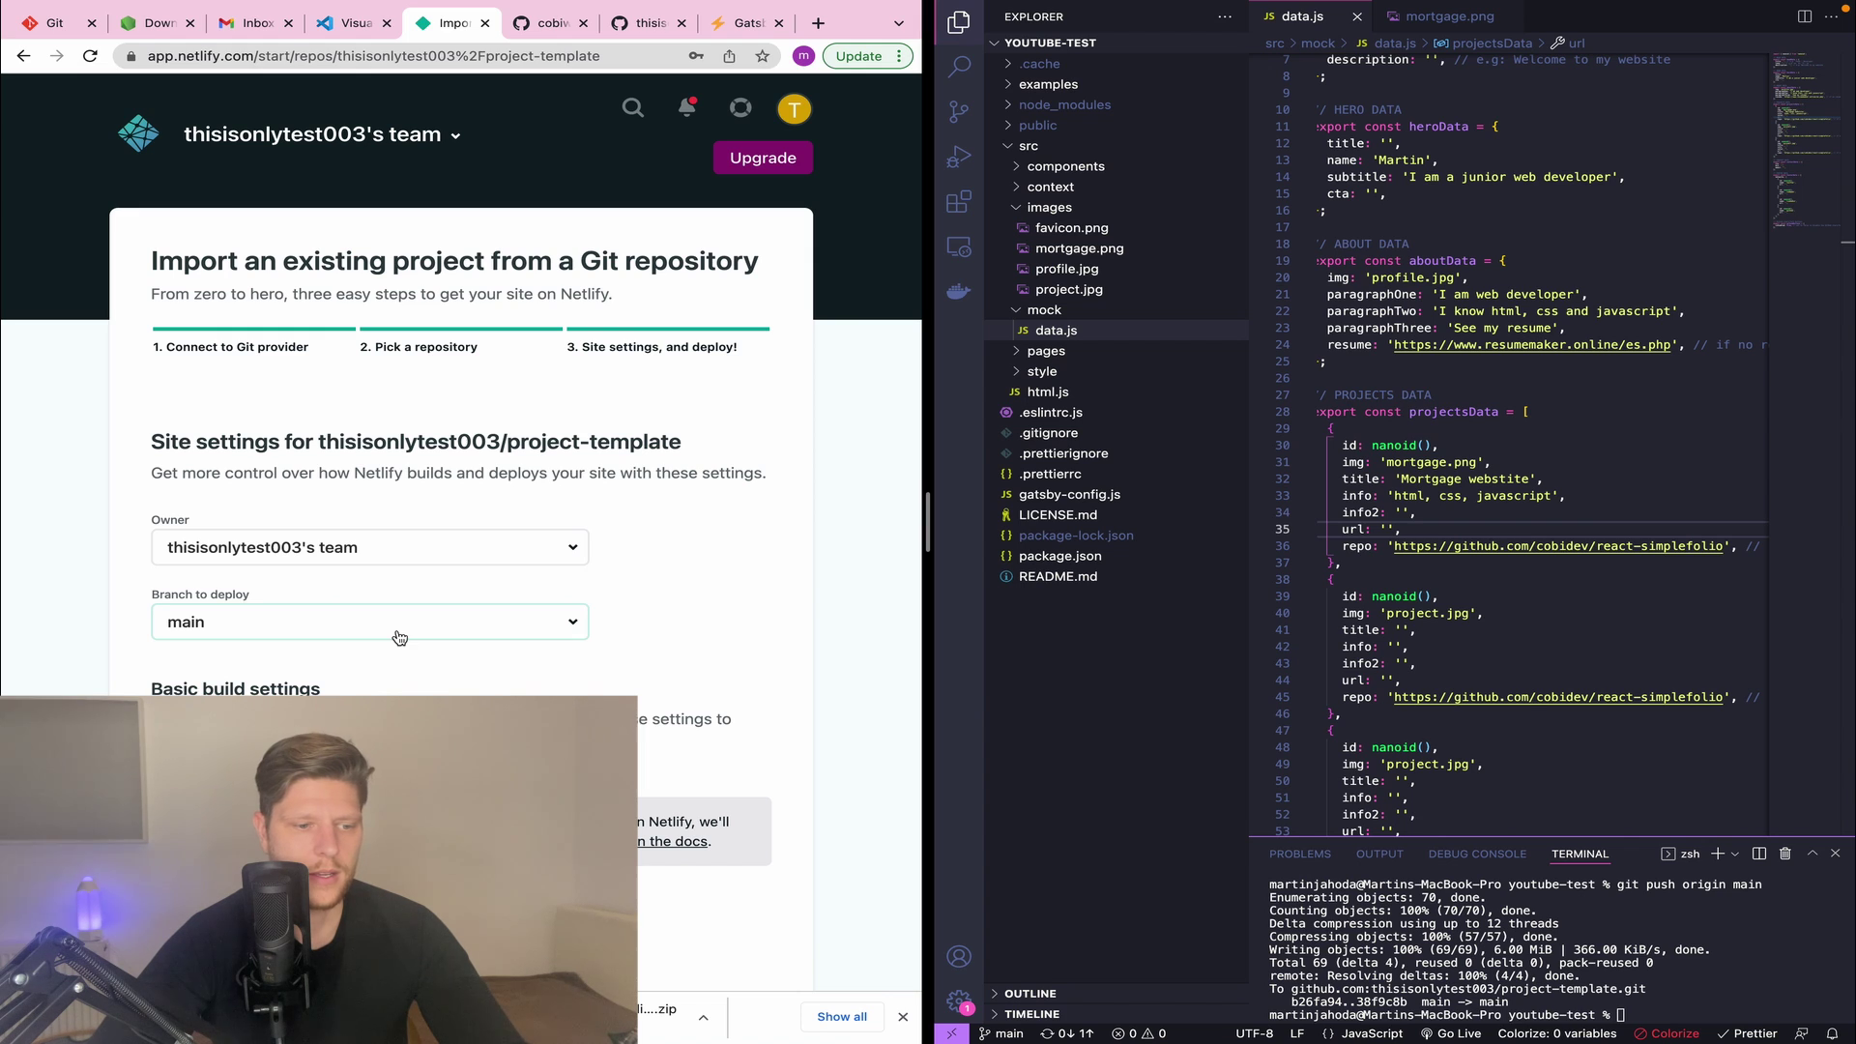
# - Keep main as the deploy branch and change the build command to 'gatsby build'
pyautogui.click(399, 637)
pyautogui.click(266, 670)
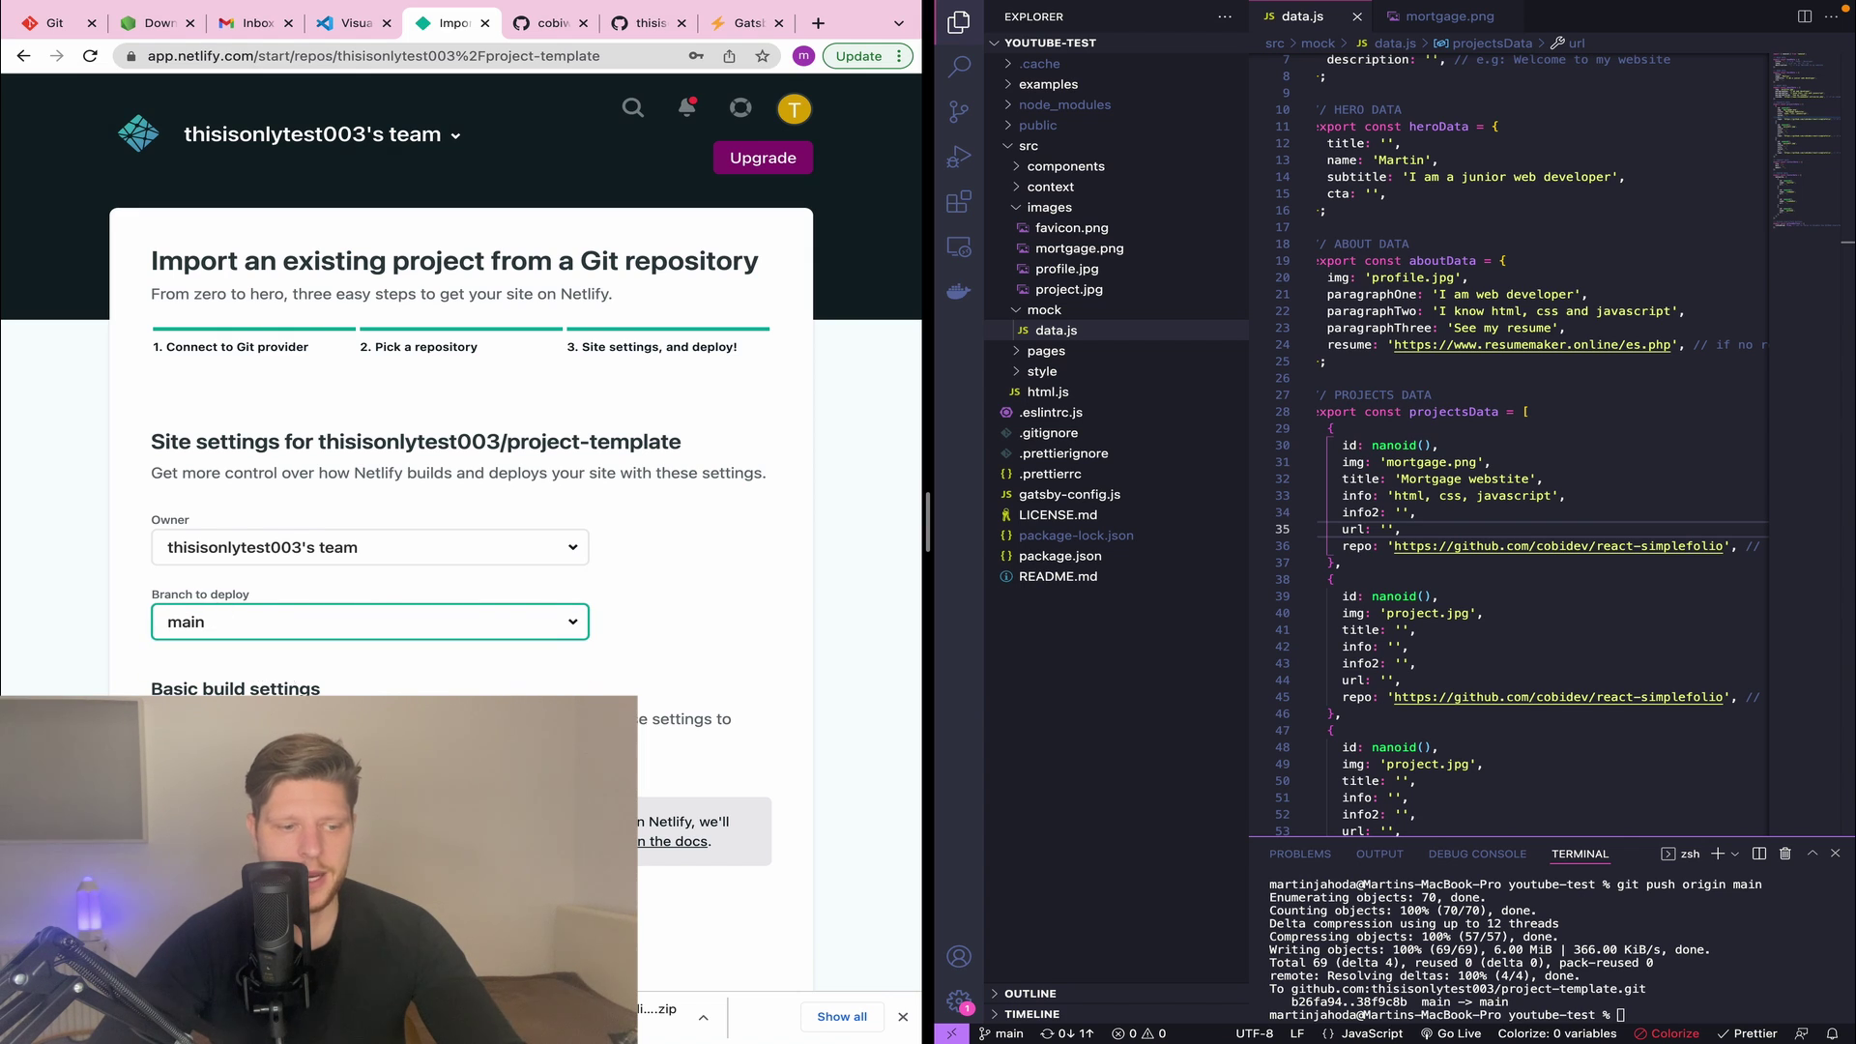
pyautogui.scroll(-1, 265, 670)
pyautogui.scroll(-2, 266, 670)
pyautogui.scroll(-2, 265, 671)
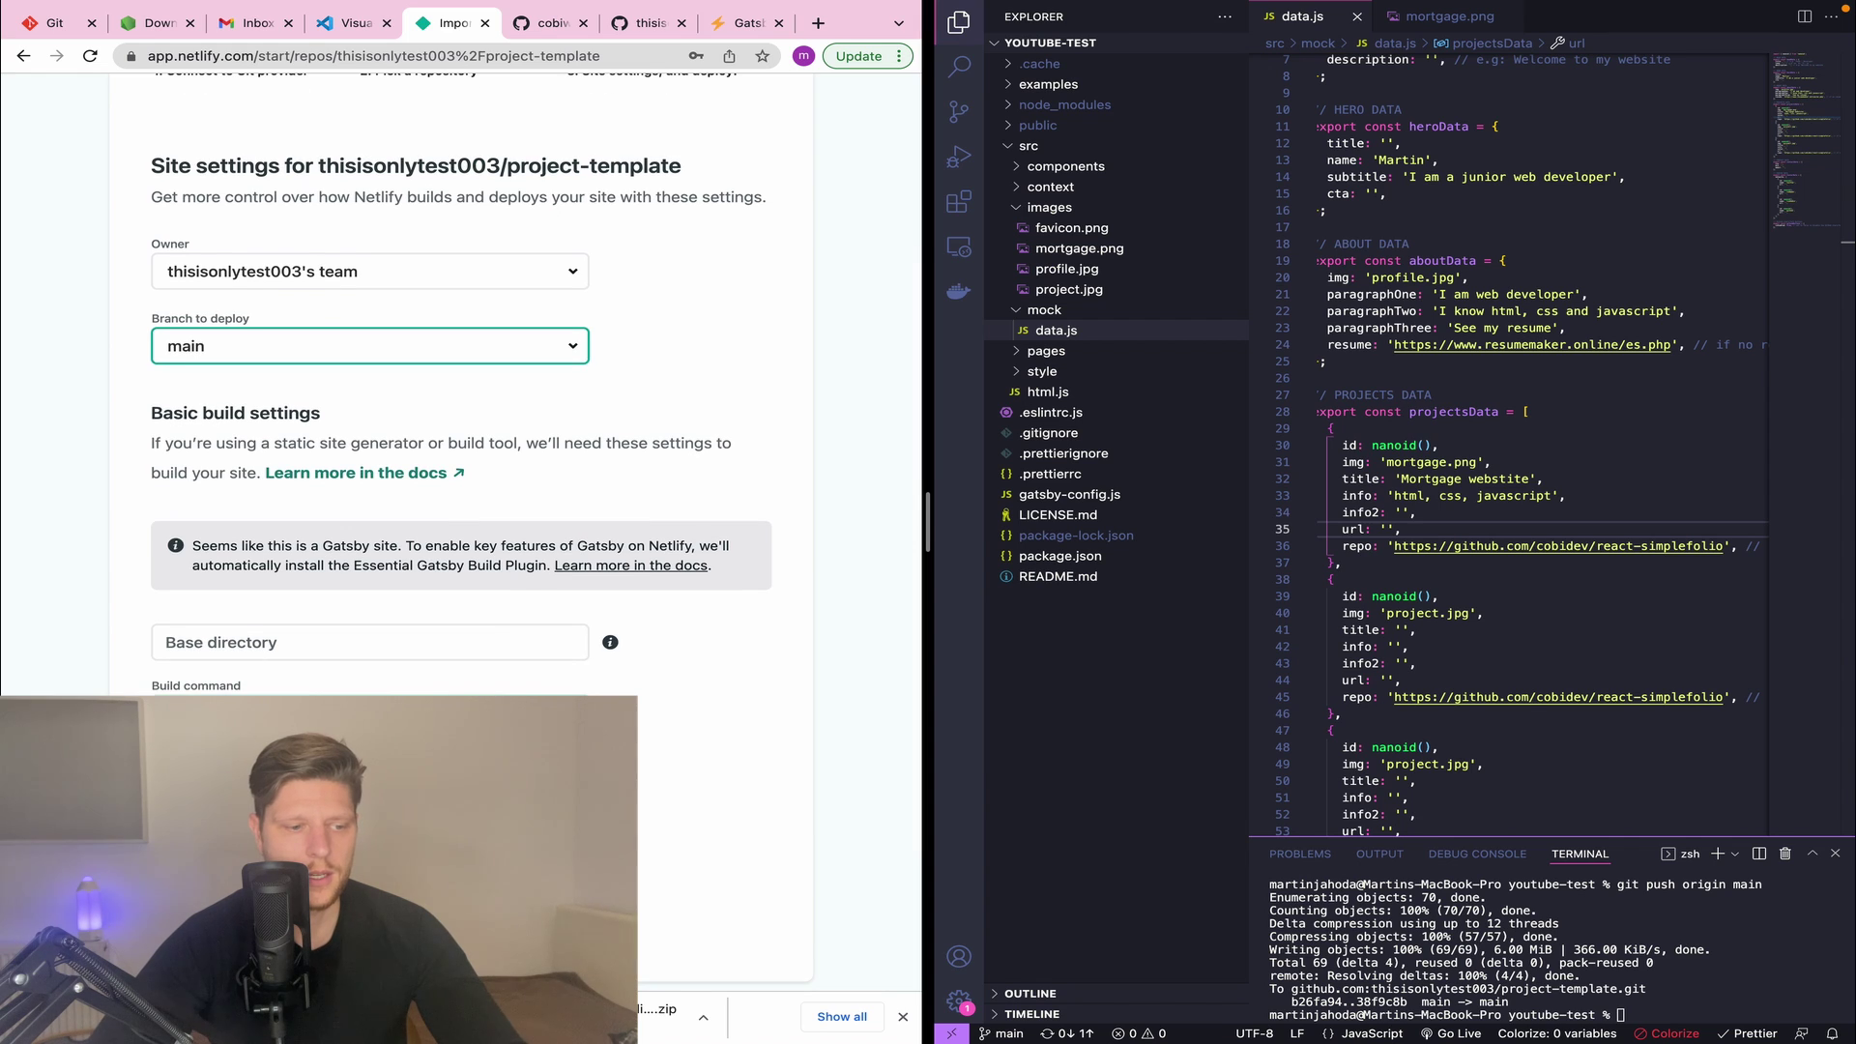
pyautogui.scroll(-1, 480, 530)
pyautogui.moveTo(234, 640); pyautogui.dragTo(70, 640)
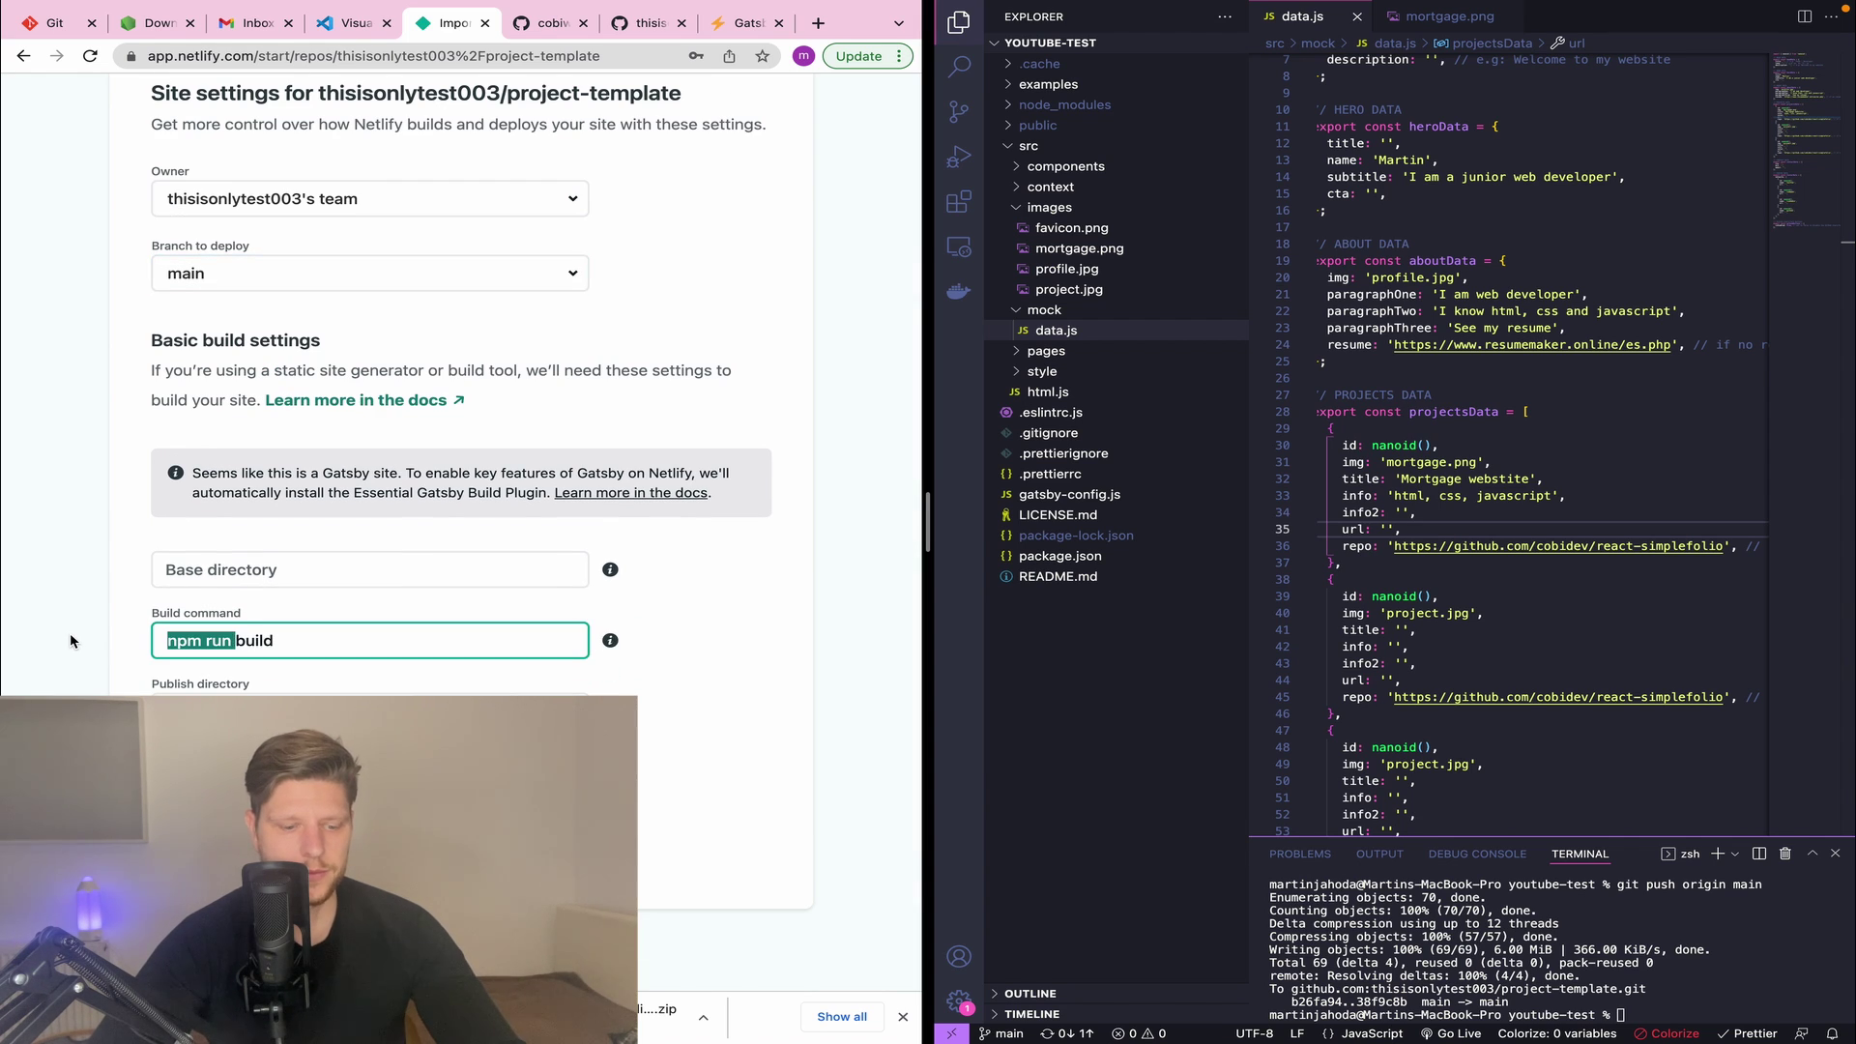
pyautogui.press('BackSpace')
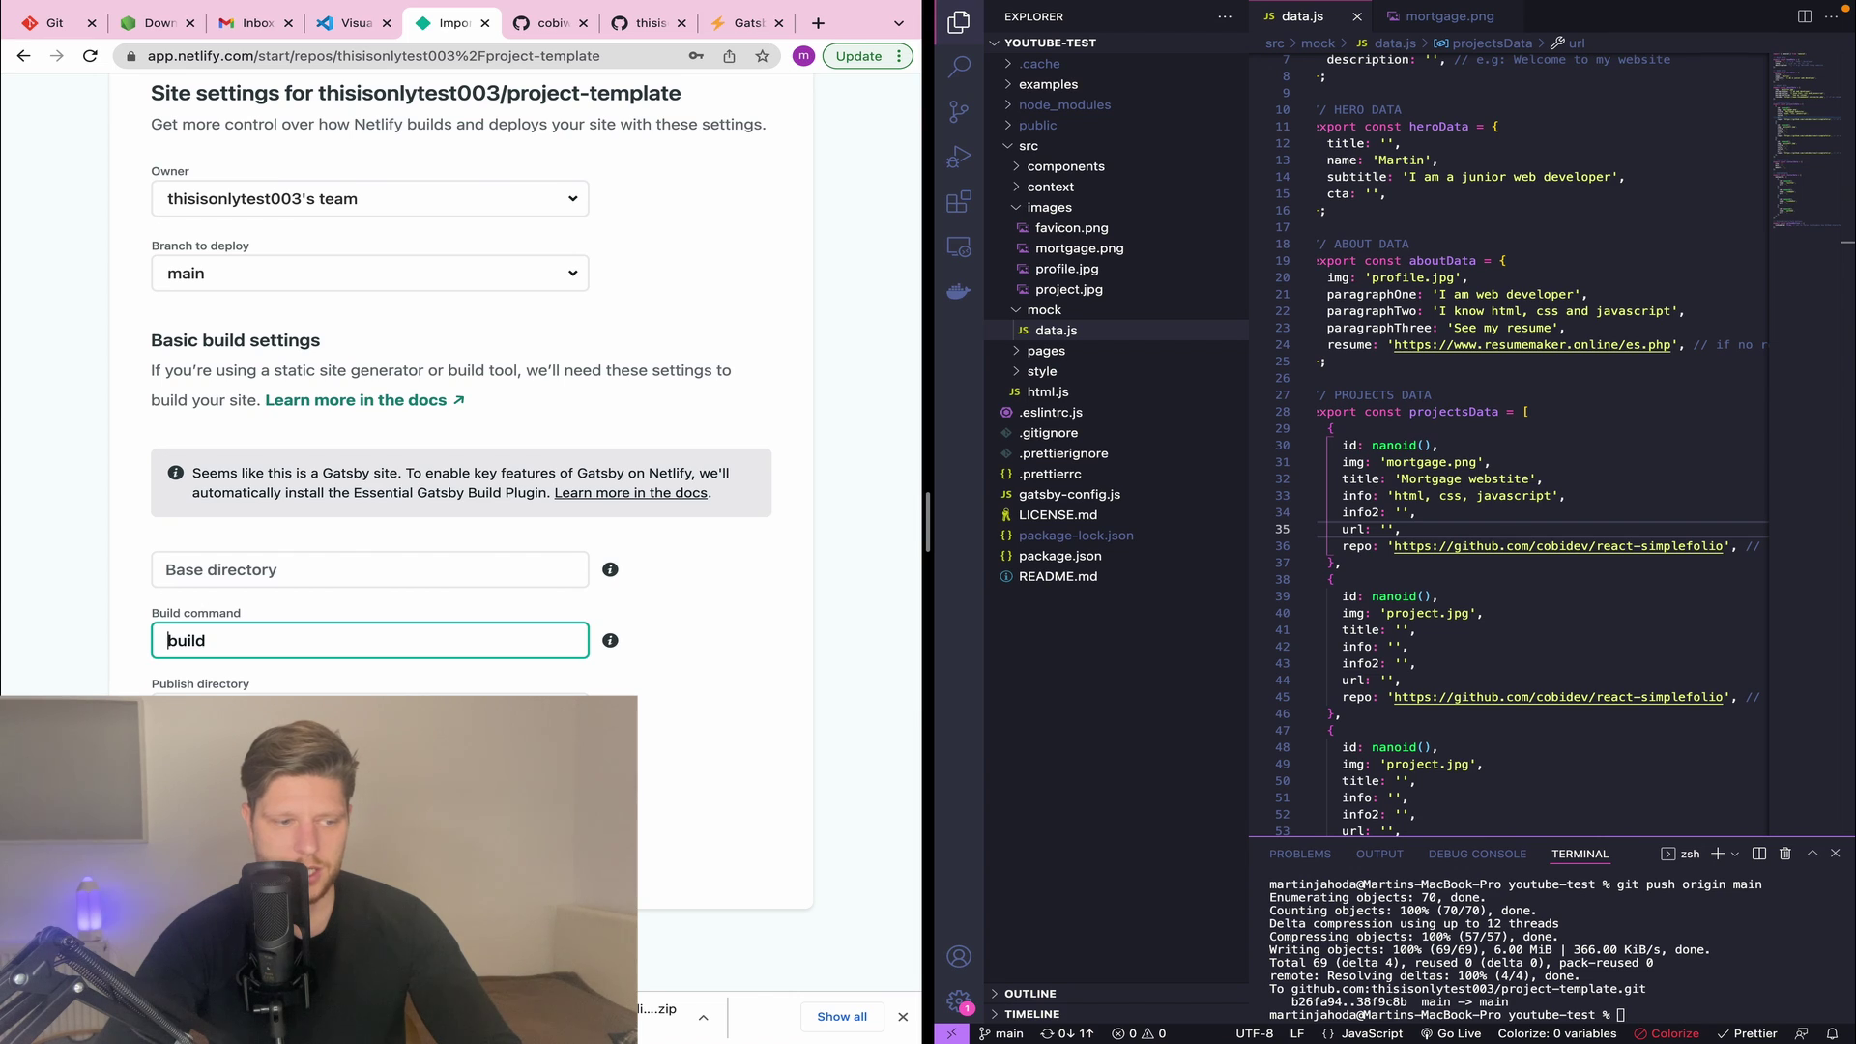
pyautogui.write('gatsby')
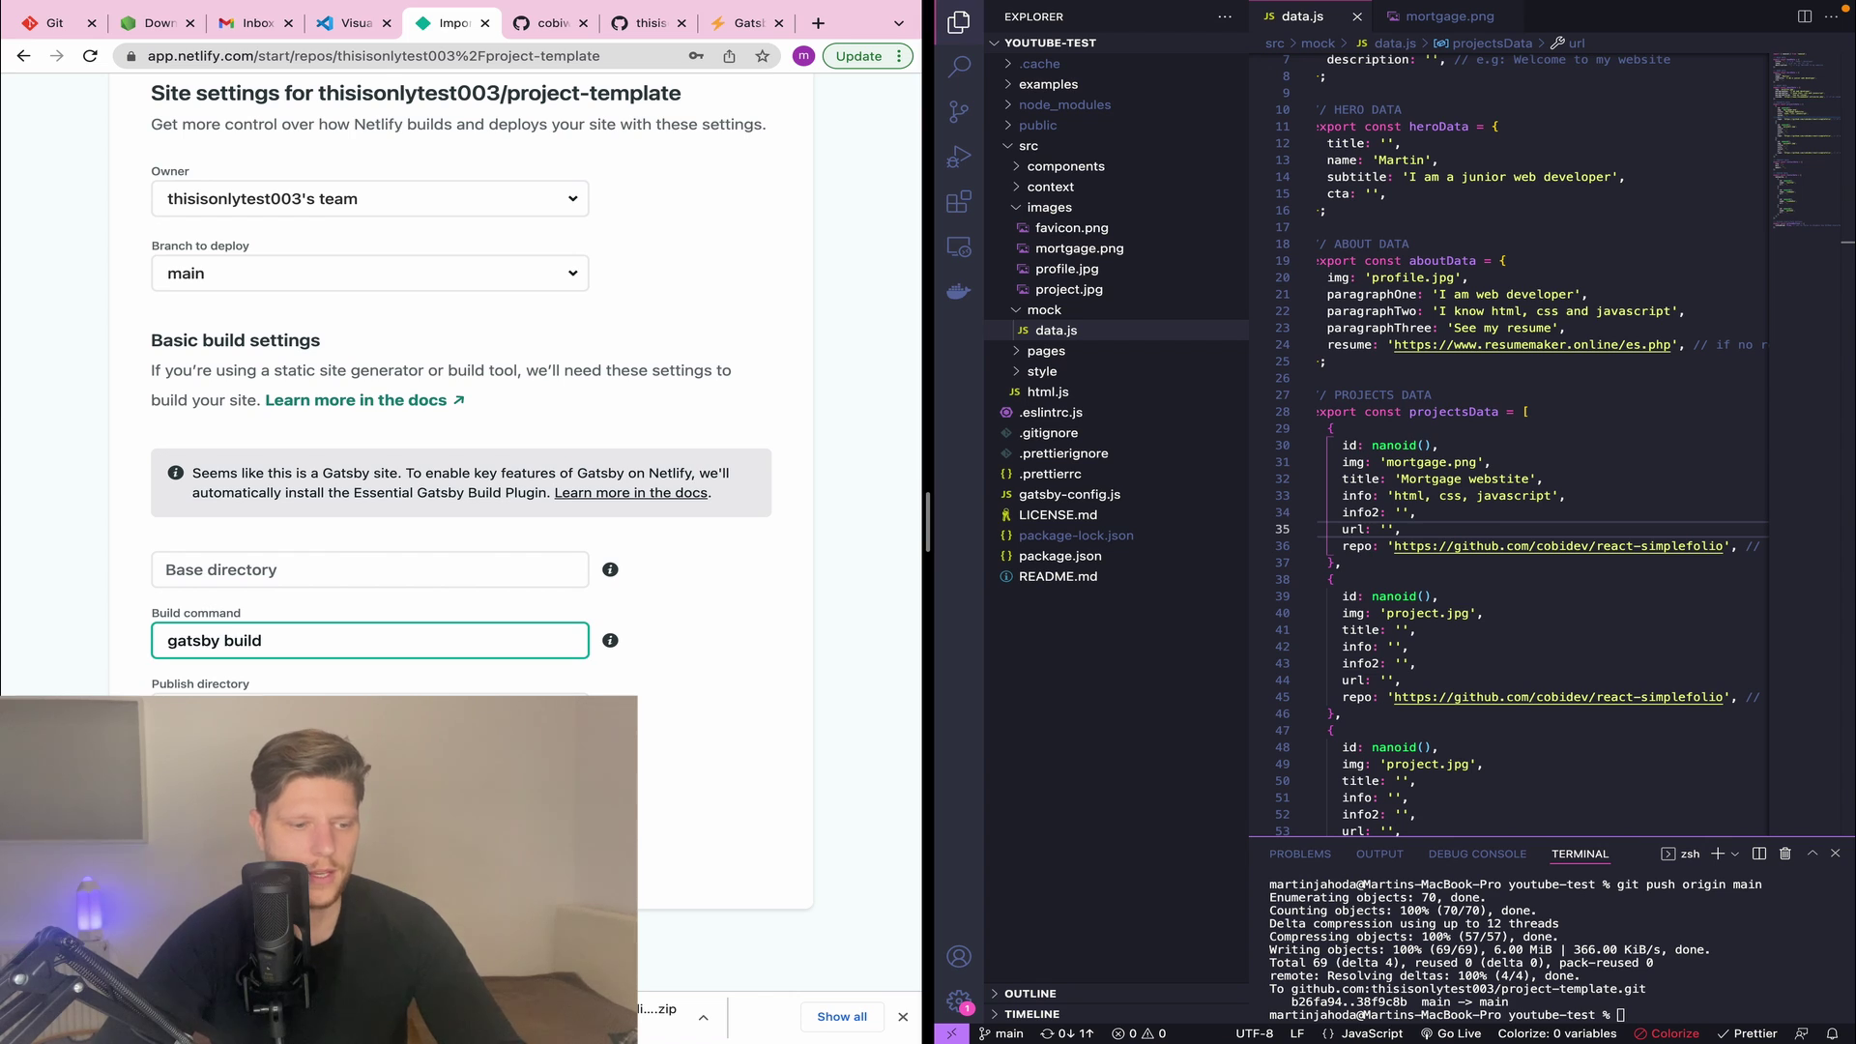
# - Add environment variable NODE_VERSION = 12.18.0 and deploy the site
pyautogui.click(263, 781)
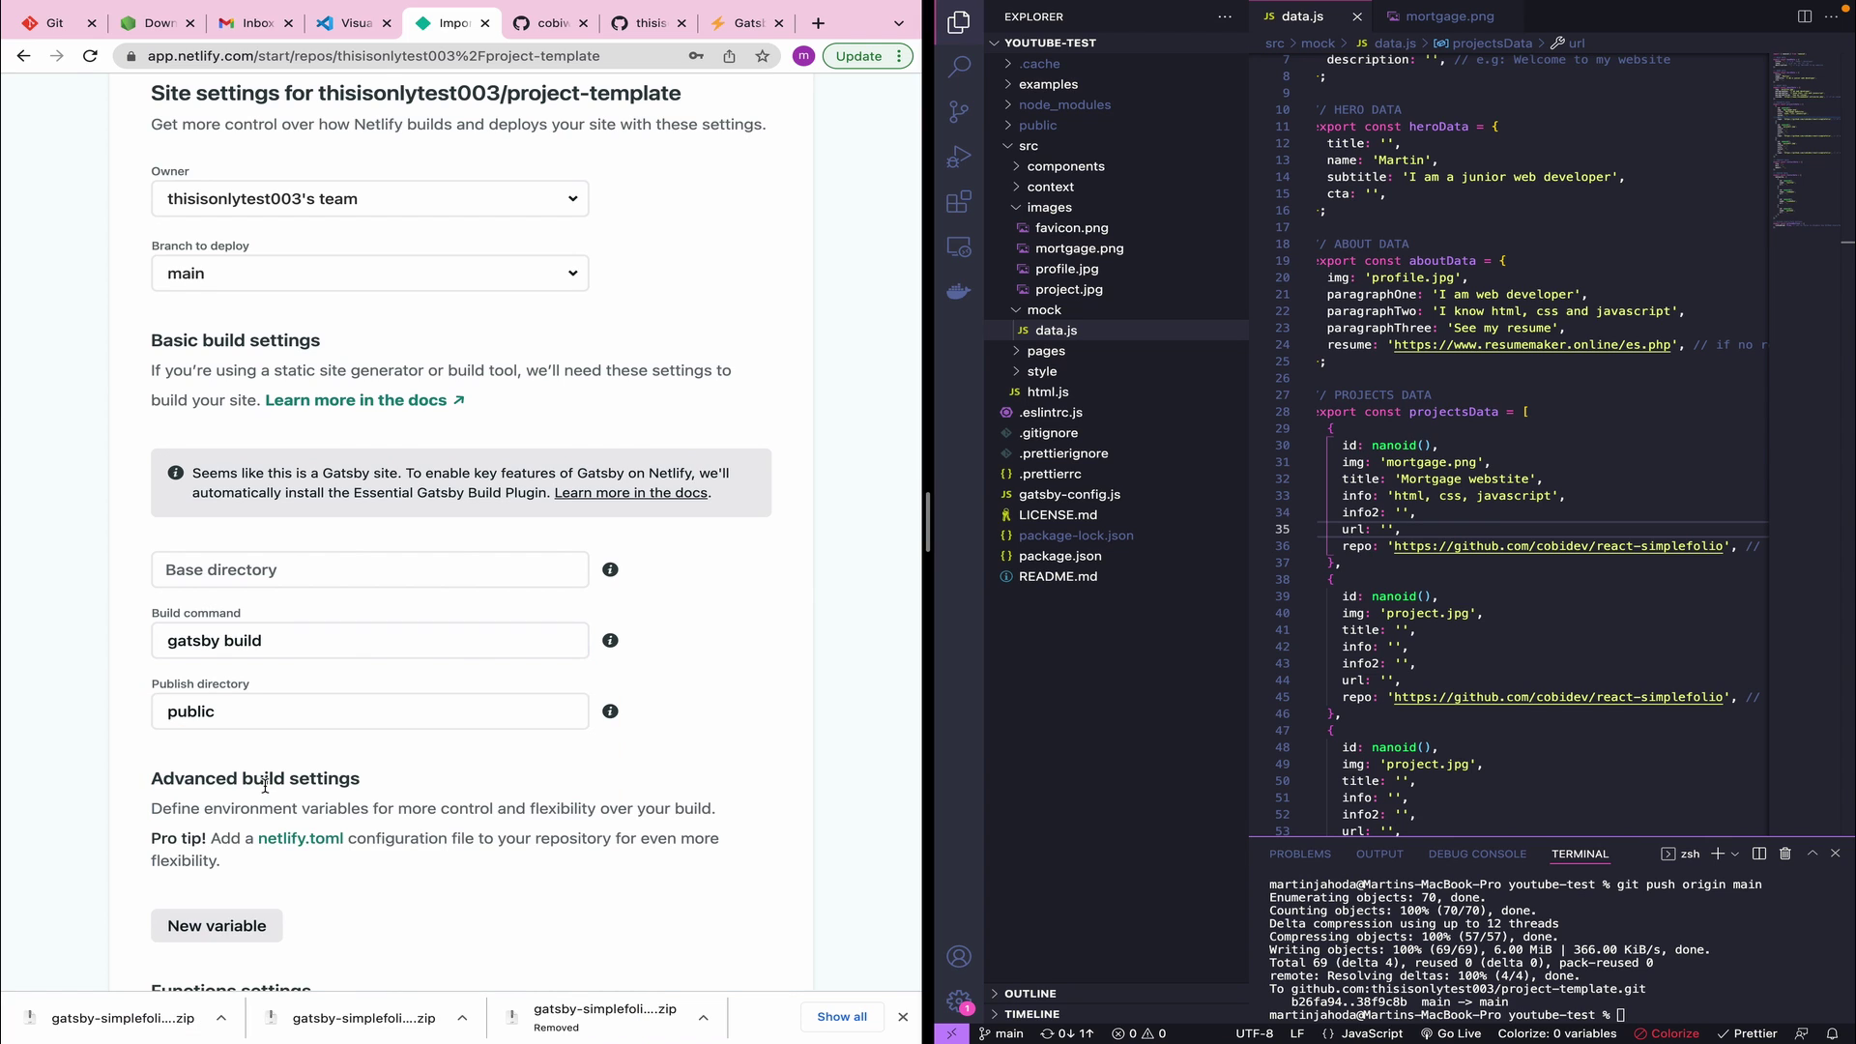
pyautogui.scroll(-3, 261, 740)
pyautogui.click(258, 710)
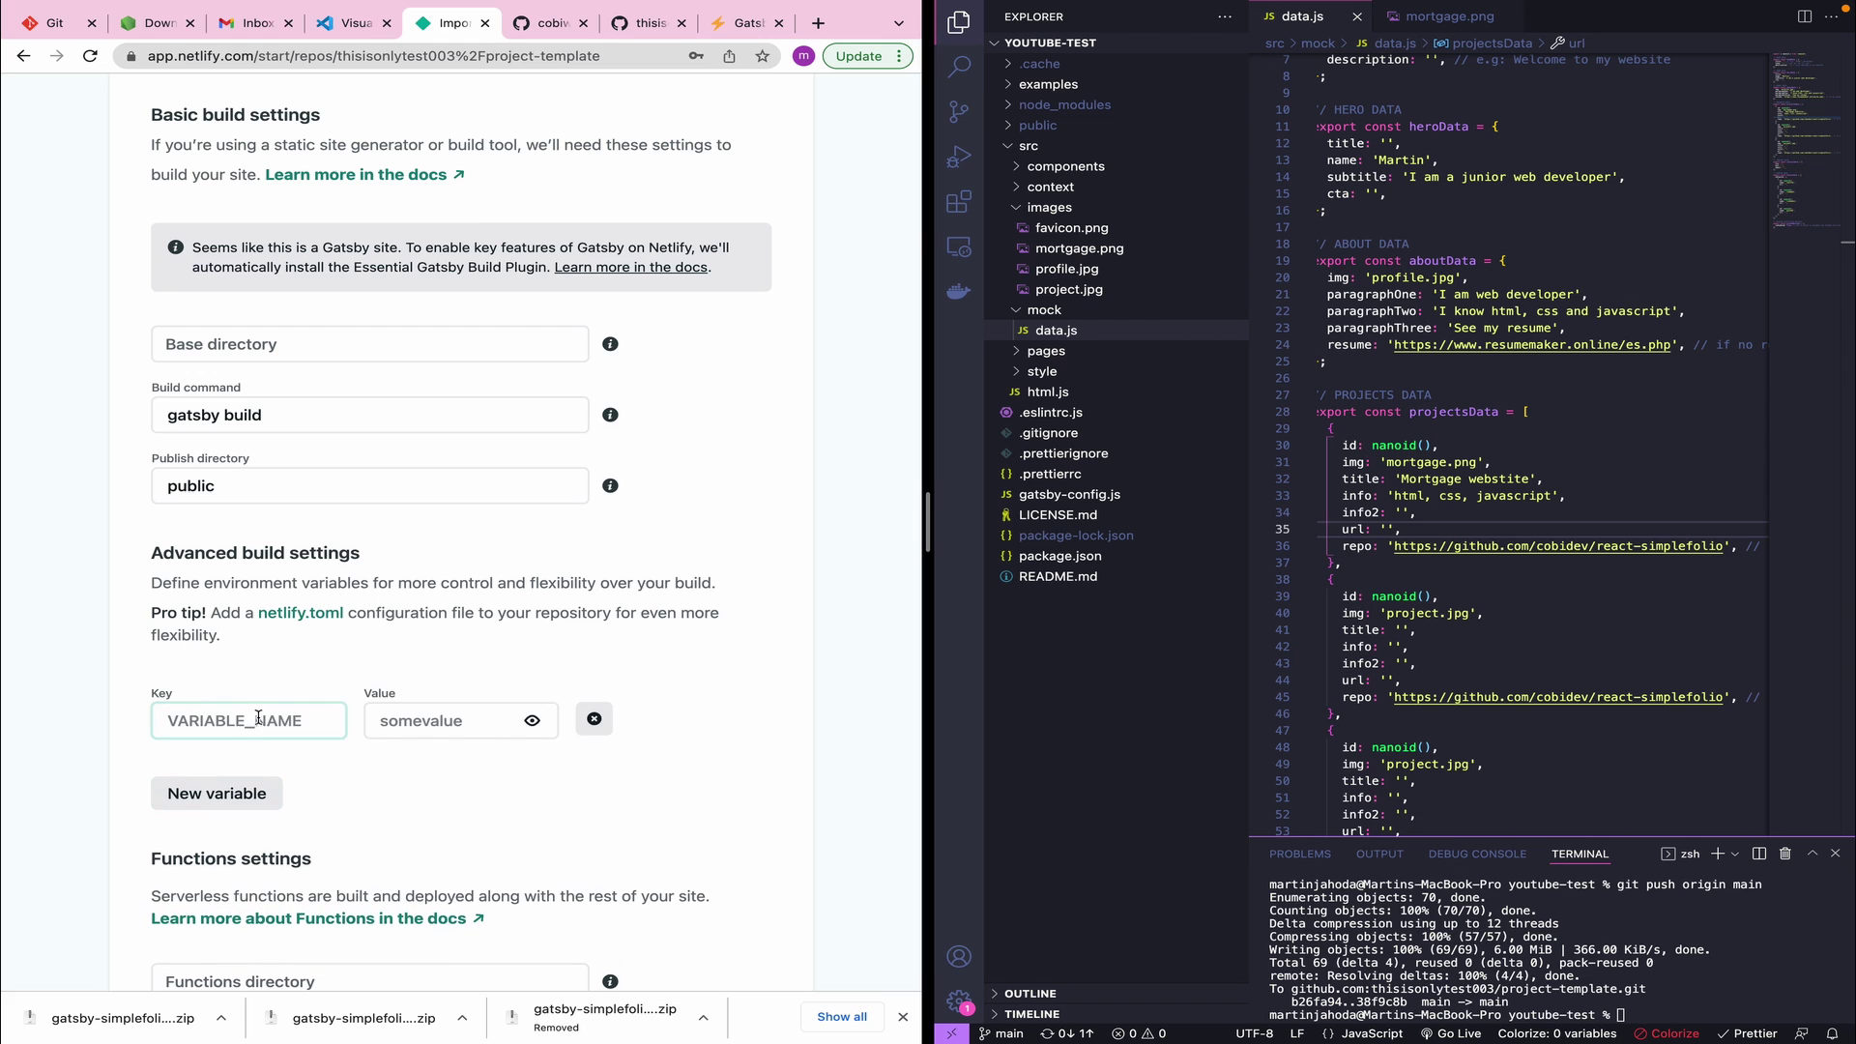
pyautogui.write('NODE_VERSION')
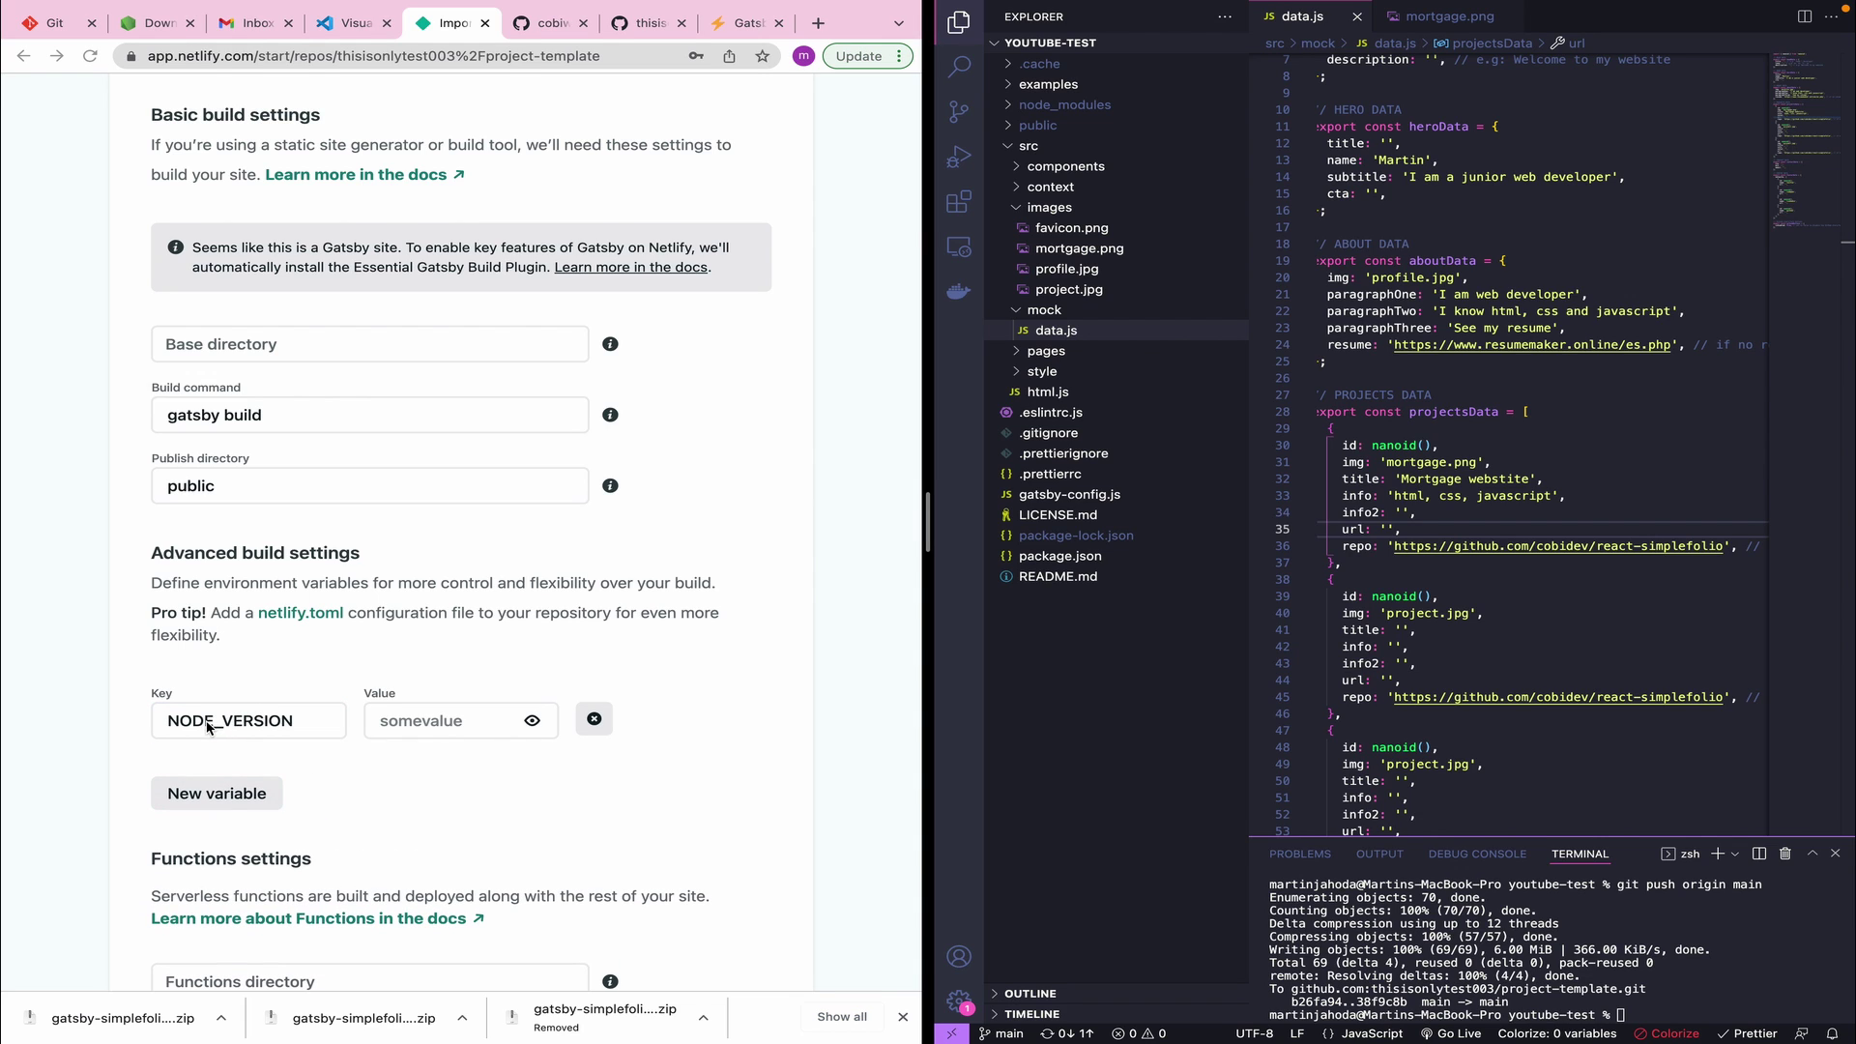
pyautogui.click(424, 731)
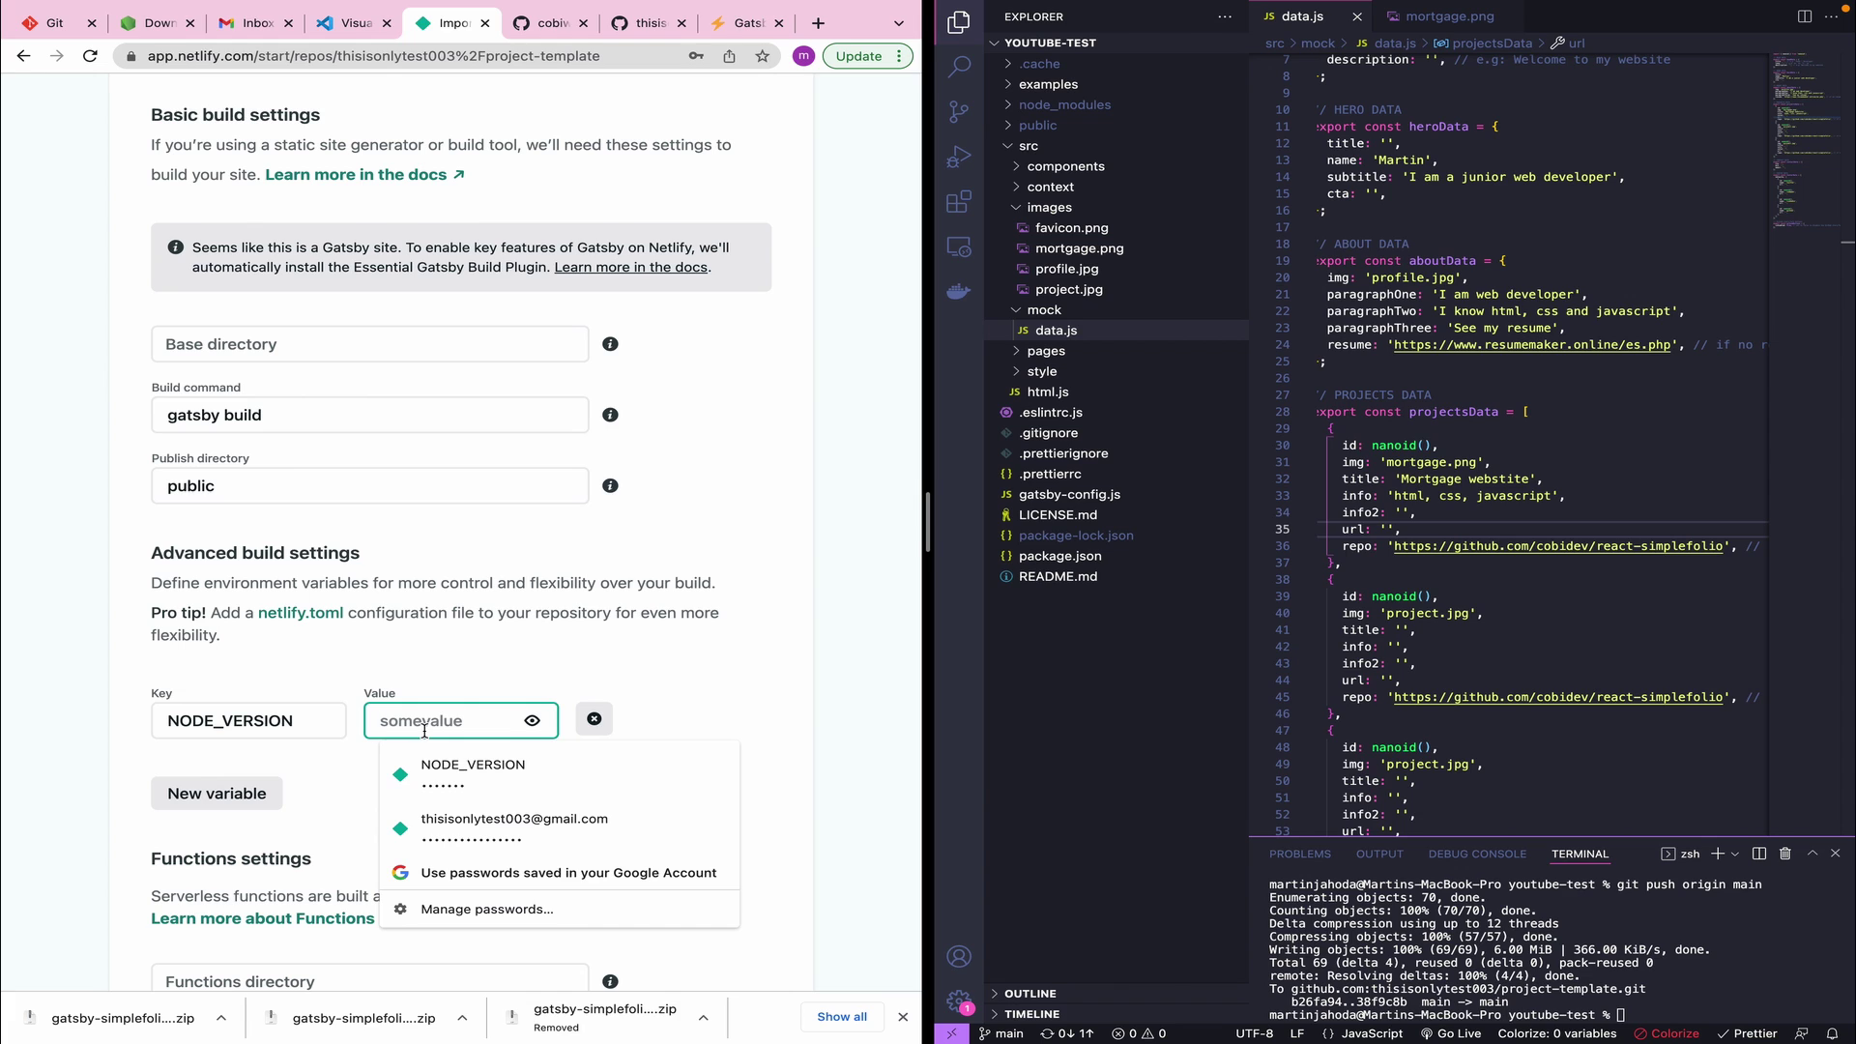
pyautogui.write('1')
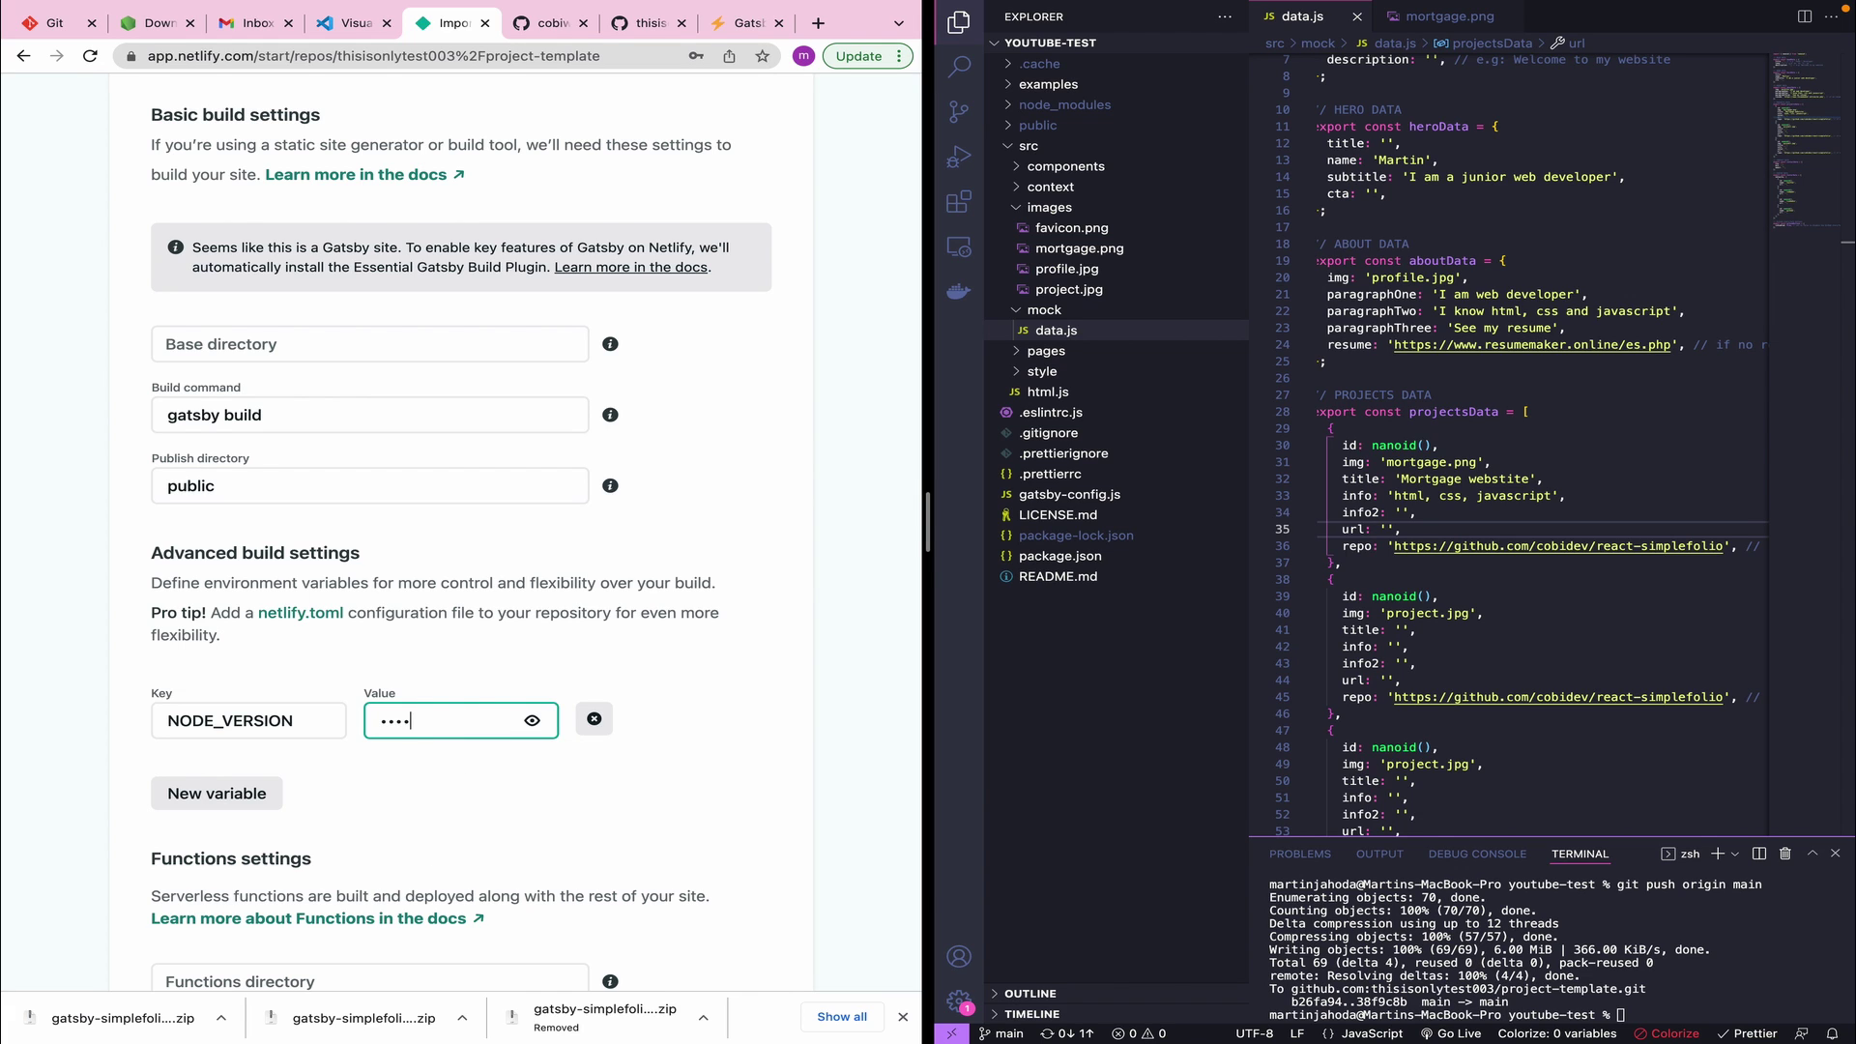
pyautogui.press('Return')
pyautogui.click(452, 761)
pyautogui.scroll(-5, 240, 730)
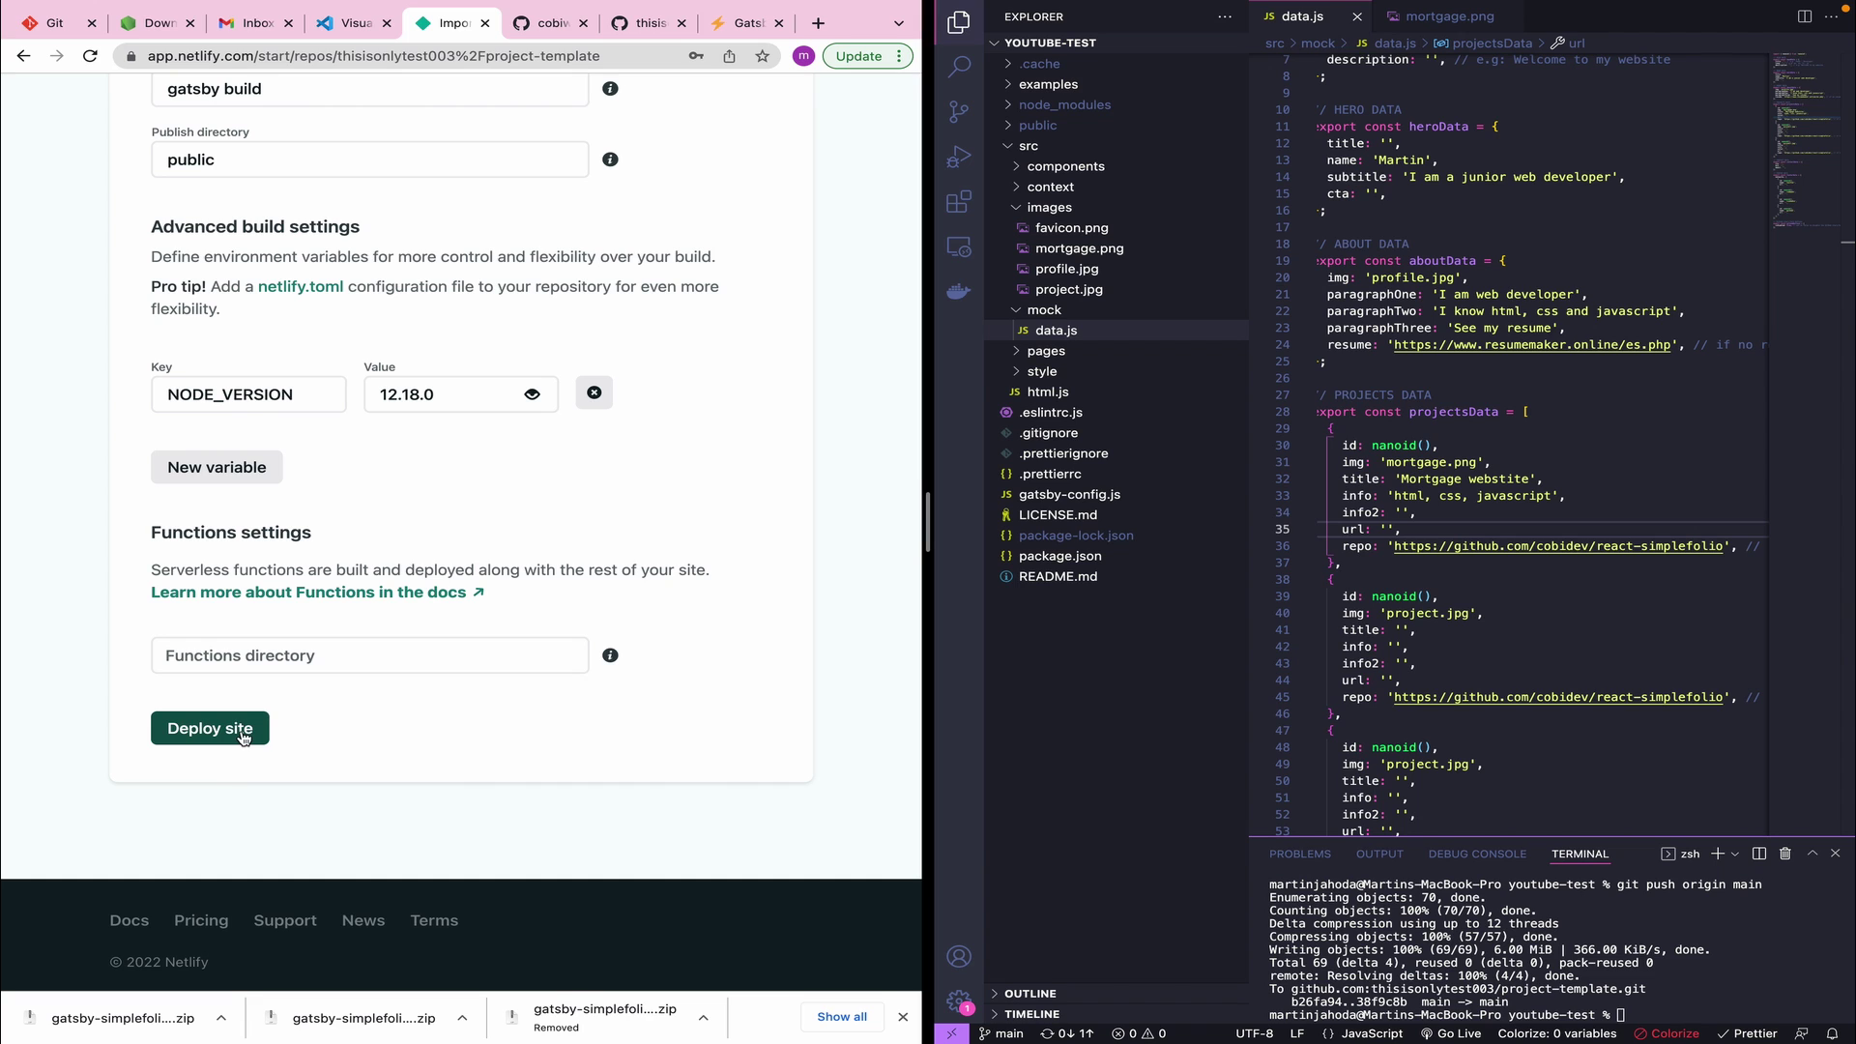
pyautogui.click(242, 735)
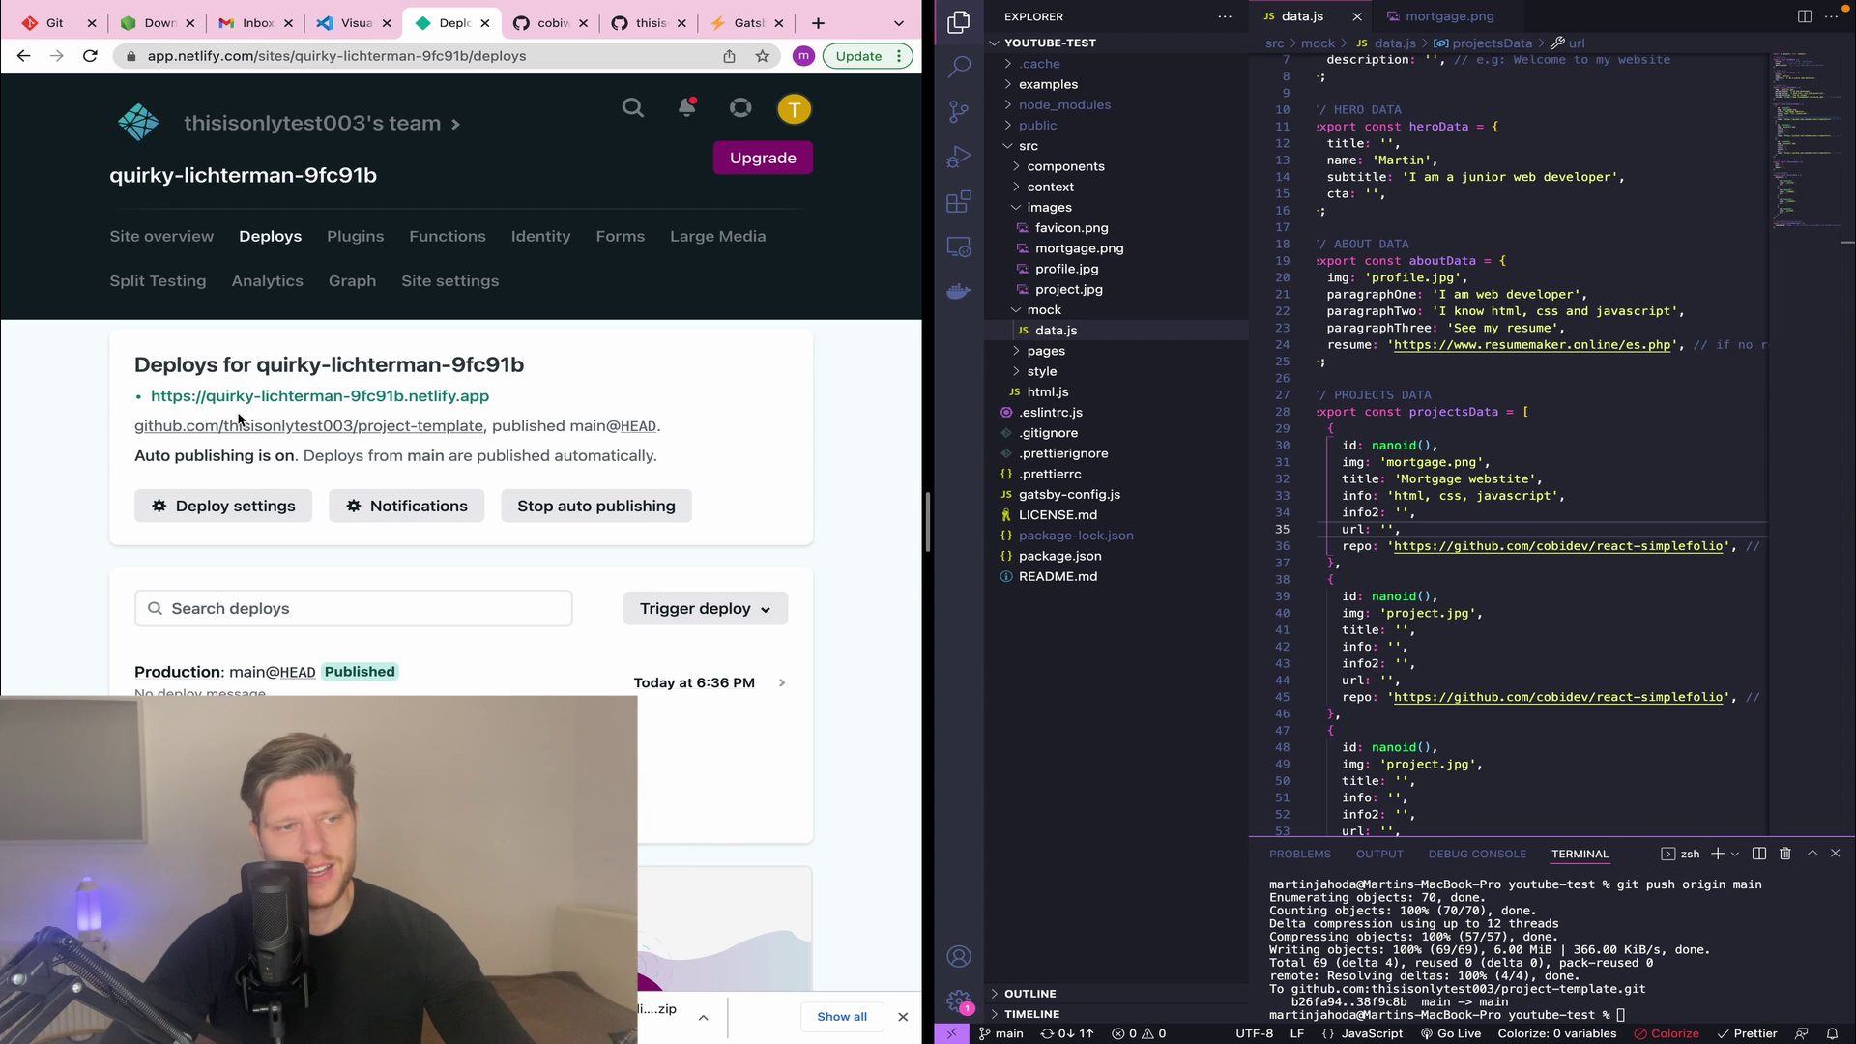
# - Open the live quirky-lichterman-9fc91b.netlify.app portfolio in a new tab
pyautogui.click(183, 400)
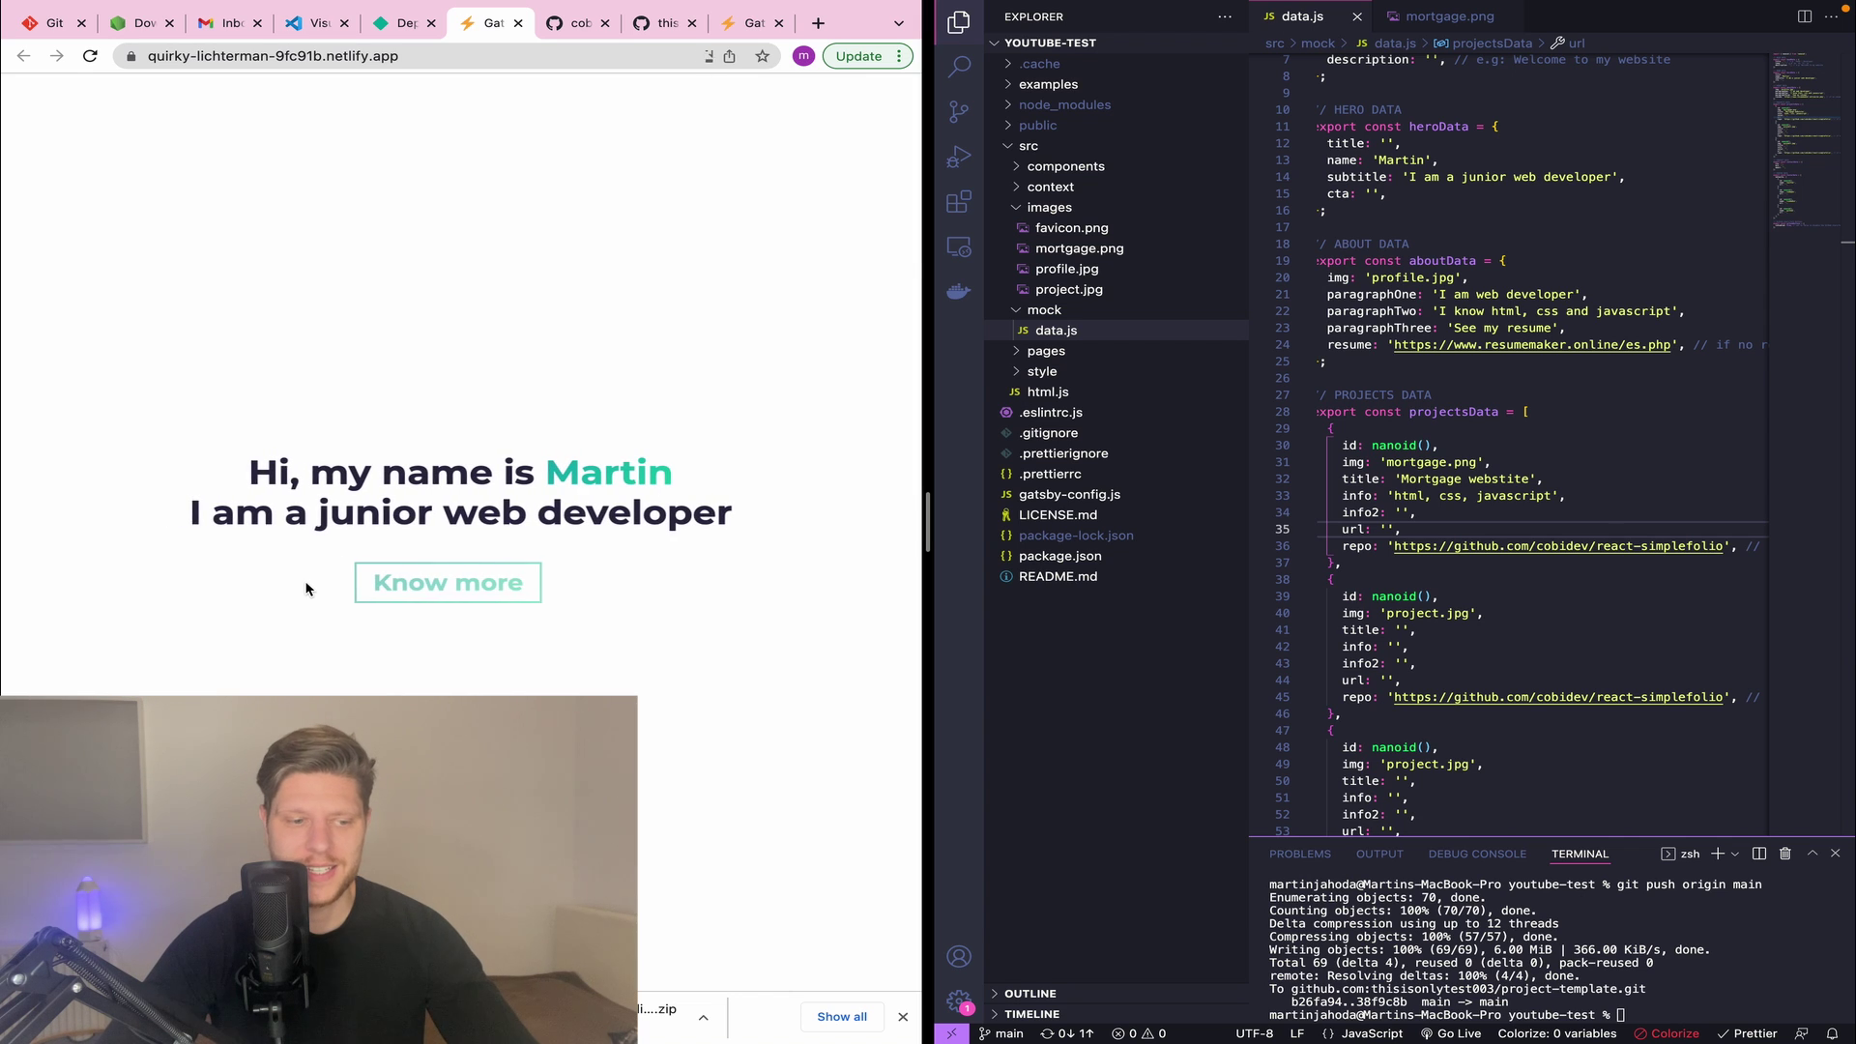
pyautogui.scroll(-3, 306, 588)
pyautogui.scroll(-4, 306, 587)
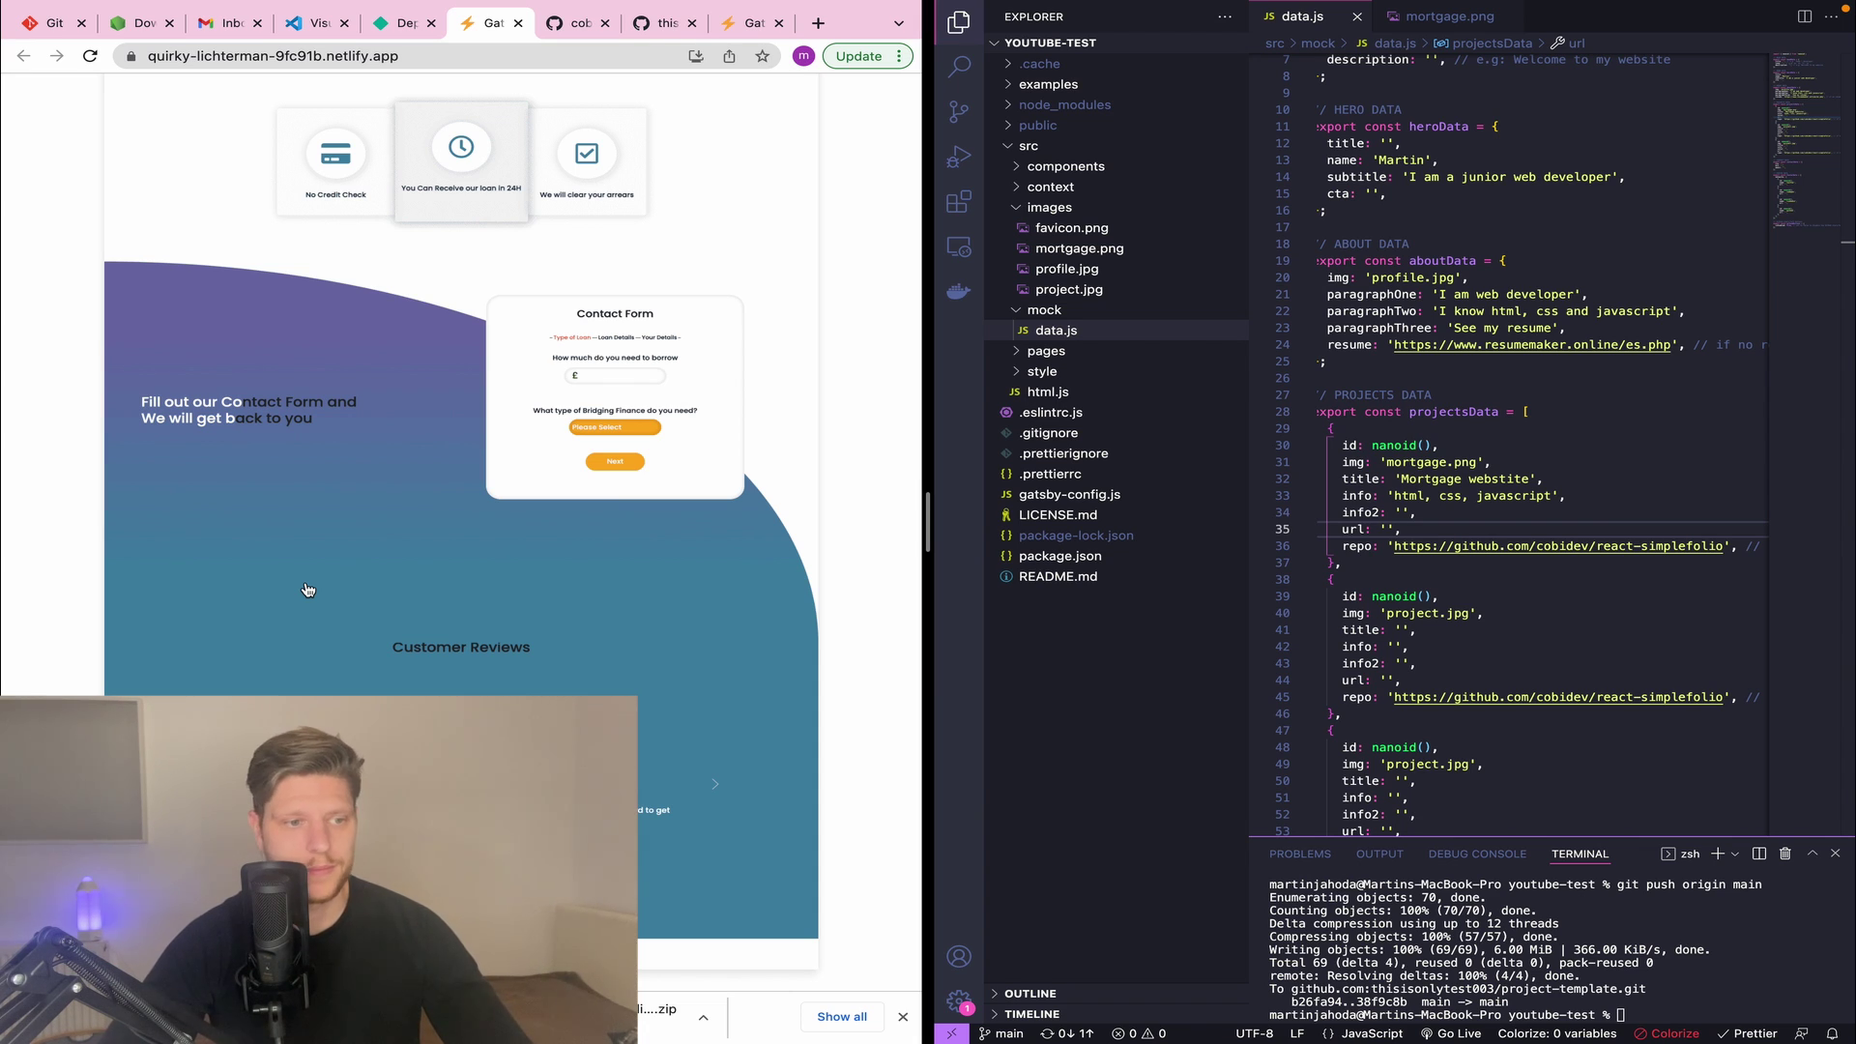
pyautogui.scroll(1, 307, 589)
pyautogui.scroll(4, 306, 589)
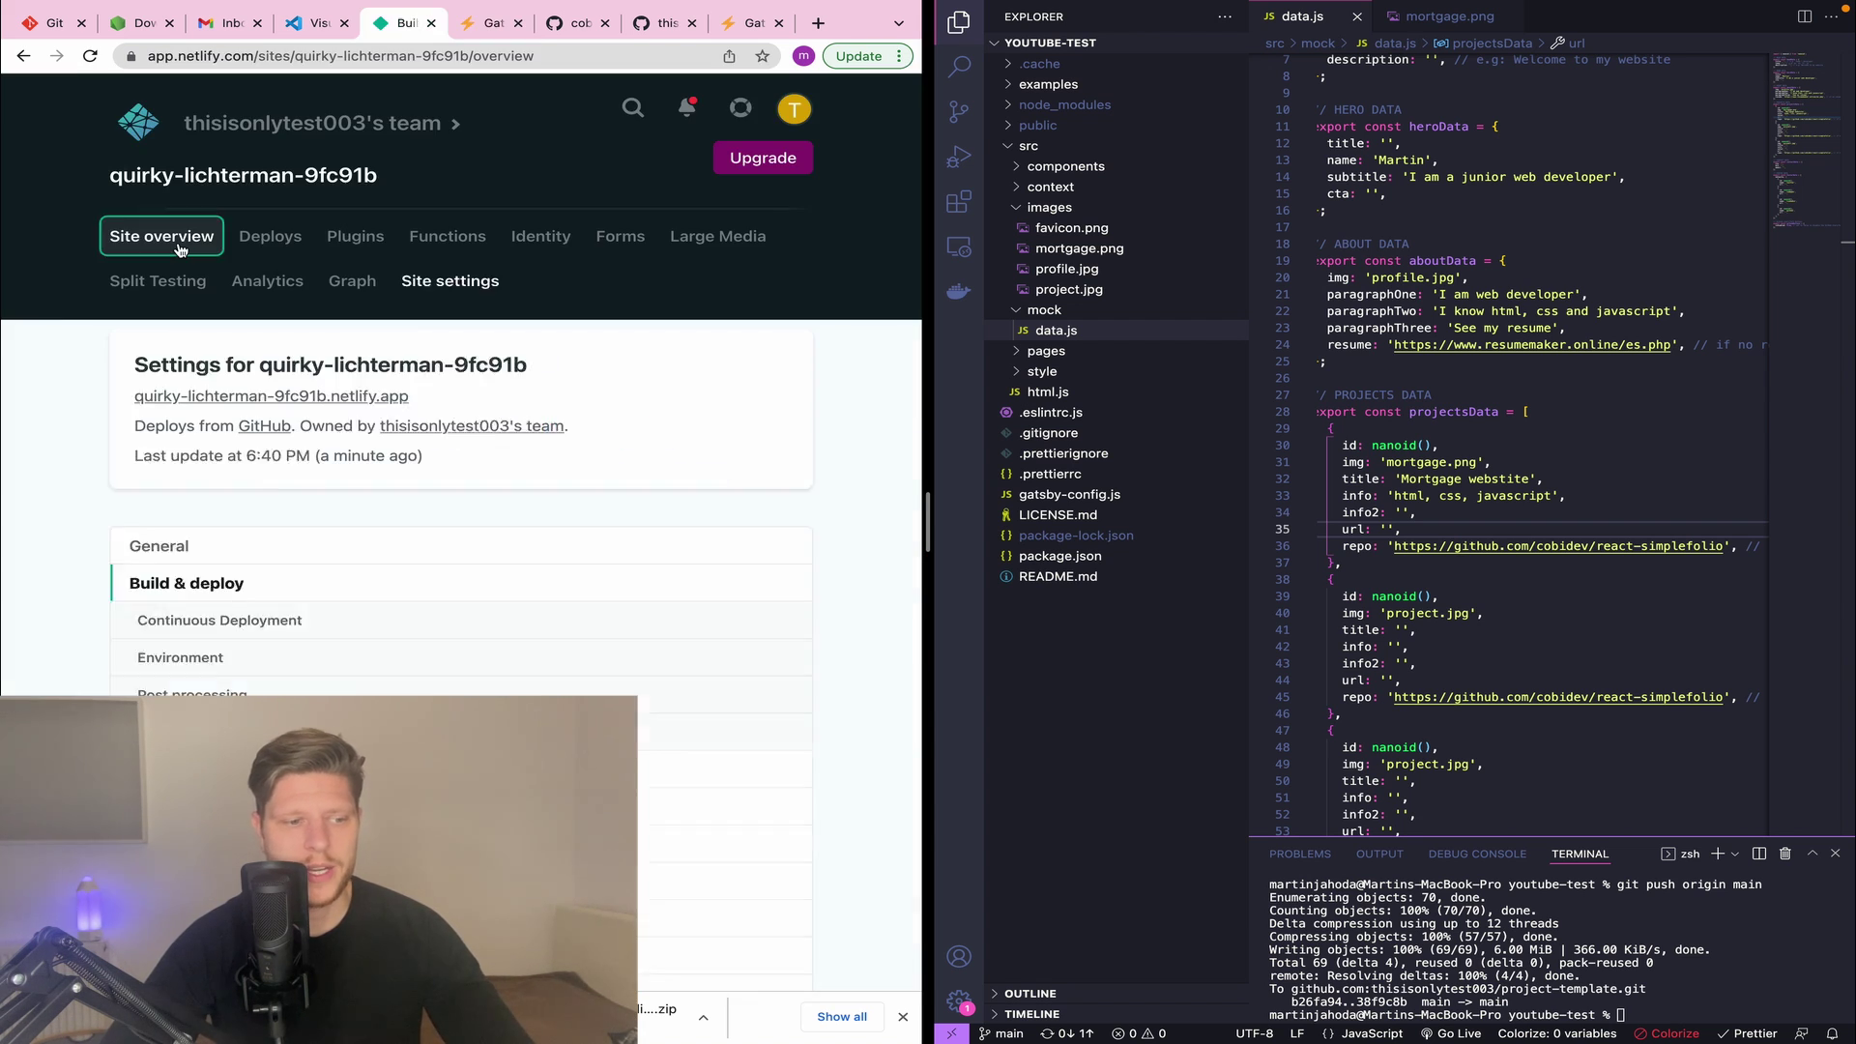
# - Change the site name from quirky-lichterman-9fc91b to mynewportfoliomartinj and save
pyautogui.click(162, 235)
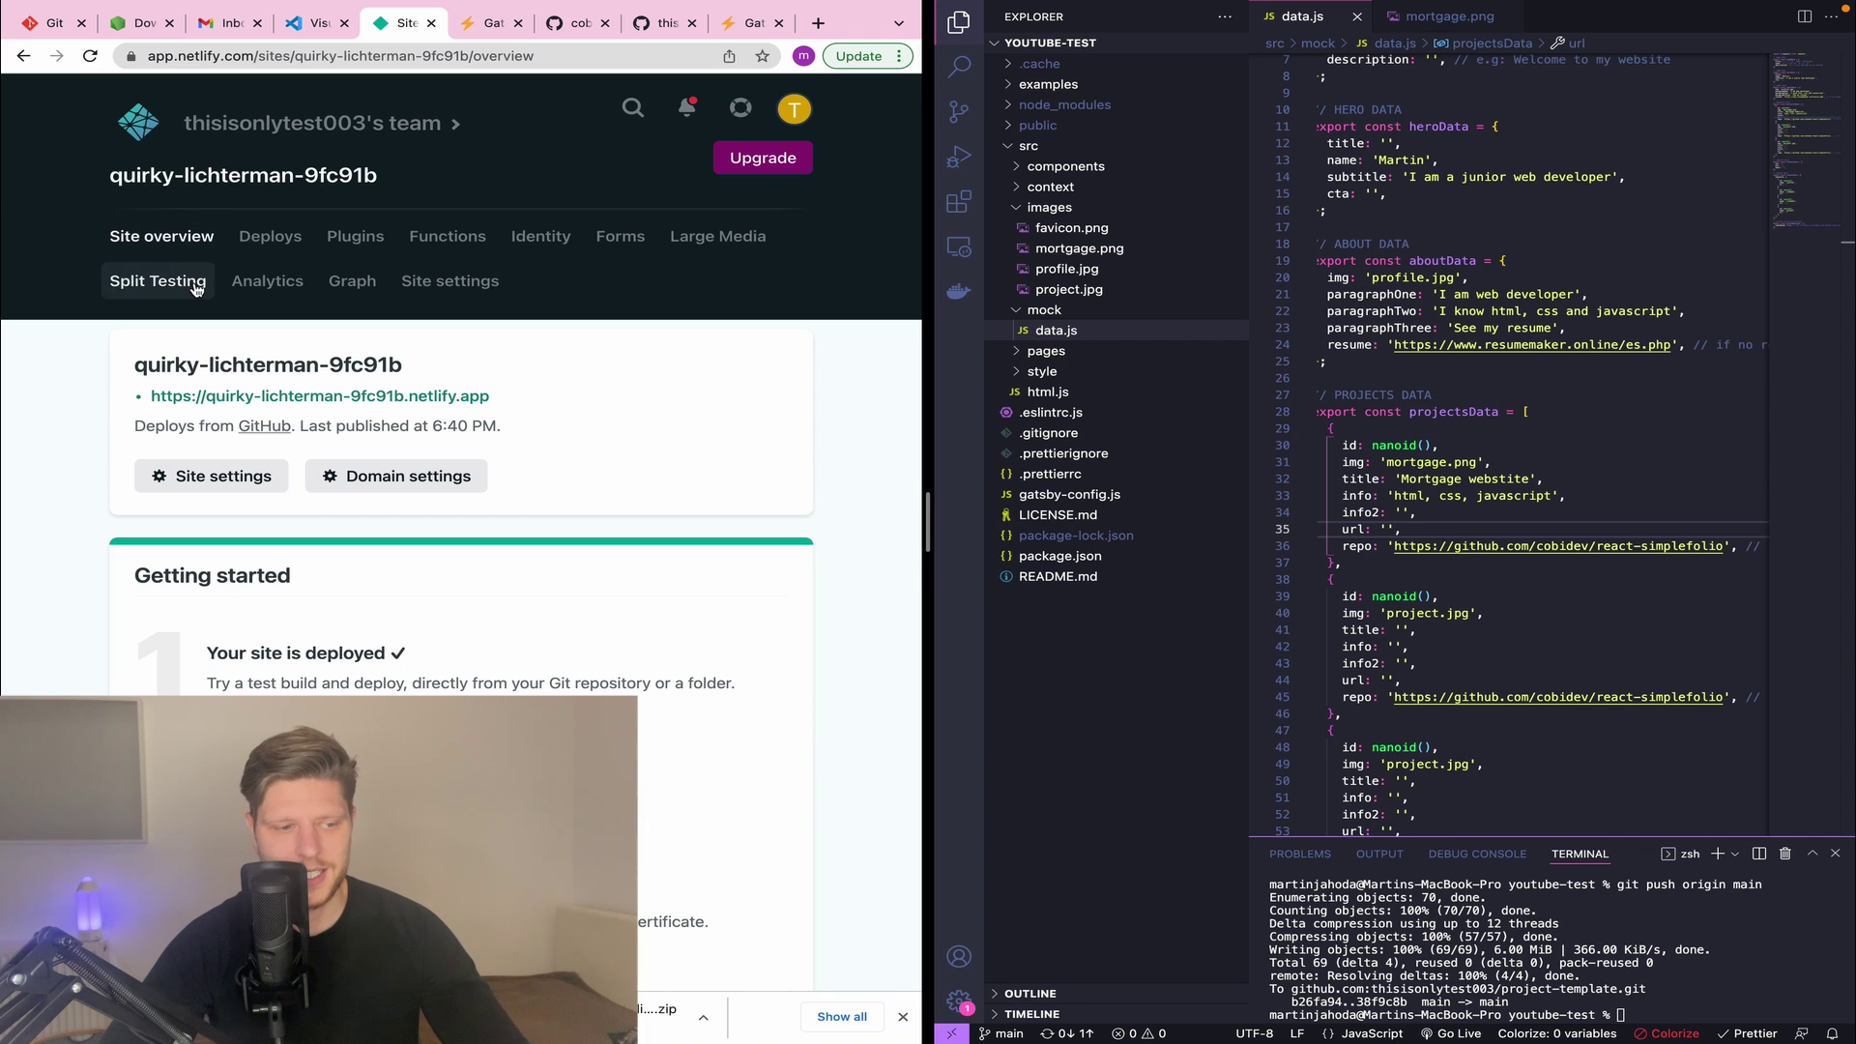
pyautogui.click(200, 476)
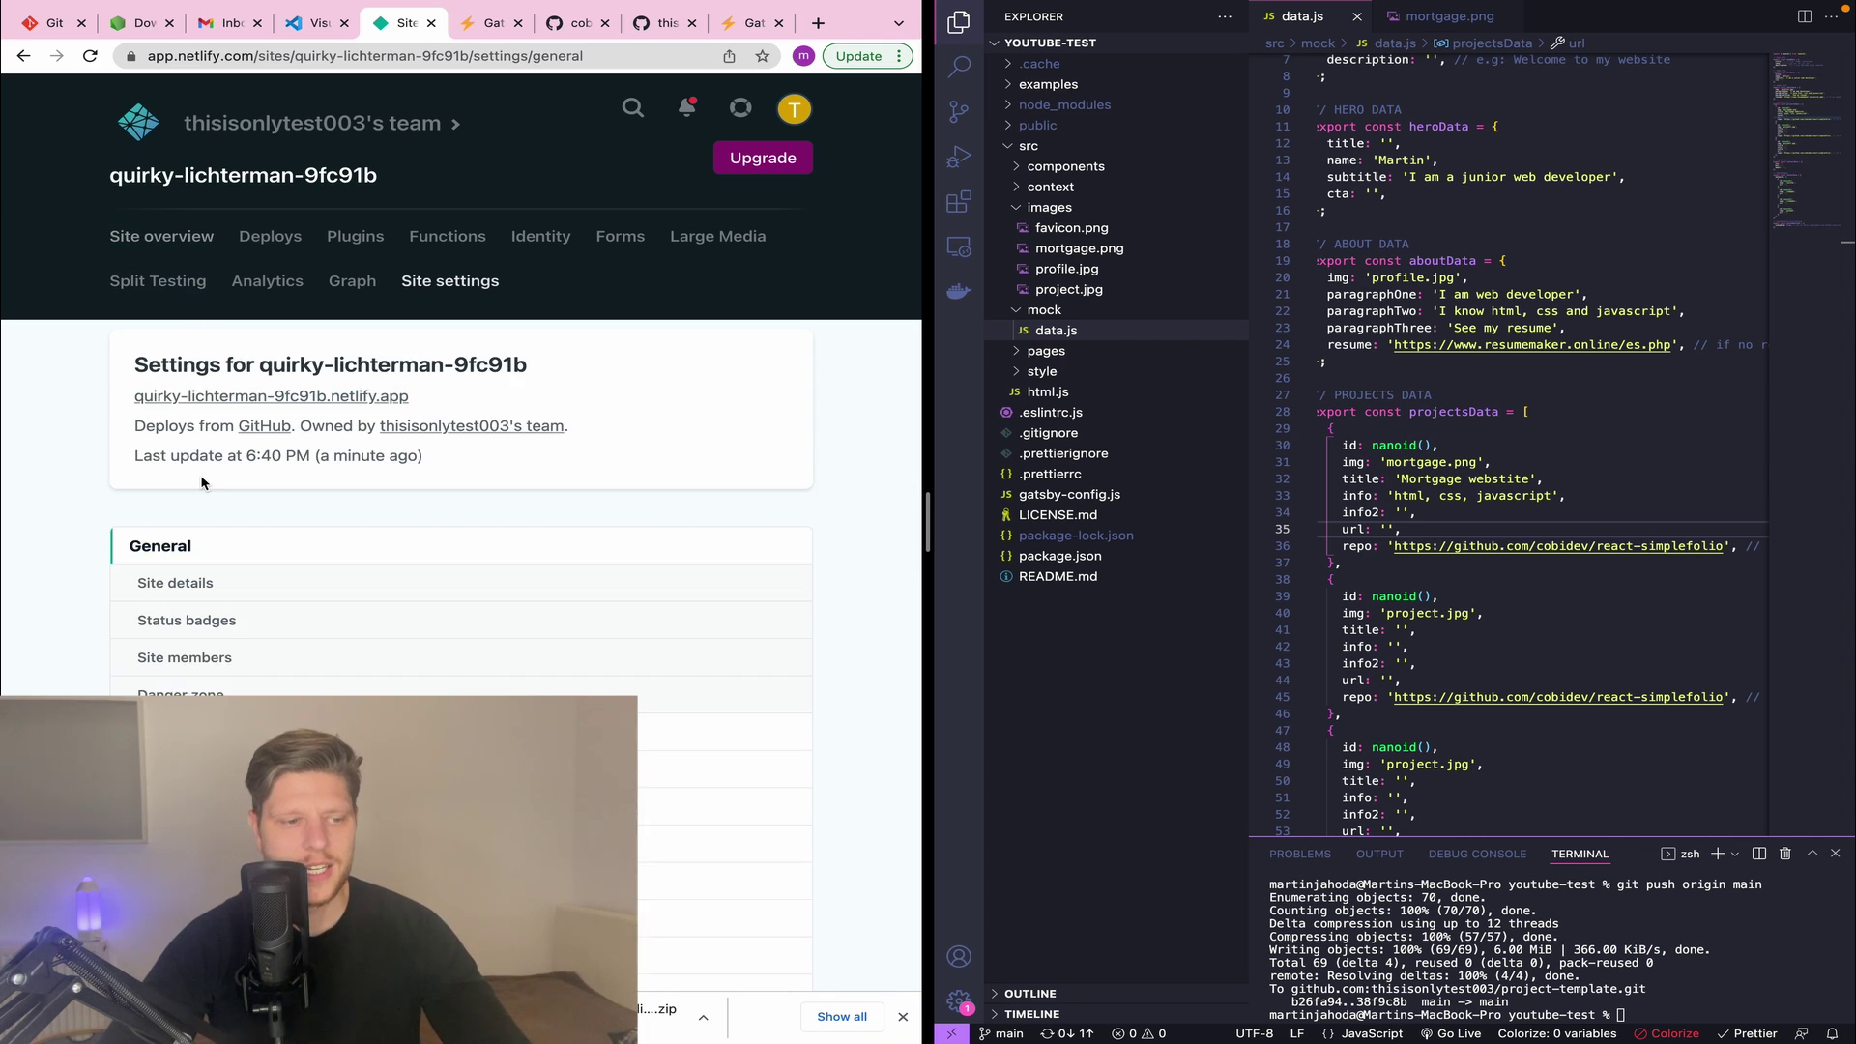
pyautogui.click(177, 591)
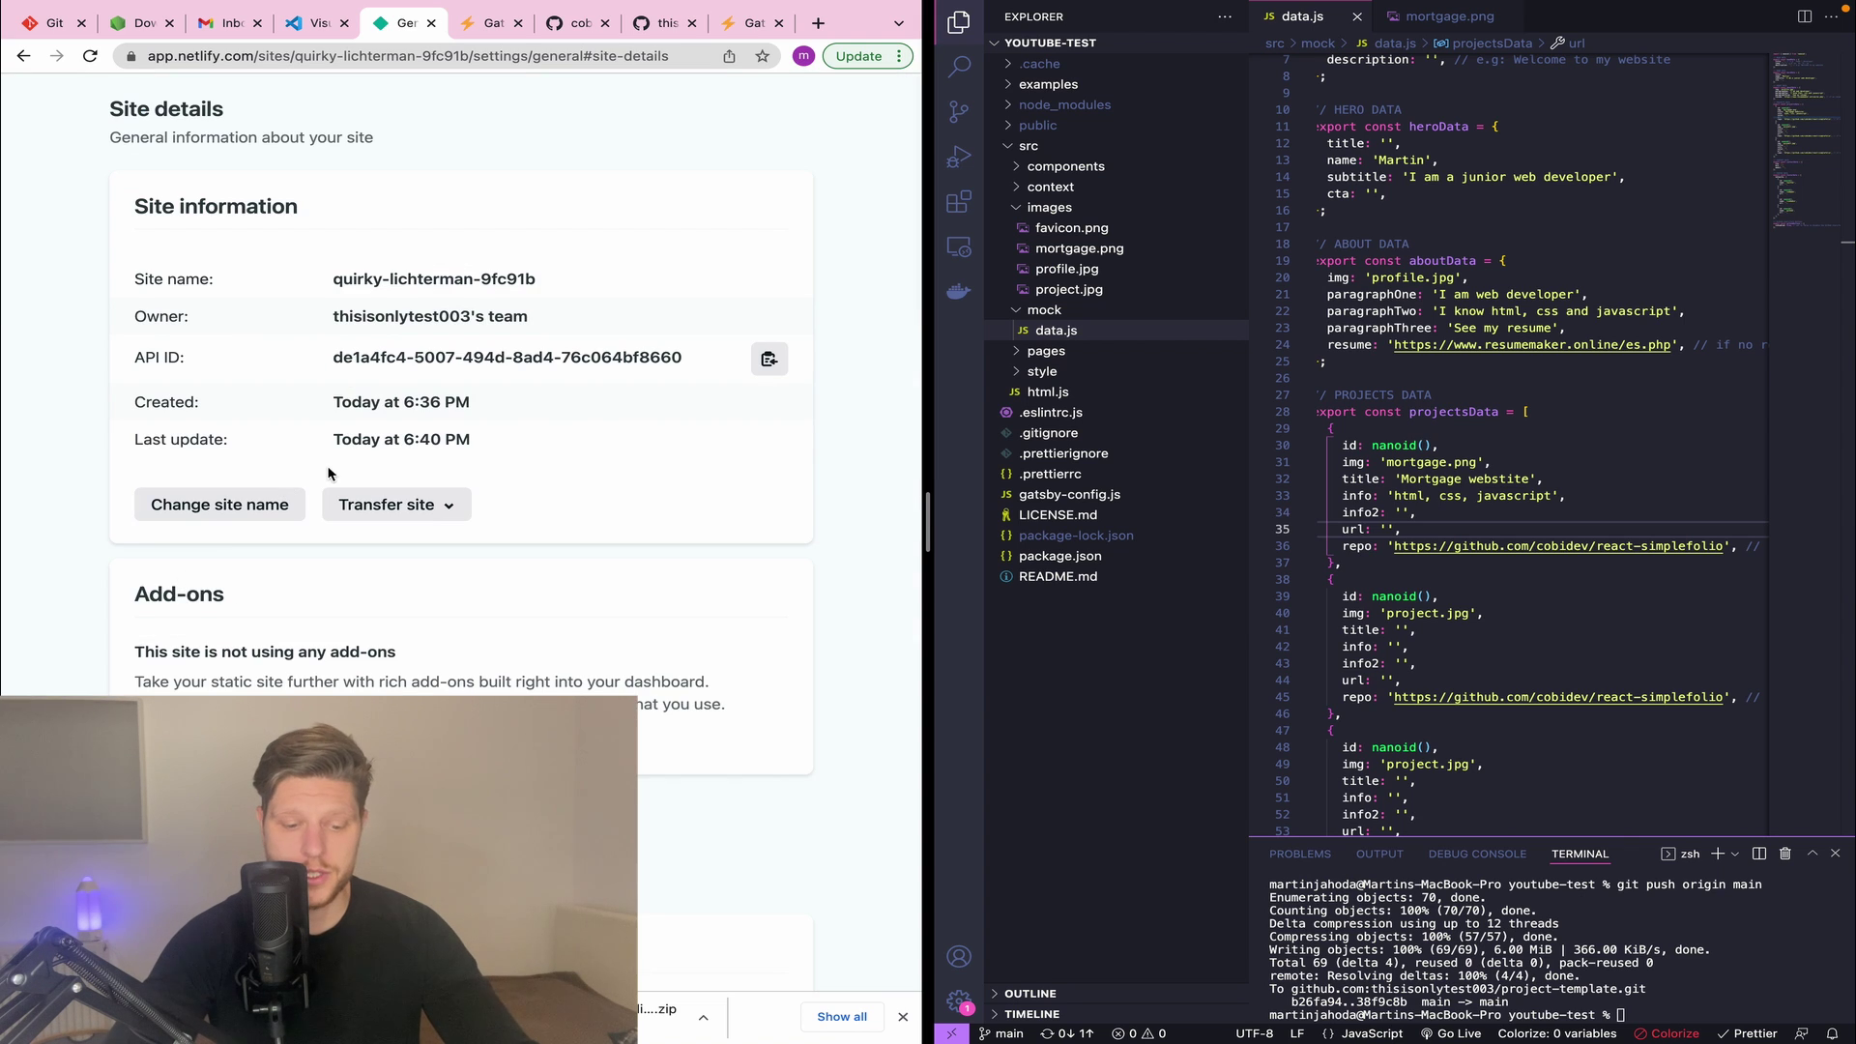
pyautogui.click(239, 508)
pyautogui.hotkey('ctrl', 'a')
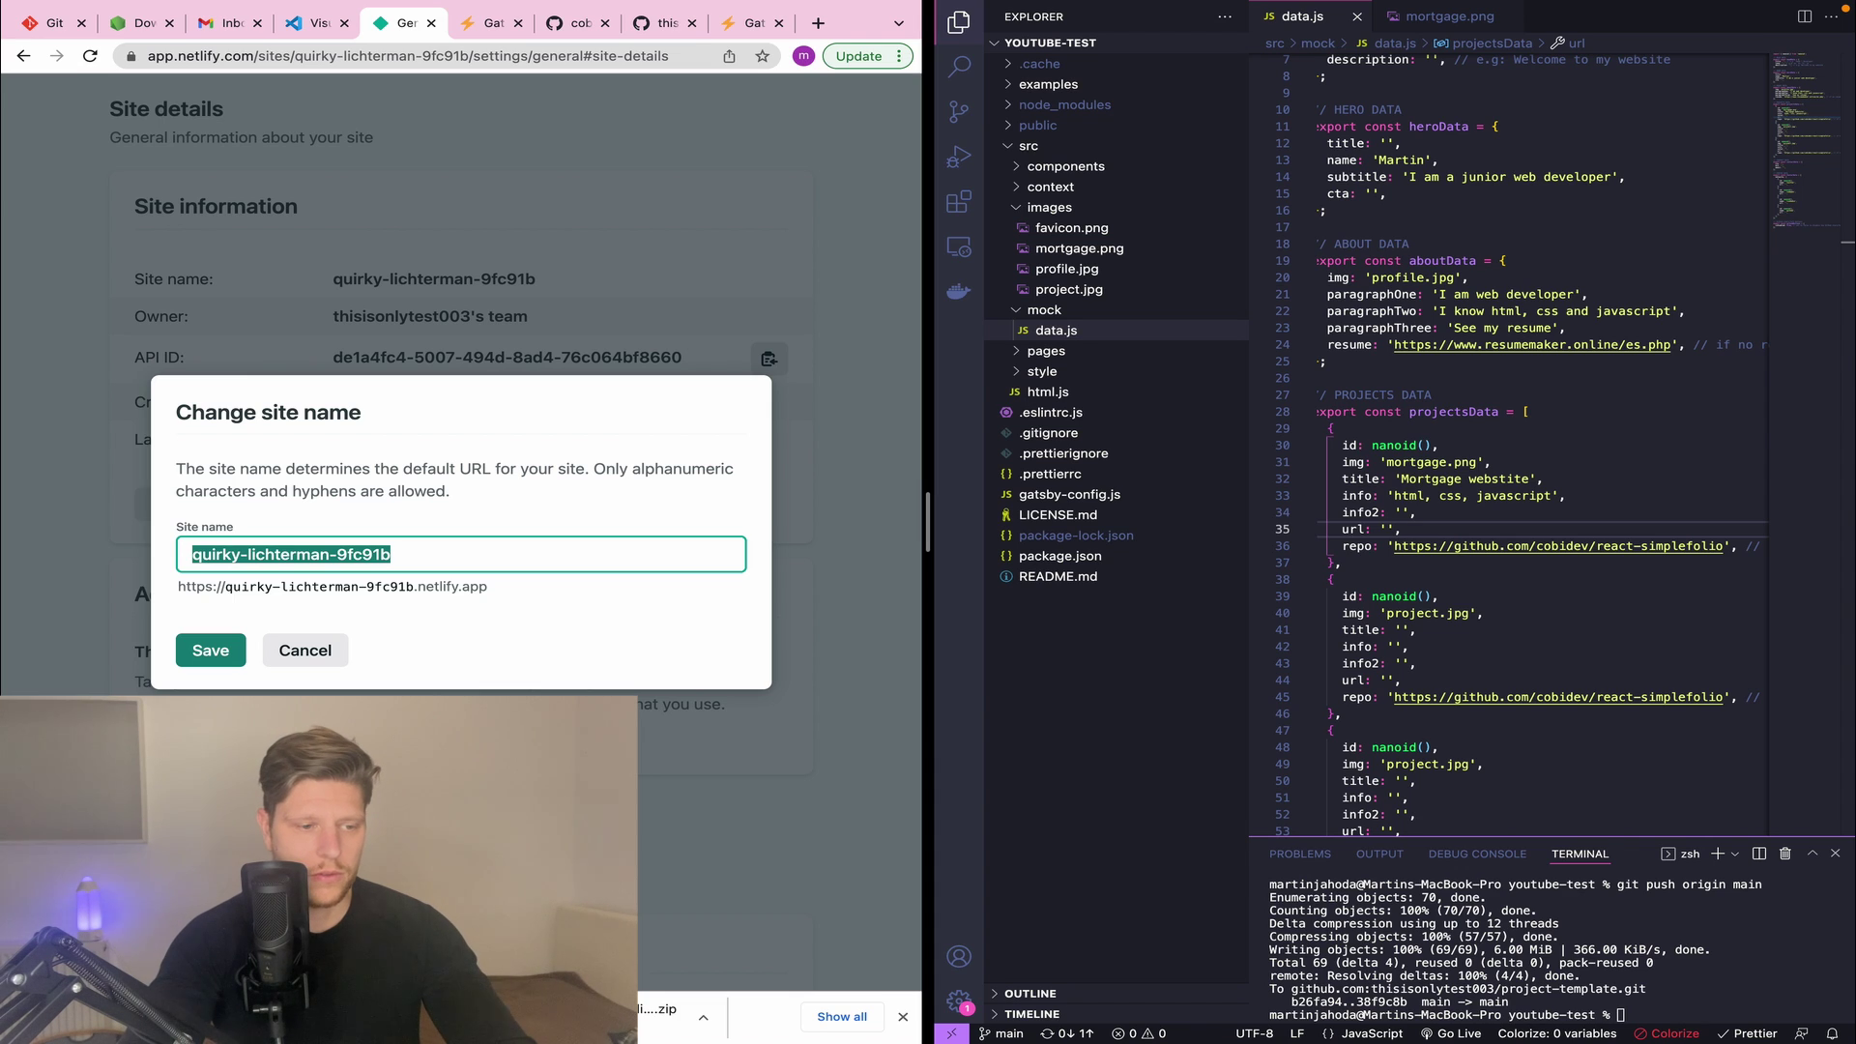
pyautogui.write('m')
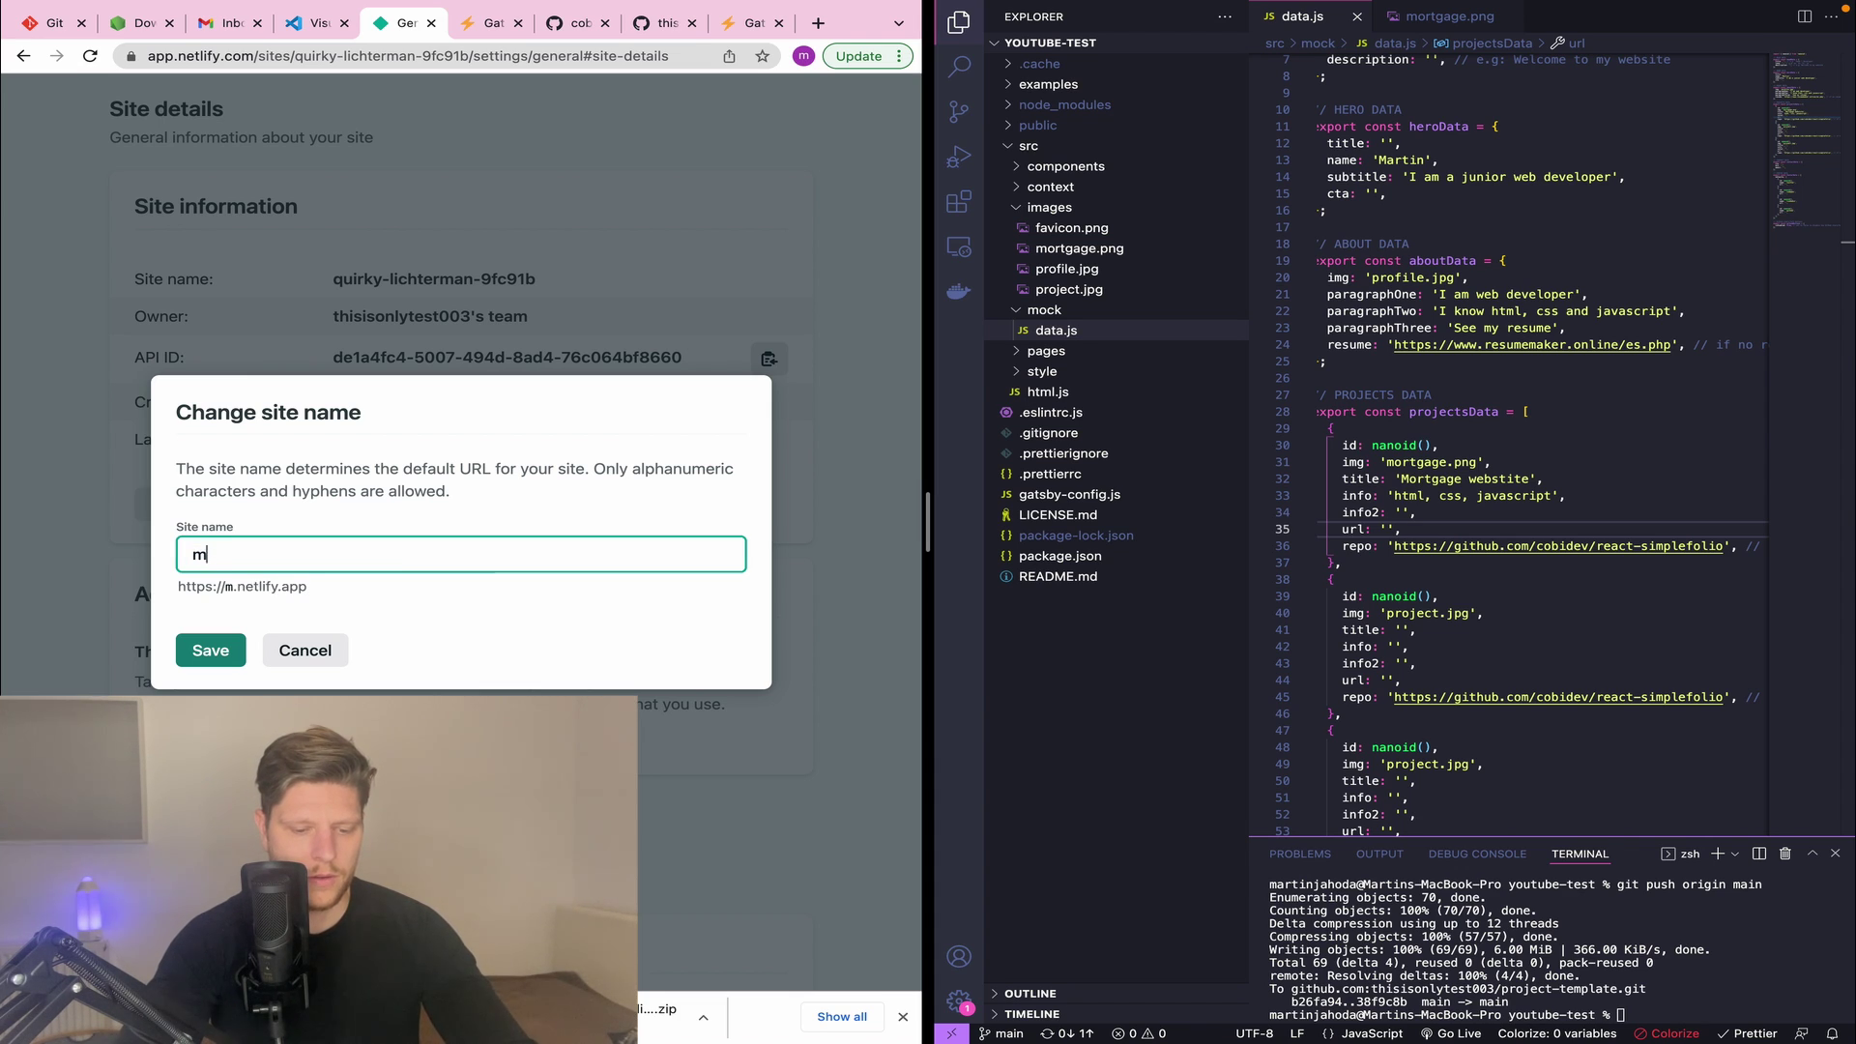
pyautogui.write('yynewportfoliomartinj')
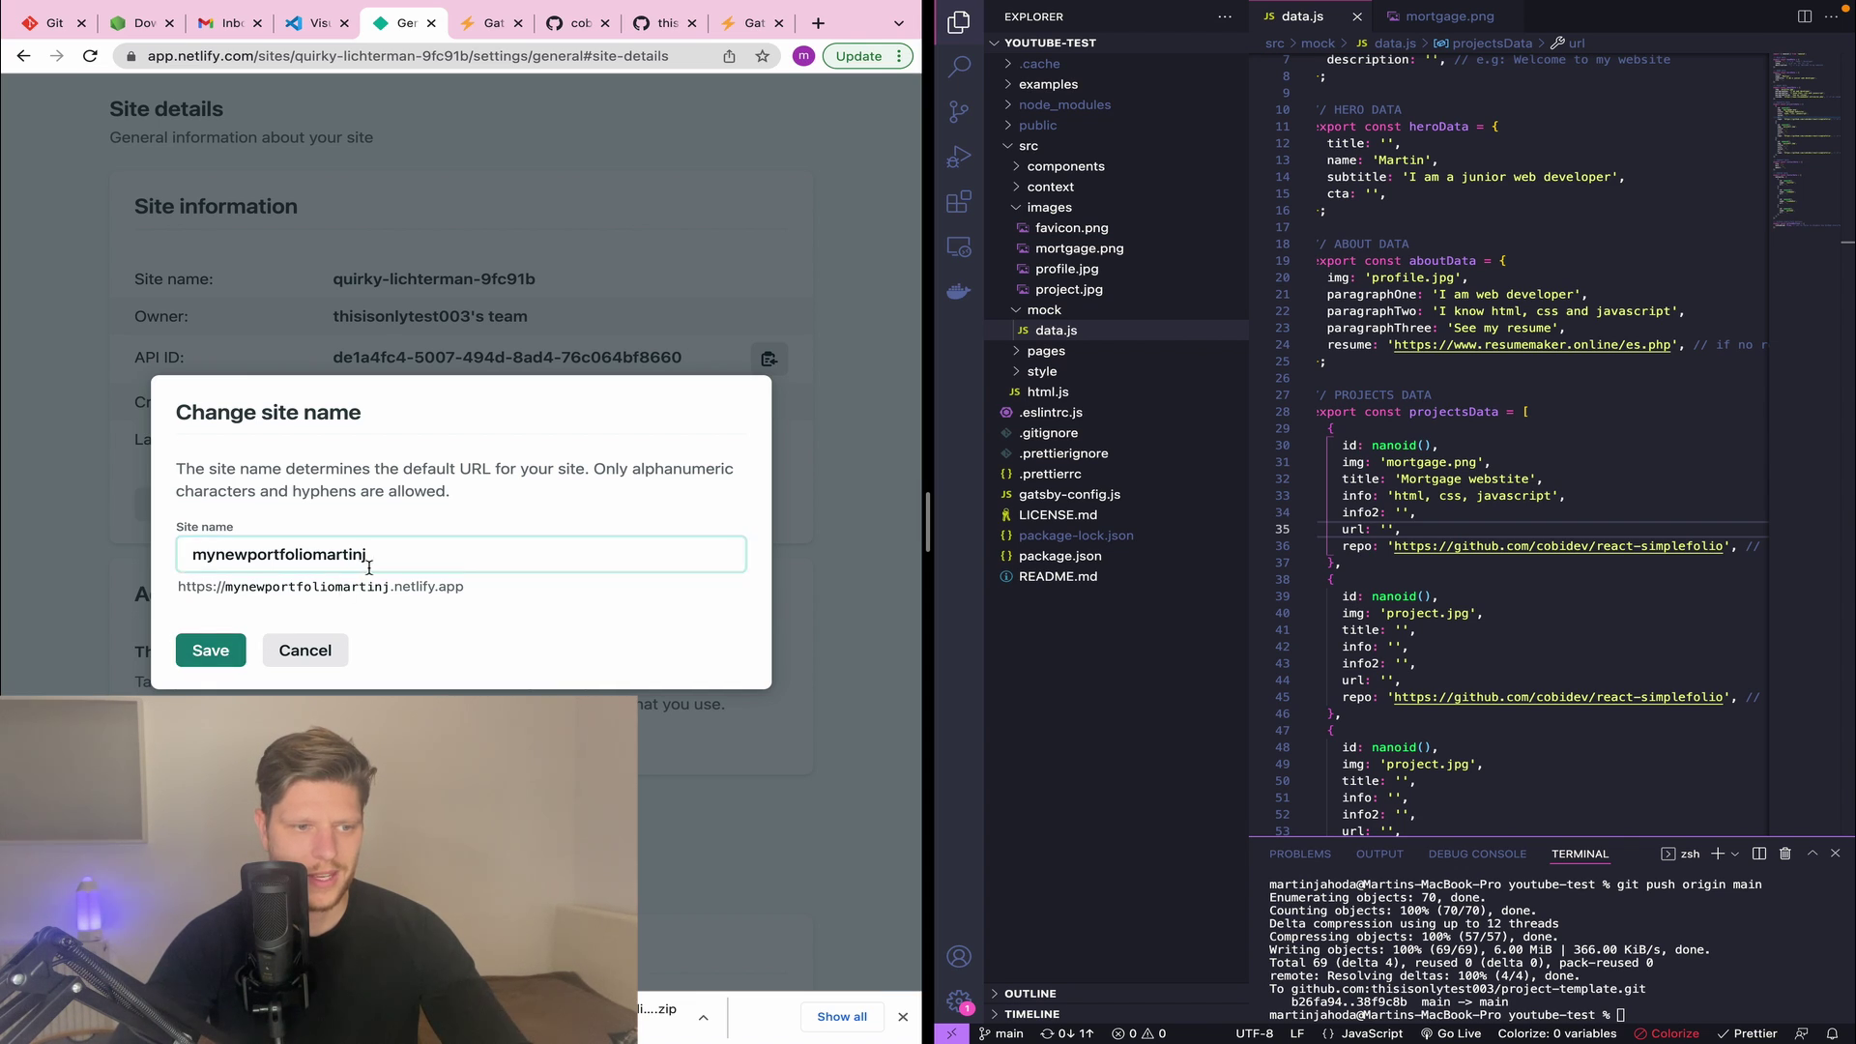
pyautogui.click(203, 652)
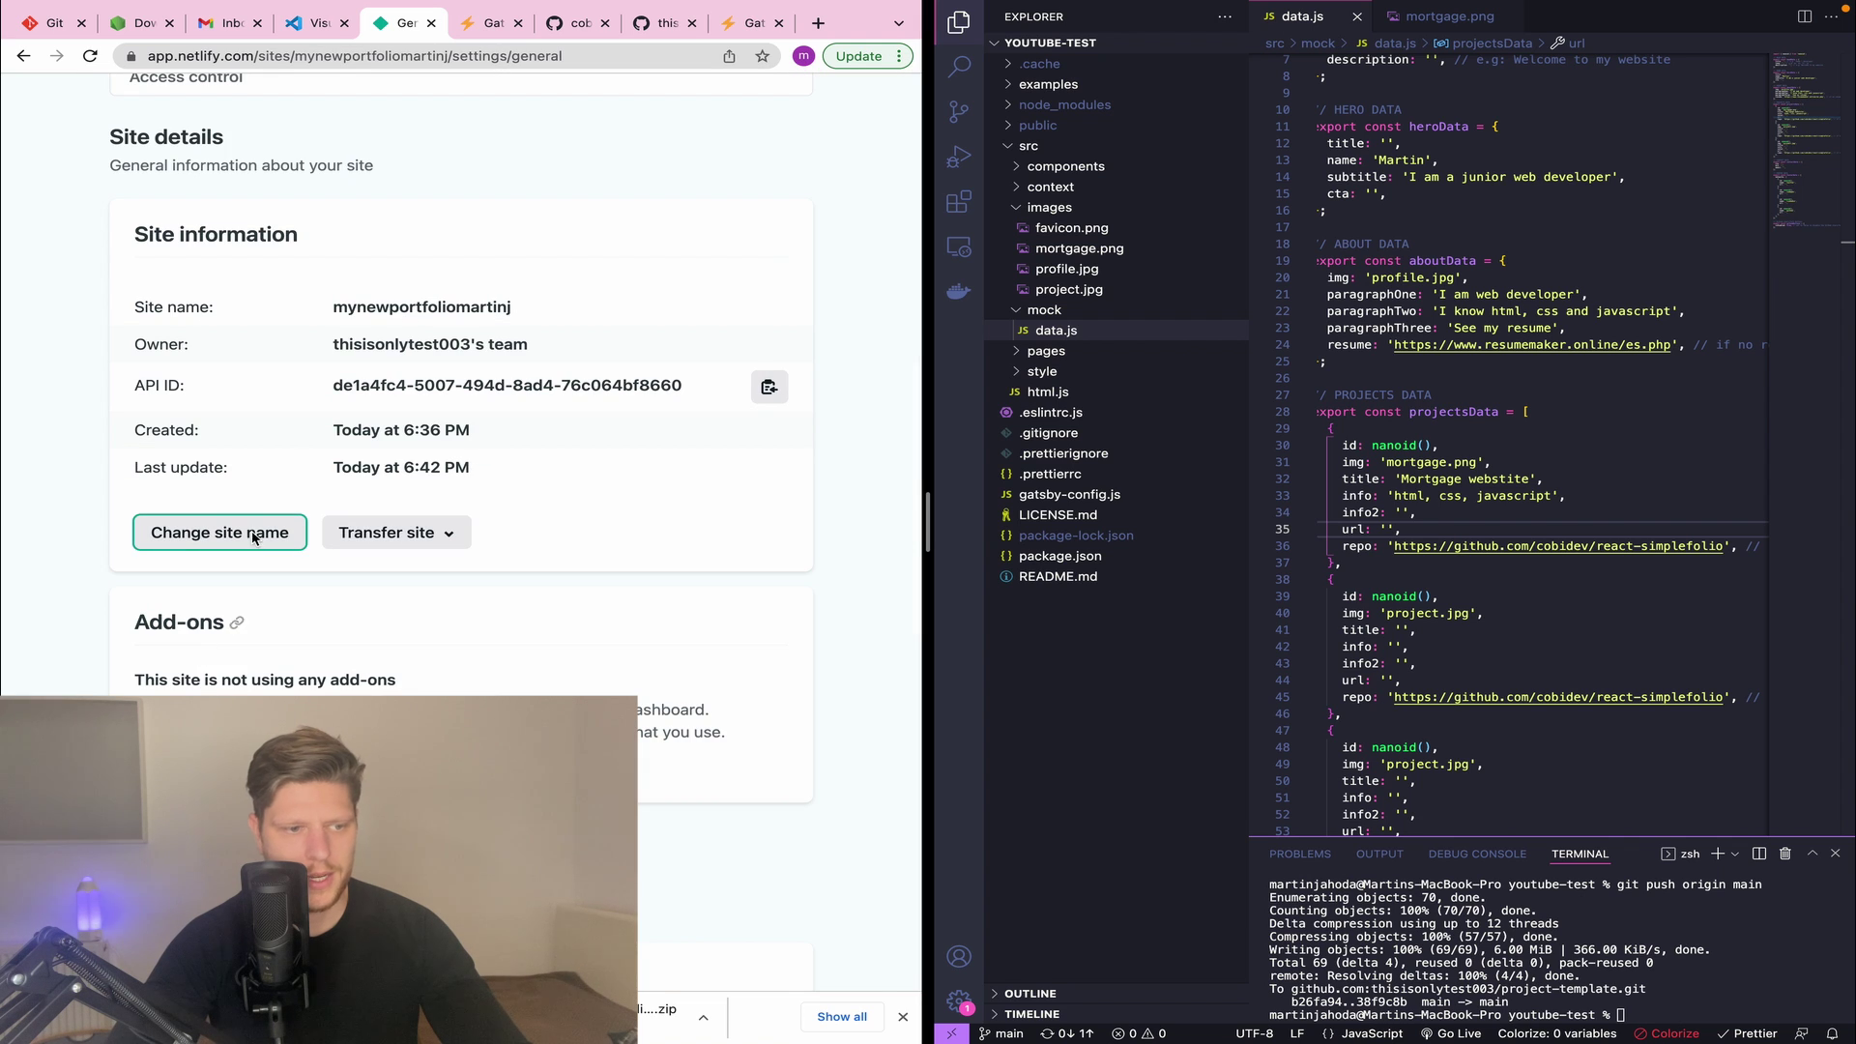
pyautogui.scroll(5, 503, 348)
pyautogui.scroll(3, 502, 348)
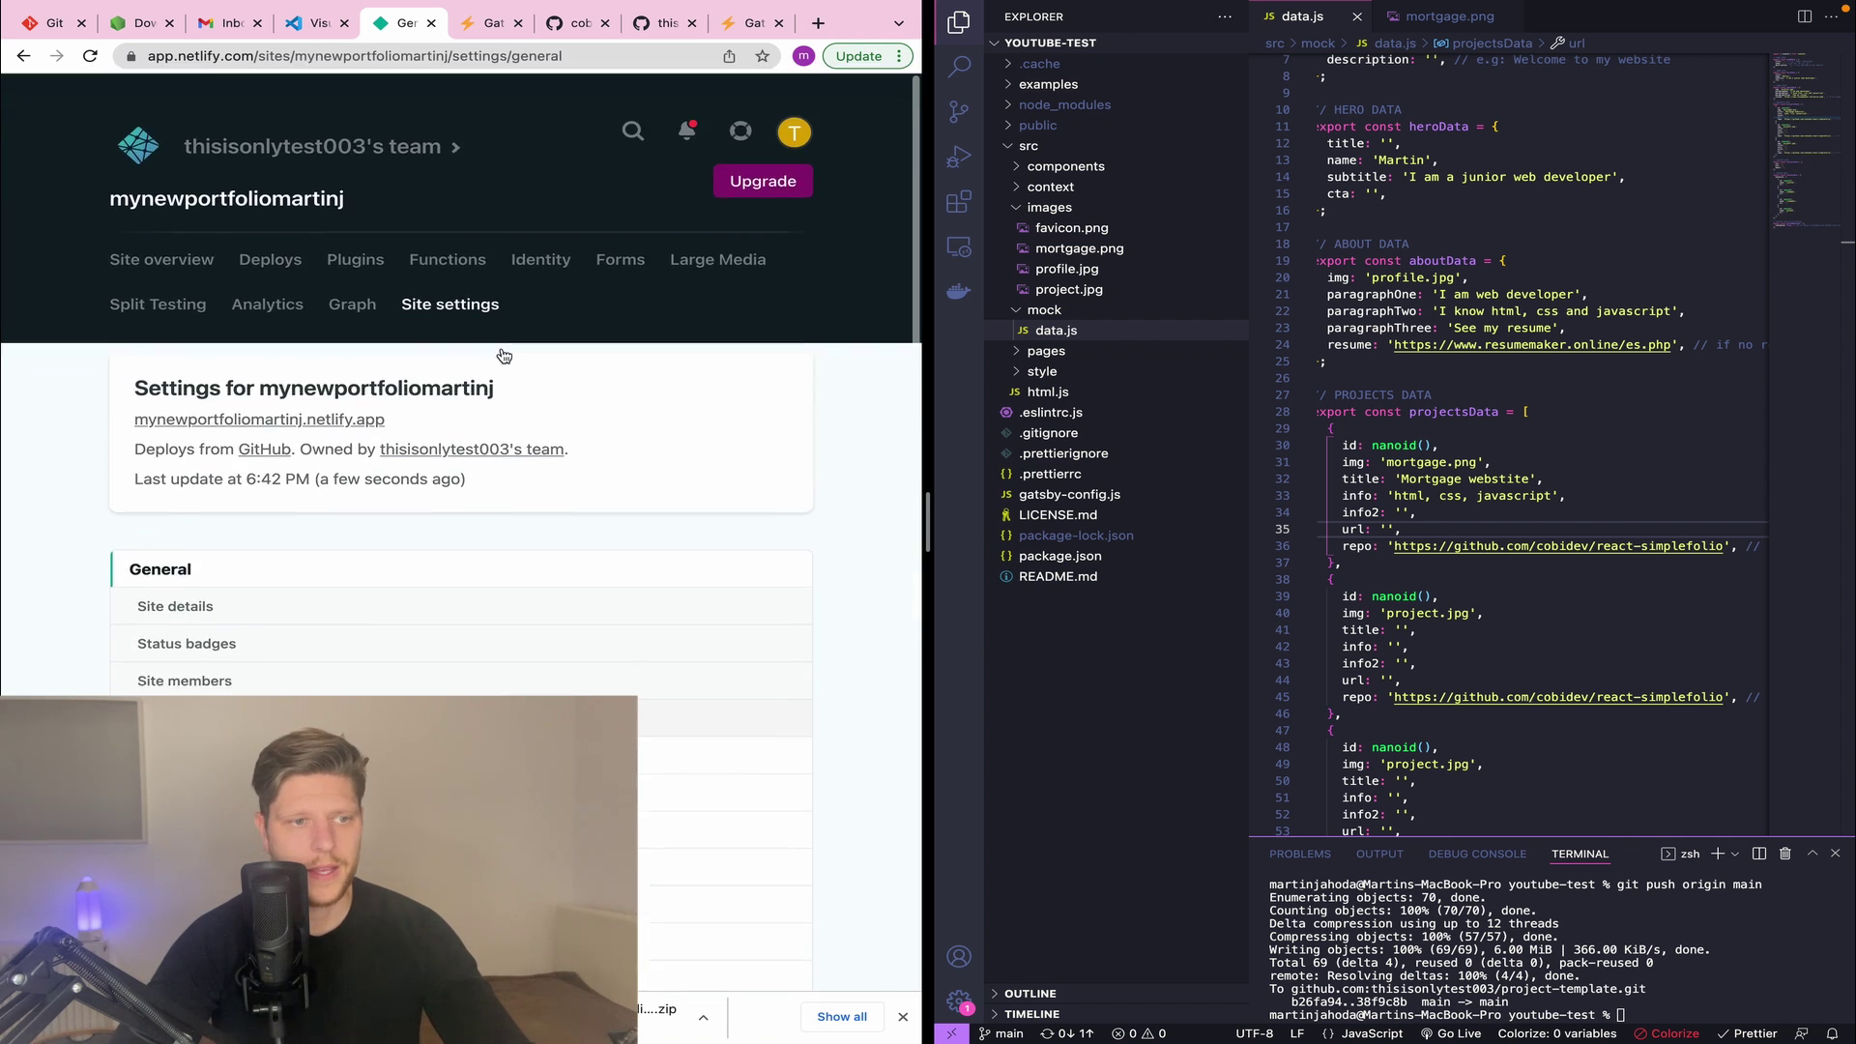
# - Open mynewportfoliomartinj.netlify.app in a new tab and select its address
pyautogui.click(240, 405)
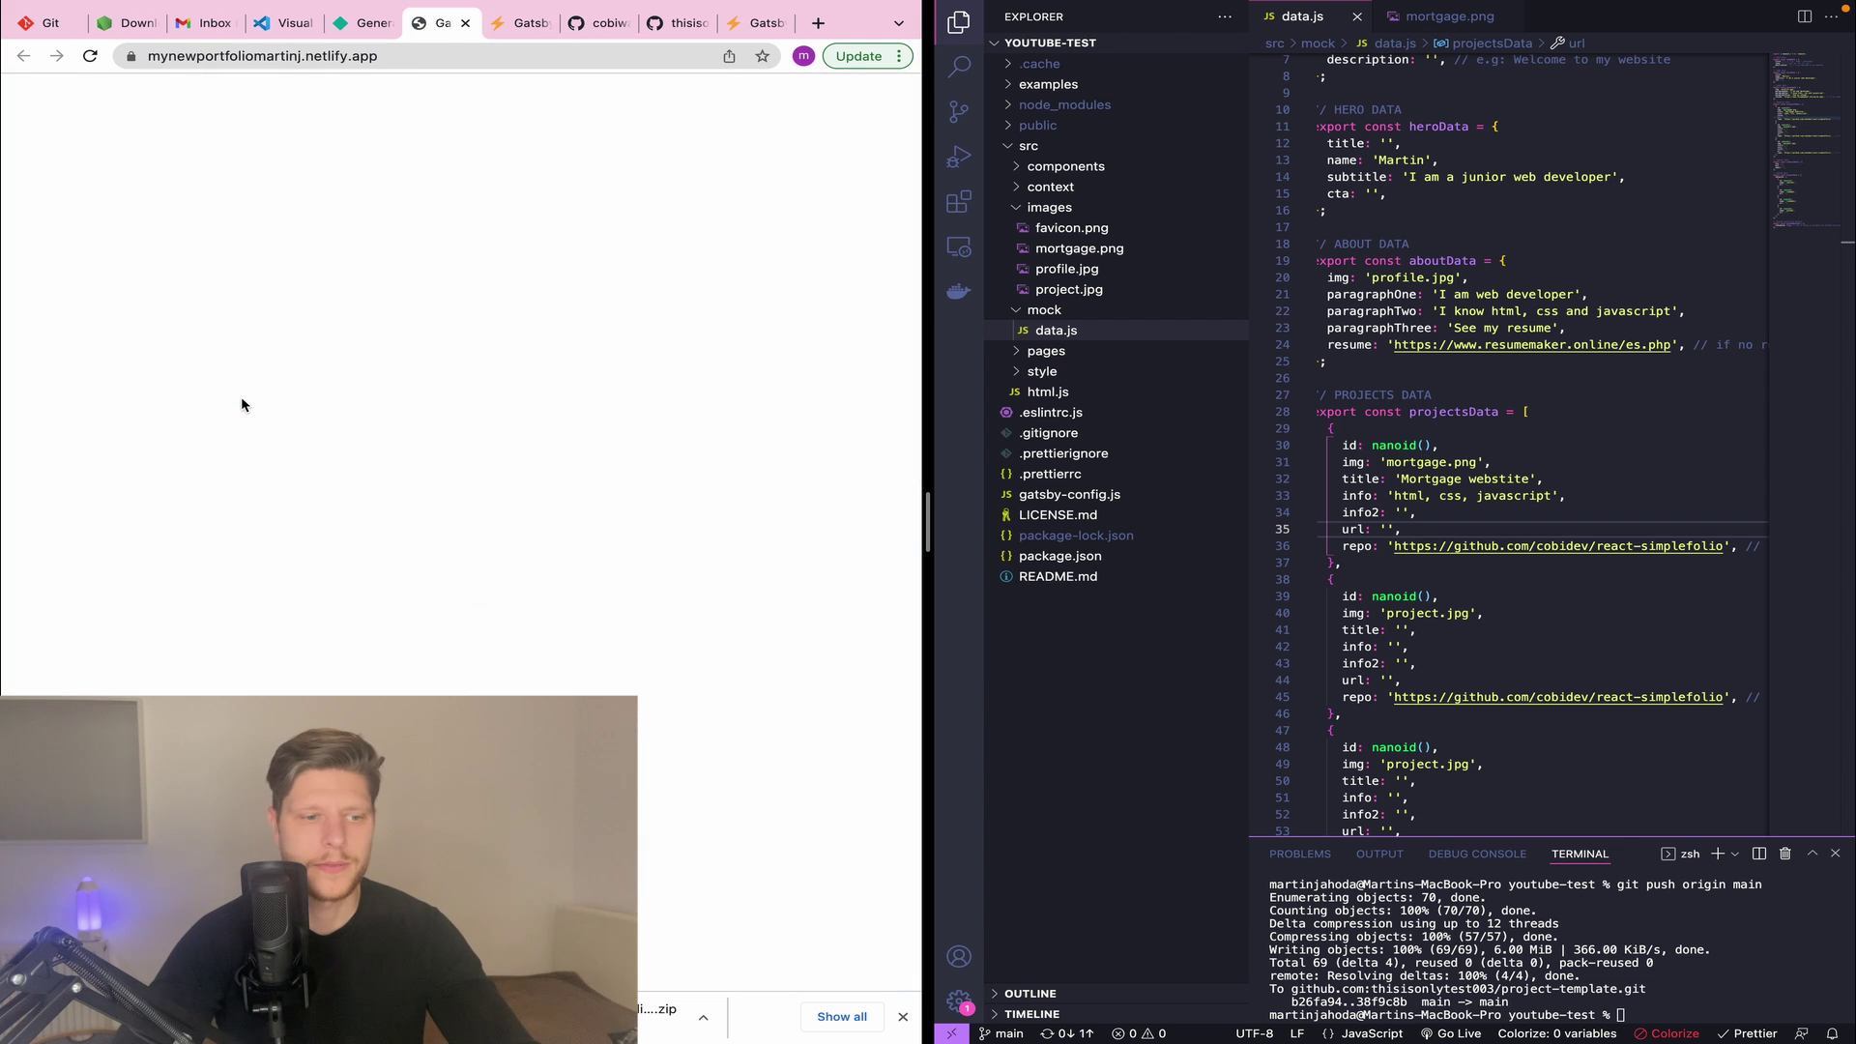
pyautogui.click(550, 62)
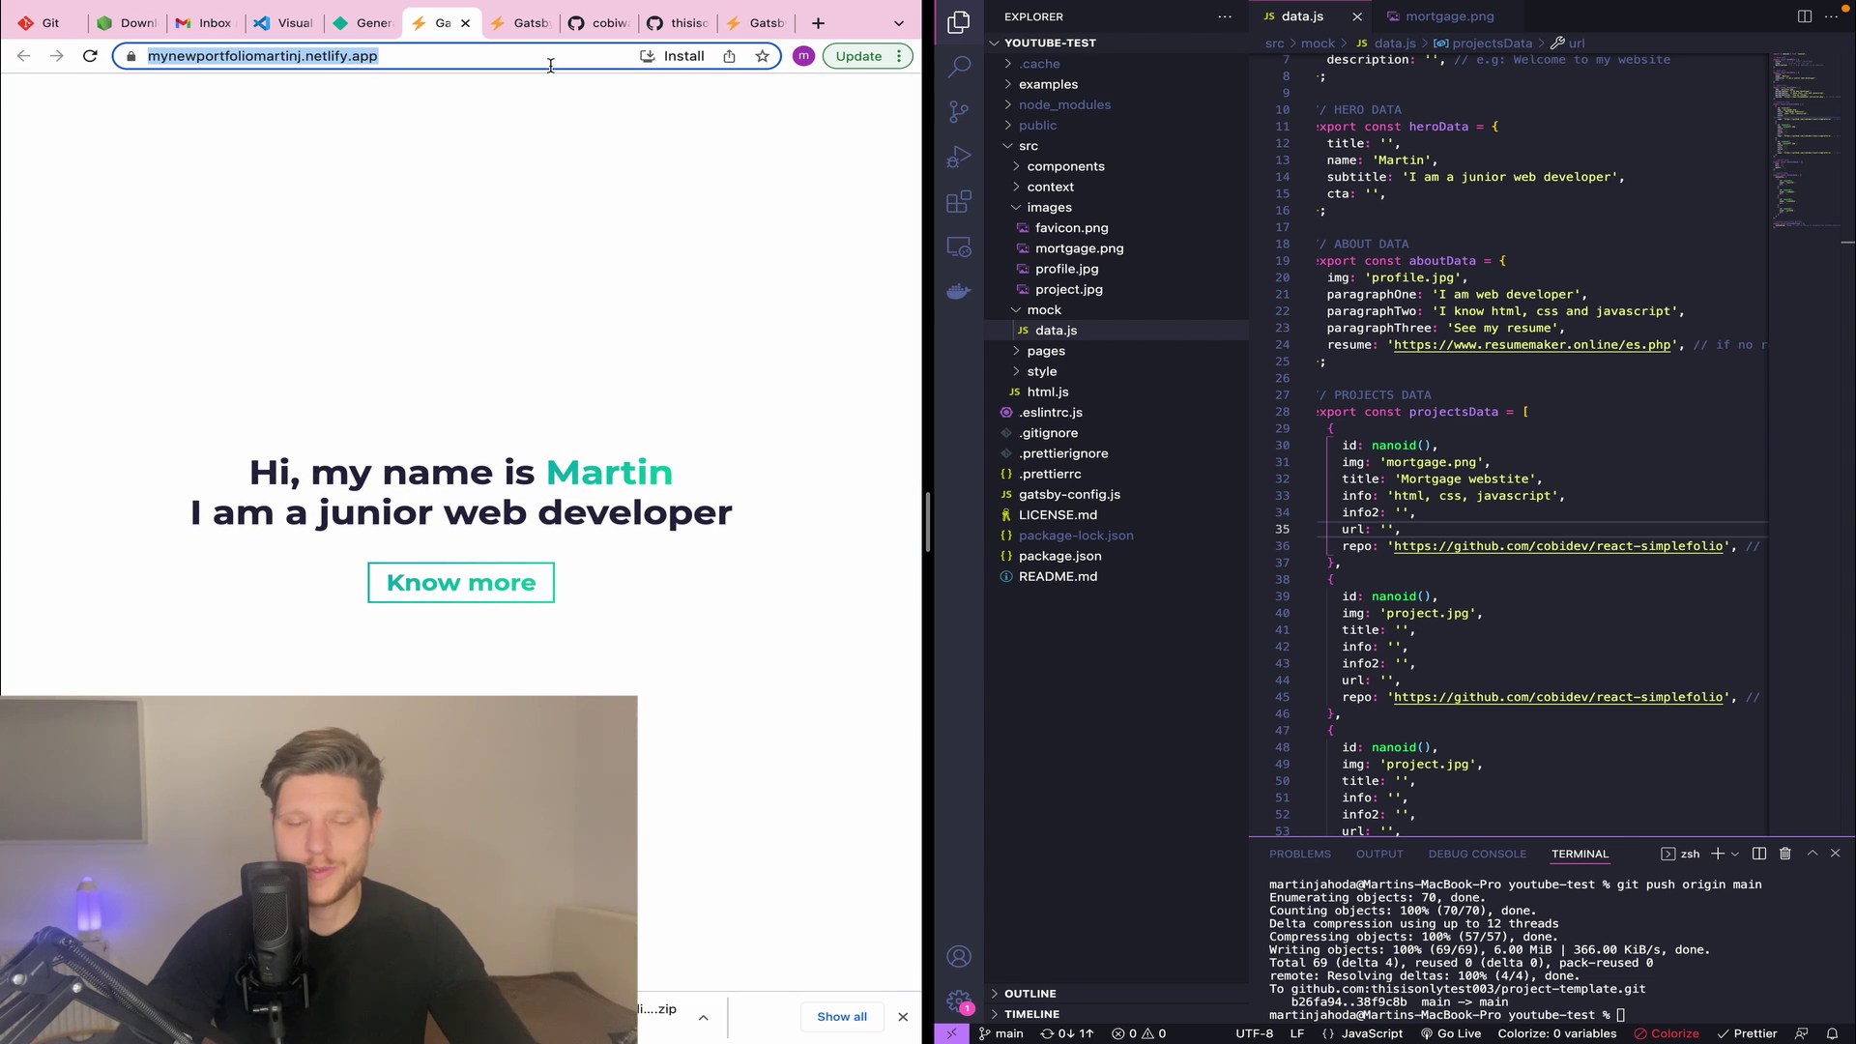